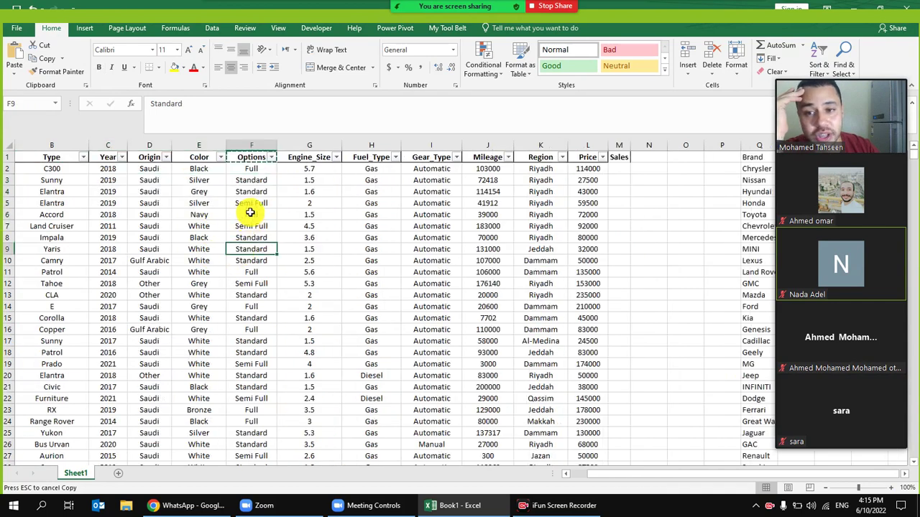
click(260, 171)
click(262, 191)
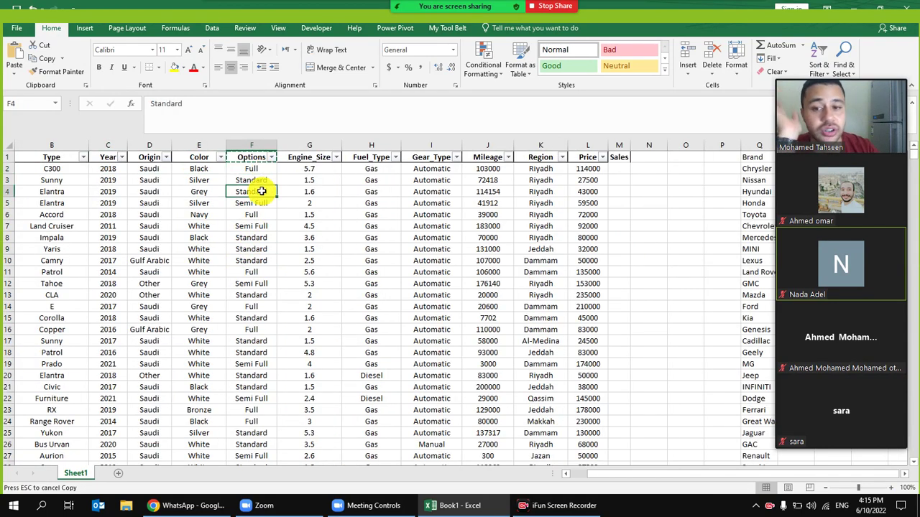
click(265, 386)
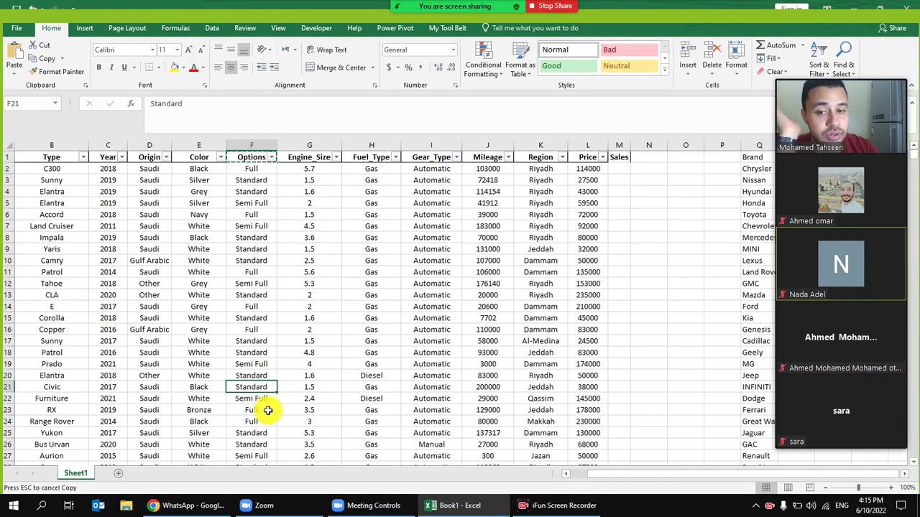
click(256, 398)
- Select the empty cells under the second Options header in column R, from R2 down, and open their data validation settings
drag(441, 238, 883, 244)
click(475, 171)
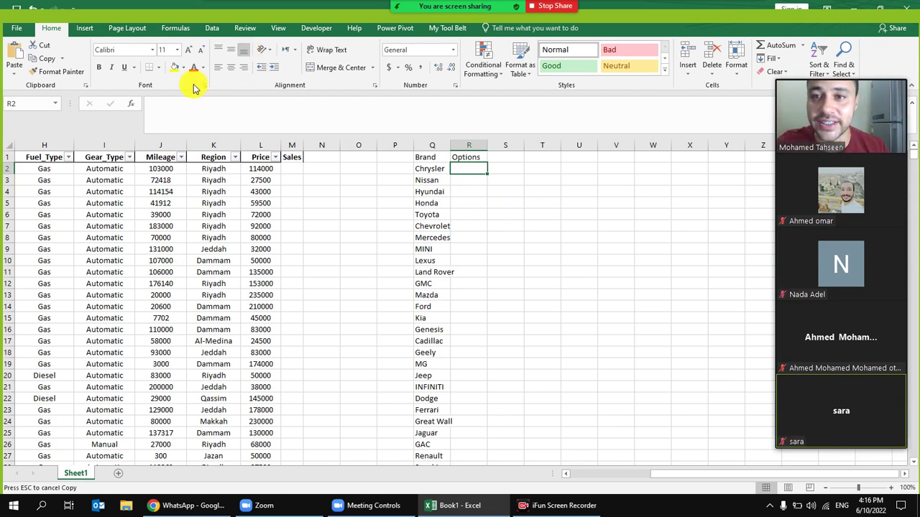
click(212, 29)
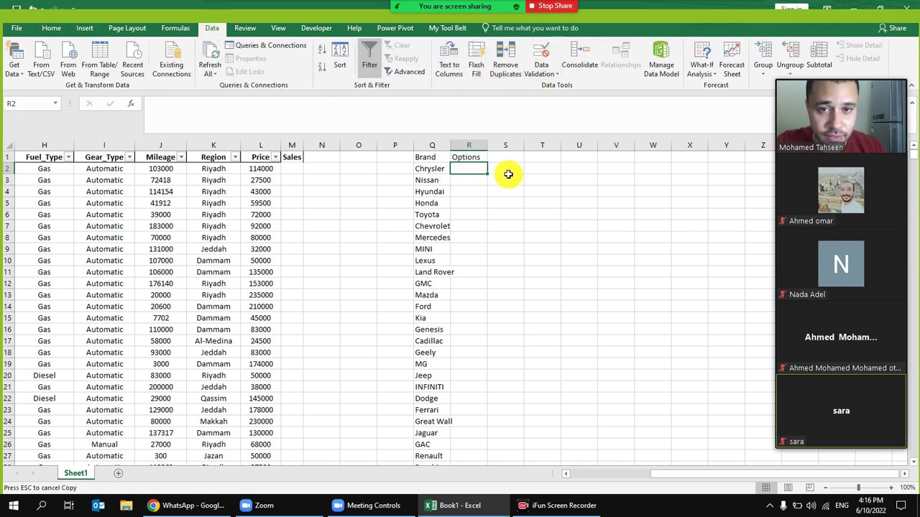
click(503, 225)
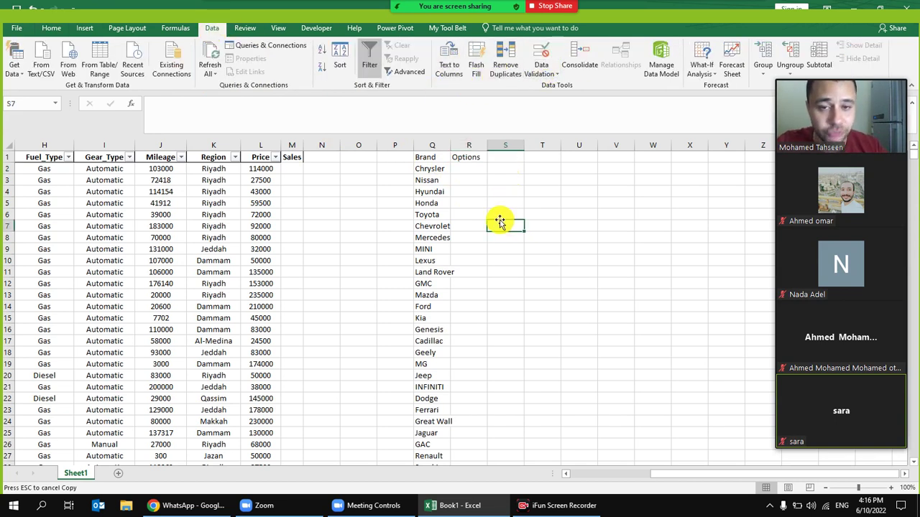
click(477, 171)
drag(477, 168, 471, 272)
drag(472, 171, 478, 433)
scroll(492, 311, up, 6)
scroll(492, 312, up, 5)
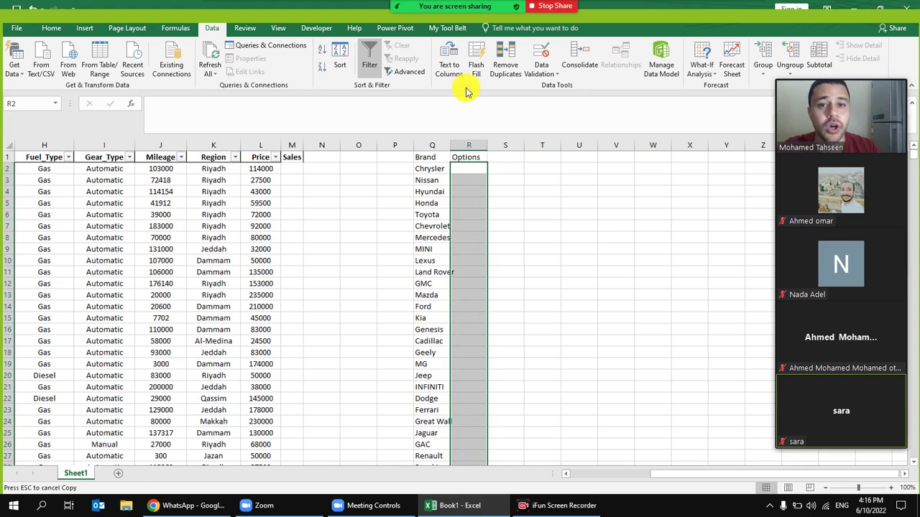
click(541, 57)
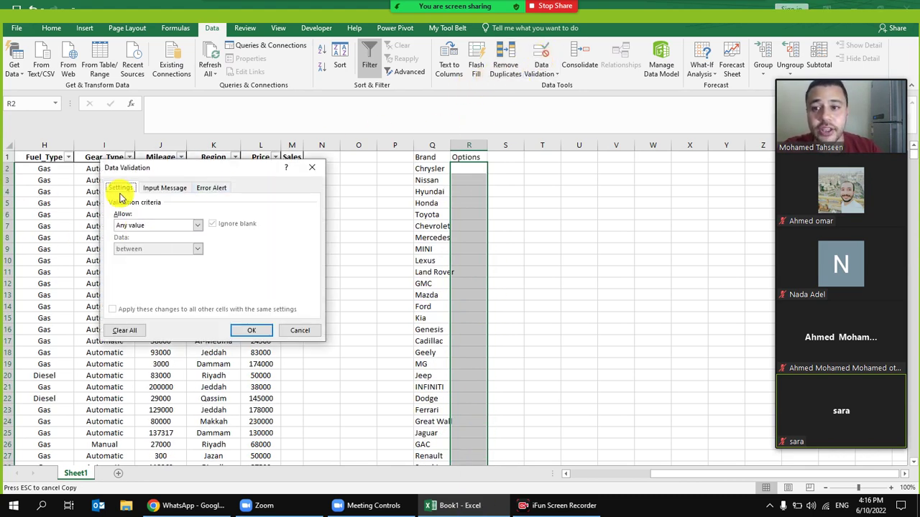
drag(156, 161, 568, 133)
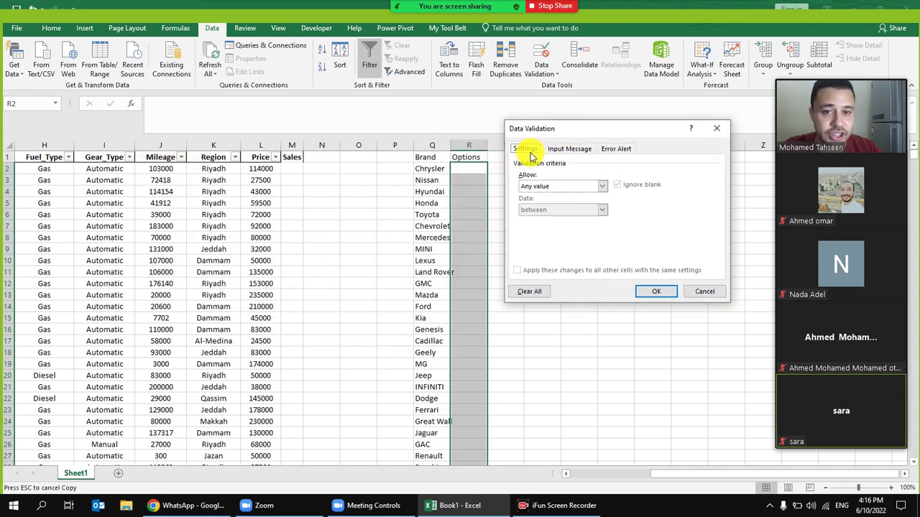
- Try whole-number validation with the conditions equal to, not between and greater than
click(571, 187)
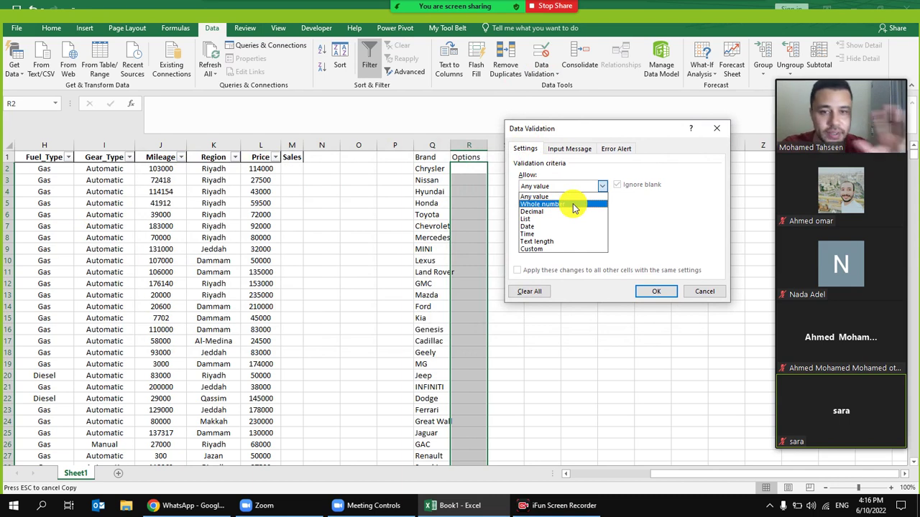
click(572, 206)
click(560, 232)
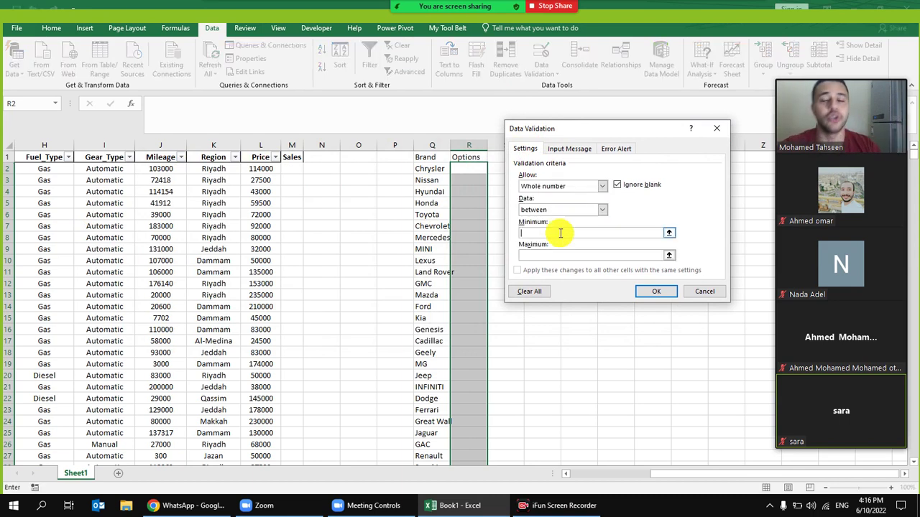
click(571, 209)
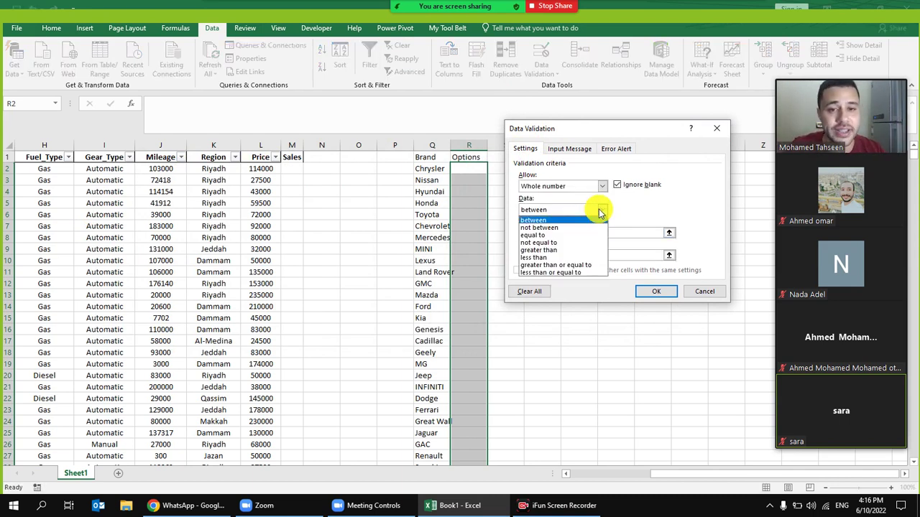
click(549, 235)
click(561, 232)
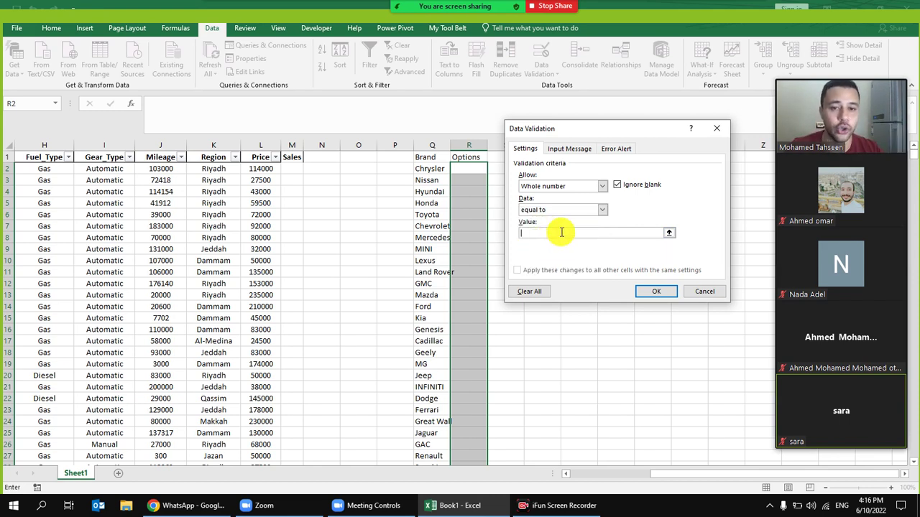
click(575, 209)
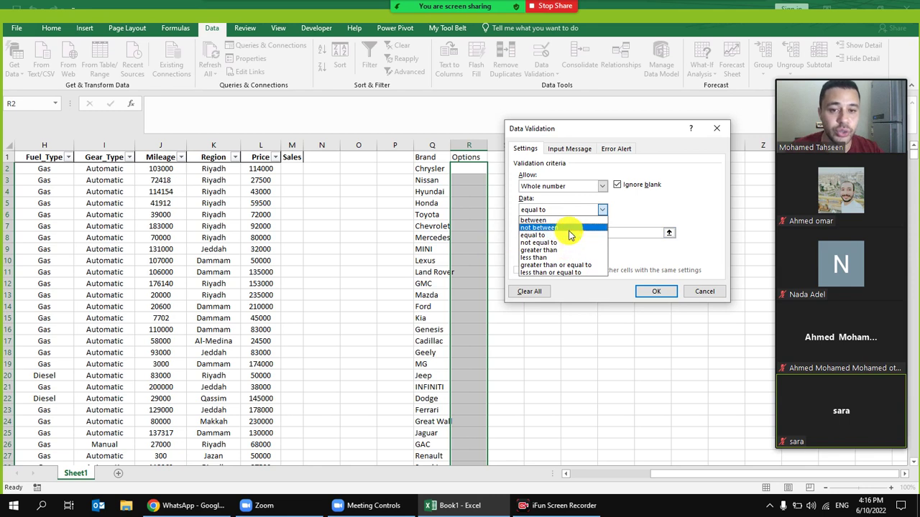
click(564, 228)
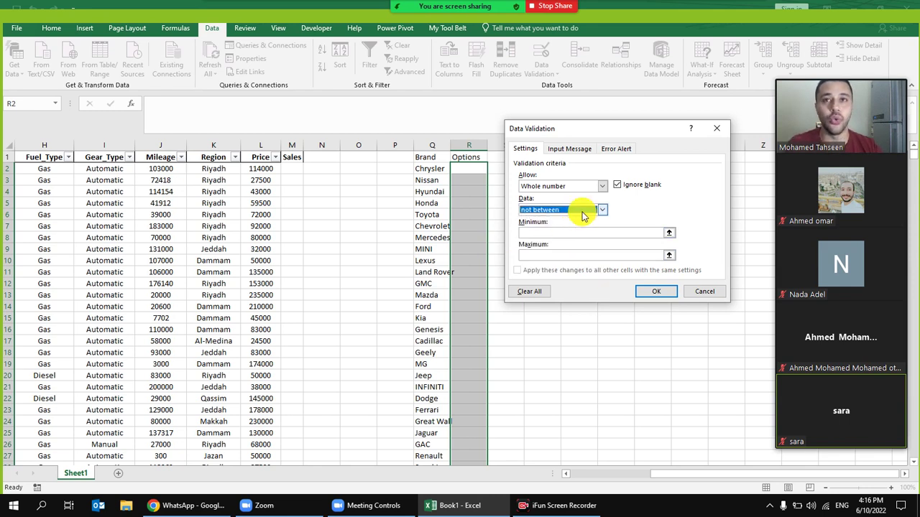
click(583, 212)
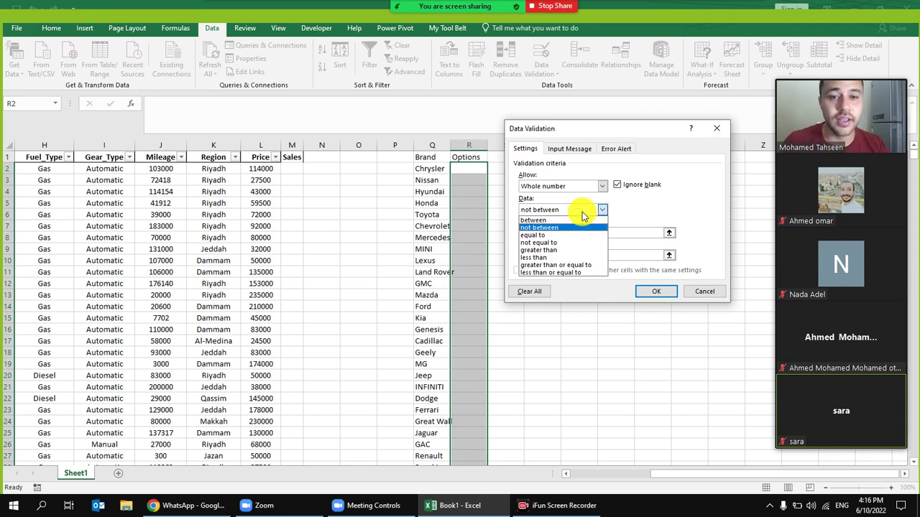
click(571, 250)
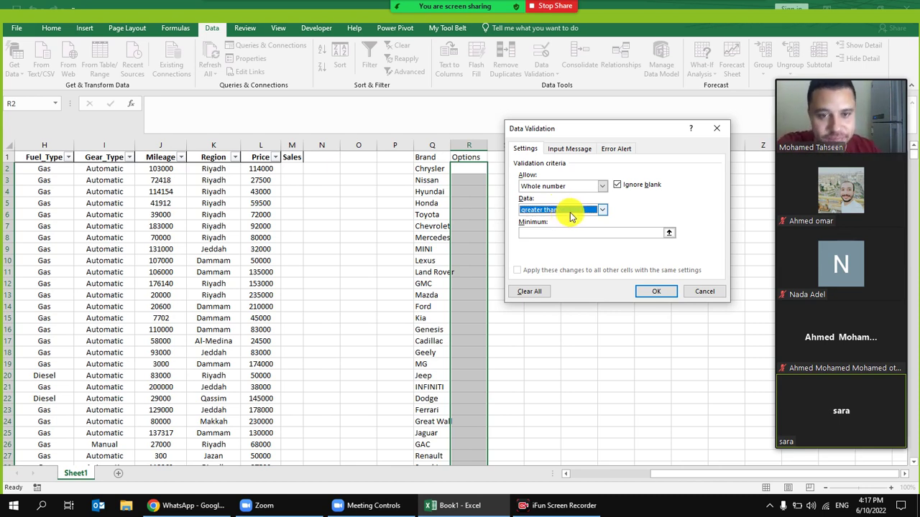
click(569, 210)
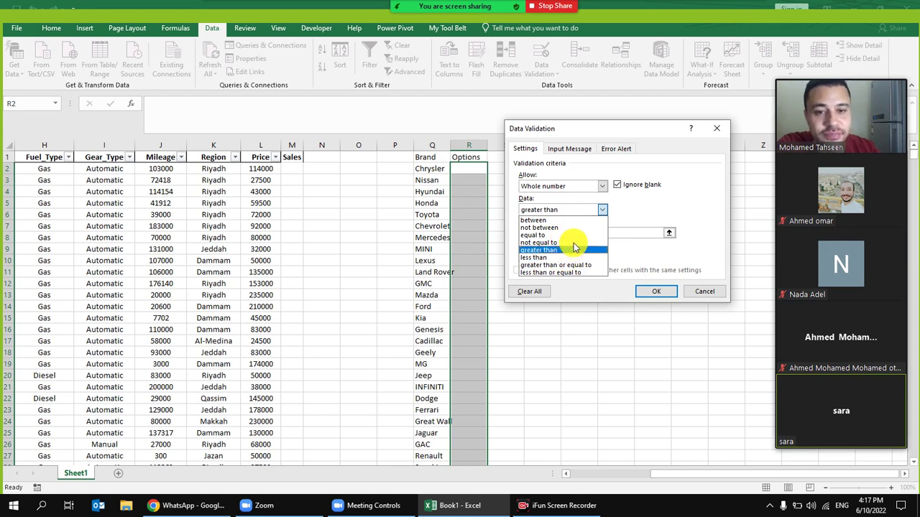
click(575, 189)
- Restrict the selected cells to entries with a text length equal to 14
click(578, 189)
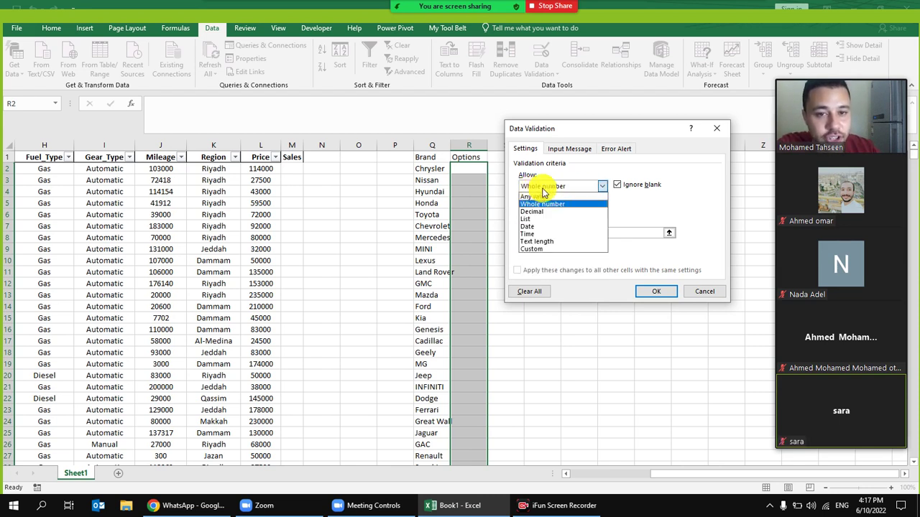
click(557, 241)
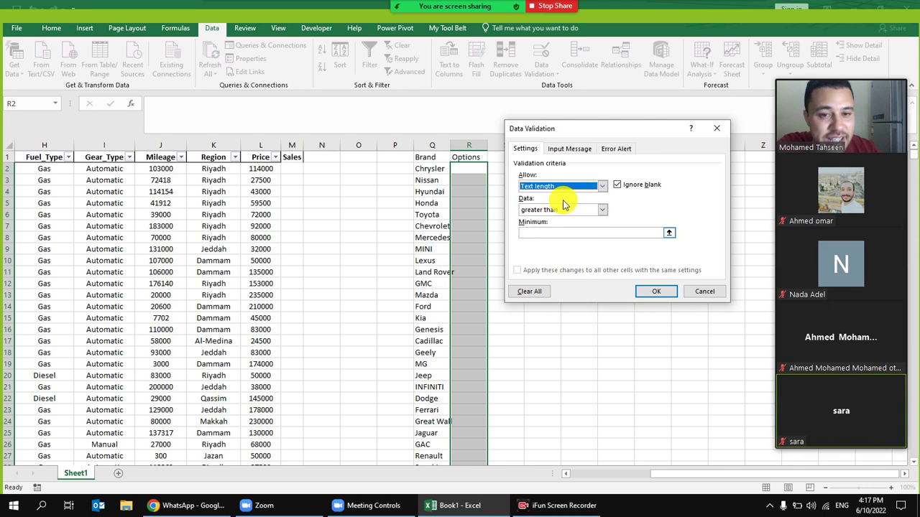
click(586, 211)
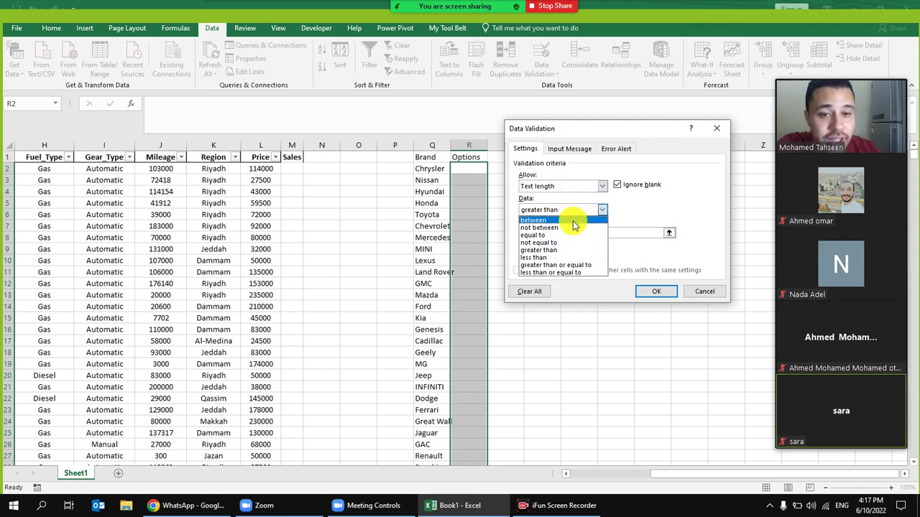
click(561, 235)
click(562, 234)
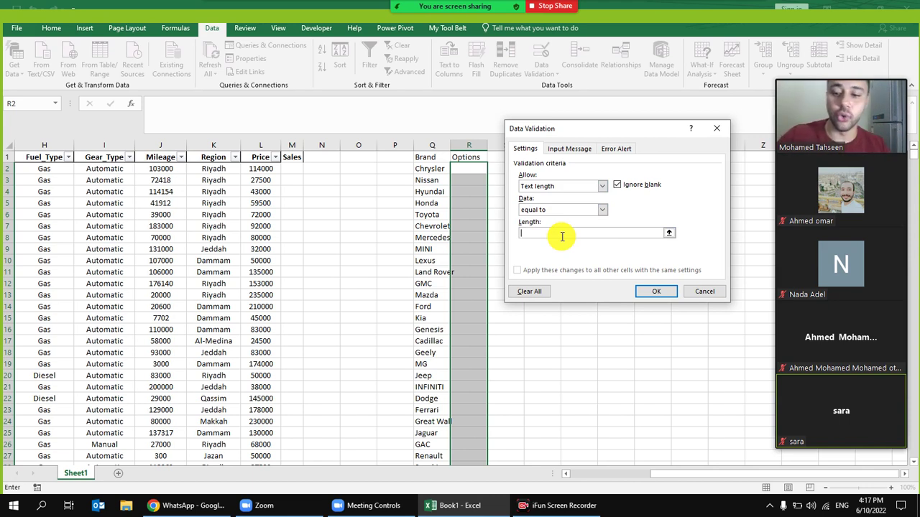
text(14)
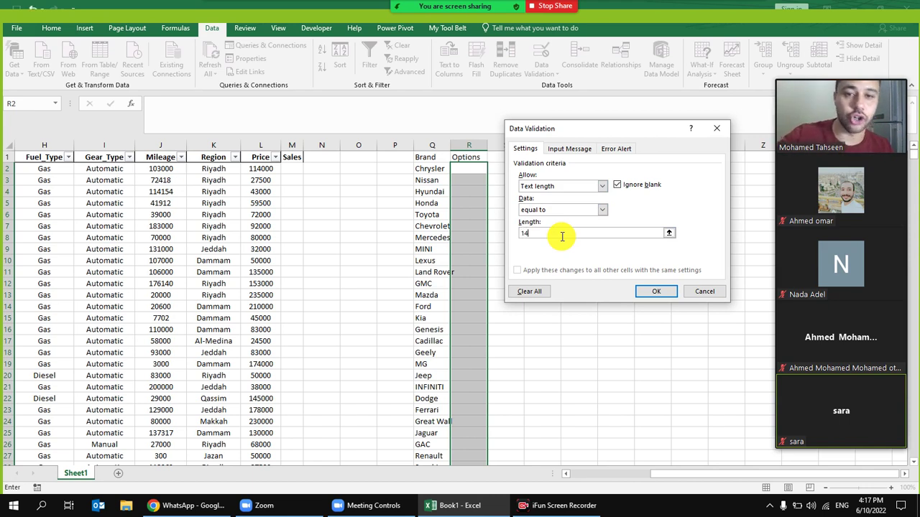
click(656, 293)
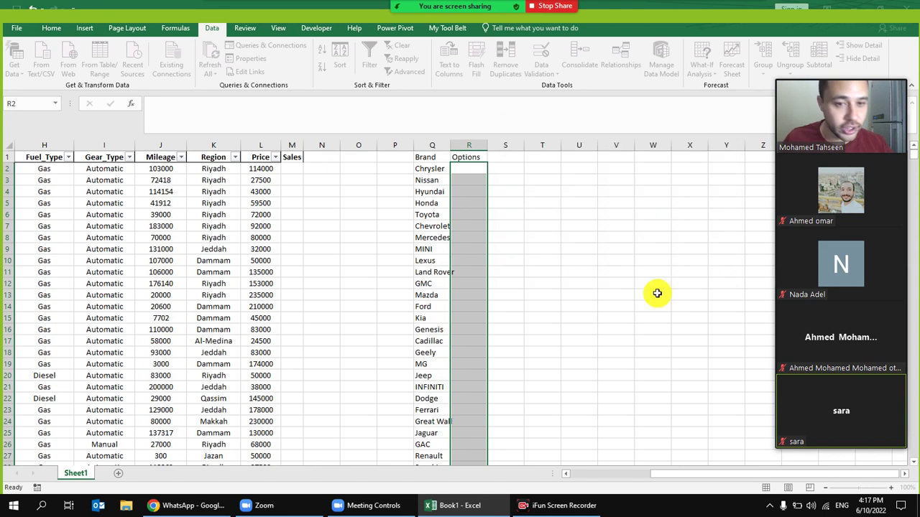
- Try to enter 11 in cell R2 to test the length rule, and discard the entry
click(471, 187)
click(475, 169)
key(ctrl+c)
text(11)
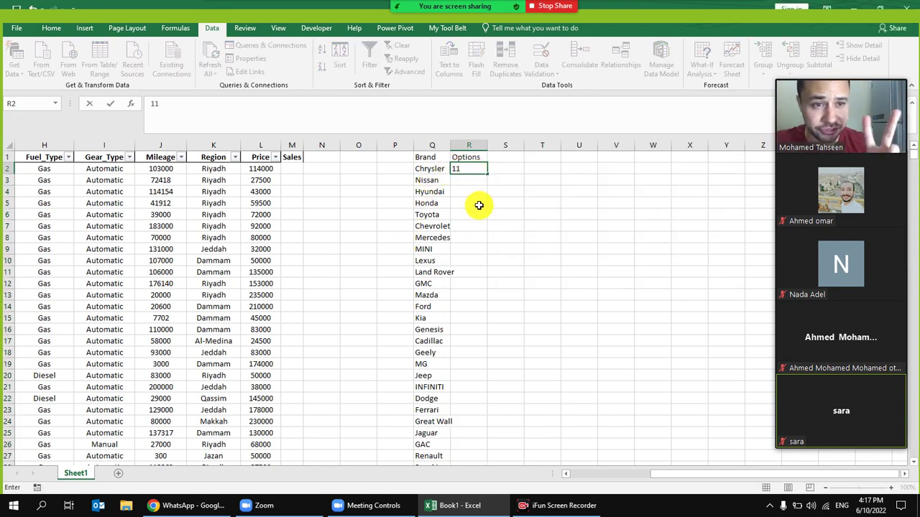
key(Return)
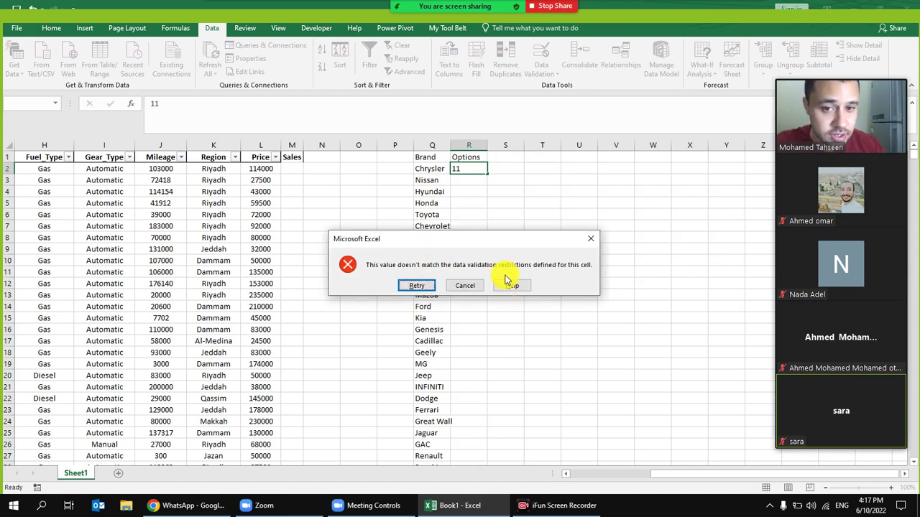
click(465, 286)
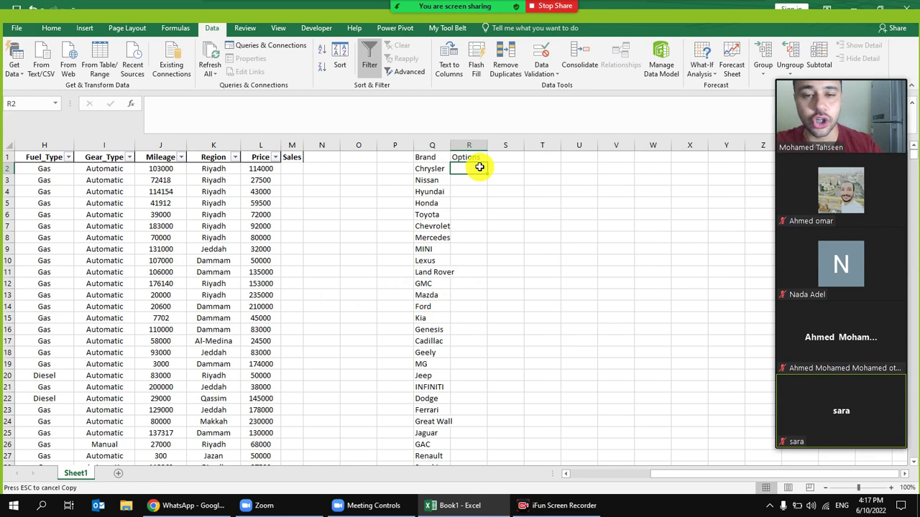
- Try to enter a number made of 13 ones in cell R2, and discard the entry
text(11111111111)
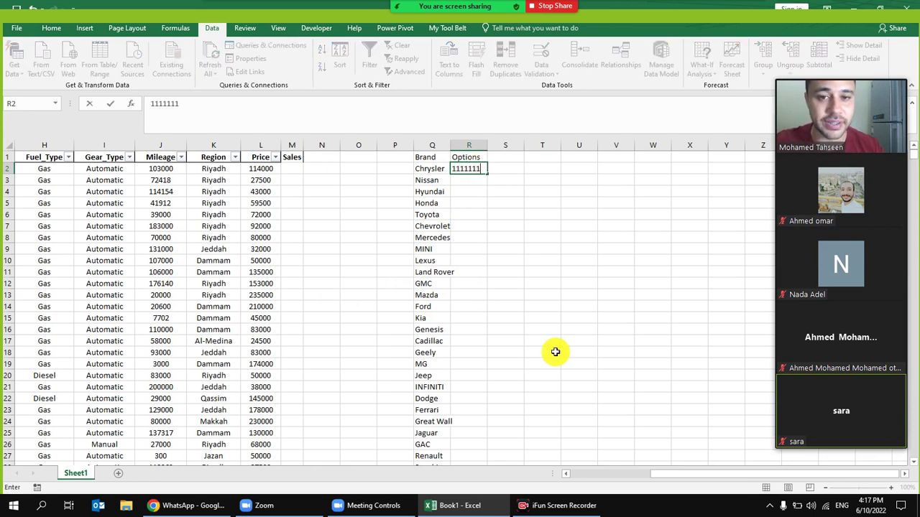
text(1)
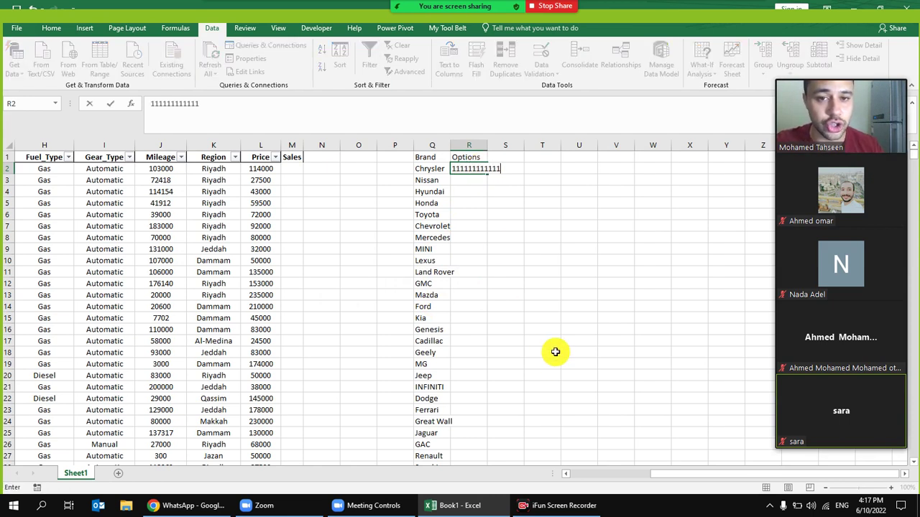
key(Return)
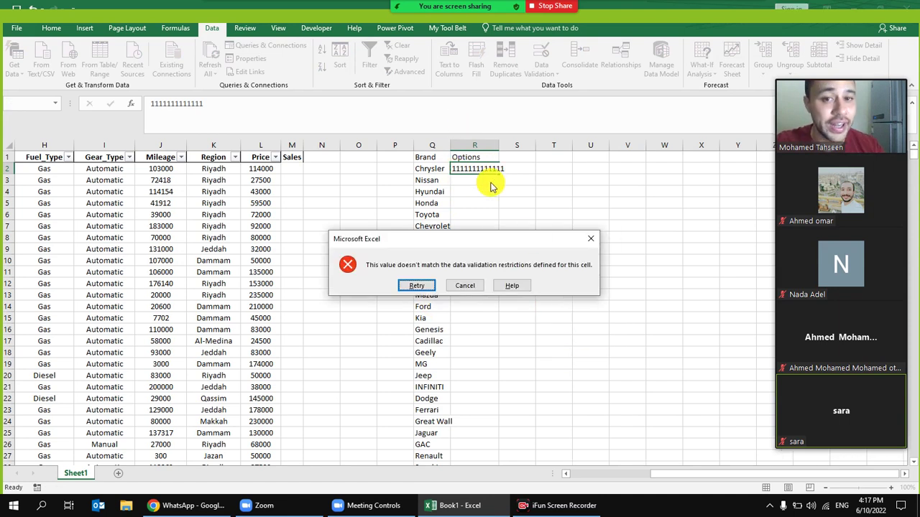
click(480, 286)
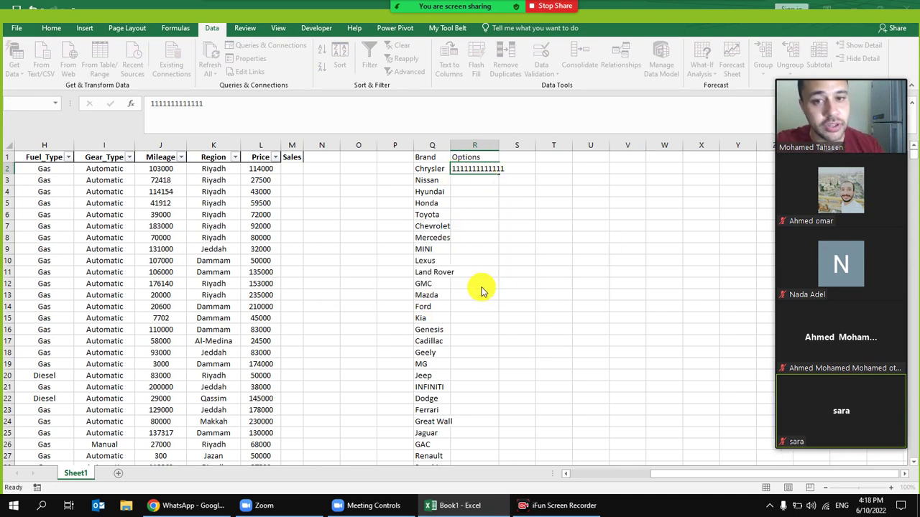
click(477, 168)
text(11111)
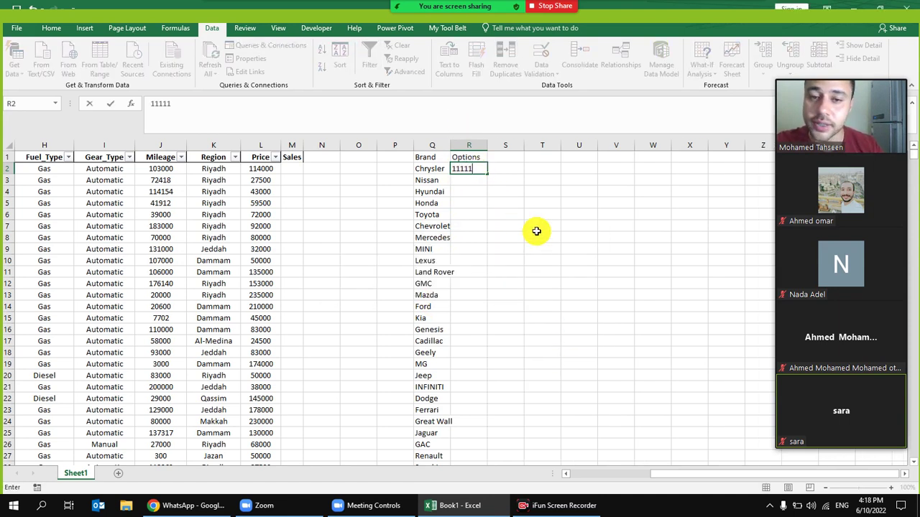
text(11111111111)
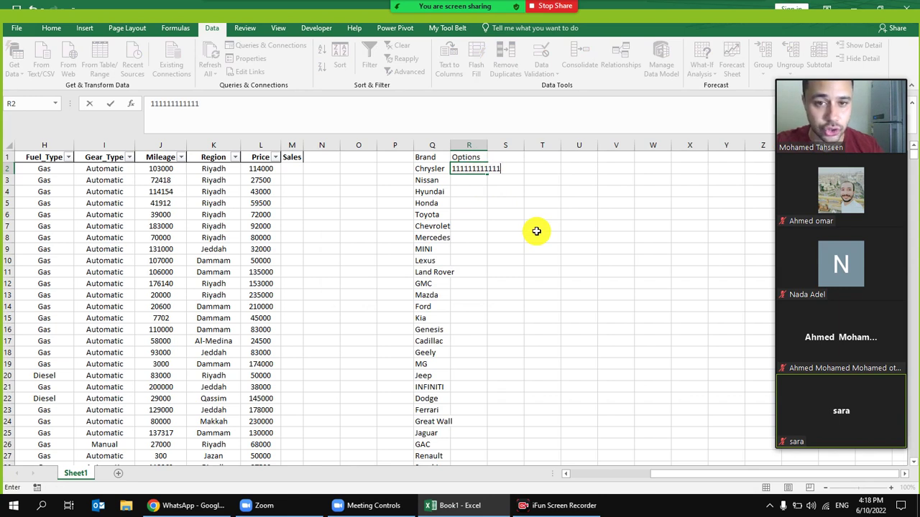
text(1)
key(Return)
key(ctrl+c)
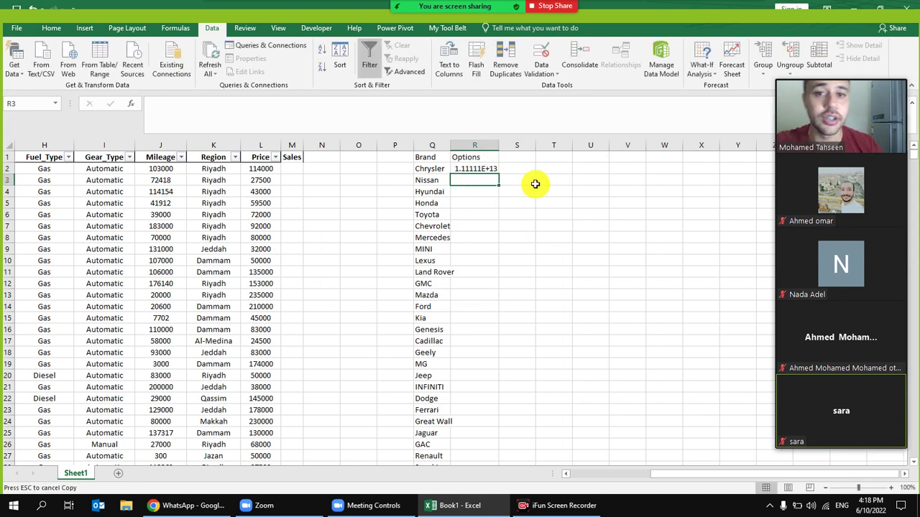
- Apply the Number format to cell R2
double_click(486, 168)
click(487, 251)
click(491, 168)
click(51, 27)
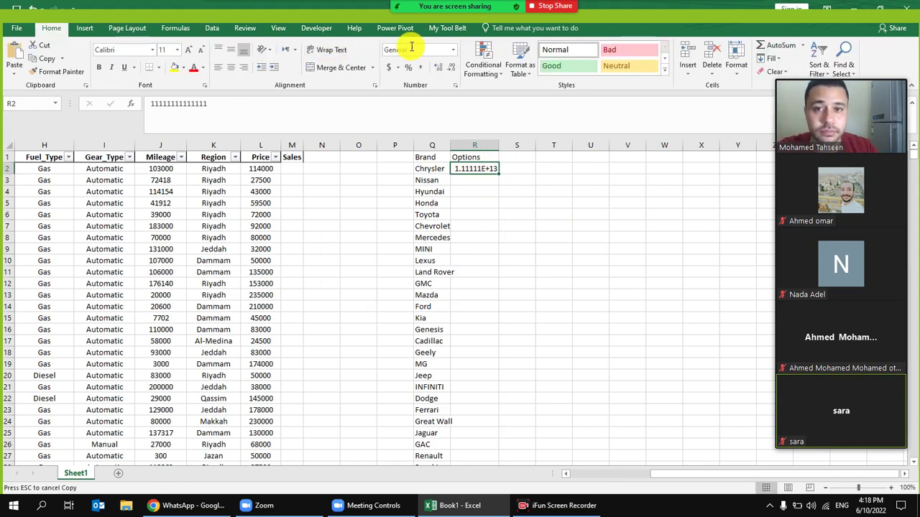
click(453, 49)
click(457, 93)
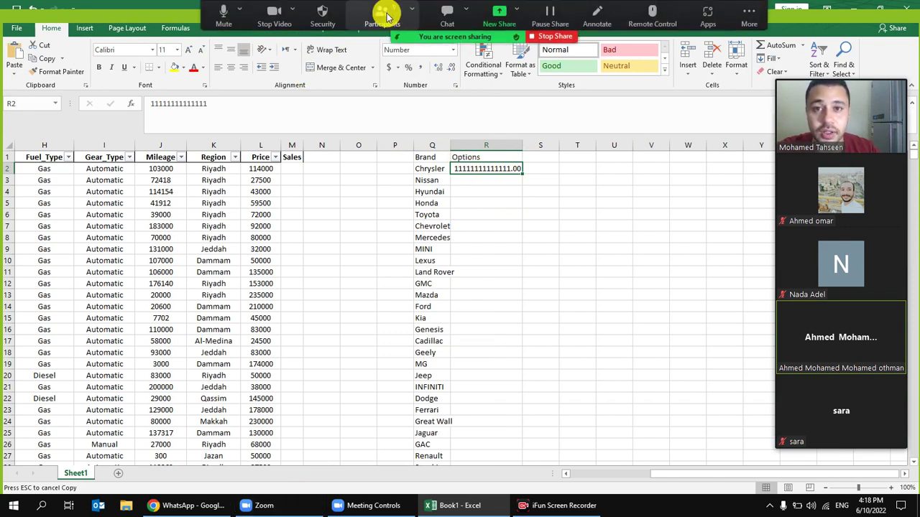
- Open the meeting's participants list and move its window clear of the Brand and Options columns
click(384, 15)
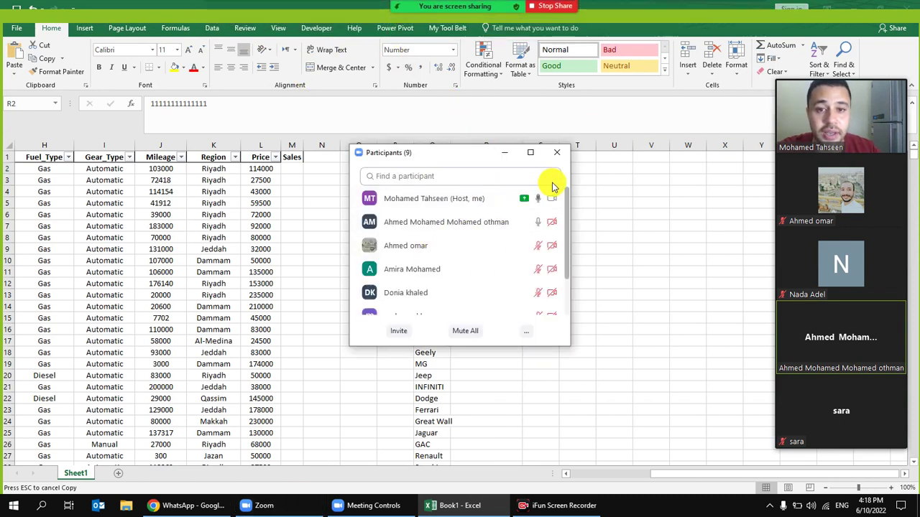
drag(450, 153, 169, 97)
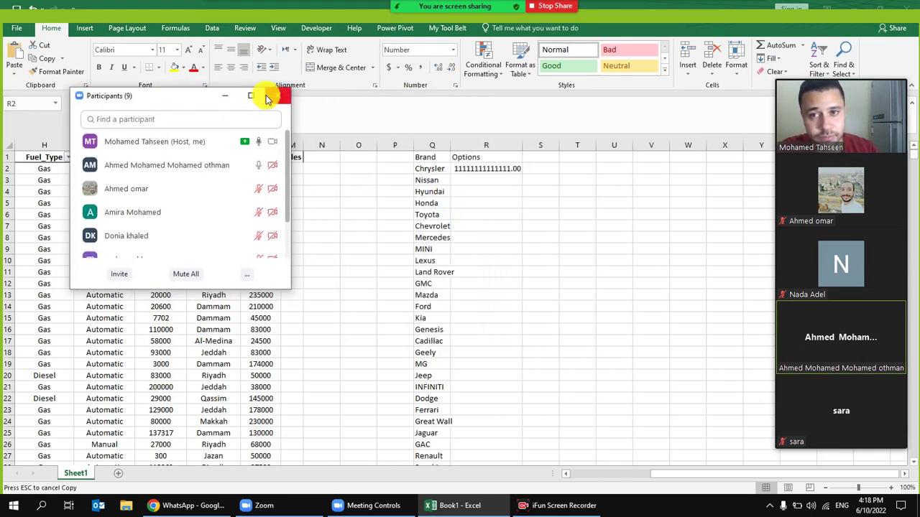
- Change the data validation of the Options cells from R2 down to a List with the source Yes,No
drag(503, 171, 497, 455)
scroll(486, 343, up, 5)
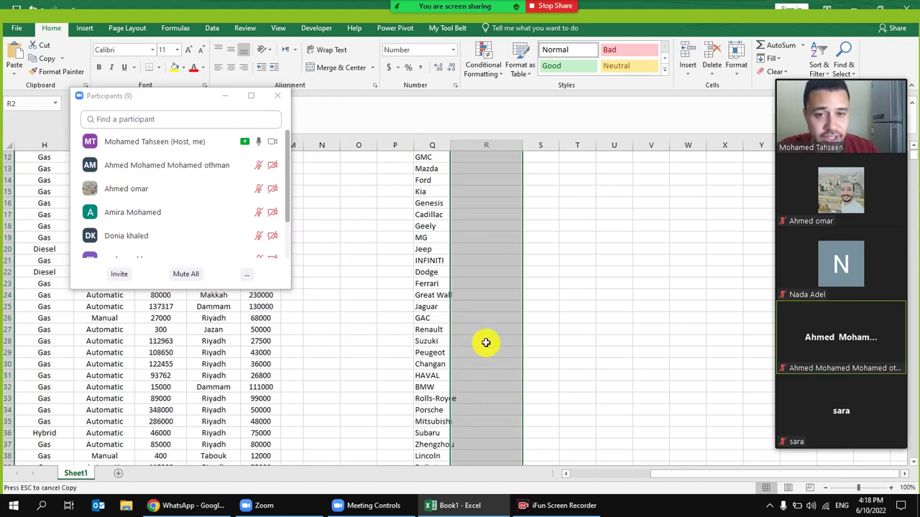
scroll(486, 342, up, 6)
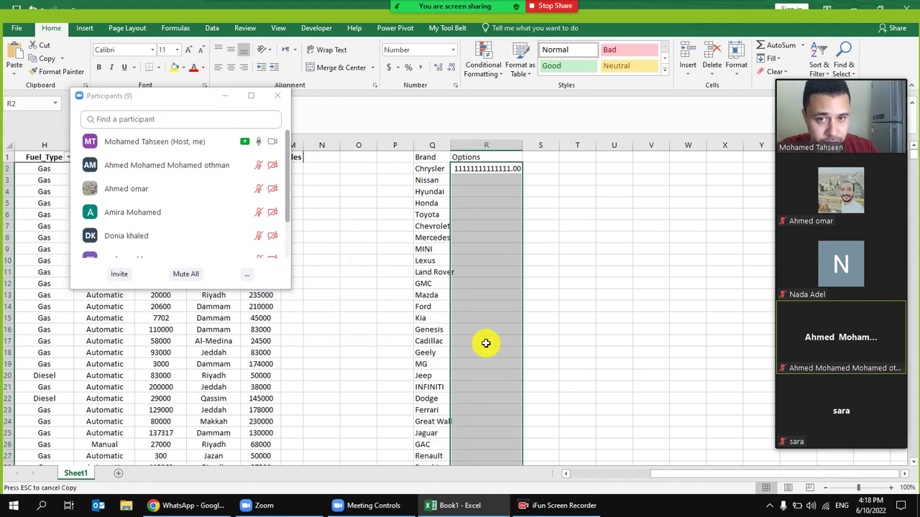
click(212, 31)
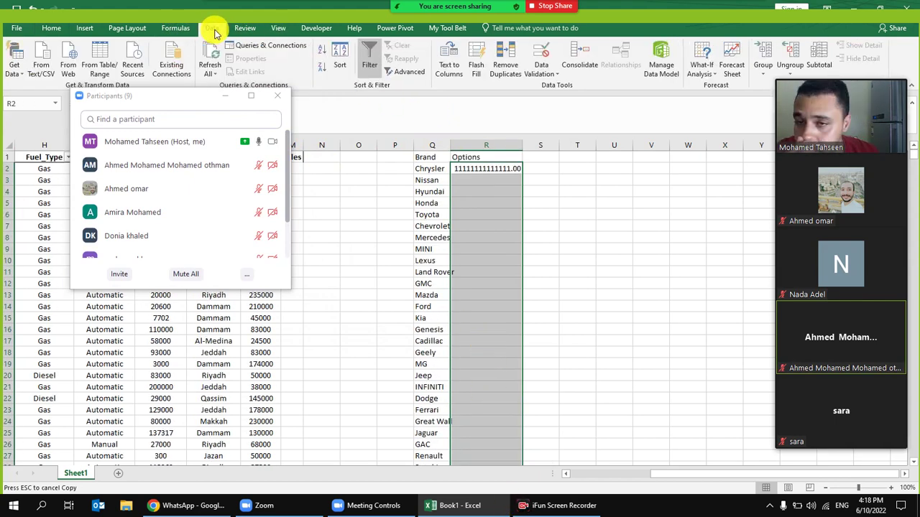
click(546, 52)
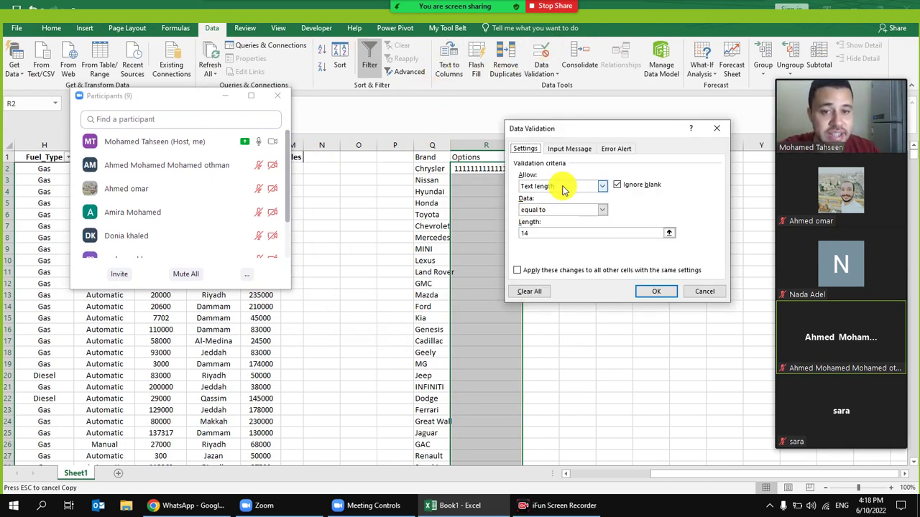
click(562, 188)
click(546, 243)
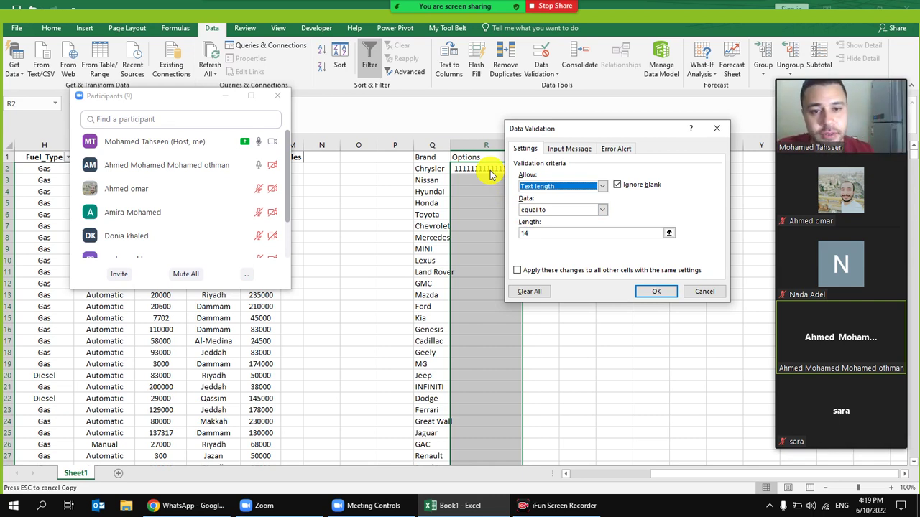
click(605, 189)
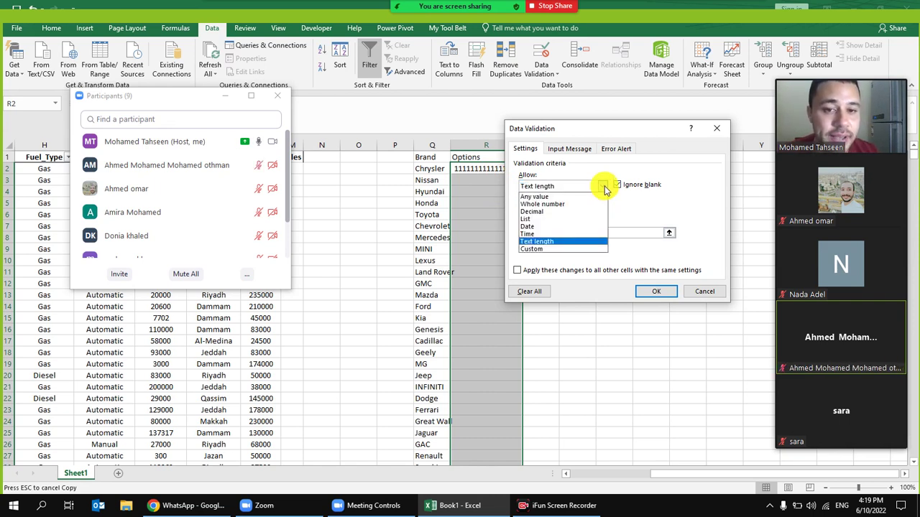
click(532, 219)
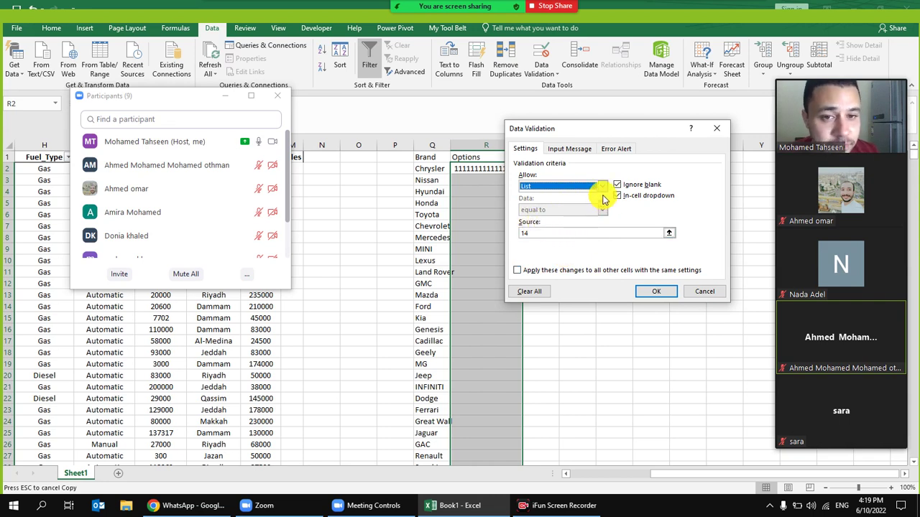
drag(579, 232, 497, 228)
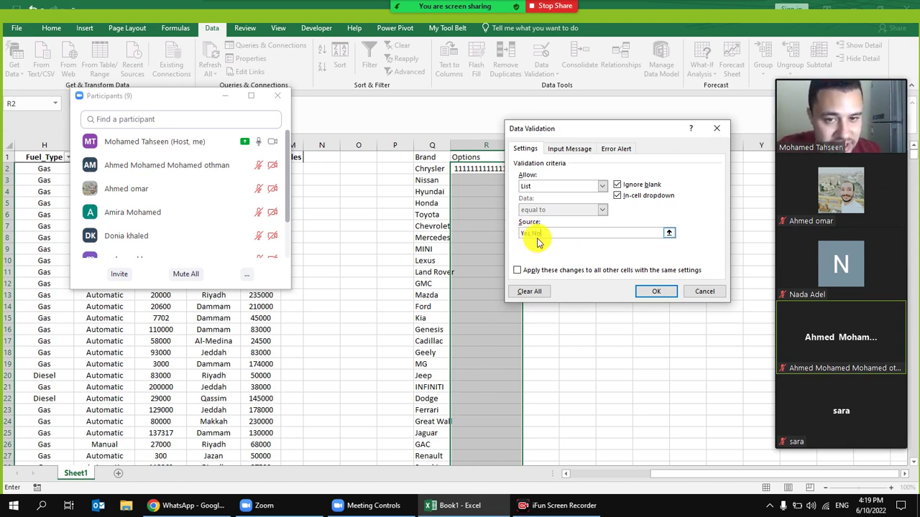
click(650, 291)
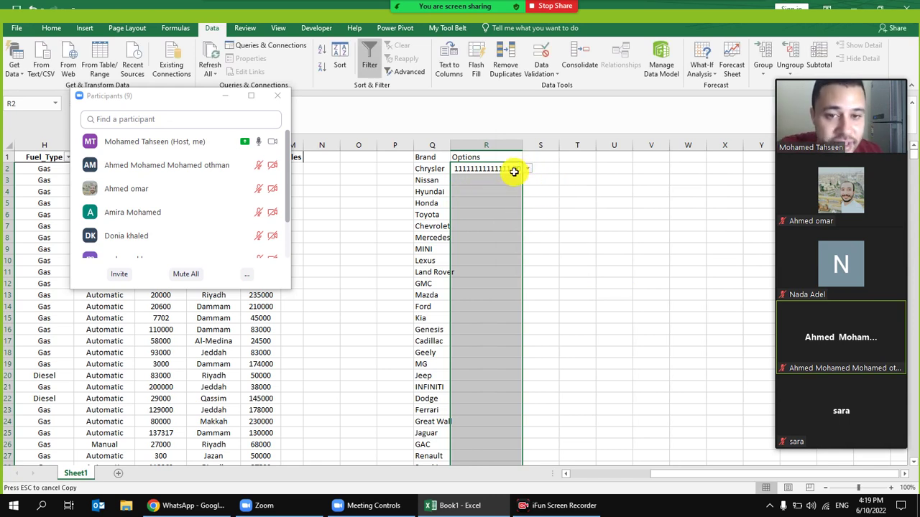
- Check the validated Options cells and show the dropdown choices in cell R3
click(511, 204)
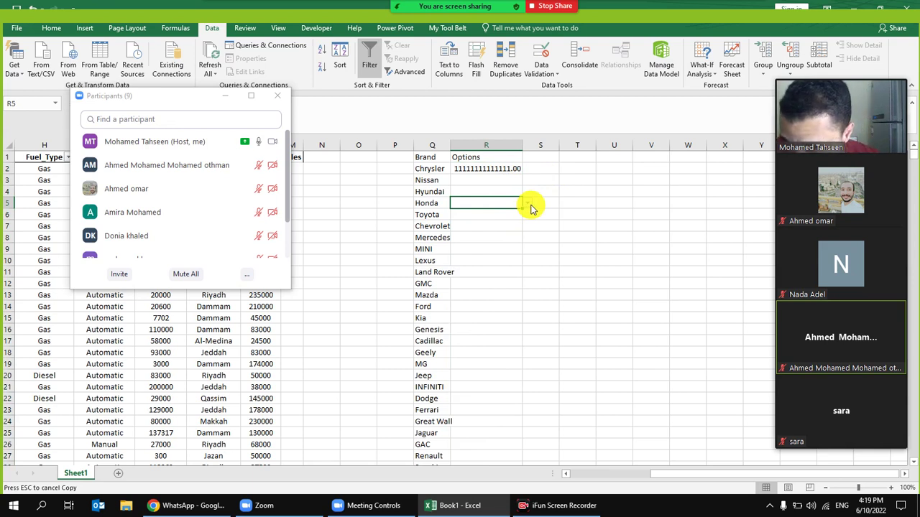
click(491, 241)
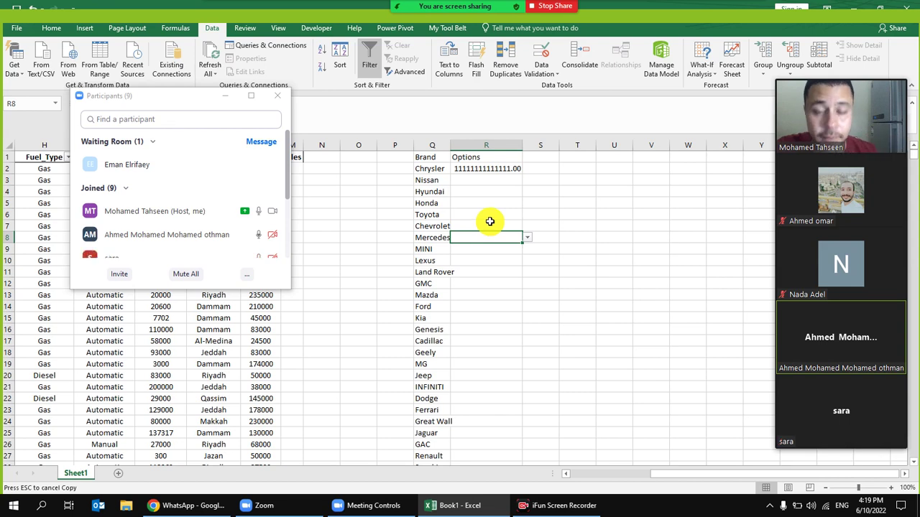
click(489, 180)
click(528, 181)
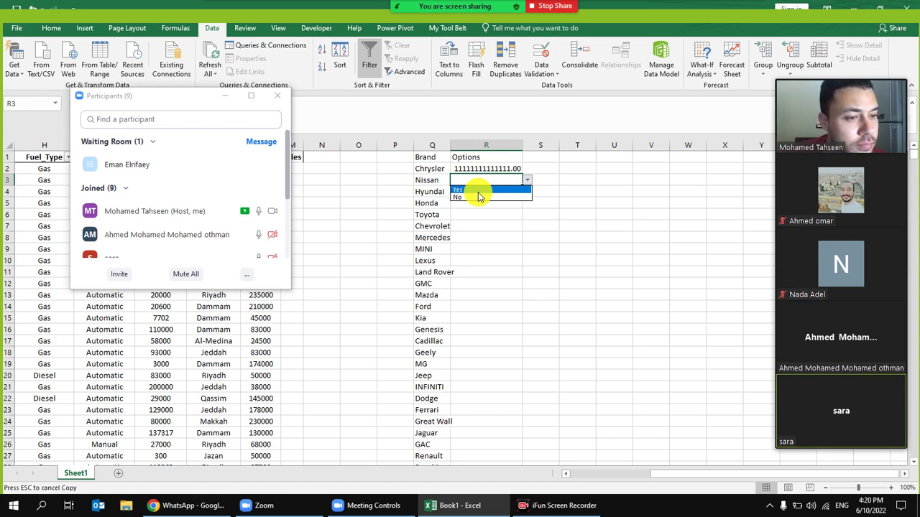
- Admit the waiting participant to the meeting and stop the webcam video
mouse_move(267, 18)
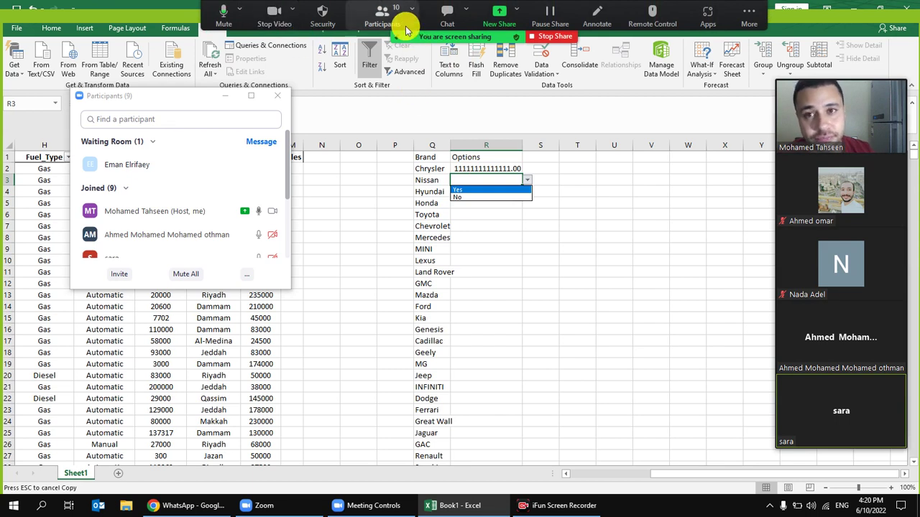
click(263, 165)
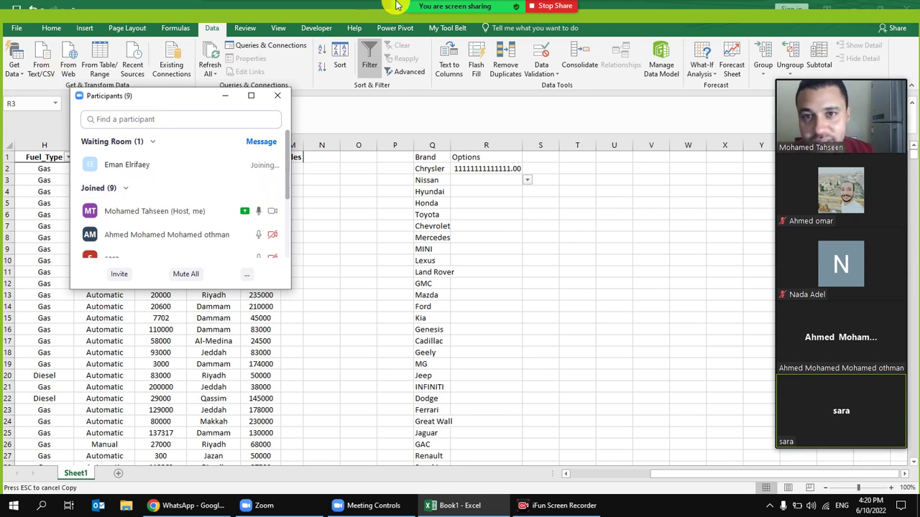
mouse_move(267, 18)
click(268, 16)
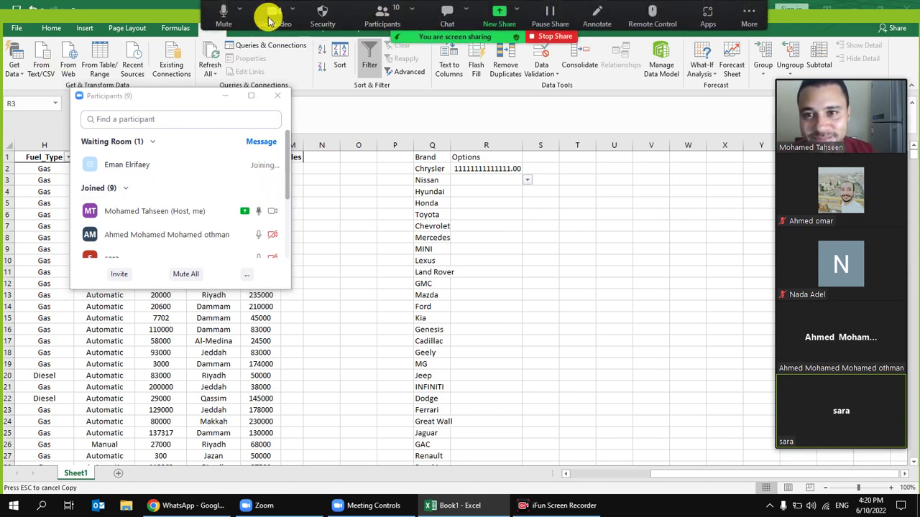
- Auto-fit the width of column Q to the brand names
click(505, 183)
click(498, 237)
click(497, 200)
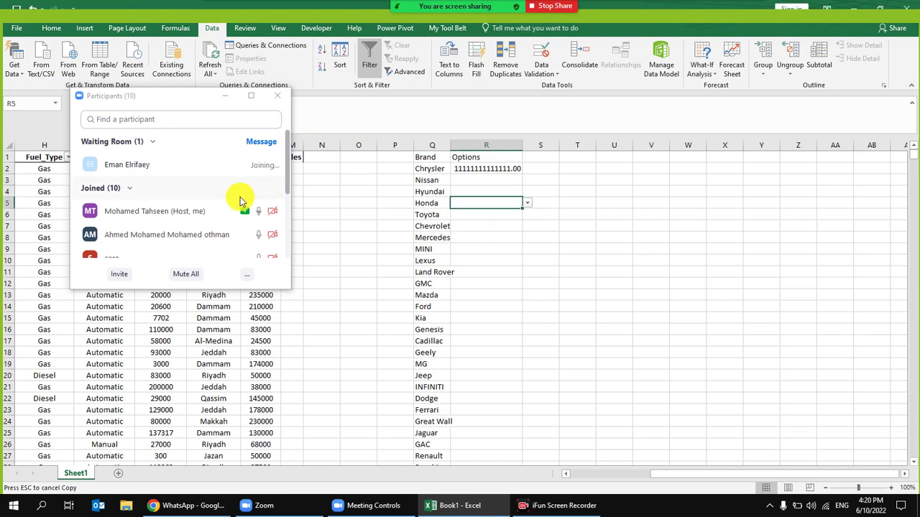
scroll(243, 144, down, 1)
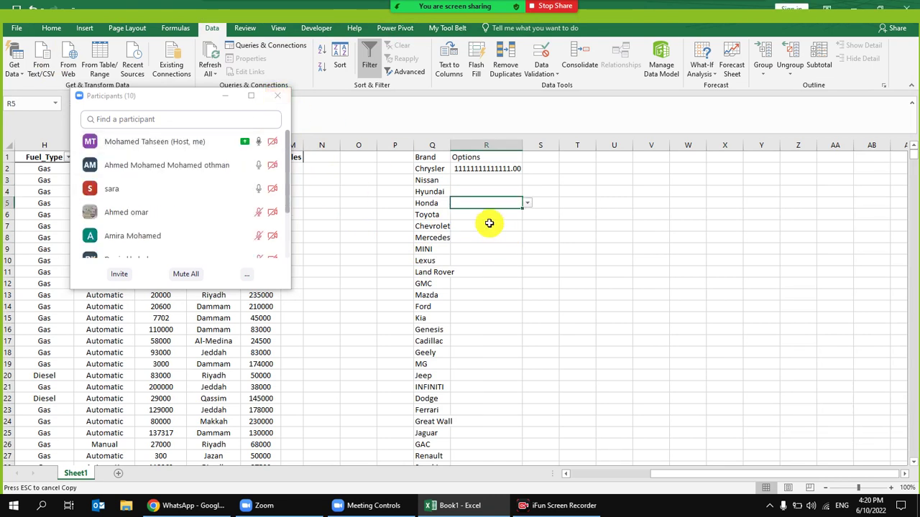
double_click(450, 145)
click(479, 229)
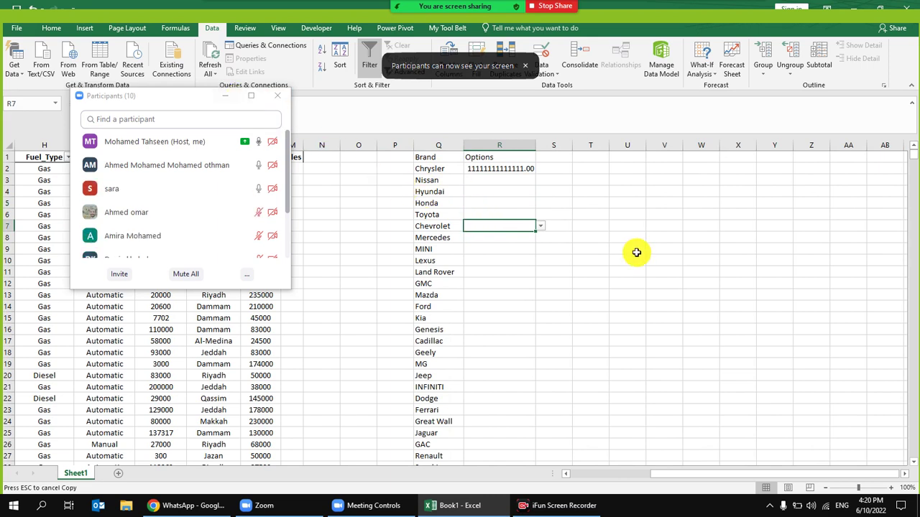
click(503, 271)
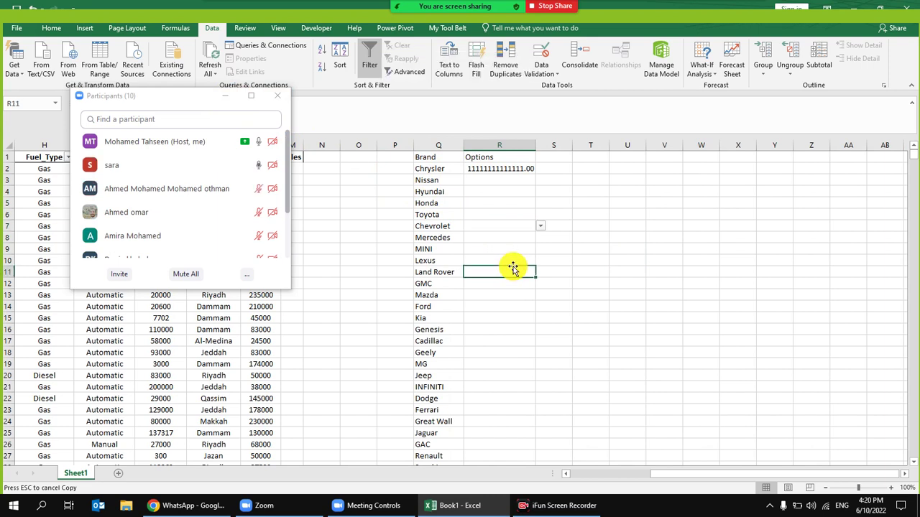
- Clear the 14-digit number from cell R2
click(511, 171)
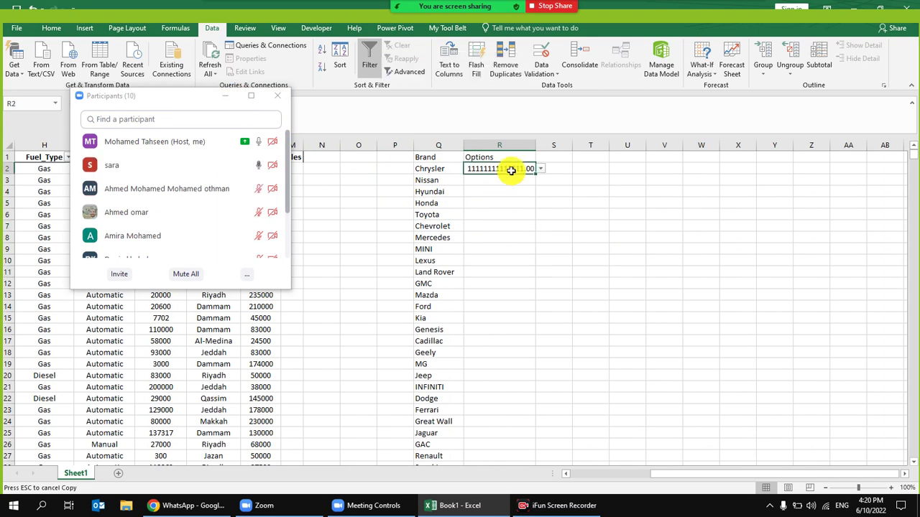
click(503, 223)
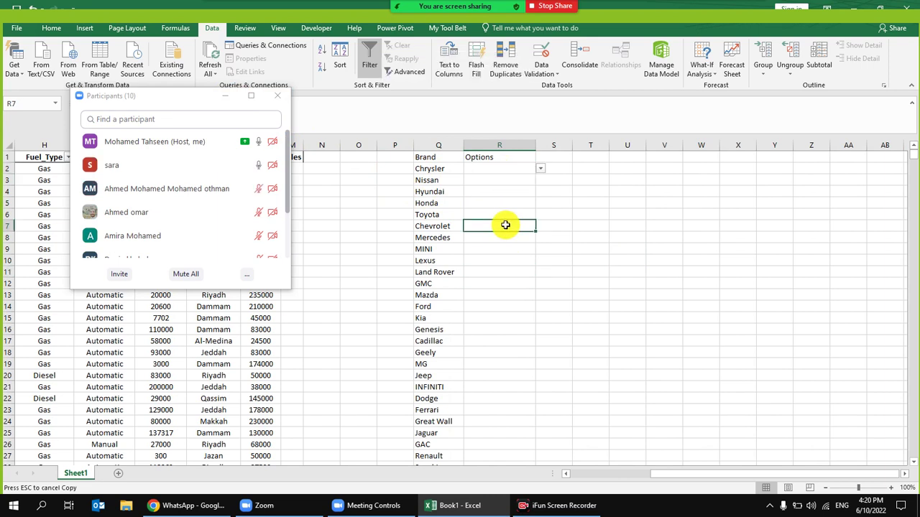
click(519, 171)
- Set the Options value for Honda in cell R5 to Yes from the cell's dropdown list
click(499, 214)
click(503, 272)
click(516, 329)
click(496, 255)
click(511, 201)
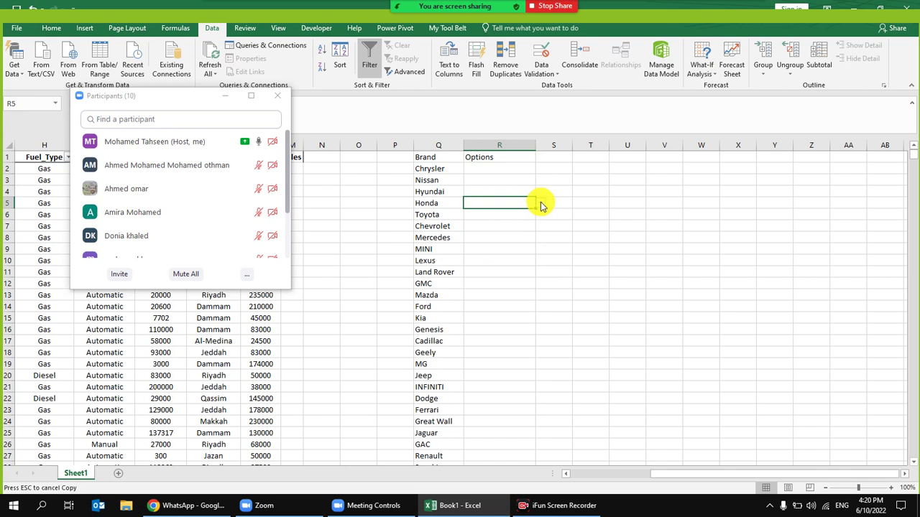
click(540, 204)
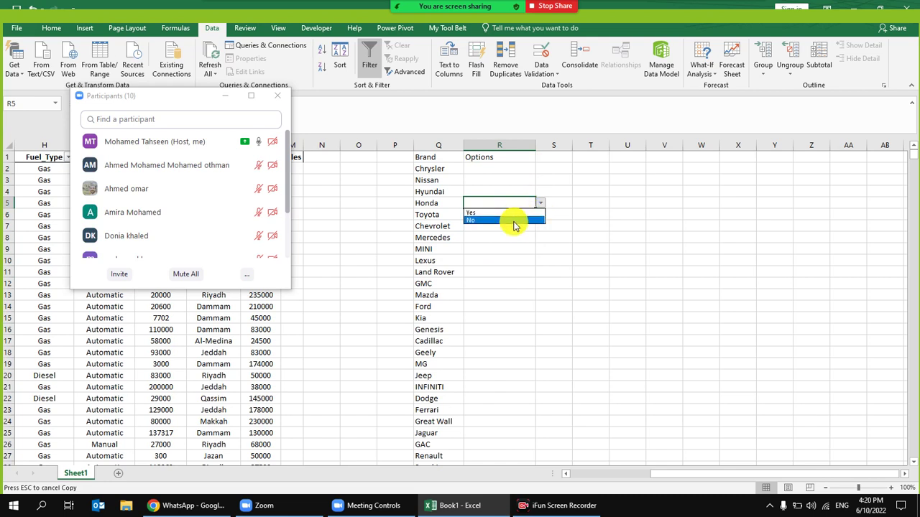
click(515, 214)
click(509, 240)
click(506, 191)
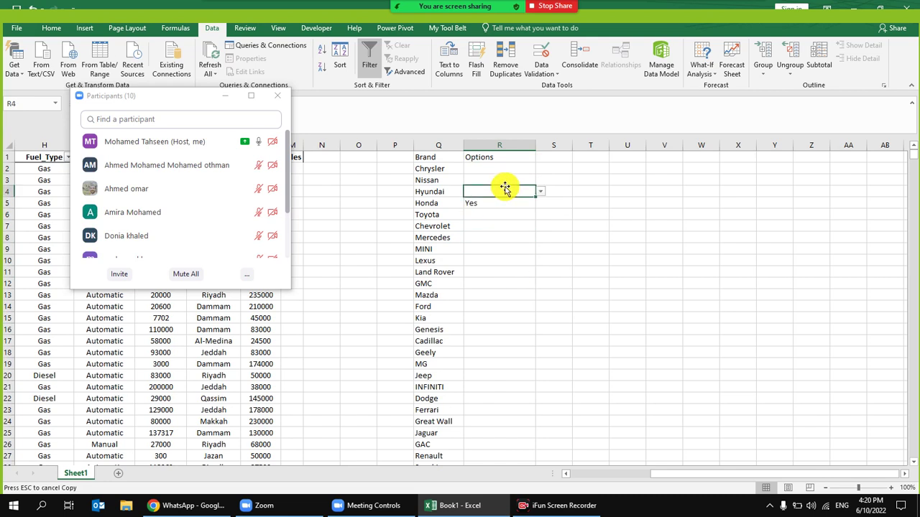
- Try to enter lowercase no in cell R3 to test the list rule, and discard the entry
click(513, 181)
text(no)
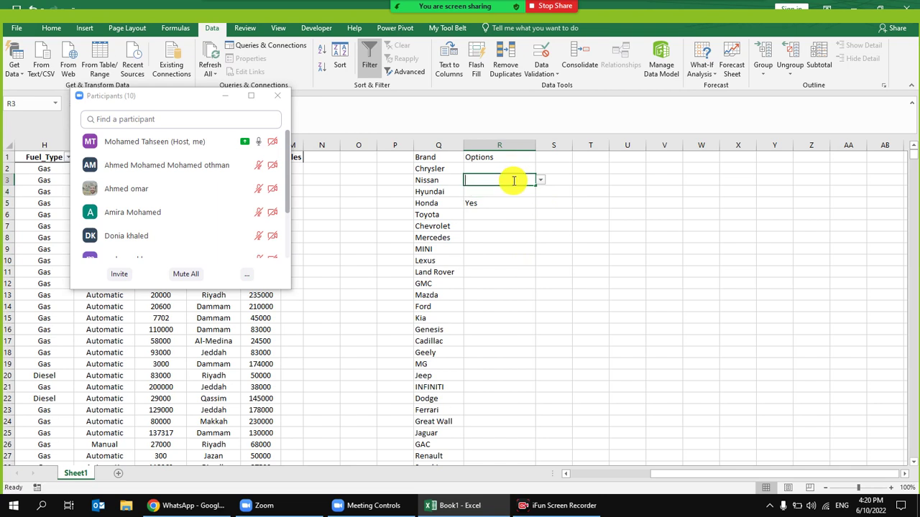
key(Return)
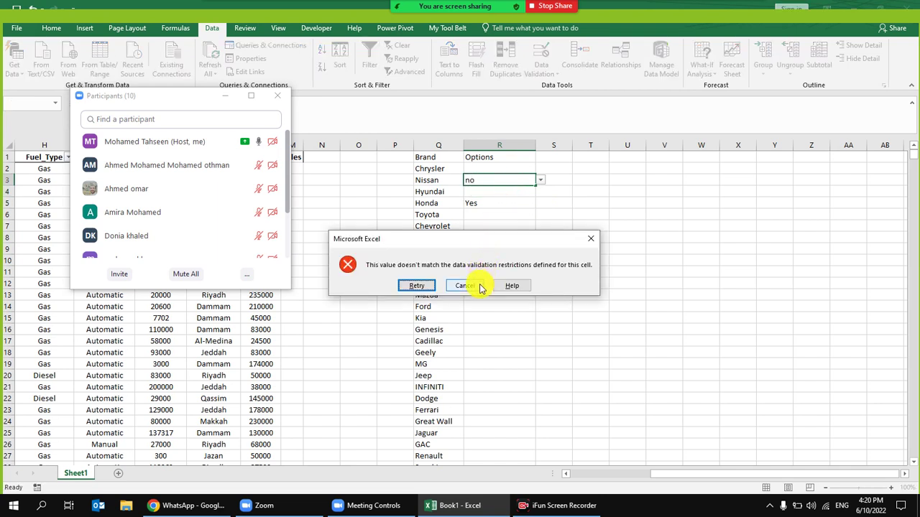
click(472, 287)
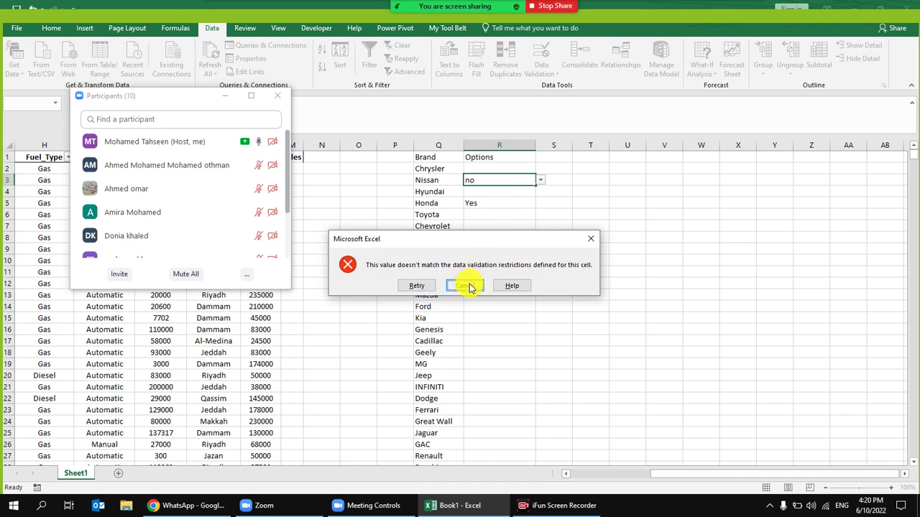
- Review the exact spelling of the allowed choices in cell R3's dropdown without picking one
click(540, 180)
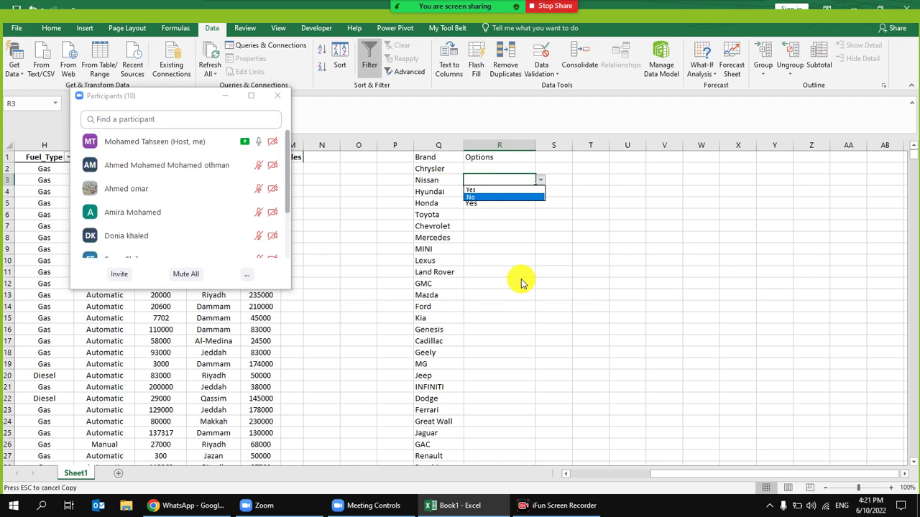
key(Escape)
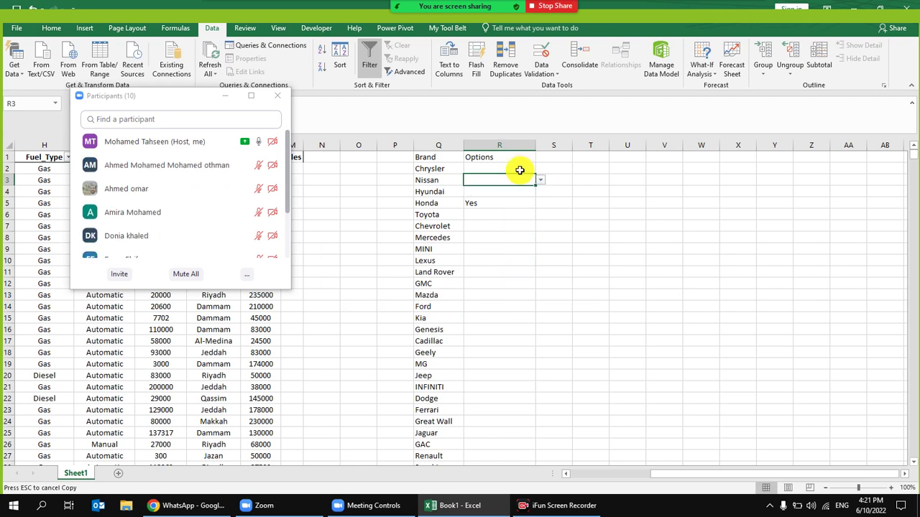
click(509, 247)
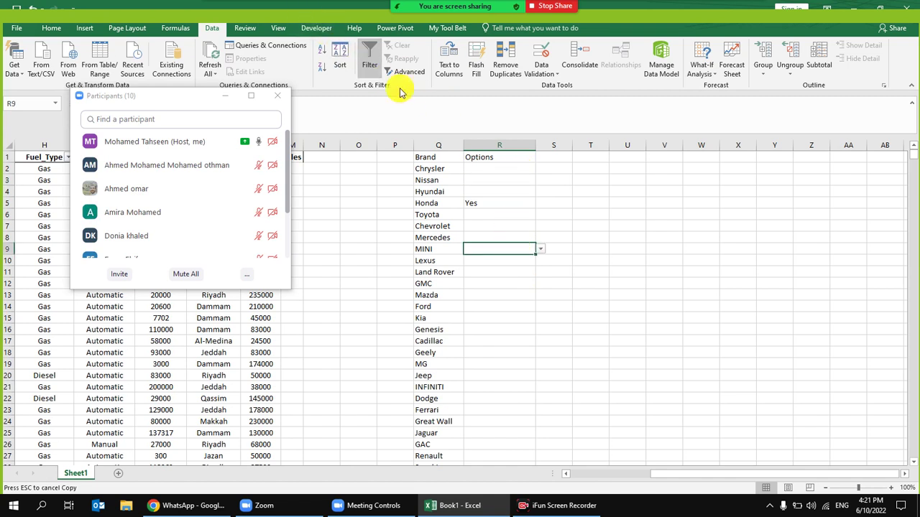
- Select the Options cells R2 to R58 and minimize the participants window
mouse_move(483, 169)
mouse_down()
mouse_move(472, 405)
mouse_move(499, 165)
mouse_move(497, 497)
mouse_move(495, 439)
mouse_move(484, 485)
mouse_move(484, 438)
mouse_up()
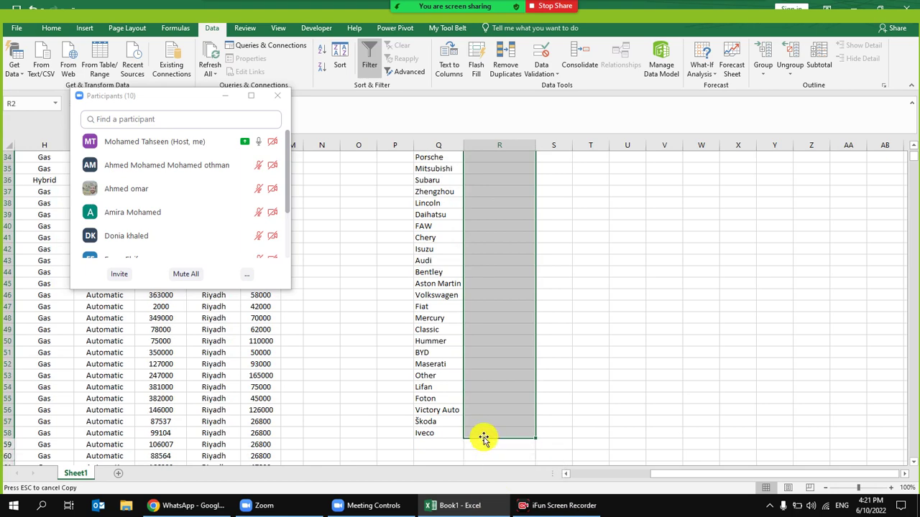
scroll(483, 439, up, 18)
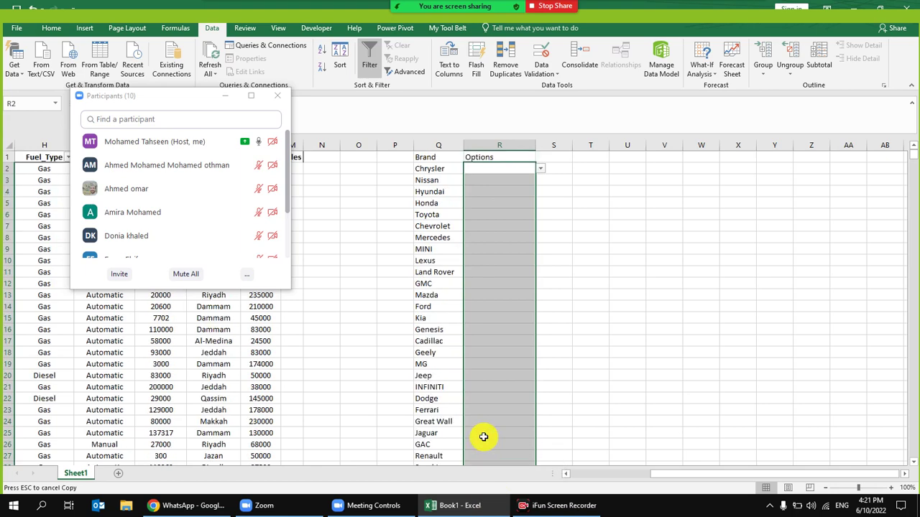
click(228, 99)
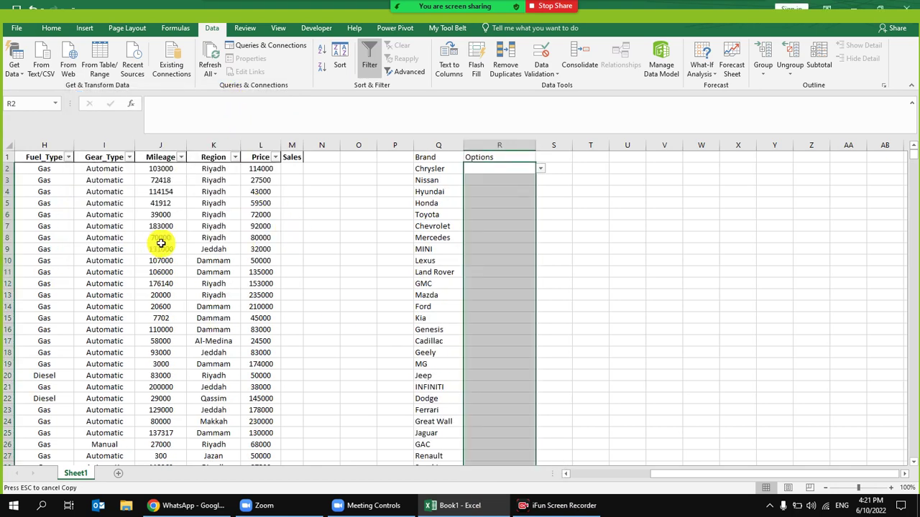
- Copy the Options values in cells F2 to F26 and paste them into column Z starting at Z1
drag(161, 249, 11, 248)
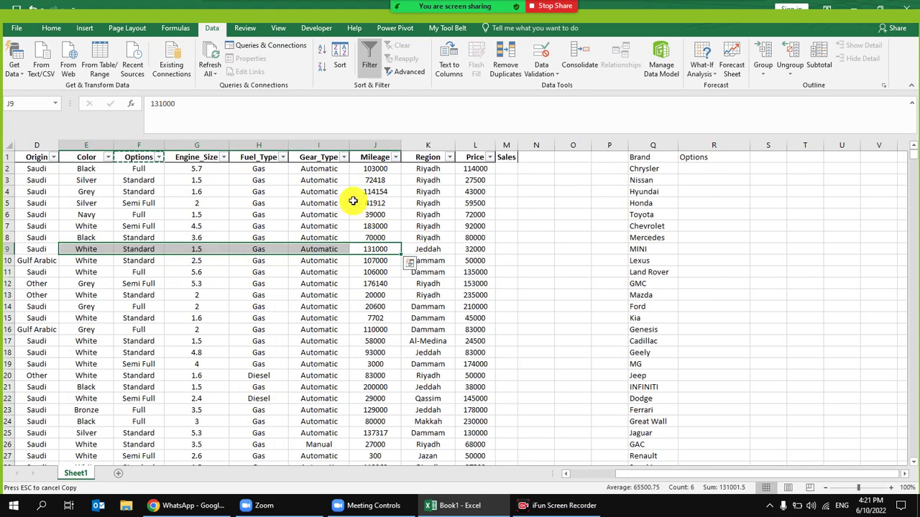
click(316, 213)
drag(149, 169, 137, 446)
key(ctrl+c)
right_click(140, 265)
key(Escape)
drag(478, 214, 817, 261)
right_click(483, 157)
click(521, 205)
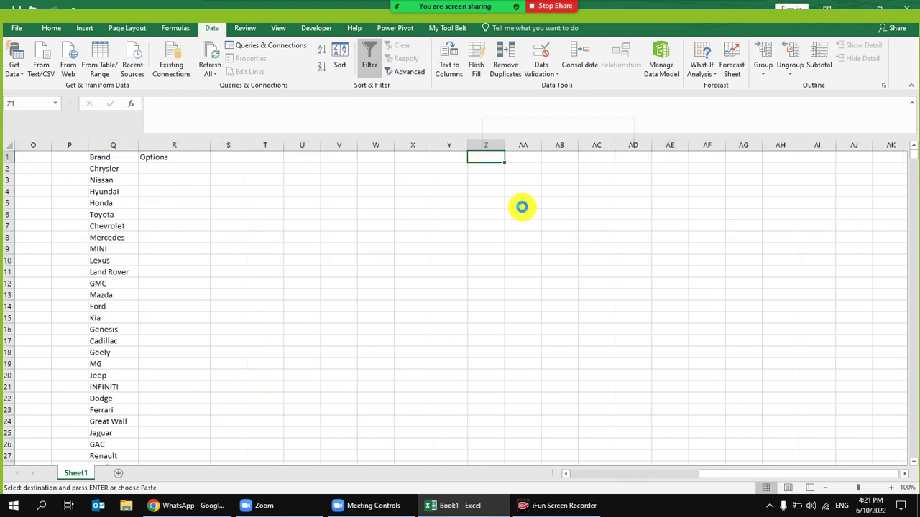
- Remove the duplicates from the pasted option values in column Z
click(505, 61)
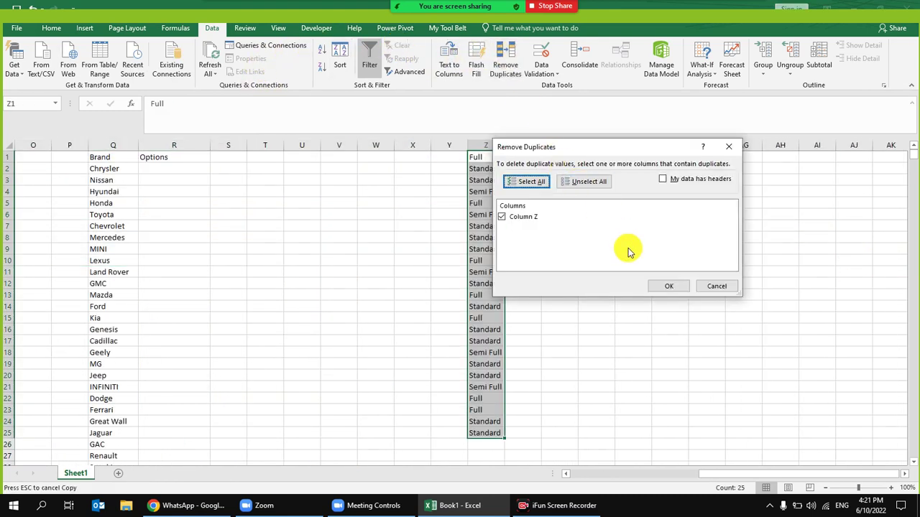
click(668, 287)
click(464, 282)
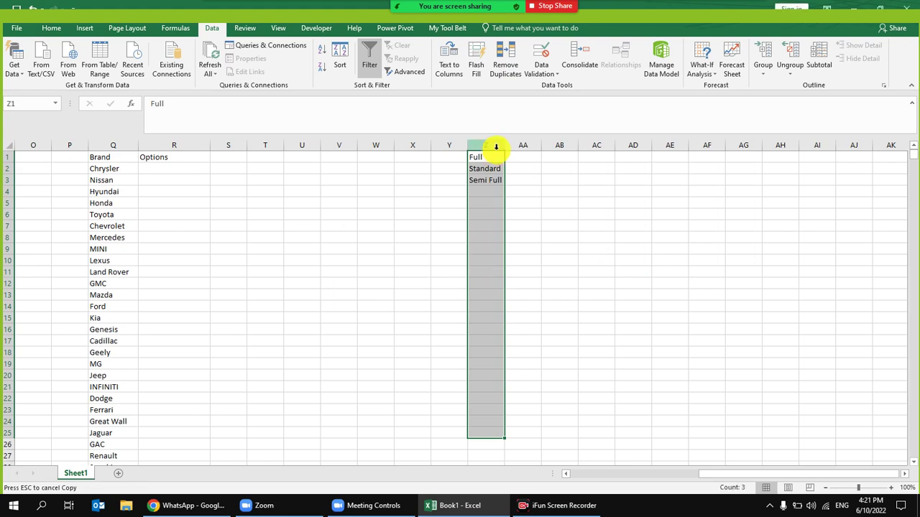
click(493, 168)
click(493, 181)
- Change the list validation source of the Options cells R2 to R58 to the range Z1:Z3
drag(280, 237, 65, 260)
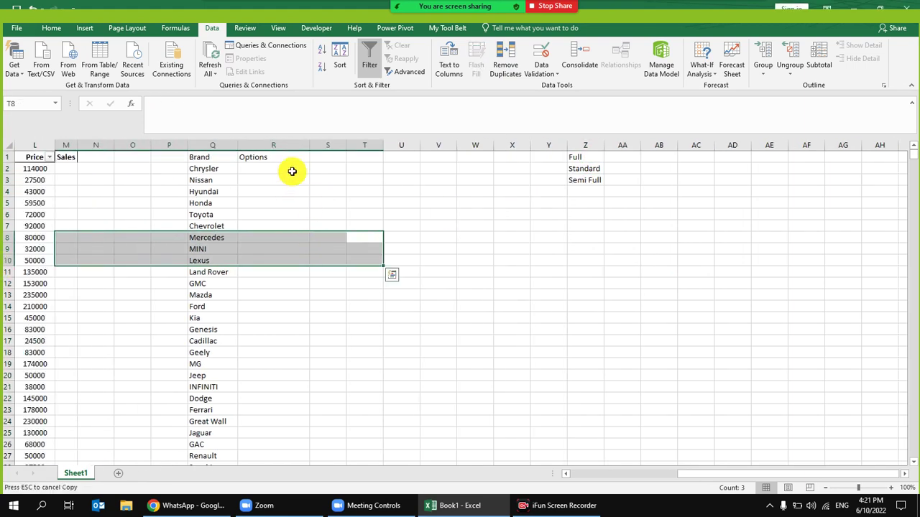
drag(292, 170, 278, 447)
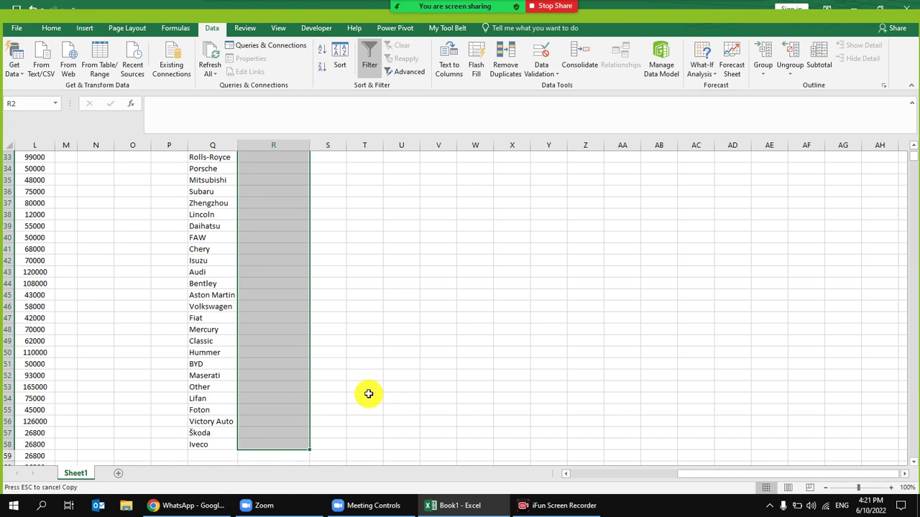
scroll(367, 392, up, 5)
scroll(368, 393, up, 6)
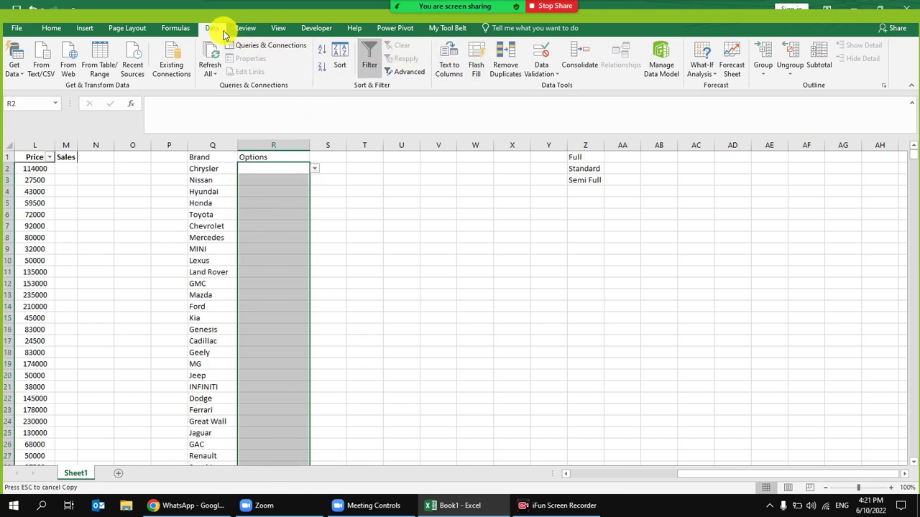
click(541, 58)
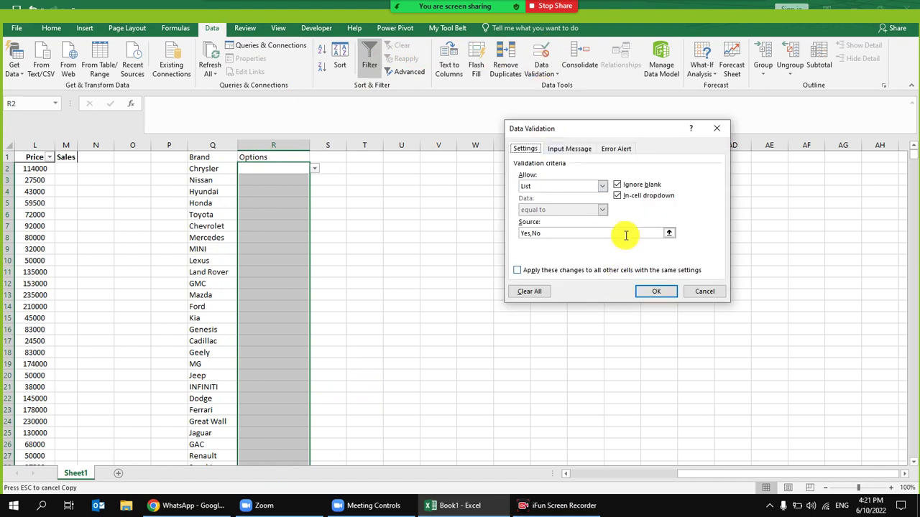
drag(591, 234, 487, 236)
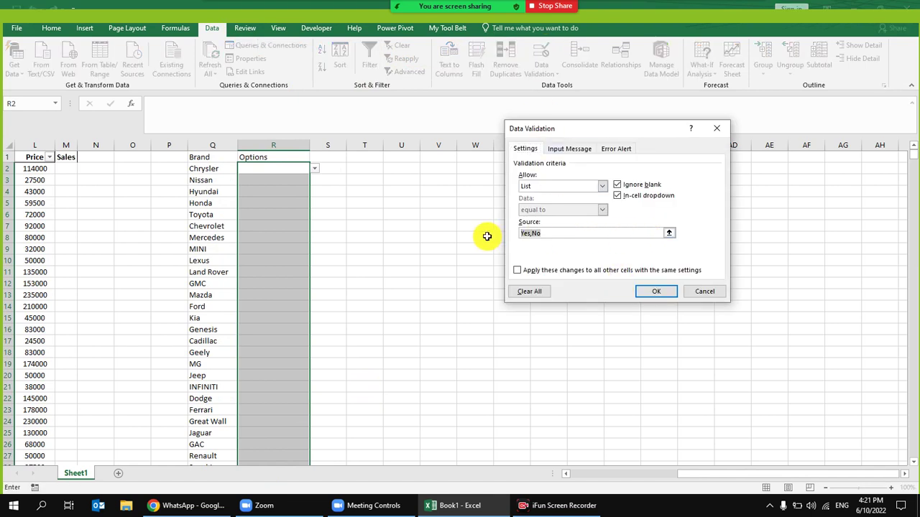
drag(643, 133, 306, 142)
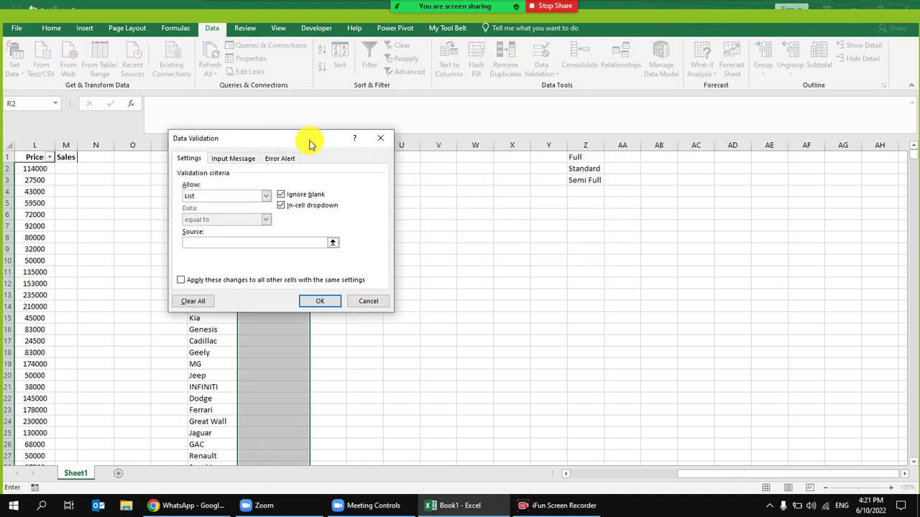
click(334, 245)
drag(584, 156, 588, 181)
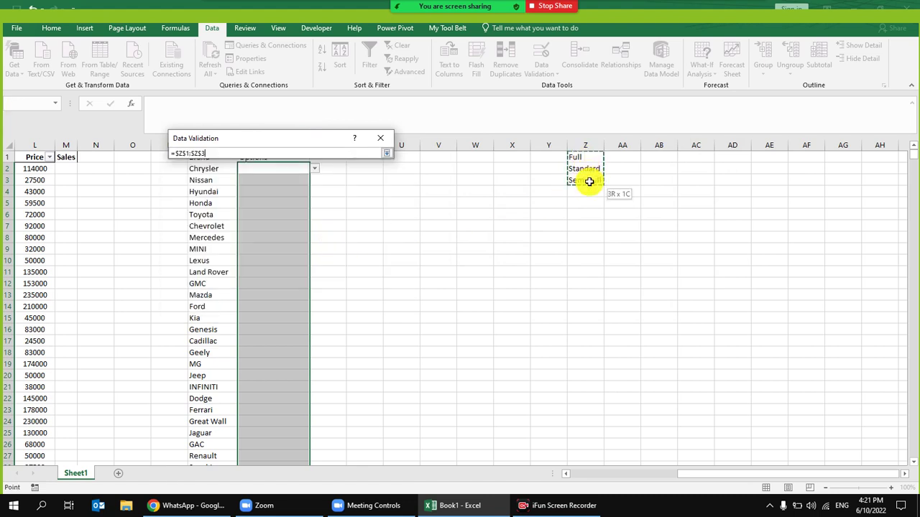
click(386, 153)
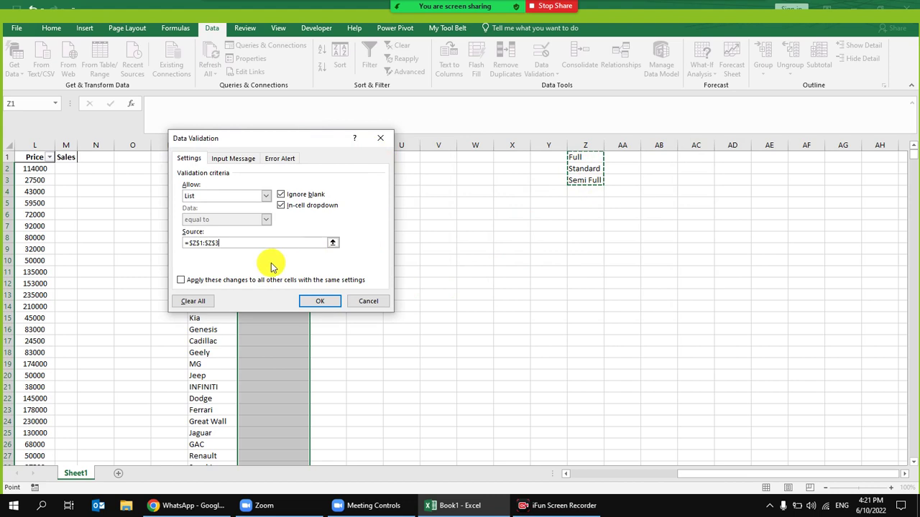
click(326, 307)
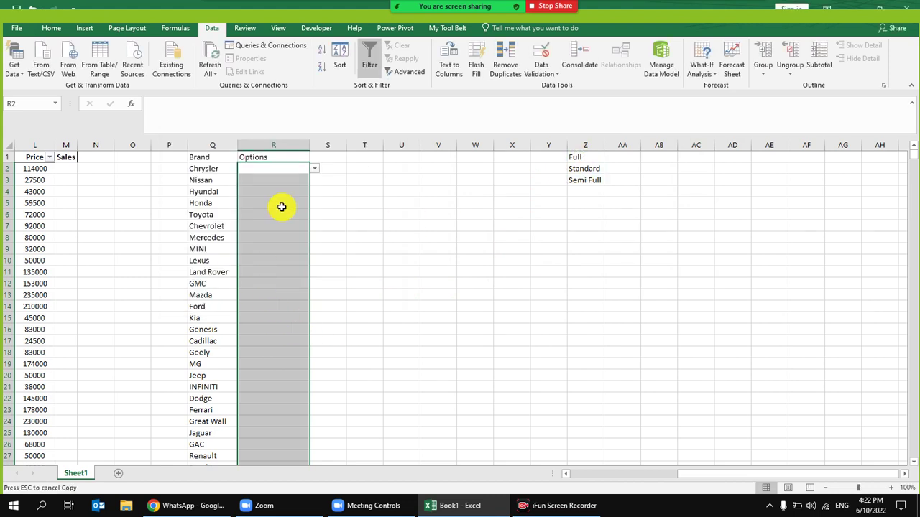
- Set the Options value for Chrysler in cell R2 to Semi Full from the cell's dropdown list
click(282, 206)
click(290, 174)
click(313, 170)
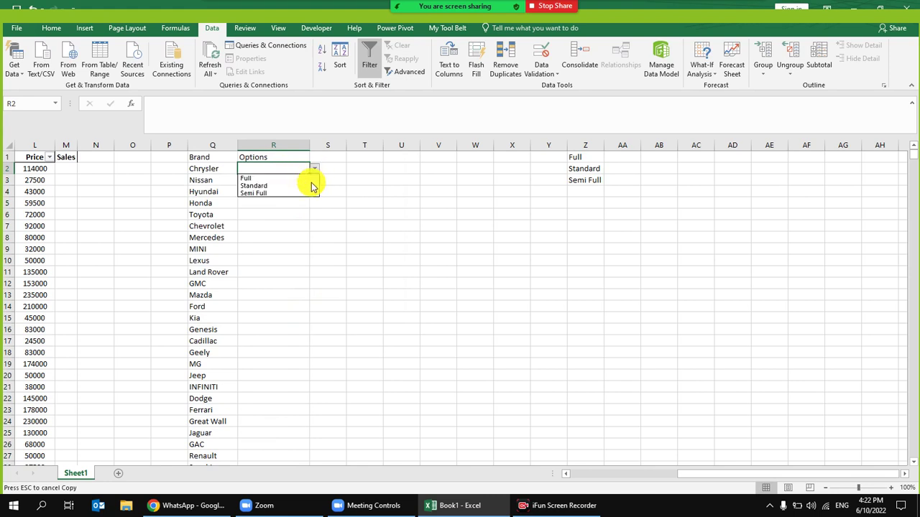
click(279, 193)
click(277, 201)
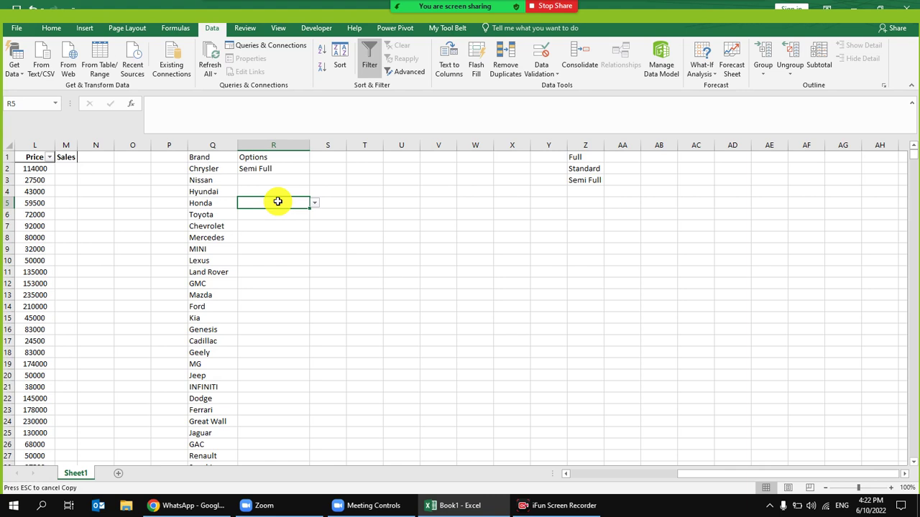
click(292, 166)
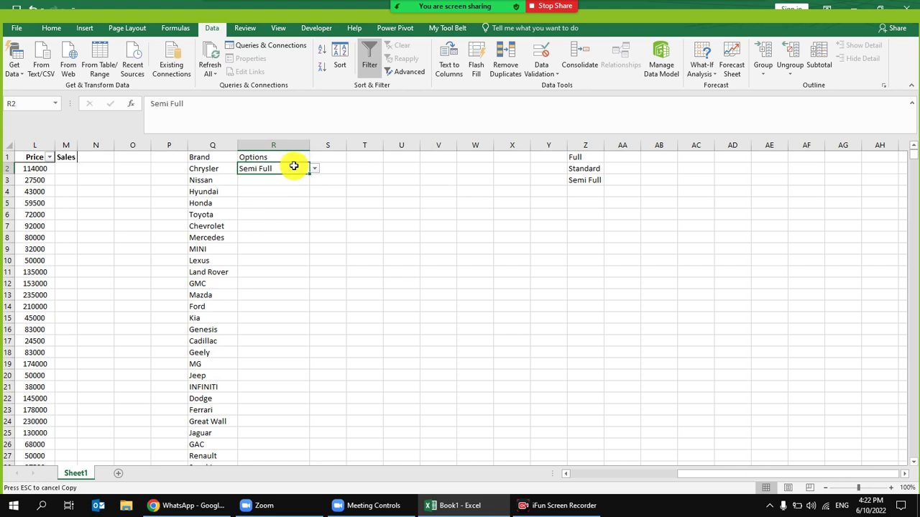
- Copy the Options values in cells F2 to F29 and paste them into column V starting at V1
drag(328, 329, 345, 256)
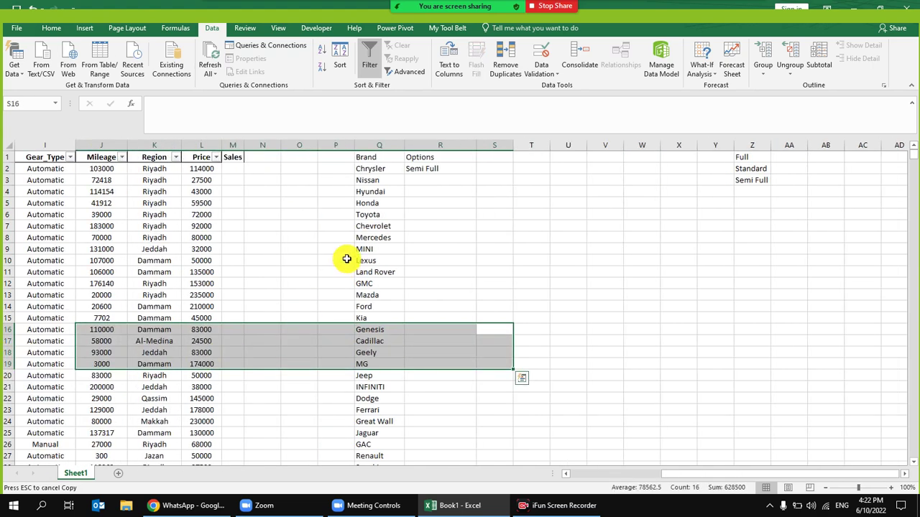
click(234, 230)
drag(233, 230, 74, 237)
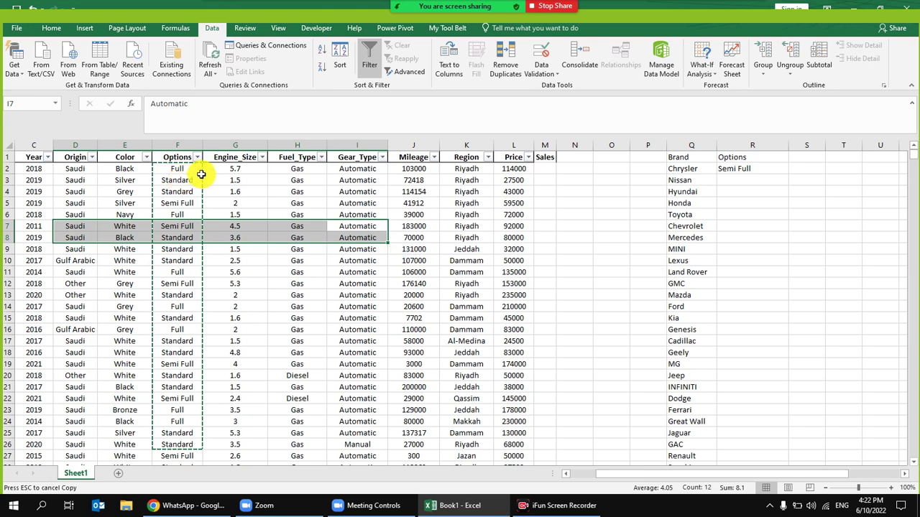
drag(187, 166, 186, 446)
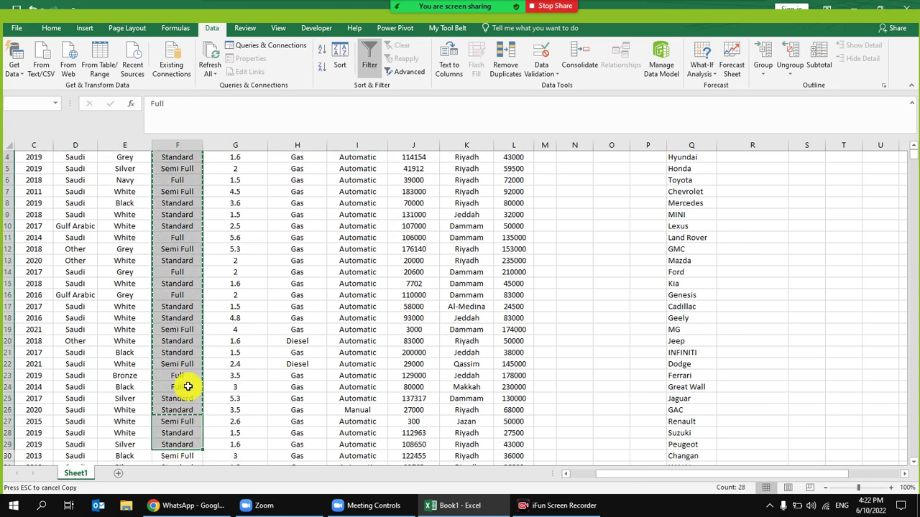
right_click(181, 191)
click(217, 215)
scroll(548, 237, up, 1)
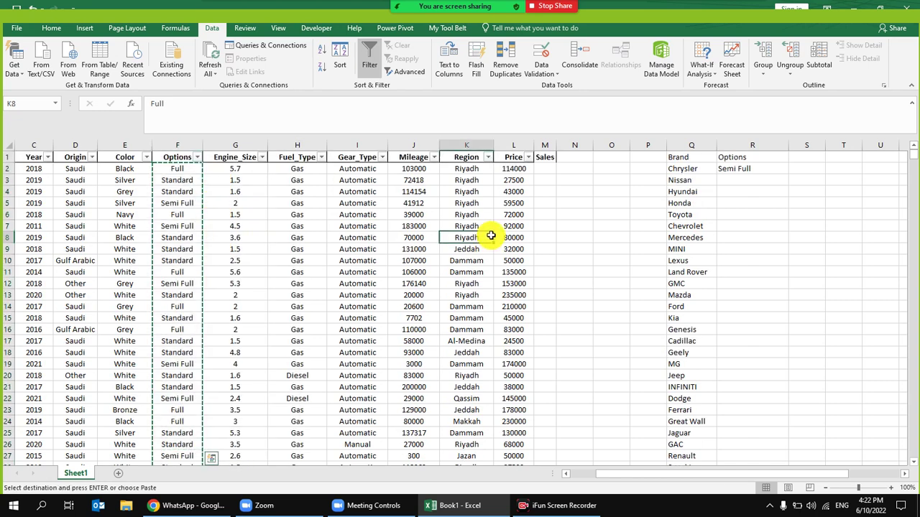
drag(877, 242, 811, 306)
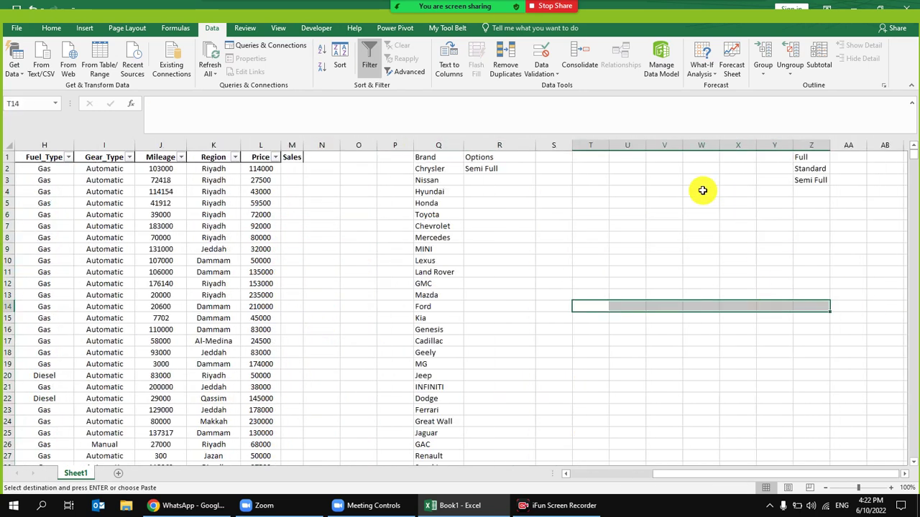
right_click(673, 155)
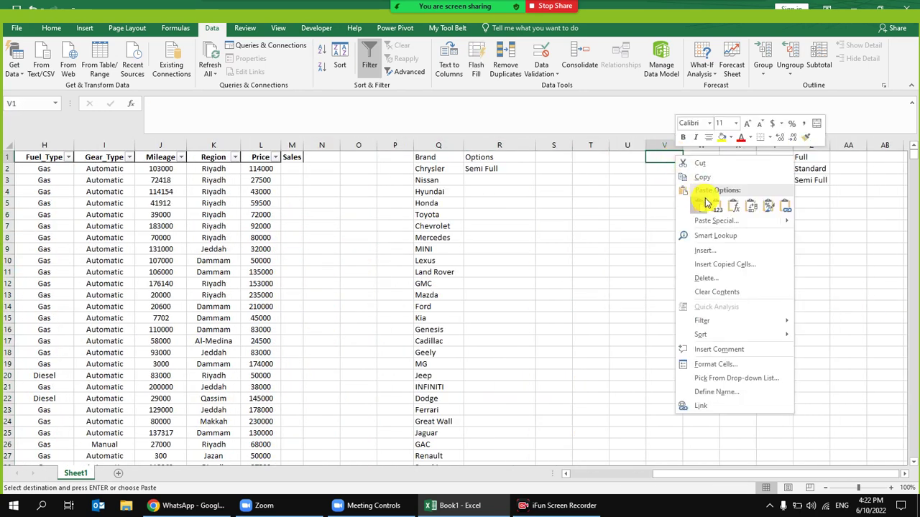
click(704, 204)
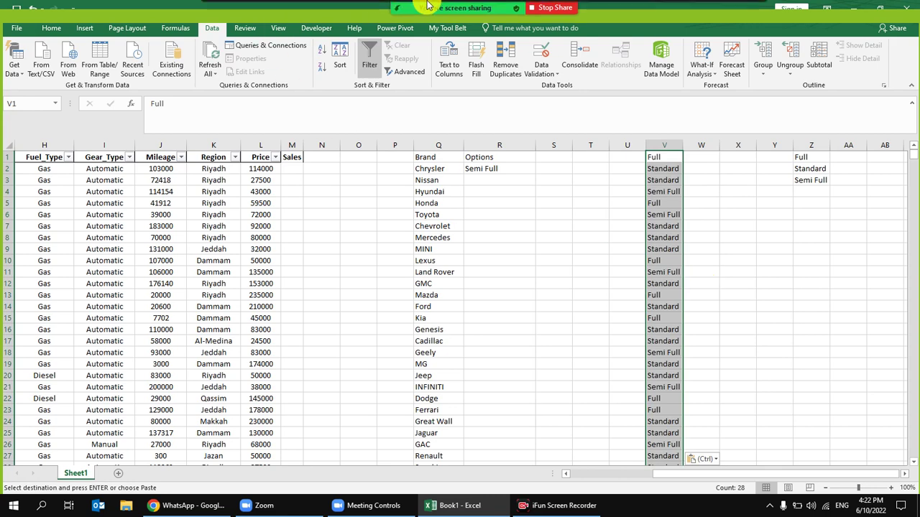
- Remove the duplicates from the pasted option values in column V
click(381, 11)
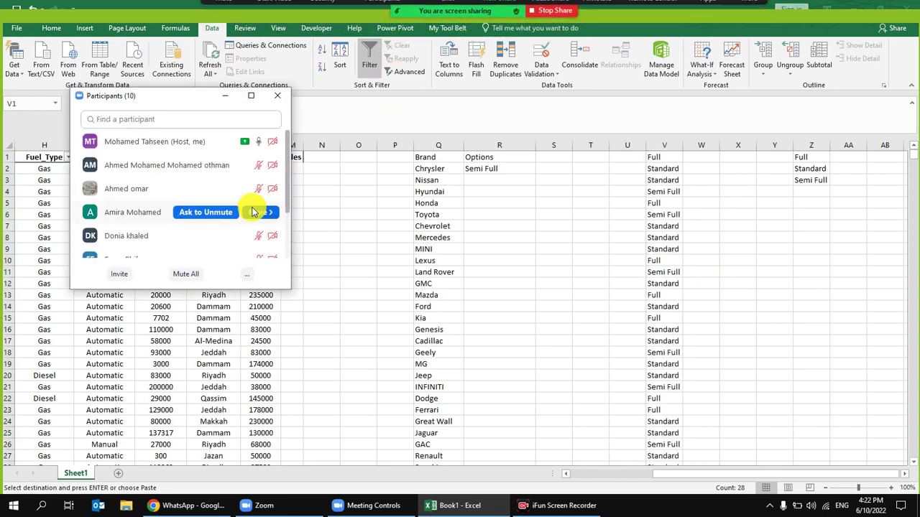
click(277, 95)
click(664, 145)
key(ctrl+v)
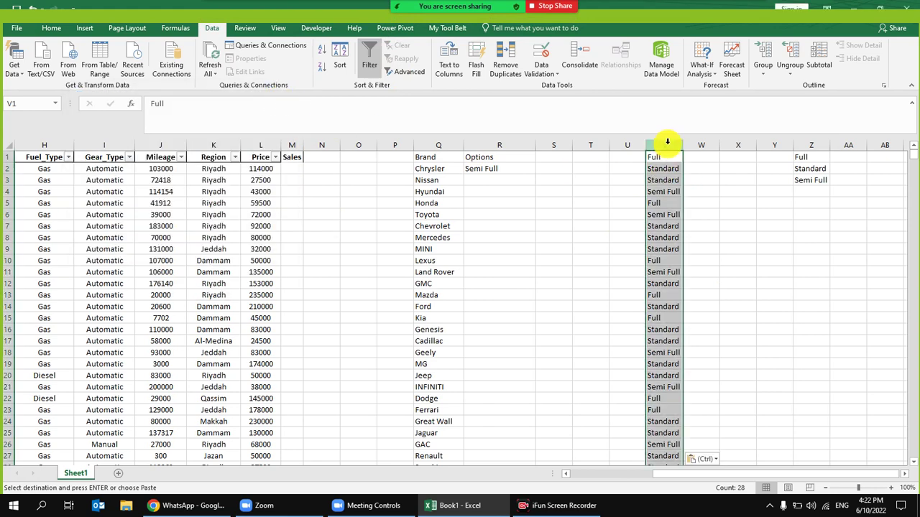
click(507, 64)
click(335, 296)
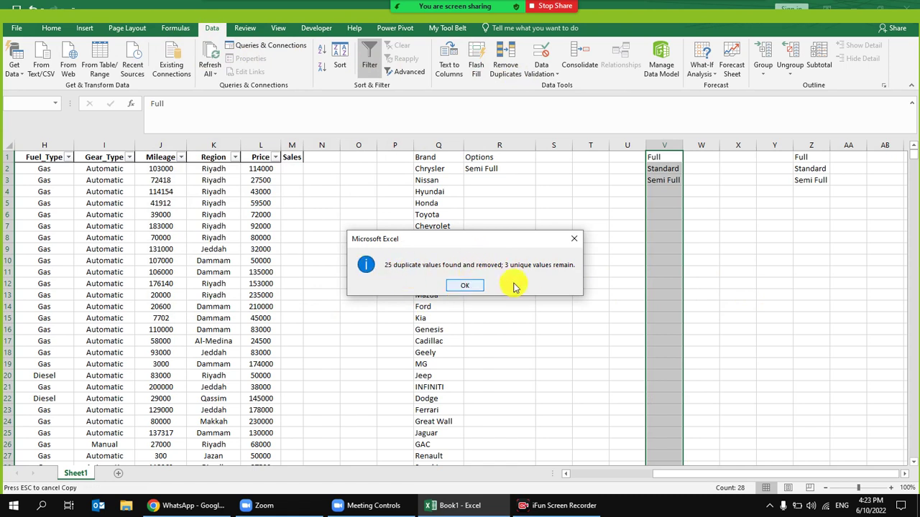
click(454, 285)
click(663, 193)
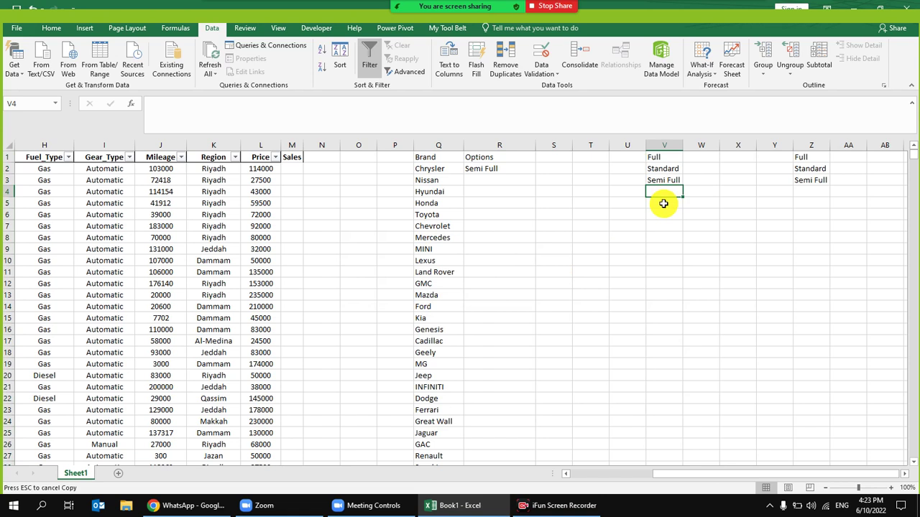
- Delete columns V to X, including the second list of unique option values
drag(656, 146, 729, 170)
right_click(730, 174)
click(759, 285)
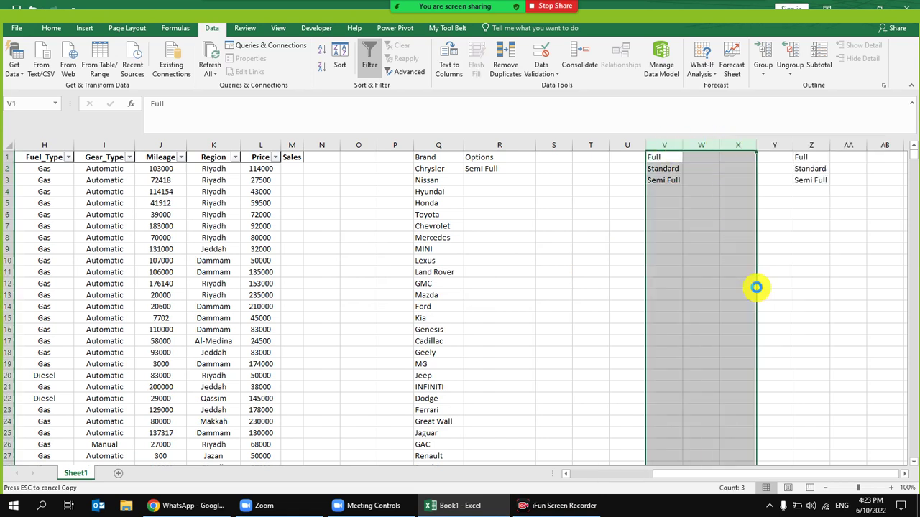
- Check the choices in the Options dropdown for Mercedes in R8 against the source list in column W
click(510, 238)
click(506, 286)
click(488, 239)
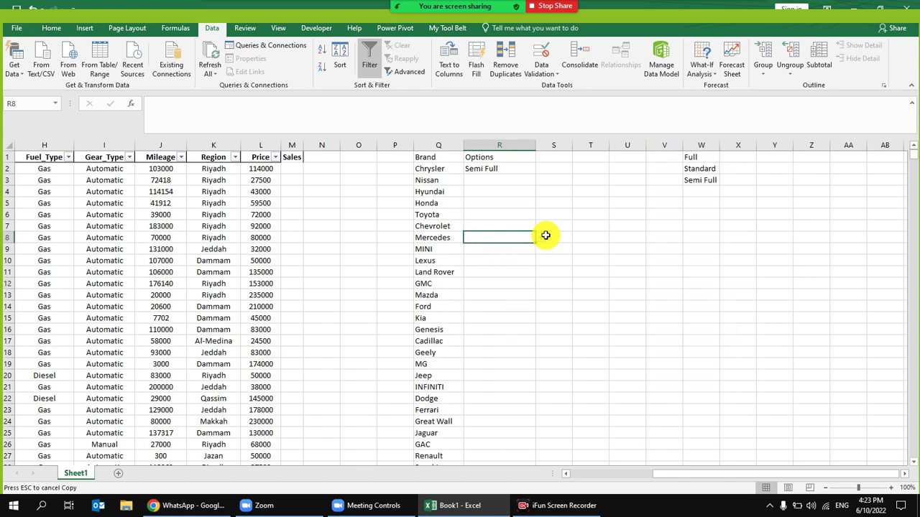
click(540, 237)
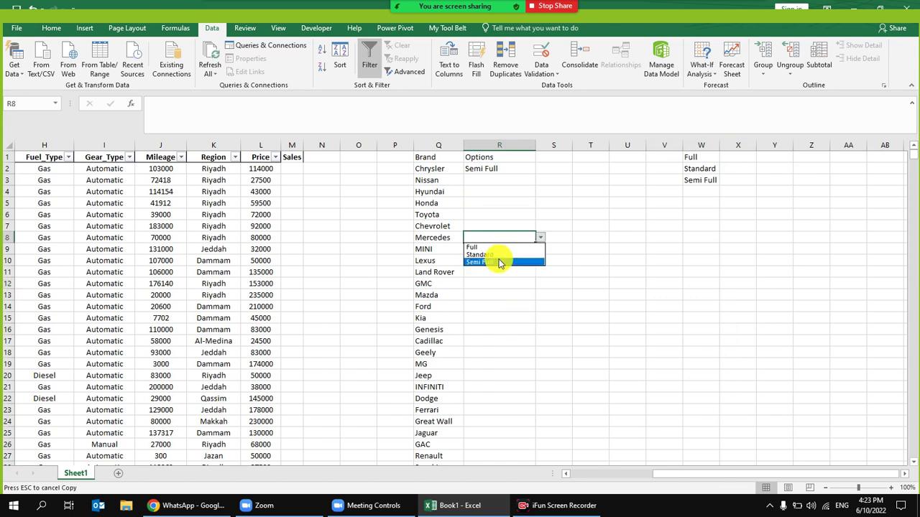
click(689, 176)
drag(690, 157, 706, 189)
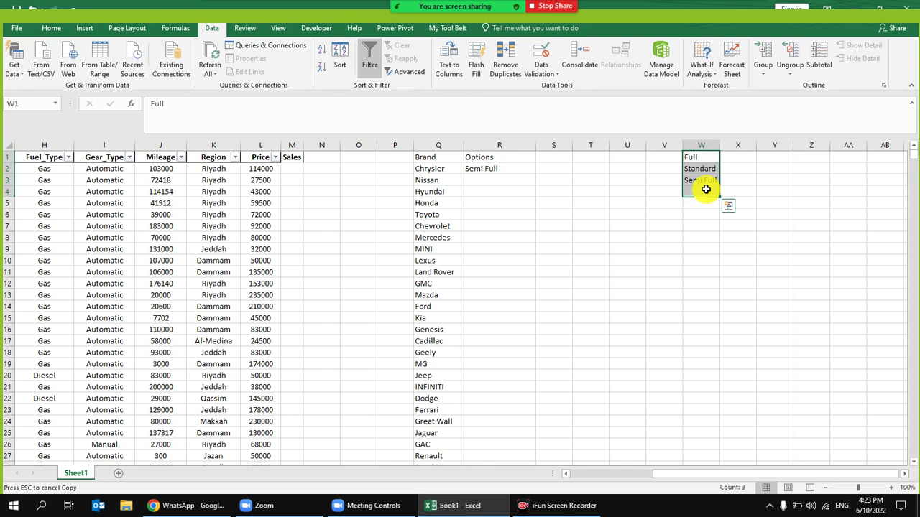
- Delete columns Q to X with the Brand and Options table and its source list, and close the participants window
click(381, 14)
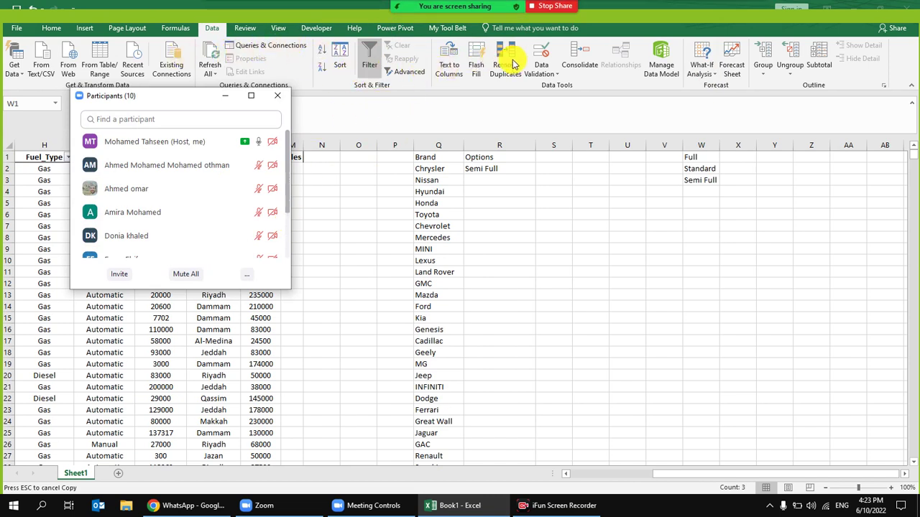
click(435, 157)
key(ctrl+shift+Down)
key(shift+Right)
key(shift+Right)
key(shift+Right)
key(shift+Right)
key(shift+Right)
key(shift+Right)
key(shift+Right)
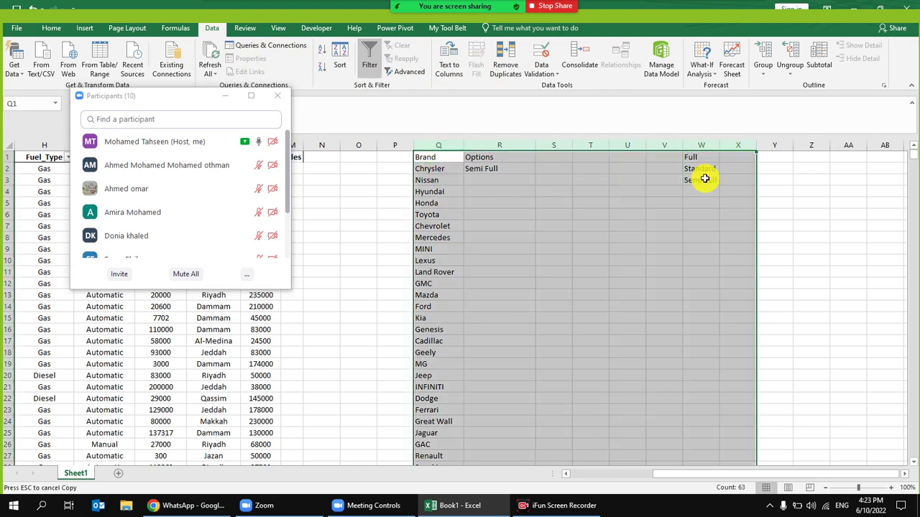
right_click(705, 179)
click(733, 297)
drag(466, 260, 33, 291)
click(403, 295)
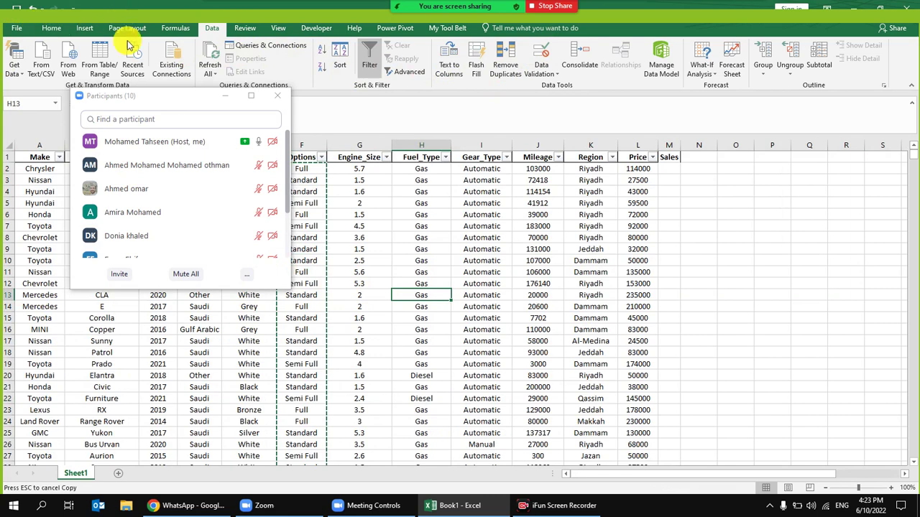
click(277, 96)
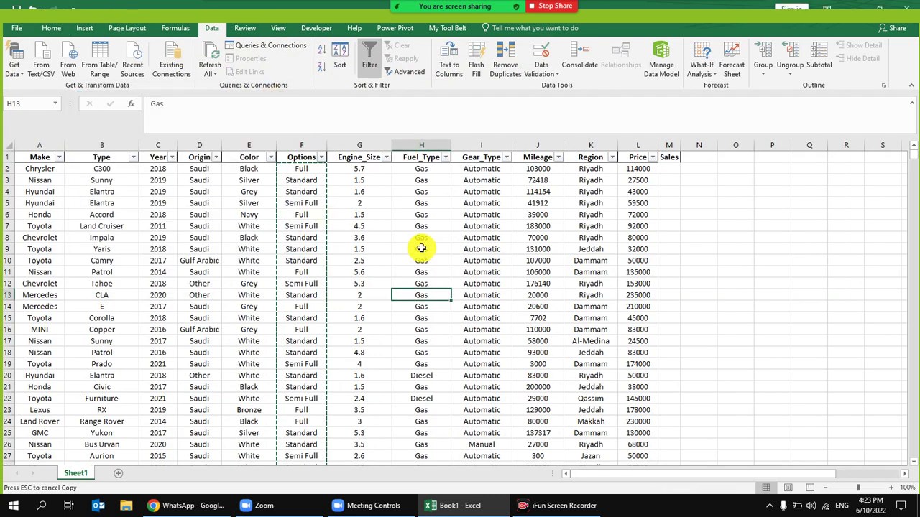
- Cancel the pending copy of the Options column and look over sample entries in the Type, Options, Color, Mileage and Make columns
key(Escape)
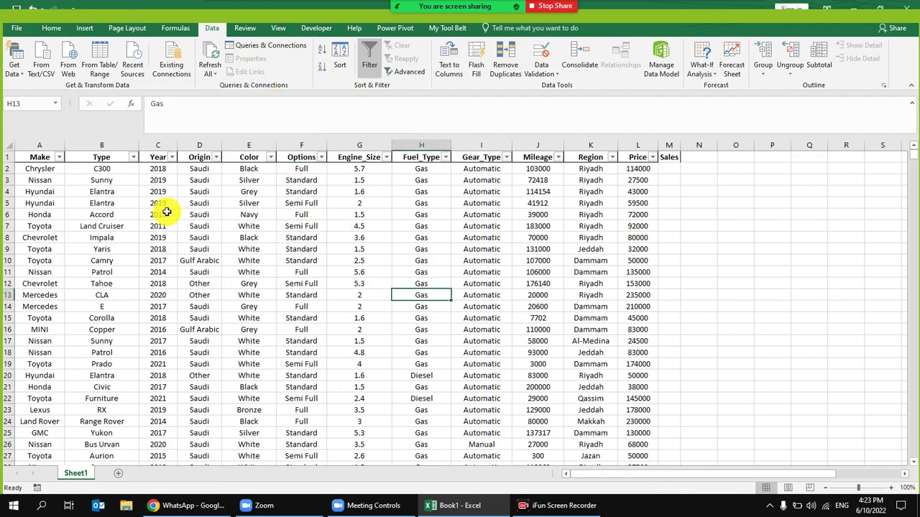
click(102, 179)
click(333, 181)
click(259, 202)
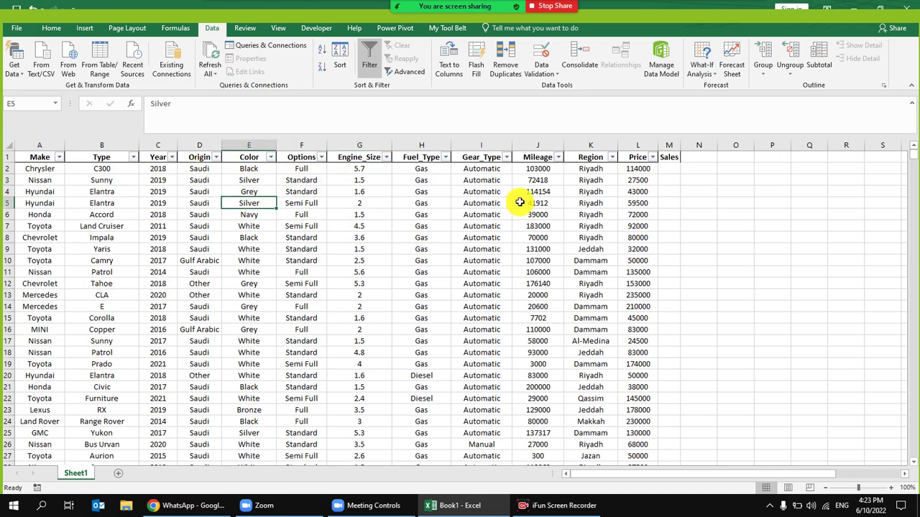
click(546, 181)
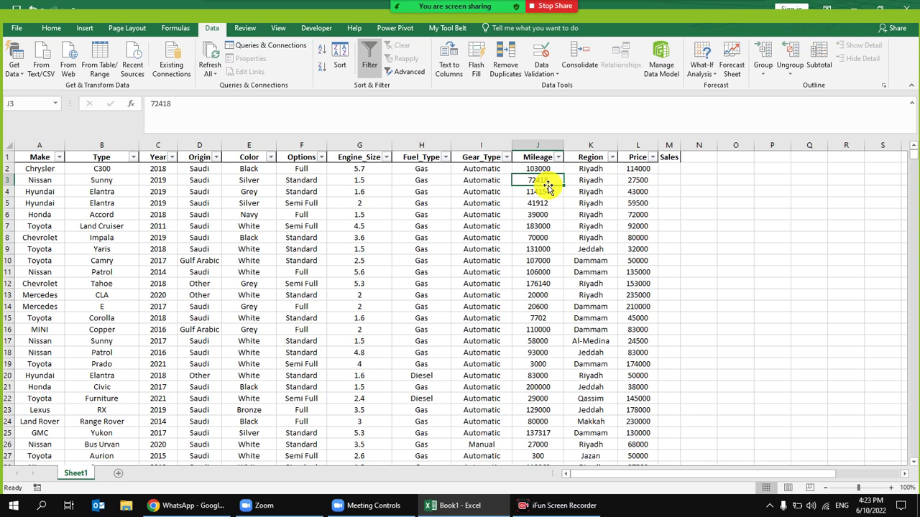
click(51, 284)
click(46, 237)
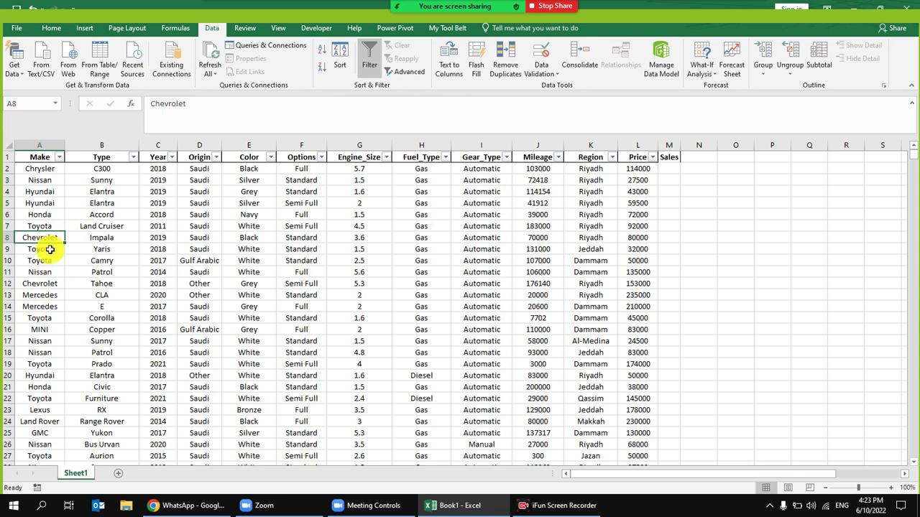
click(54, 281)
click(44, 237)
click(39, 193)
click(42, 204)
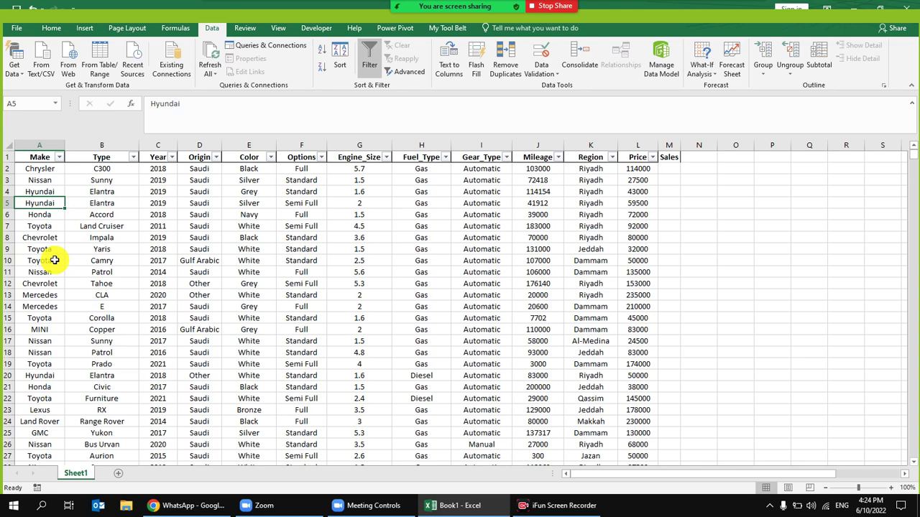
- Examine the extent of the car records in the Make column, going down beyond row 1600 and back to the first row
click(56, 145)
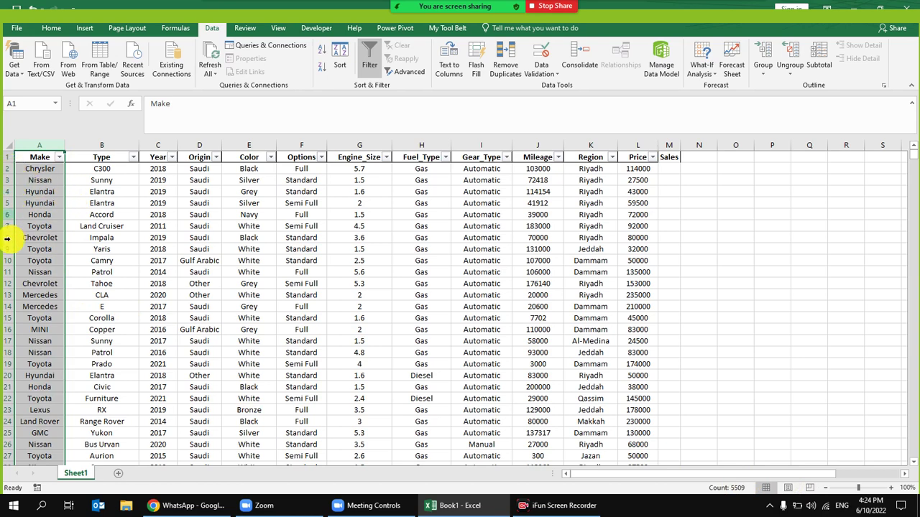
scroll(255, 209, down, 13)
scroll(257, 210, down, 5)
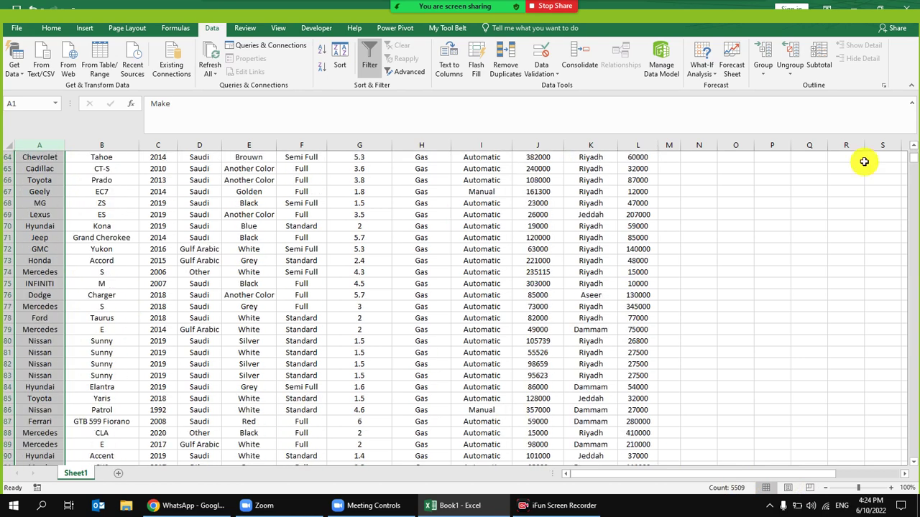
drag(909, 164, 911, 241)
click(7, 283)
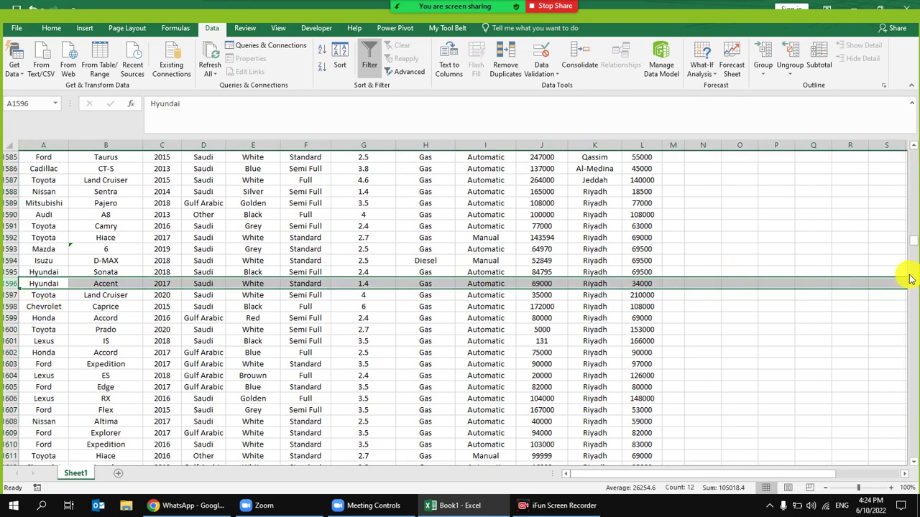
drag(909, 240, 910, 153)
click(355, 306)
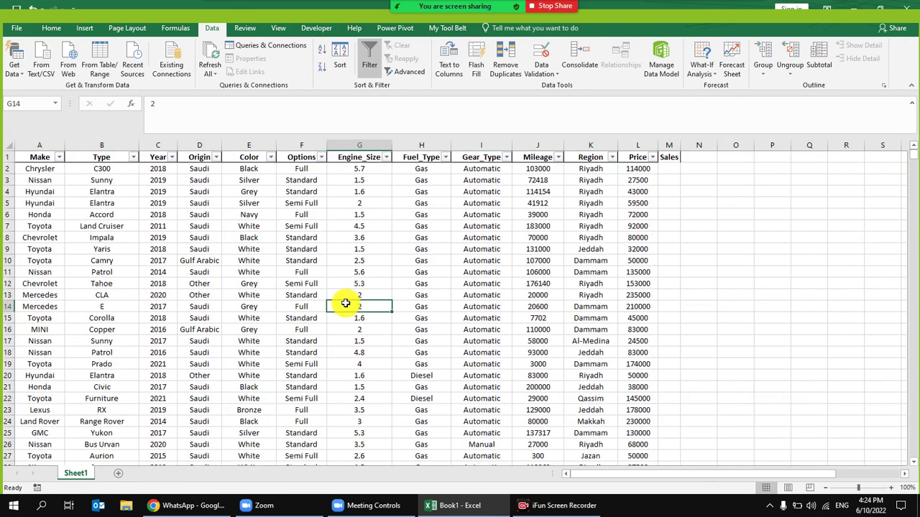
- Start the meeting video and stop it again
click(201, 270)
mouse_move(434, 6)
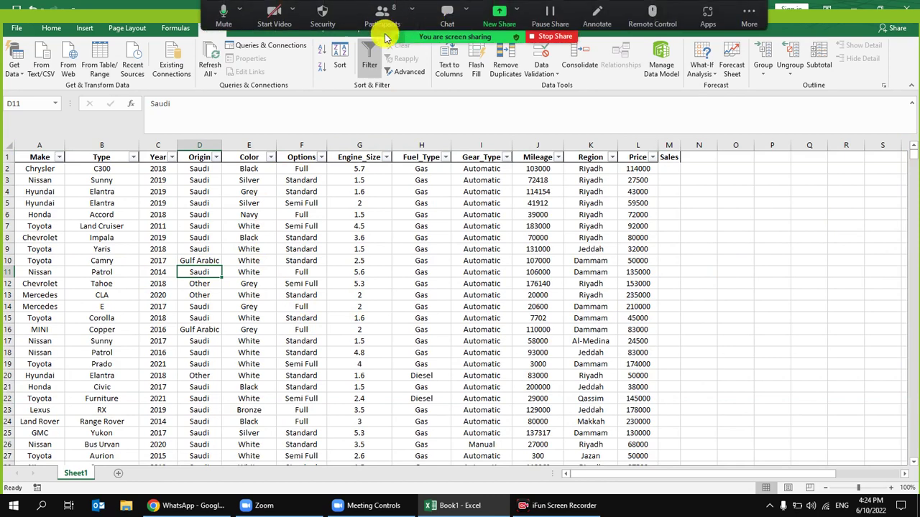
click(270, 16)
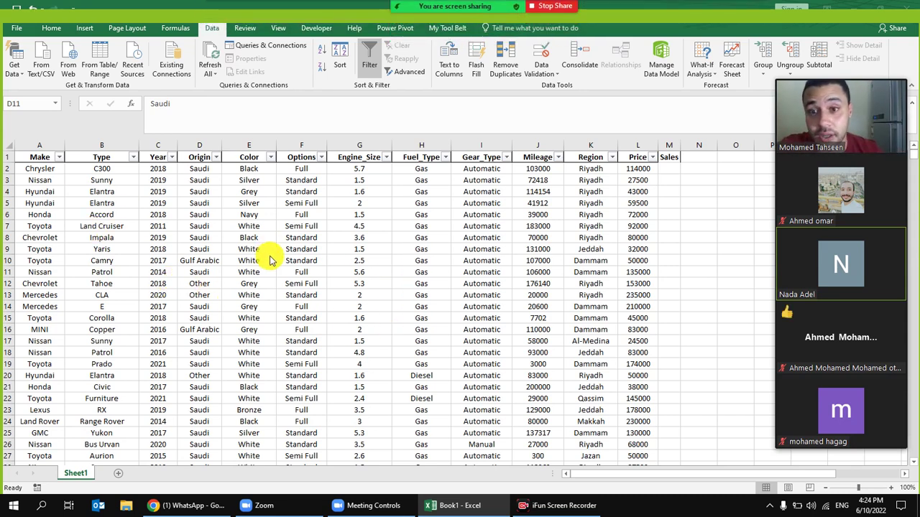
mouse_move(359, 25)
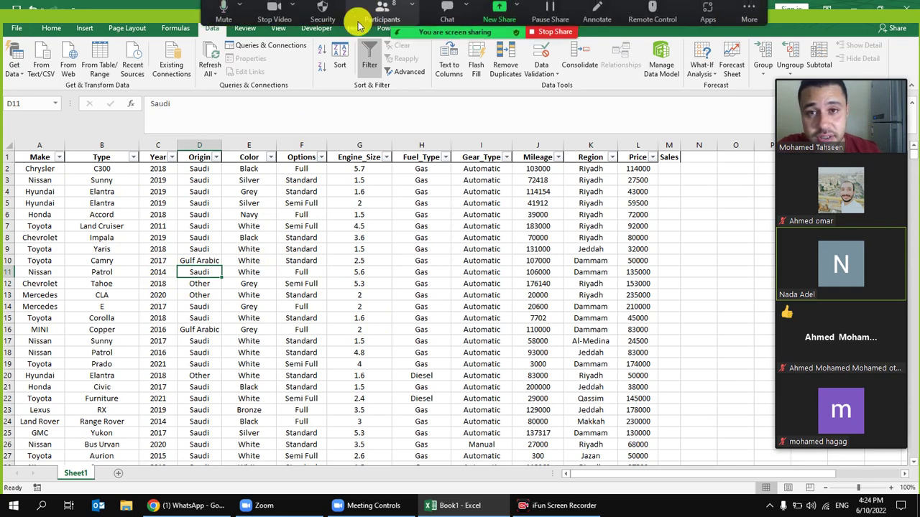
click(273, 16)
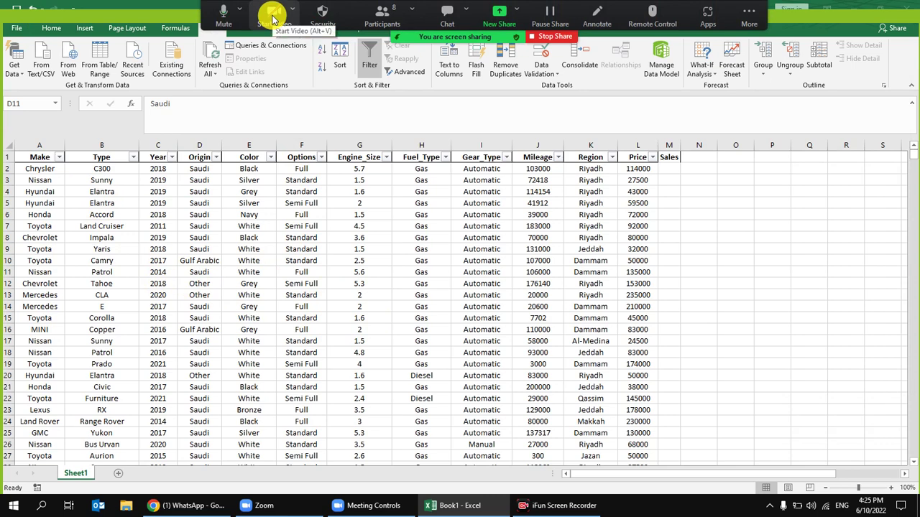
- Create a PivotTable from Sheet1!$A$1:$M$5509 on a new worksheet
click(56, 217)
click(309, 250)
click(192, 249)
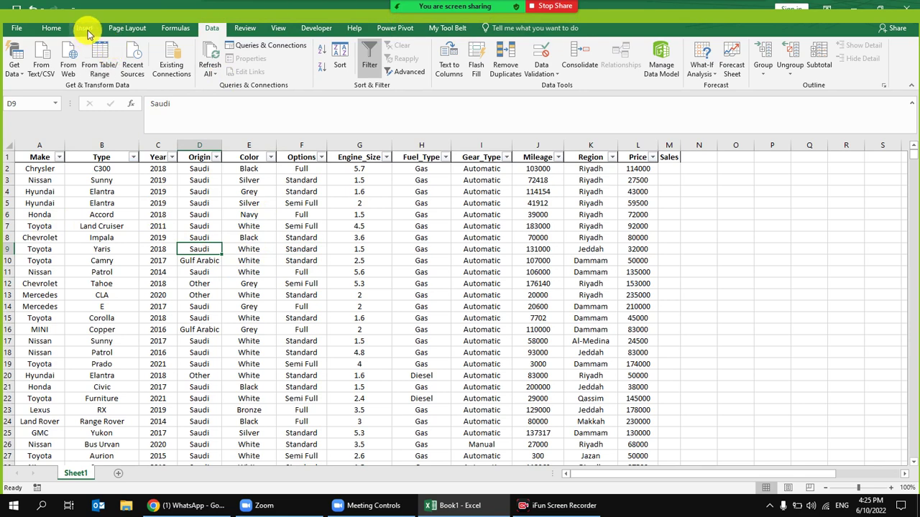
click(85, 28)
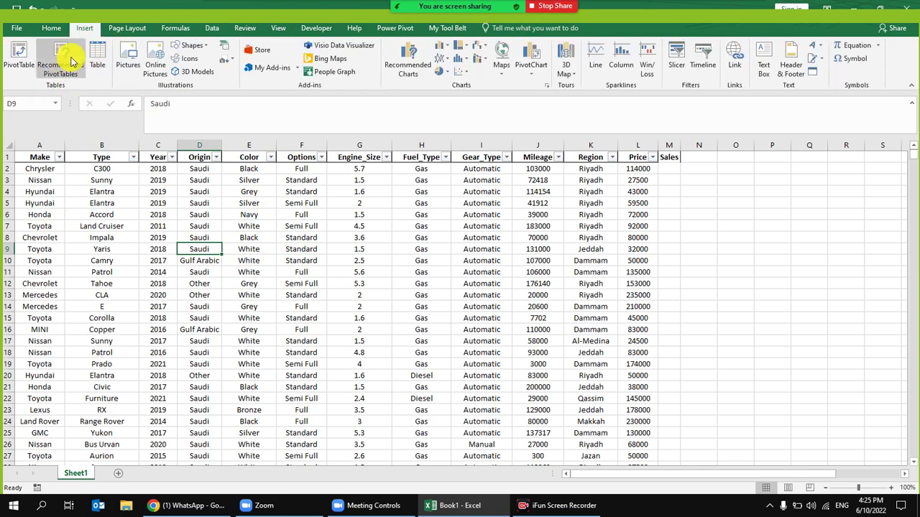
click(22, 54)
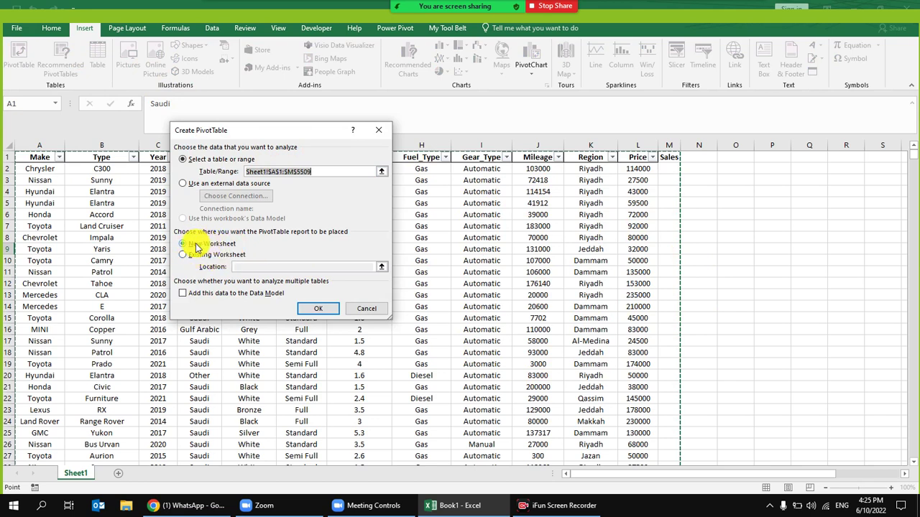
click(302, 308)
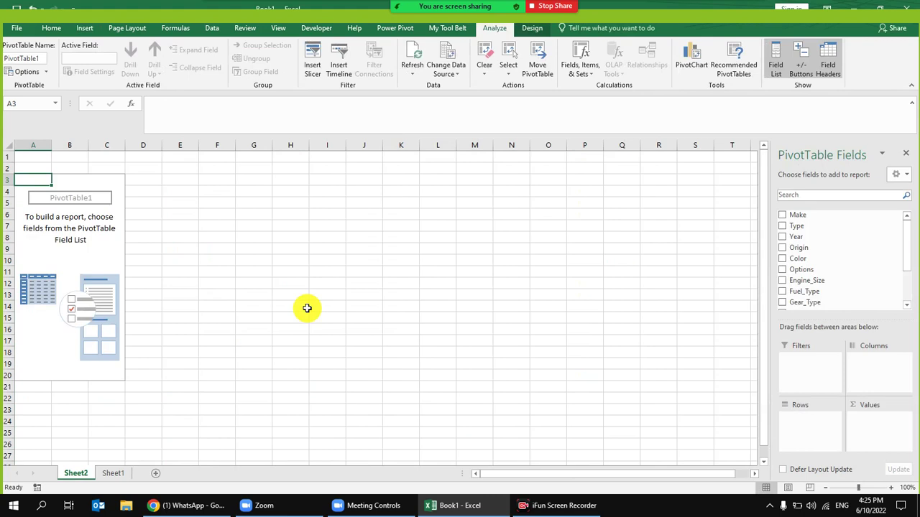
- Return to Sheet1, admit the participant in the waiting room and start the meeting video
click(111, 474)
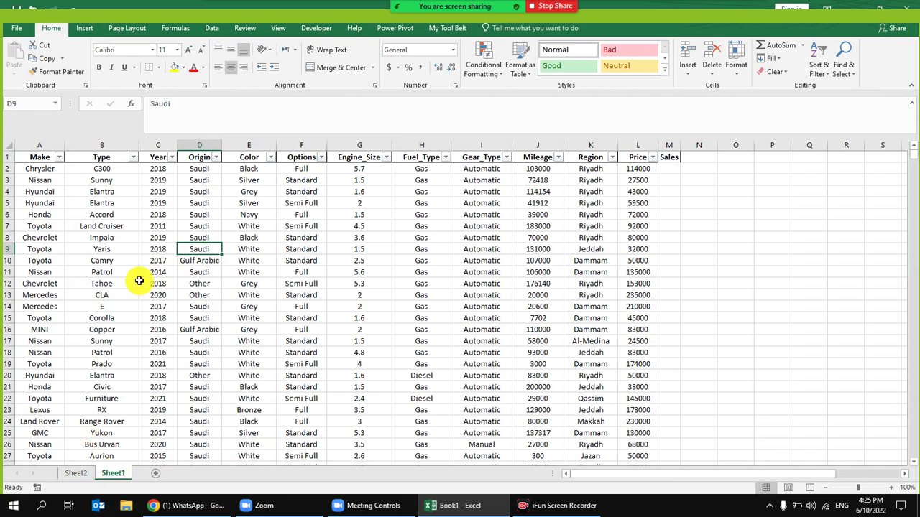
click(298, 211)
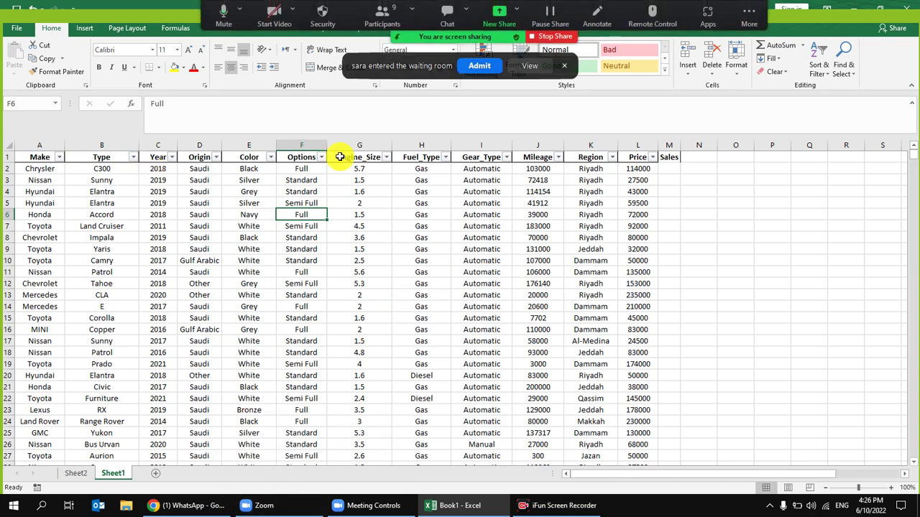
click(478, 65)
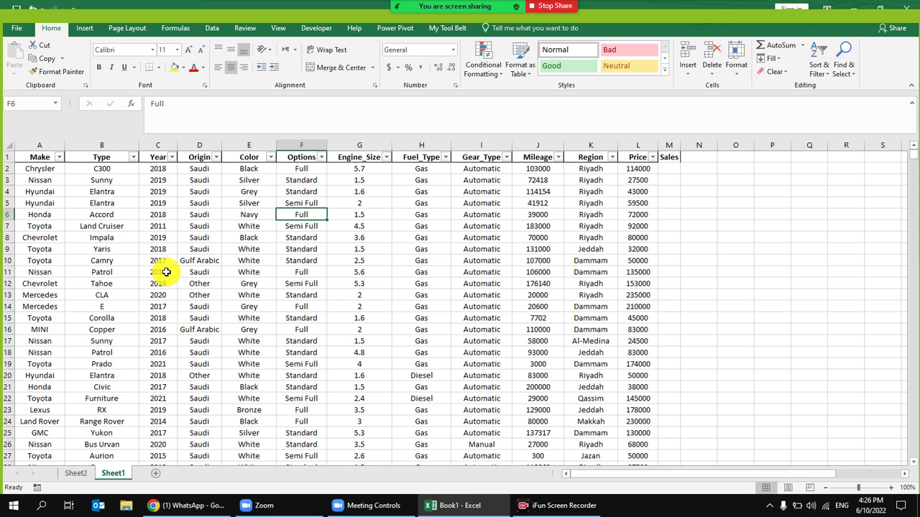
click(167, 168)
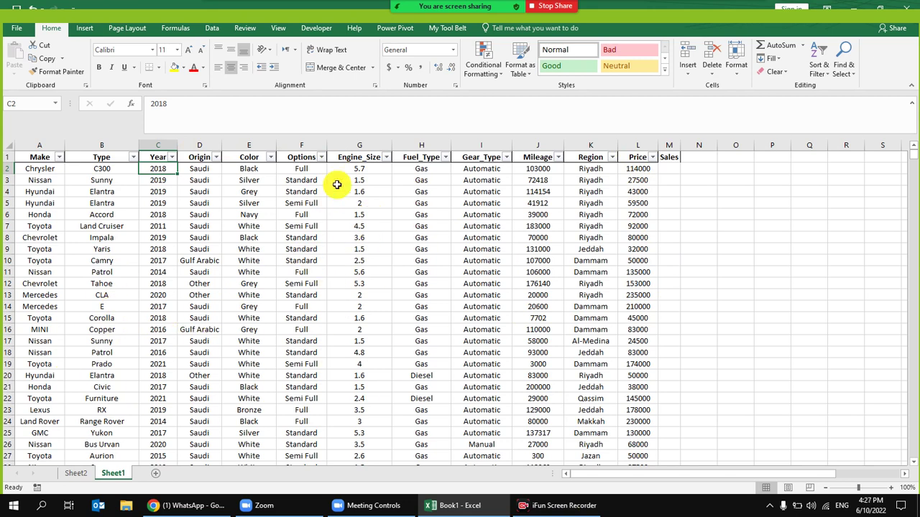
mouse_move(338, 7)
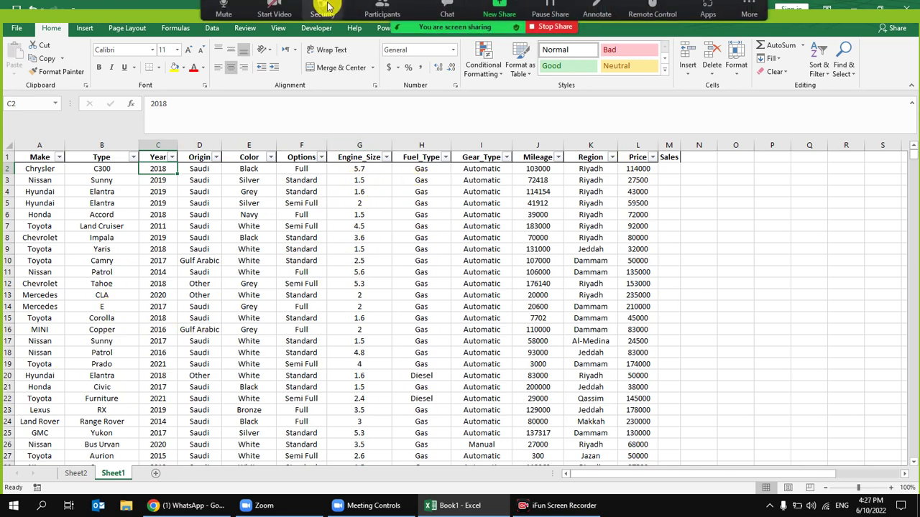
click(273, 9)
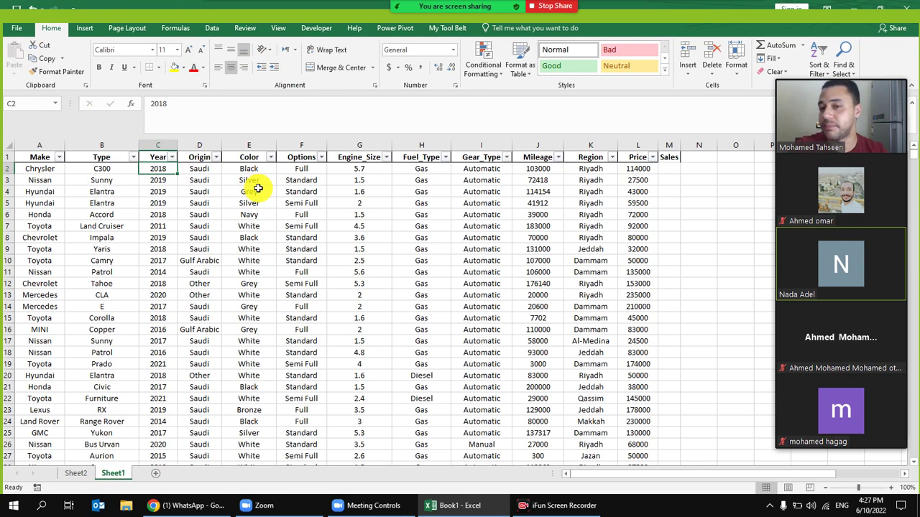
- Add Year to the rows of the pivot table on Sheet2, trying it as columns before returning it to rows
click(76, 473)
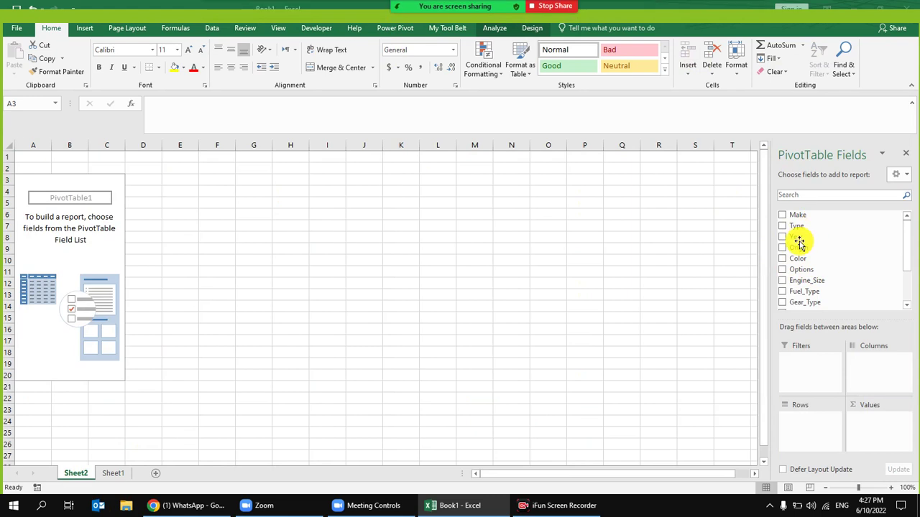
drag(800, 245, 807, 424)
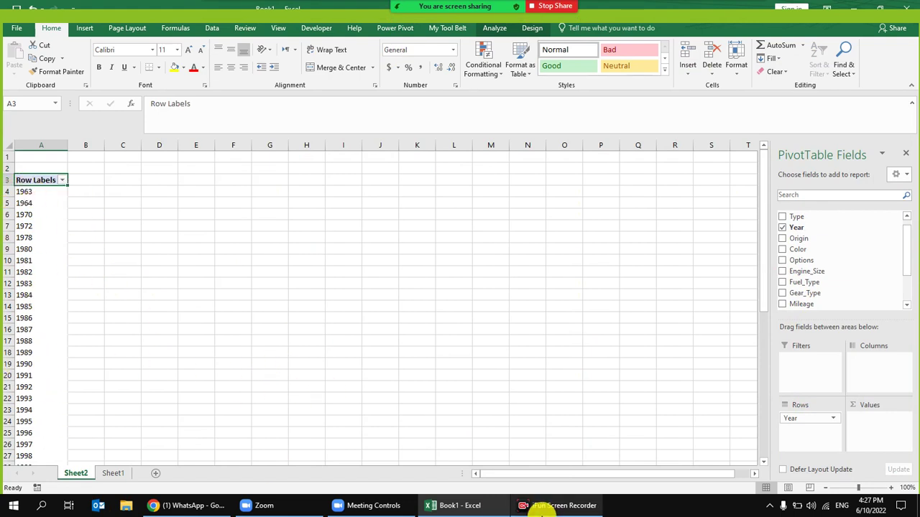
drag(815, 419, 882, 375)
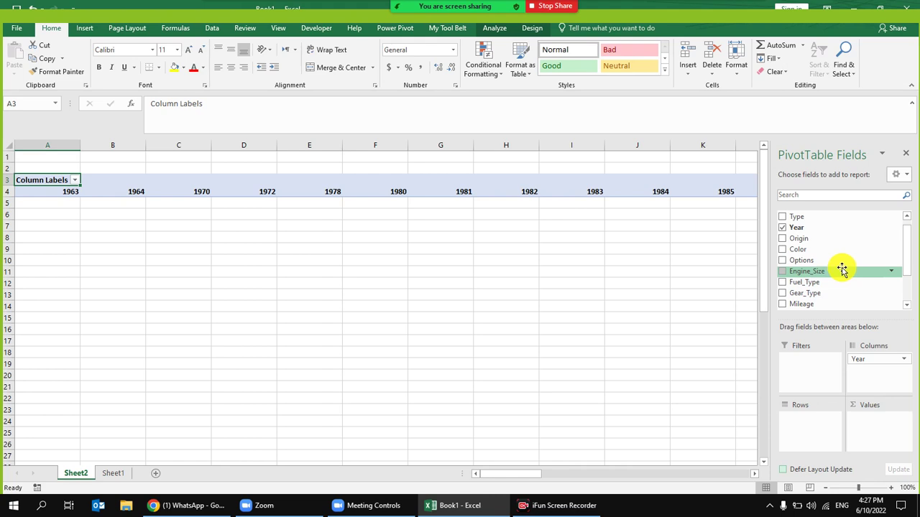
drag(876, 361, 807, 436)
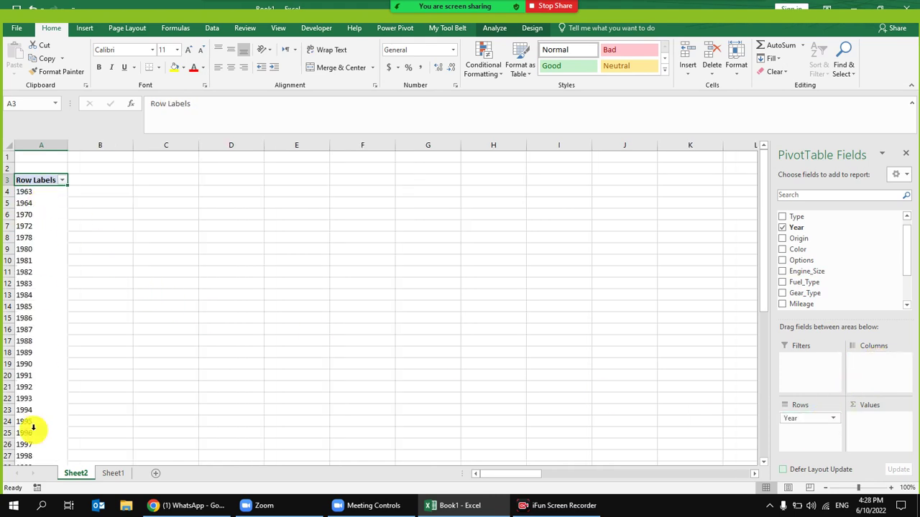
- Add Make to the pivot table's values as a count and sort Count of Make from largest to smallest
scroll(51, 361, down, 13)
scroll(53, 361, up, 5)
scroll(54, 361, up, 8)
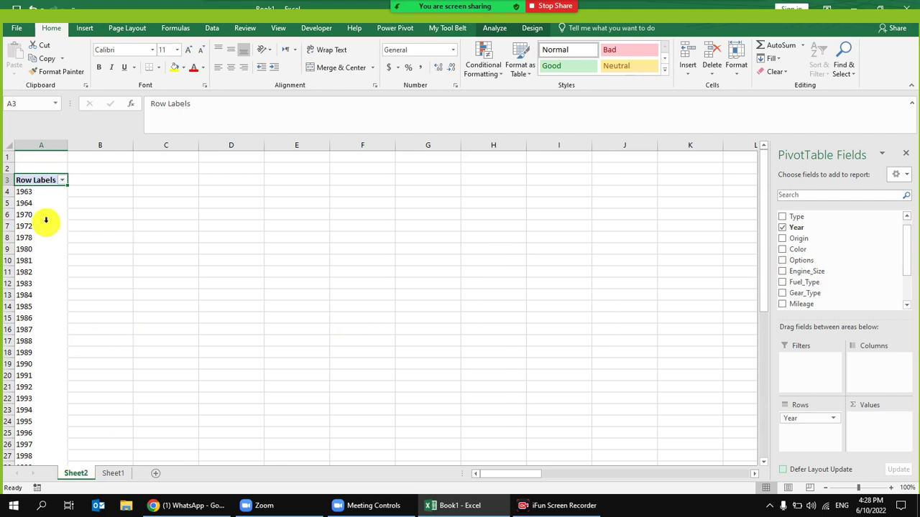
scroll(834, 217, up, 1)
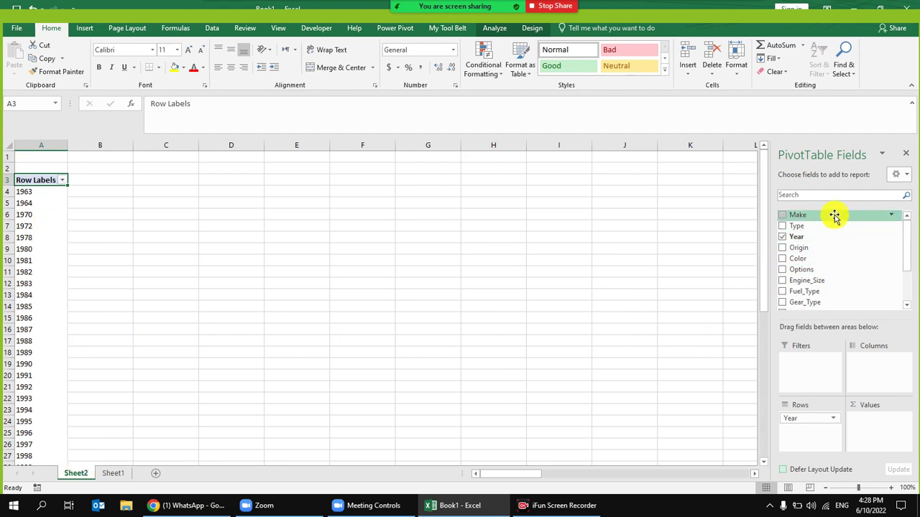
drag(834, 217, 875, 428)
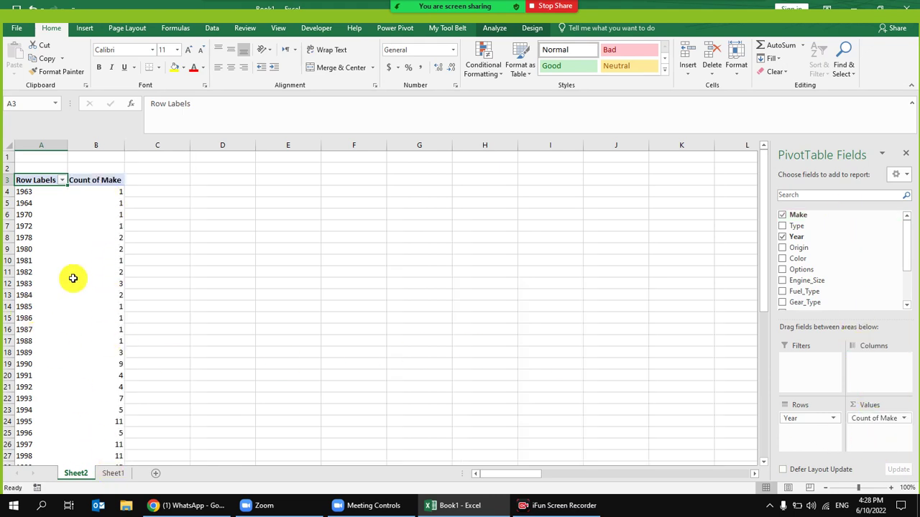
right_click(103, 191)
mouse_move(175, 263)
click(280, 271)
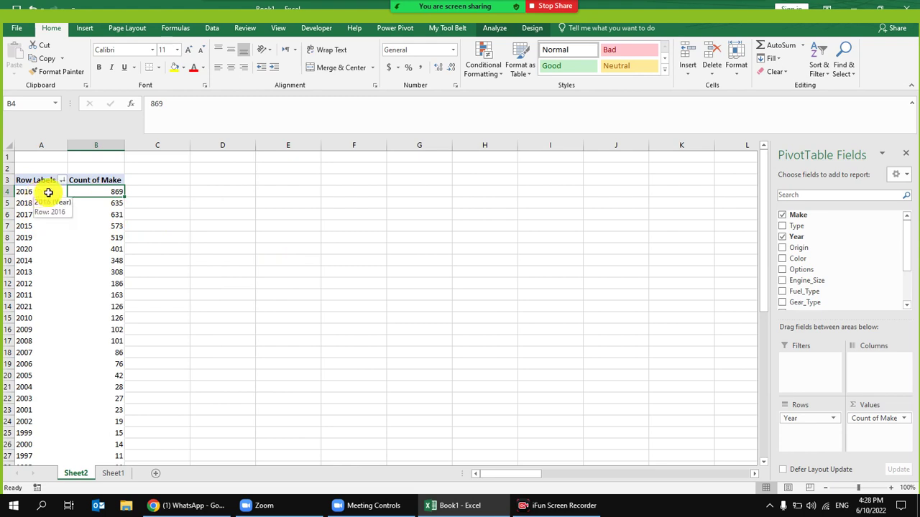
- Filter the Year column on Sheet1 to show only 2016 records
click(110, 473)
click(160, 204)
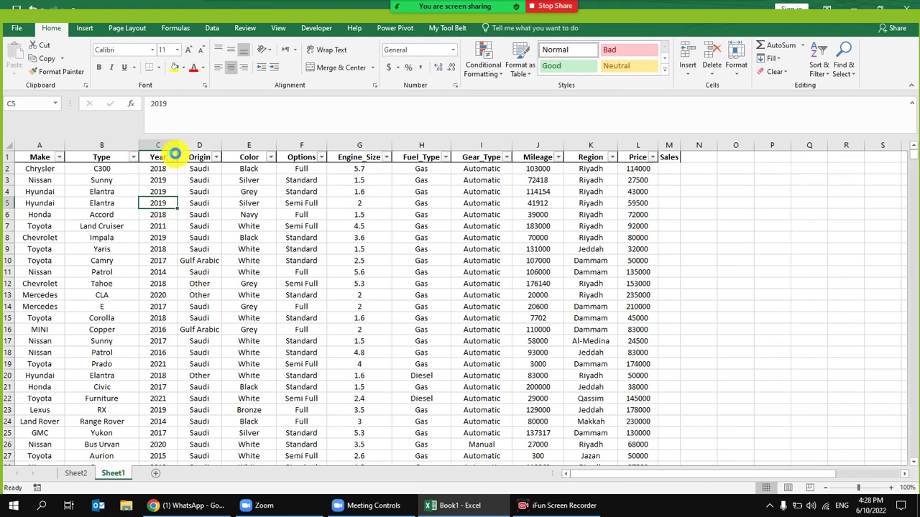
click(174, 157)
click(218, 269)
scroll(240, 299, down, 5)
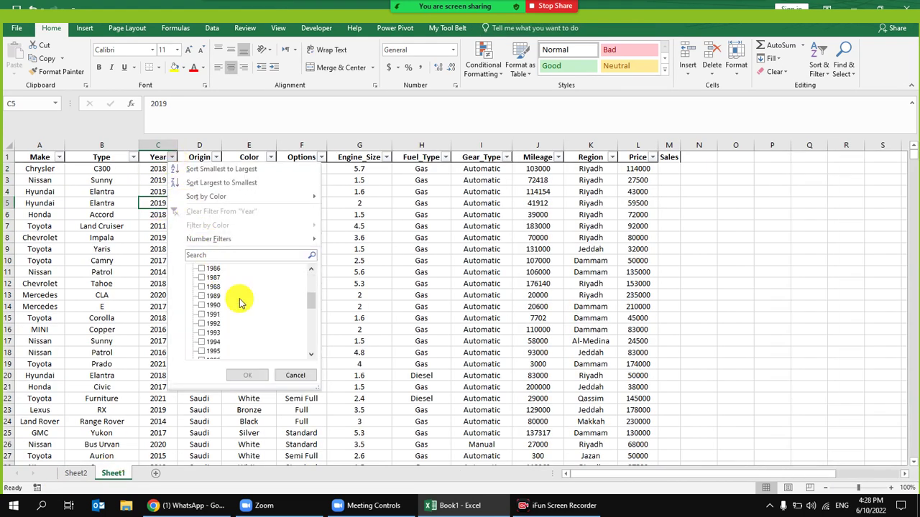
scroll(240, 302, down, 3)
click(213, 352)
click(247, 375)
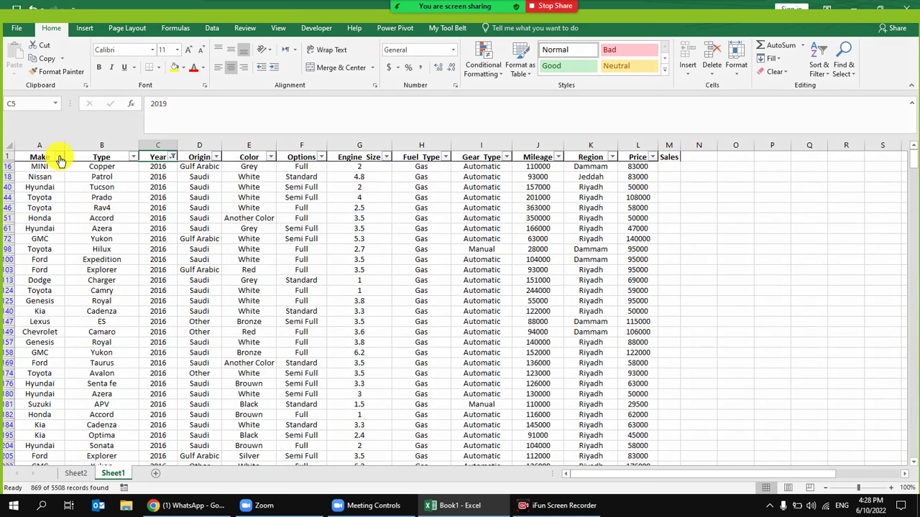
- Select every filtered 2016 entry in Sheet1's Make column and compare its count with the 2016 value in Sheet2's pivot table
drag(39, 168, 44, 480)
scroll(61, 426, up, 1)
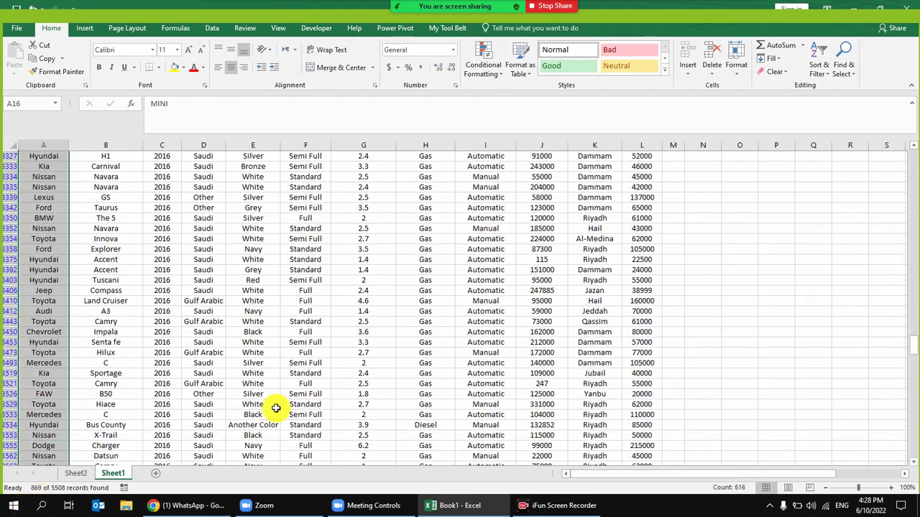
scroll(86, 396, down, 3)
scroll(56, 349, down, 2)
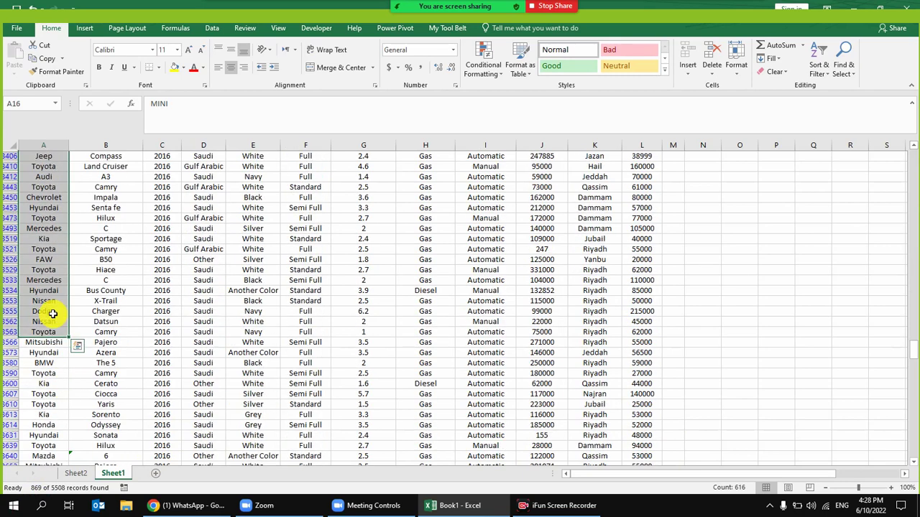
key(ctrl+shift+Down)
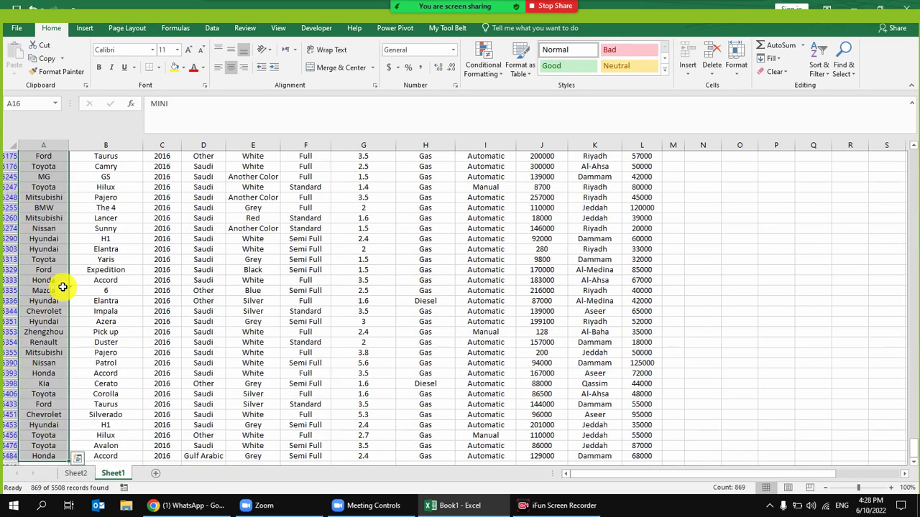
click(75, 472)
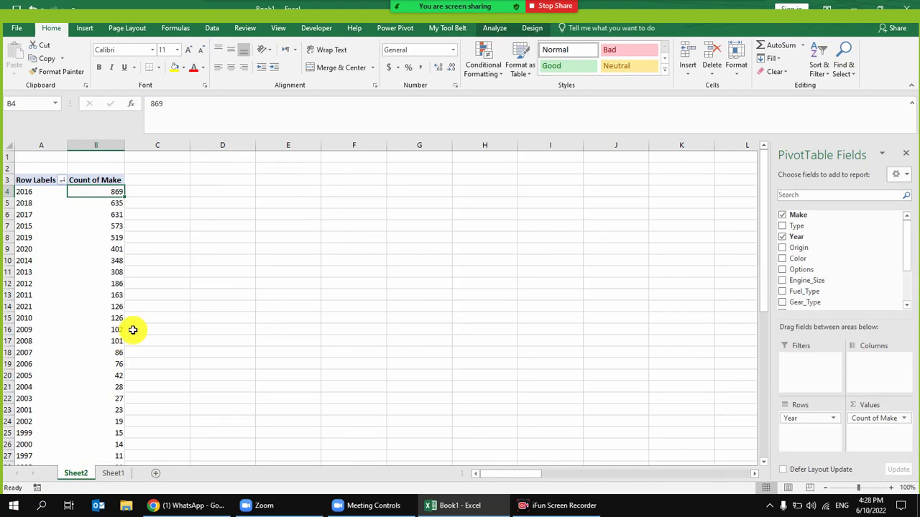
- Go back to the start of the filtered records on Sheet1, and return to the pivot table on Sheet2
click(113, 472)
click(89, 219)
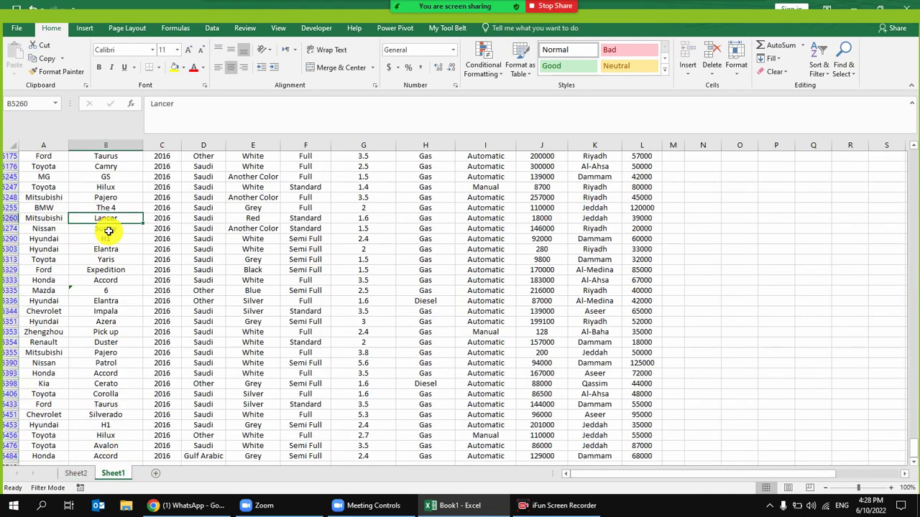
scroll(909, 238, up, 3)
drag(911, 446, 913, 143)
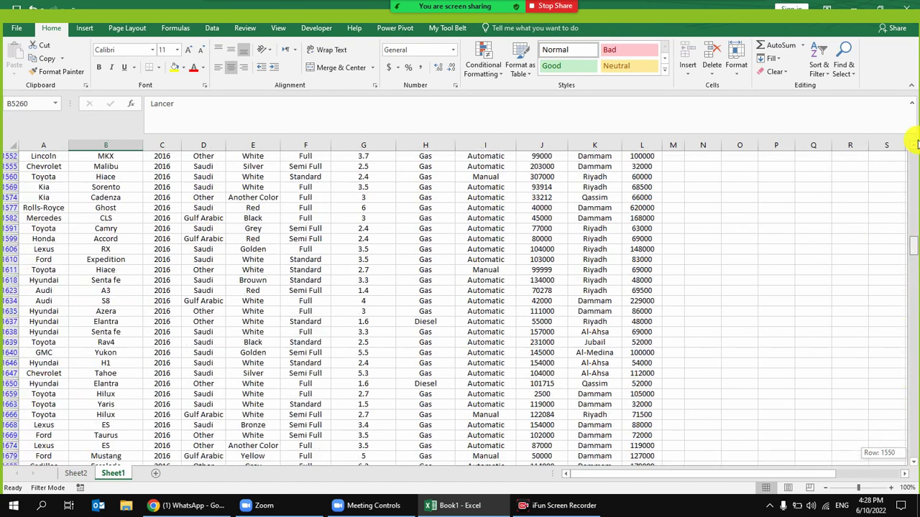
click(75, 473)
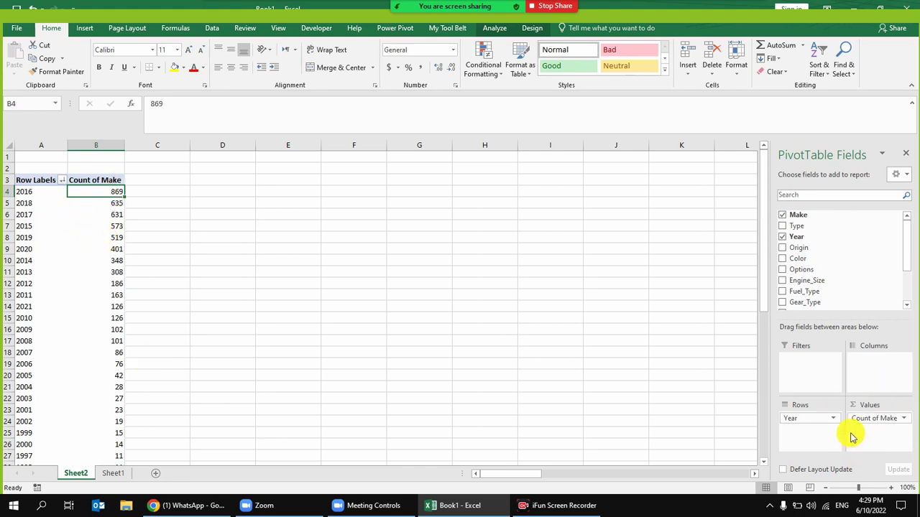
- Check the meeting's participants list and close it again
mouse_move(419, 15)
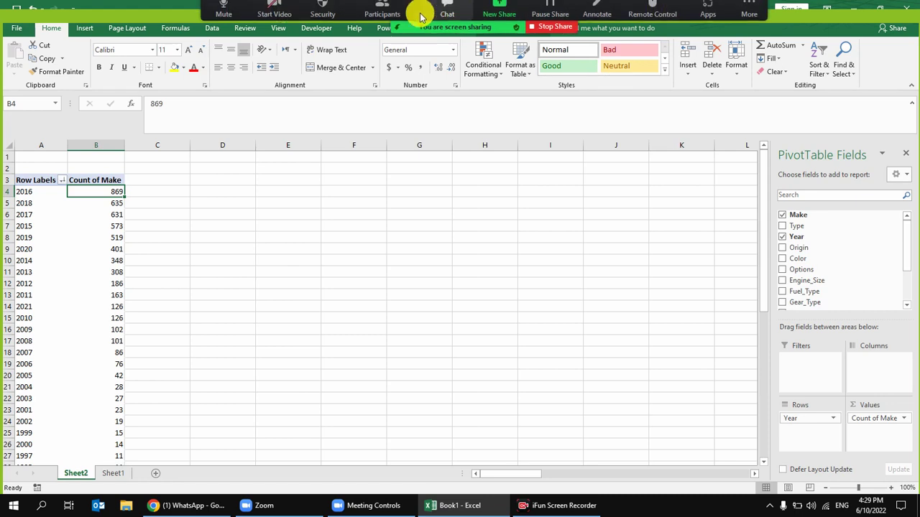
click(382, 16)
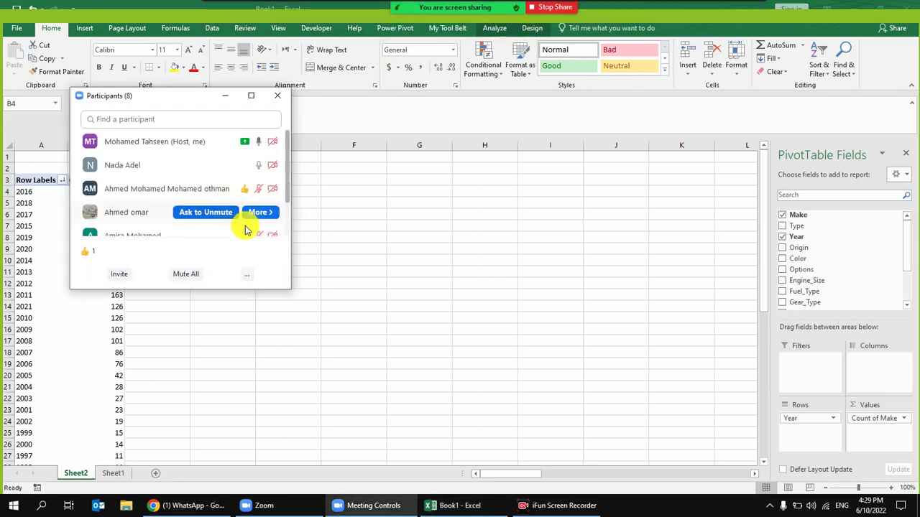
mouse_move(261, 149)
click(277, 95)
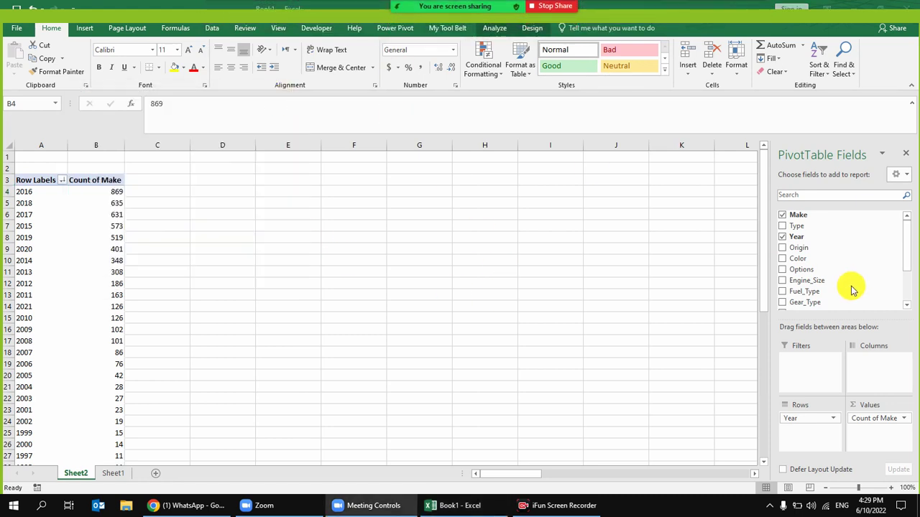
mouse_move(437, 14)
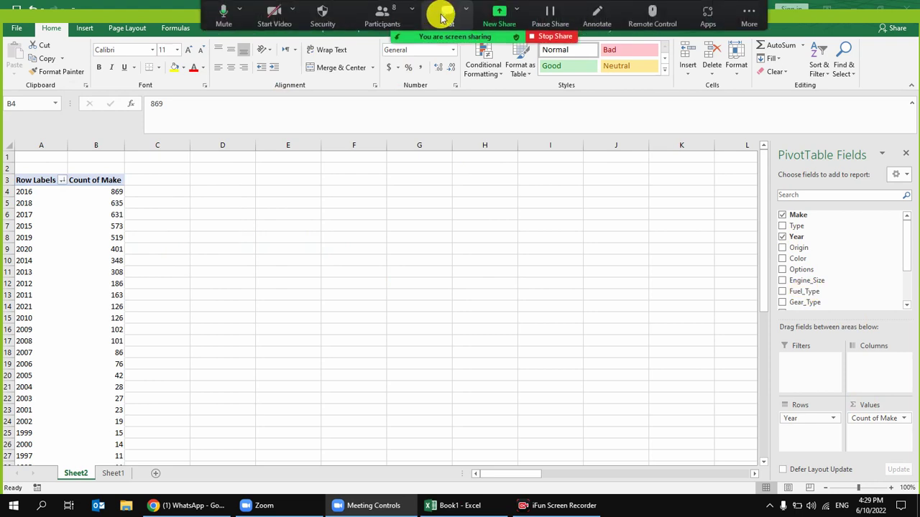
click(382, 16)
click(277, 95)
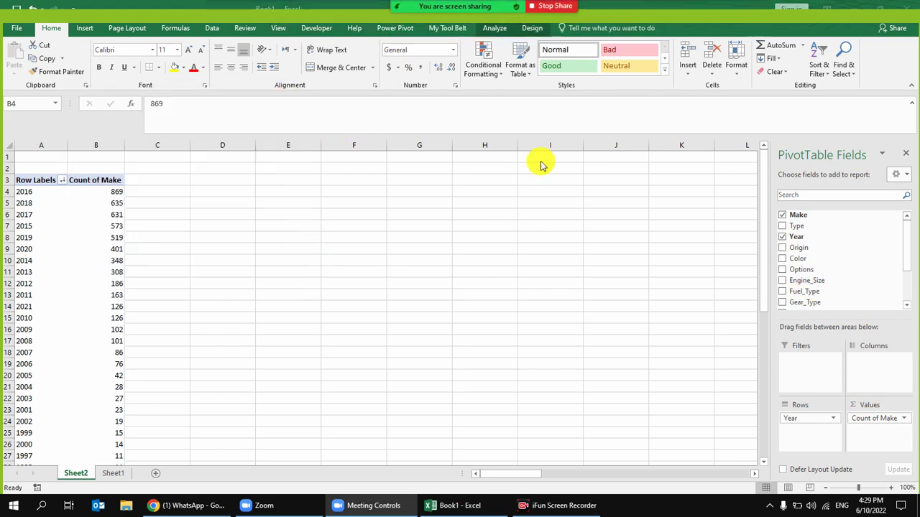
- Re-add Make to the pivot table's values as a count and sort Count of Make from largest to smallest
click(885, 427)
mouse_move(875, 419)
mouse_down()
mouse_move(837, 233)
mouse_move(837, 291)
mouse_move(872, 431)
mouse_up()
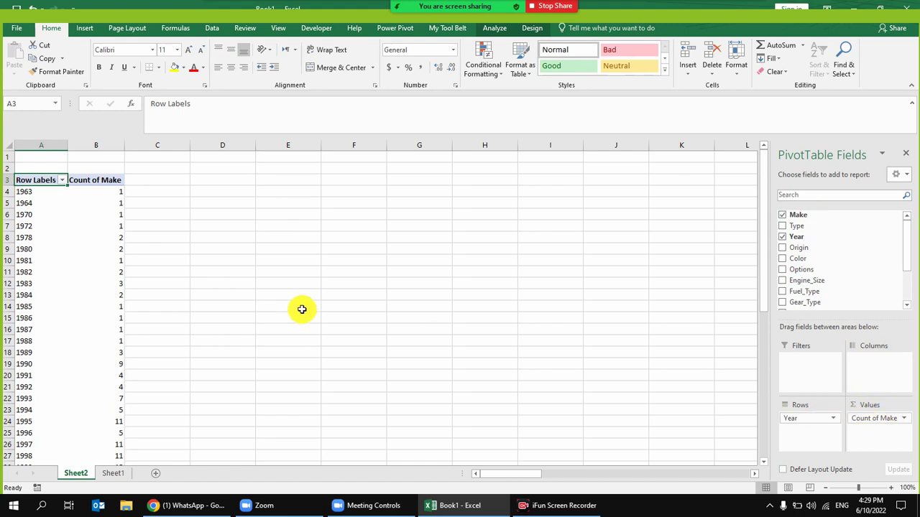
right_click(102, 193)
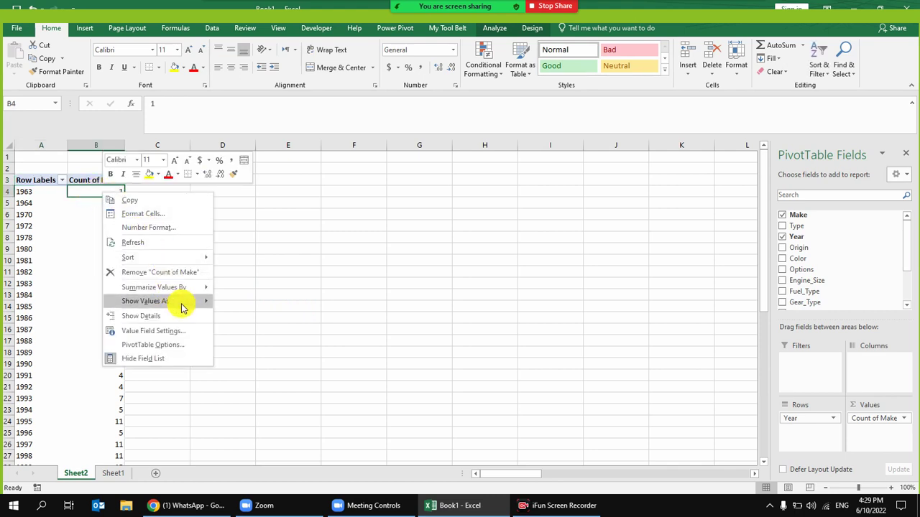
mouse_move(191, 256)
click(247, 271)
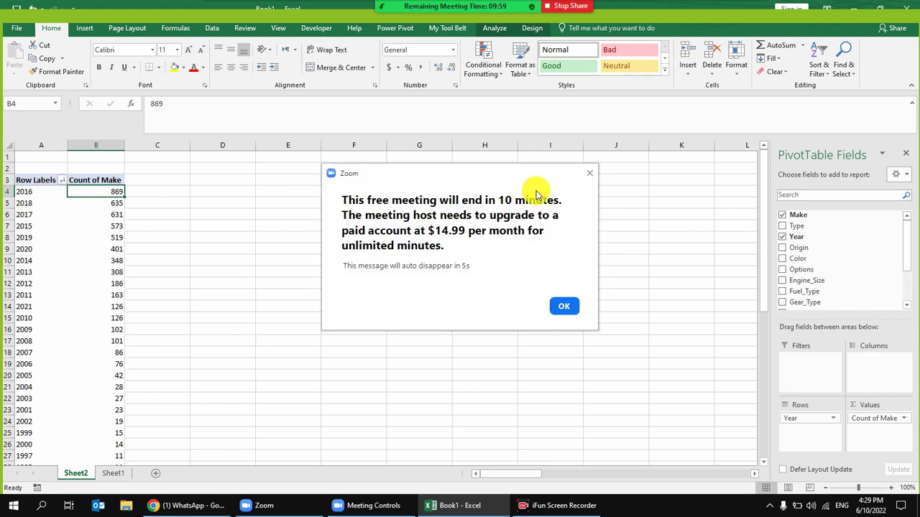
- Dismiss the Zoom meeting time-limit notice and admit the participant in the waiting room
click(564, 306)
click(115, 194)
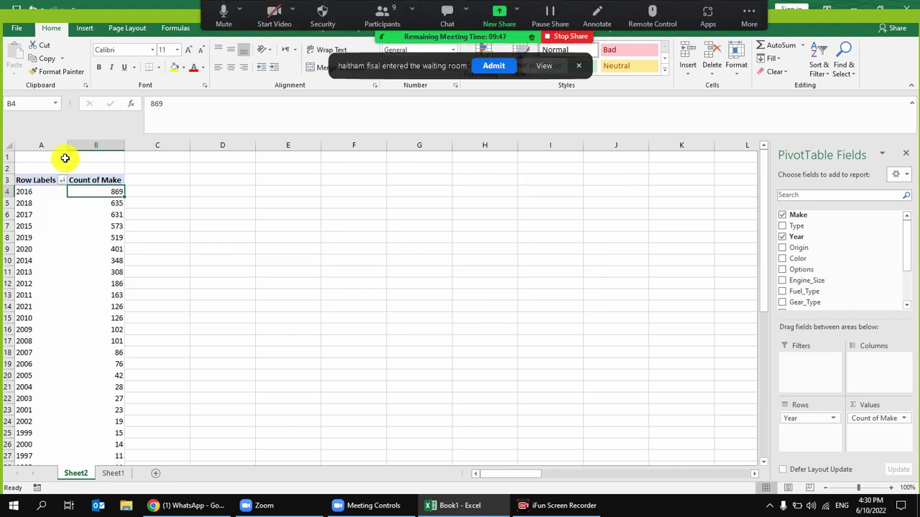
click(493, 66)
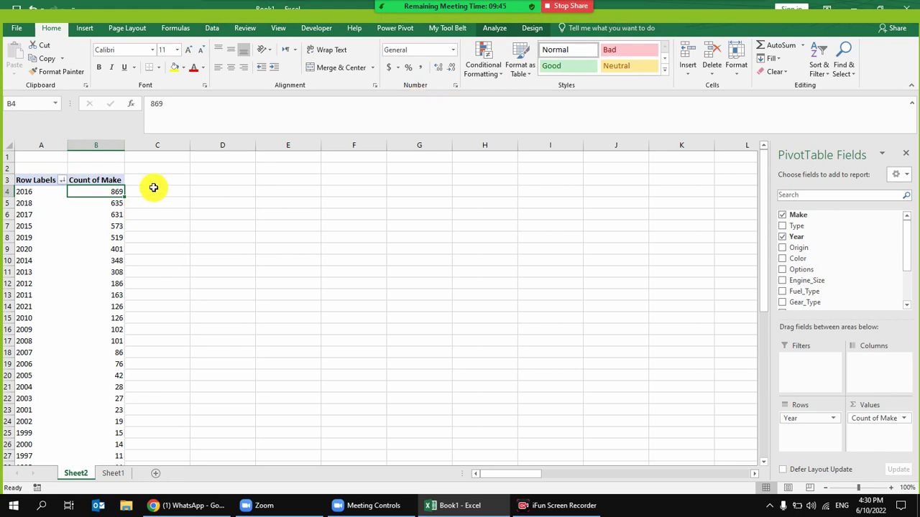
- Examine the yearly values under Count of Make in the pivot table, starting from the 2016 row
mouse_move(113, 217)
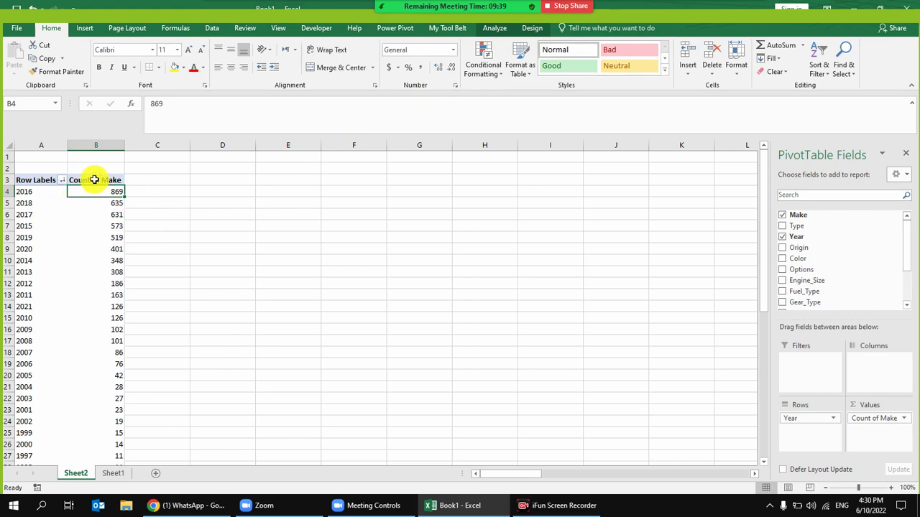
drag(103, 196, 108, 262)
click(61, 192)
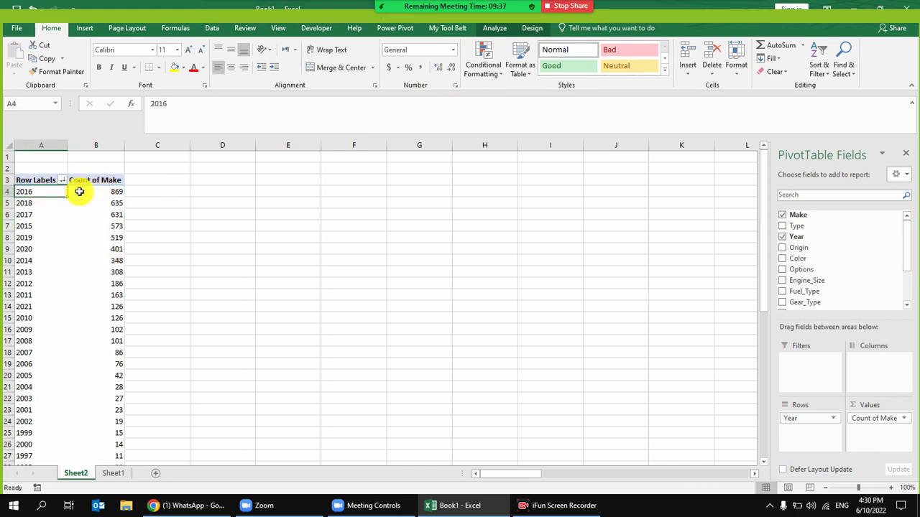
click(114, 197)
drag(113, 197, 94, 345)
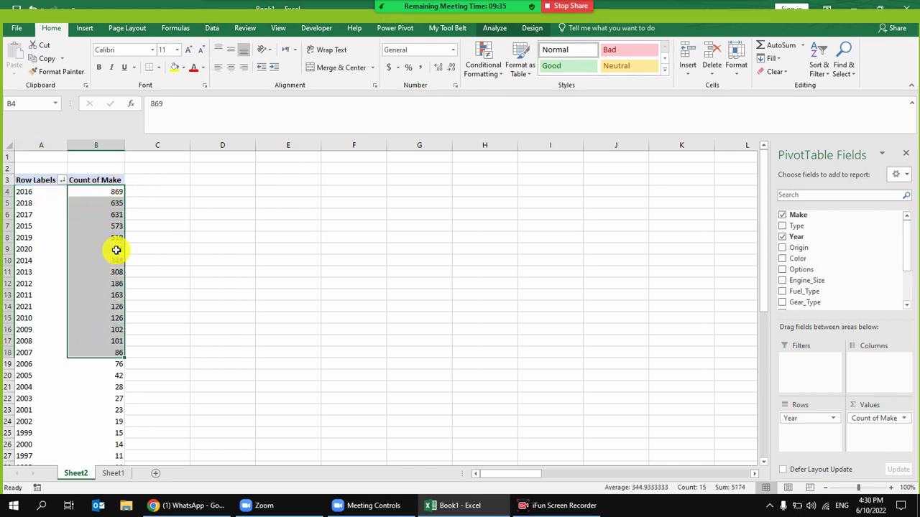
drag(117, 195, 111, 293)
drag(99, 333, 100, 324)
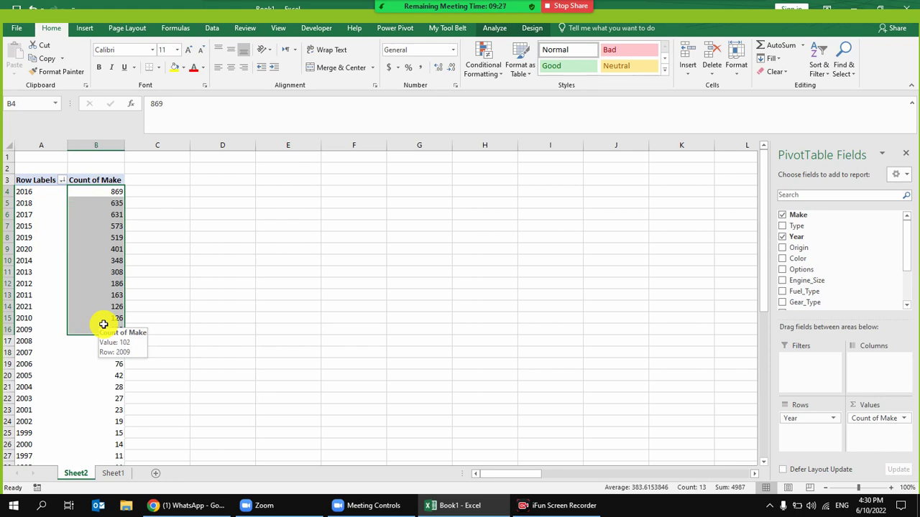
- Clear the 2016 filter from the Year column on Sheet1 so all records are shown
click(112, 473)
click(265, 230)
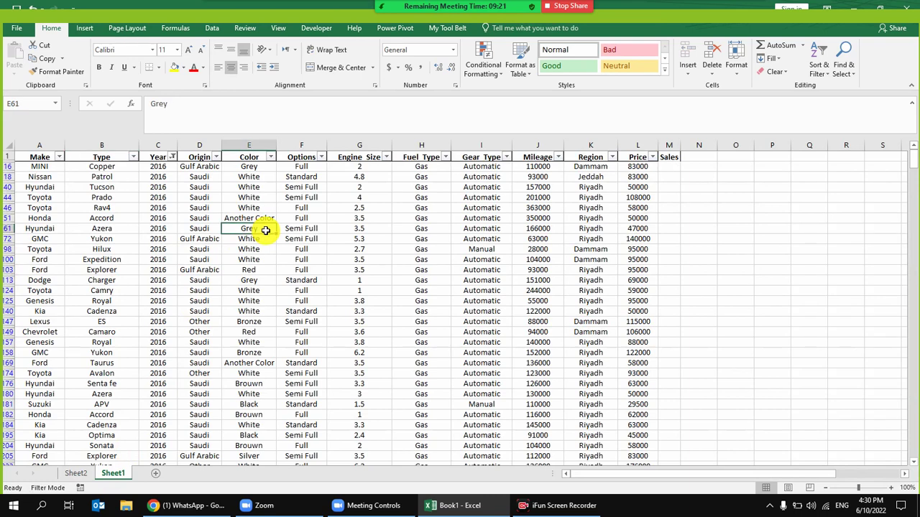
drag(319, 189, 43, 207)
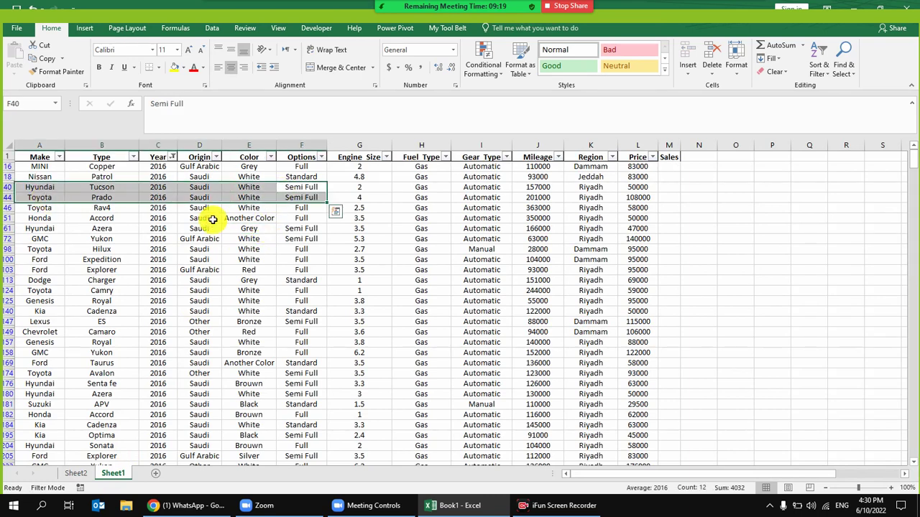
click(238, 218)
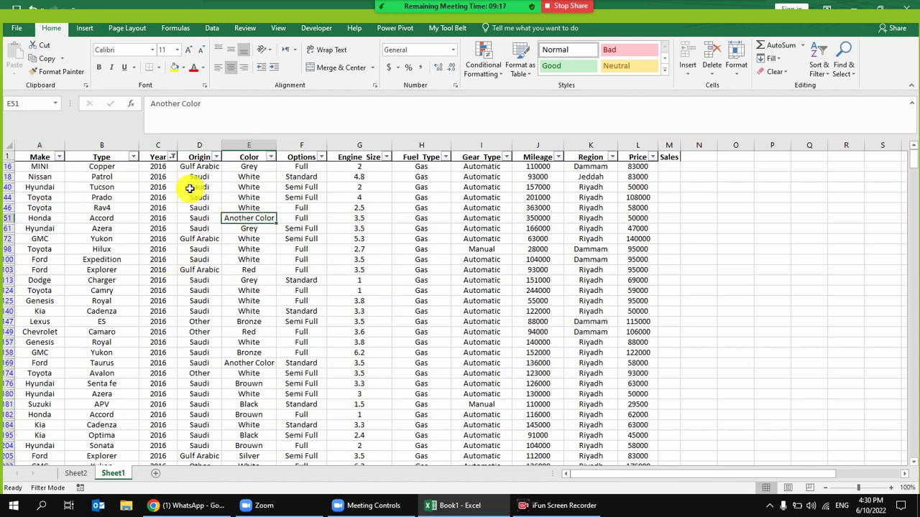
click(199, 188)
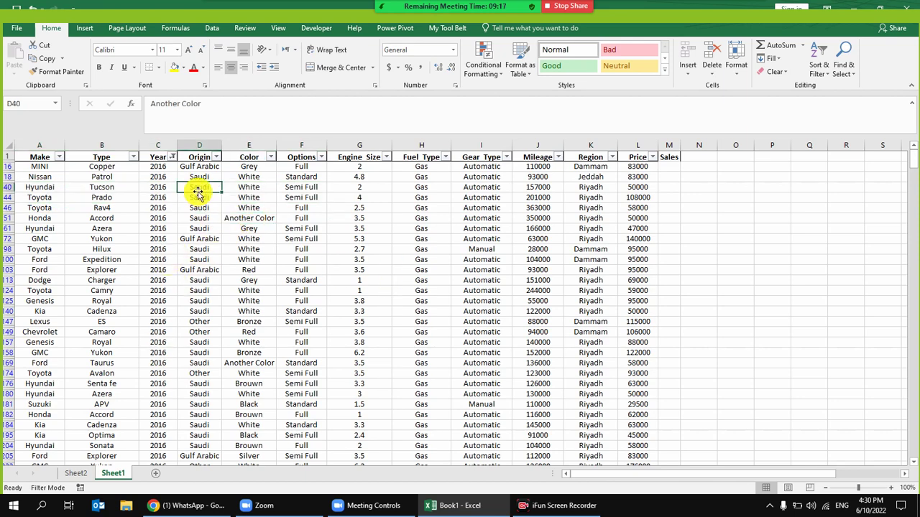
click(212, 28)
click(401, 45)
click(199, 249)
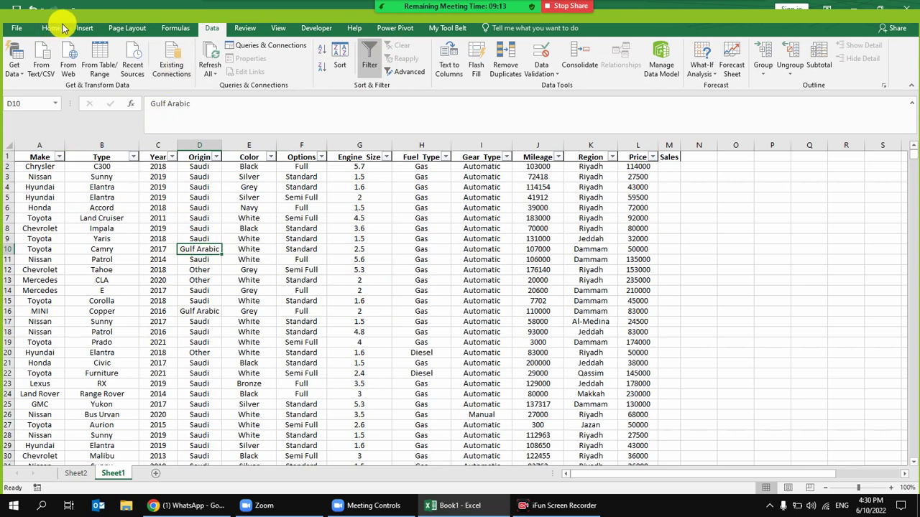
- Create a second pivot table from Sheet1!$A$1:$M$5509, placed on the existing Sheet2 at cell E3
click(85, 28)
click(24, 57)
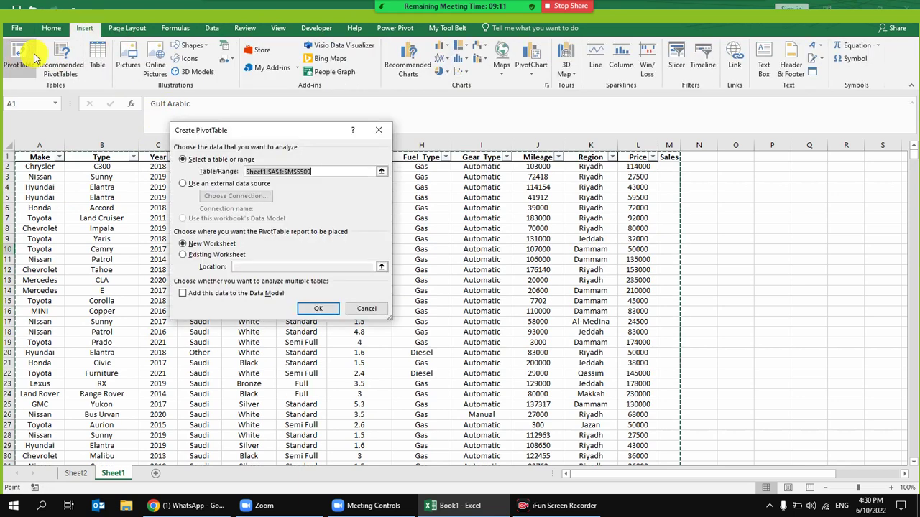
click(213, 256)
click(77, 473)
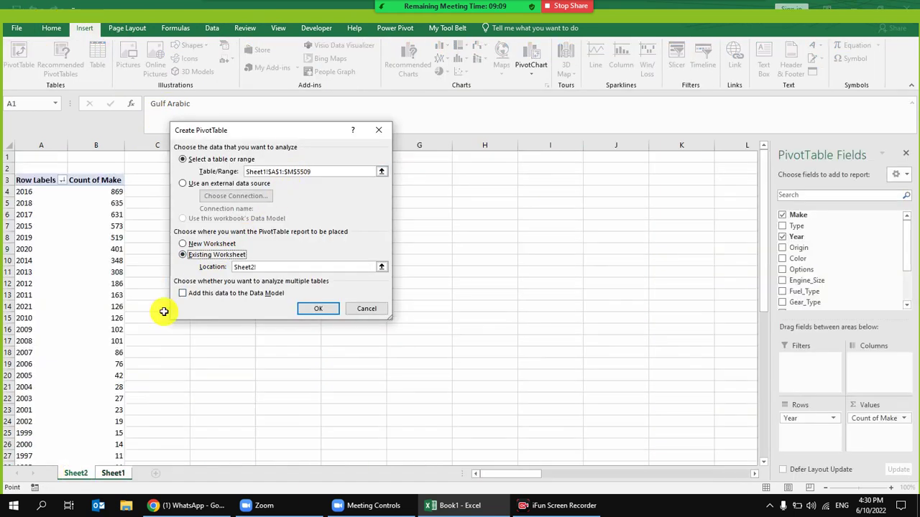
drag(256, 137, 519, 123)
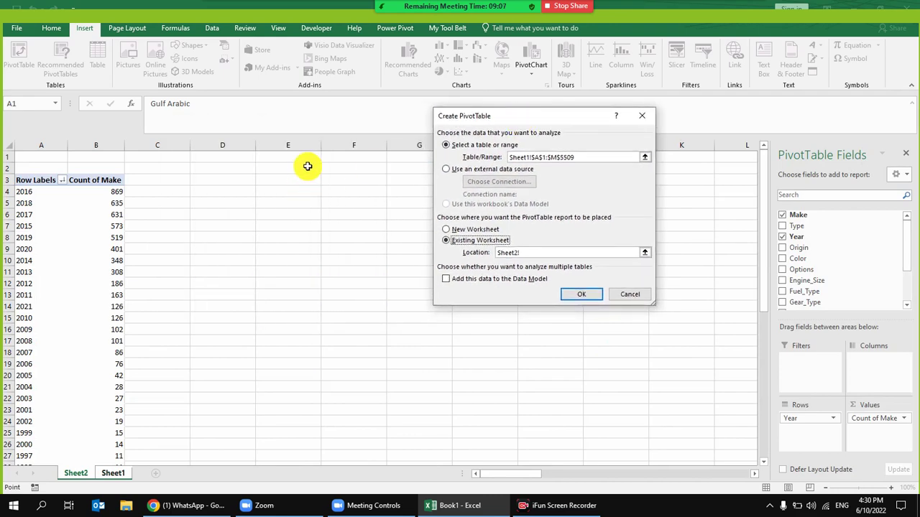
click(310, 183)
click(575, 294)
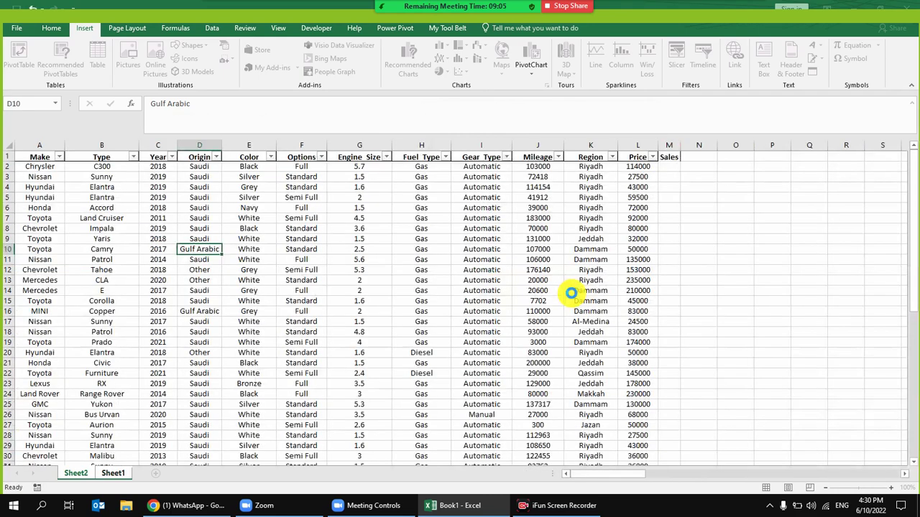
- Add Make to the new pivot table's rows and Price to its values as a sum
drag(812, 219, 804, 440)
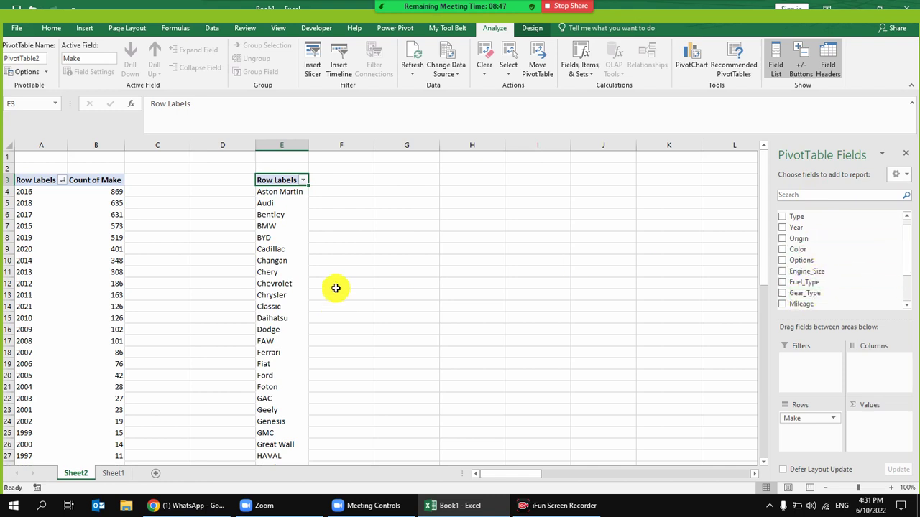
scroll(782, 256, down, 2)
drag(815, 288, 871, 444)
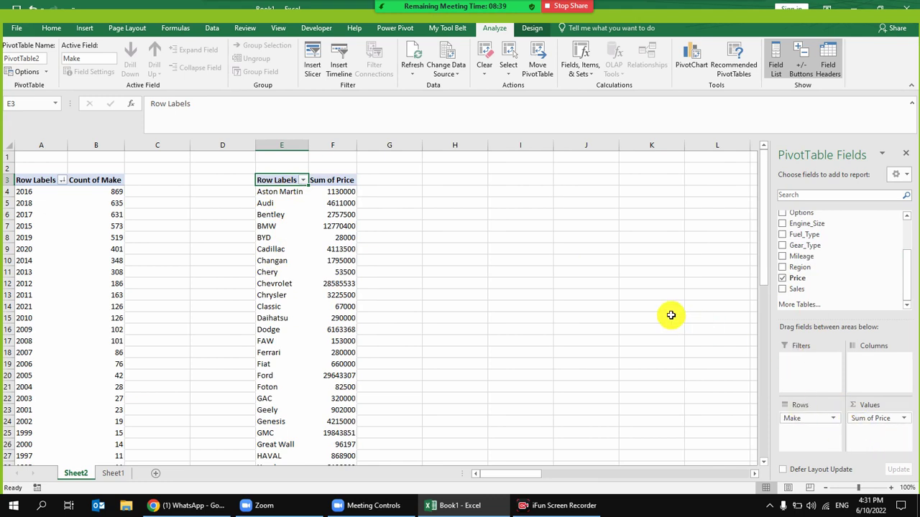
- Sort the Sum of Price values in the second pivot table from largest to smallest
right_click(337, 192)
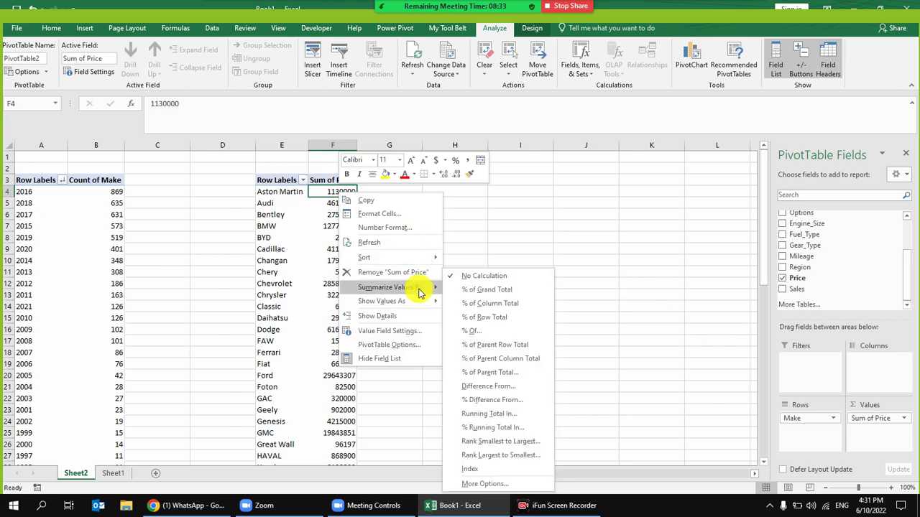
right_click(328, 191)
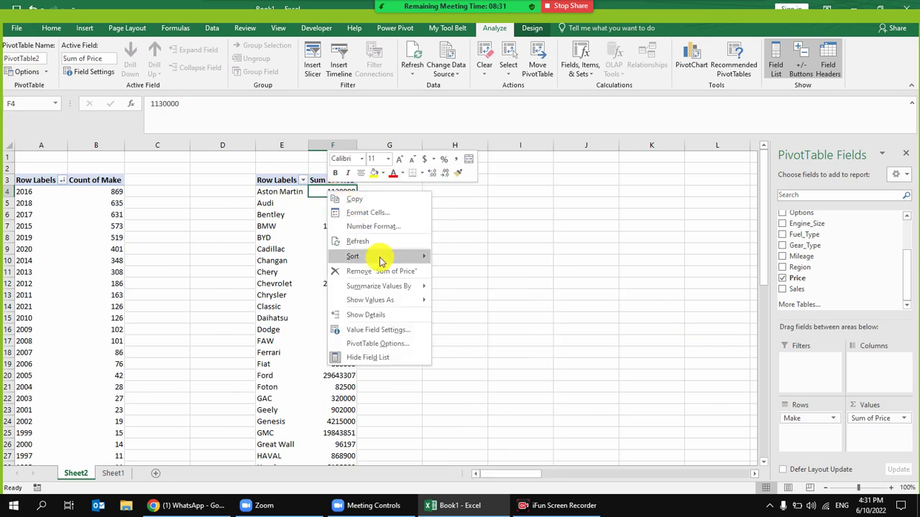
click(467, 271)
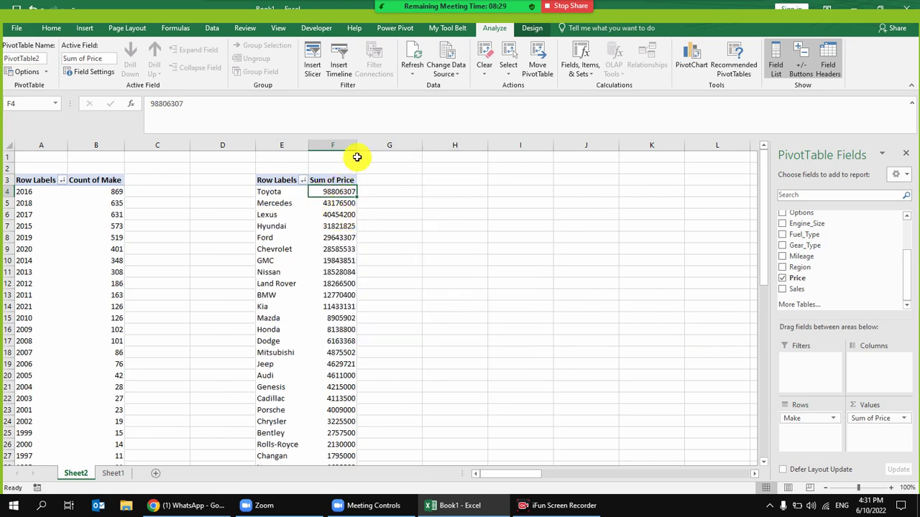
- Remove Sum of Price from the second pivot table's values and add Year to its columns
mouse_move(868, 419)
mouse_down()
mouse_move(803, 434)
mouse_move(866, 423)
mouse_up()
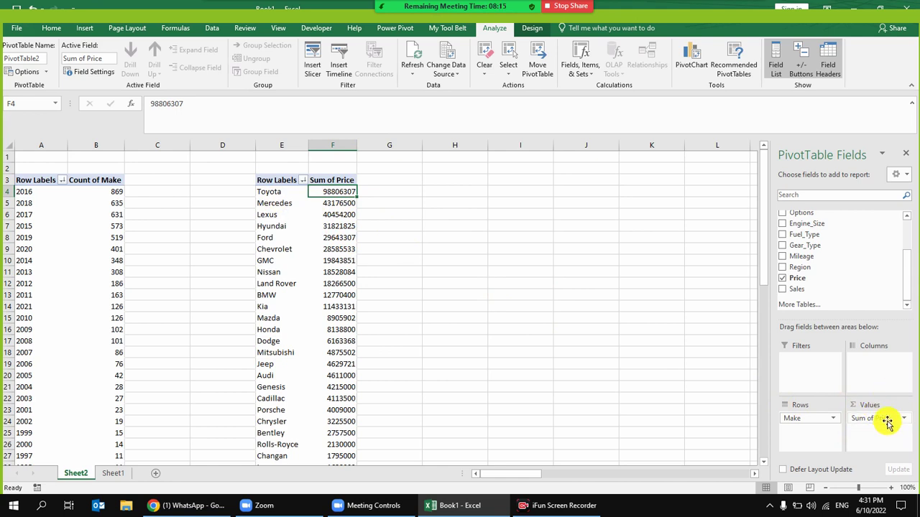
drag(888, 422, 833, 272)
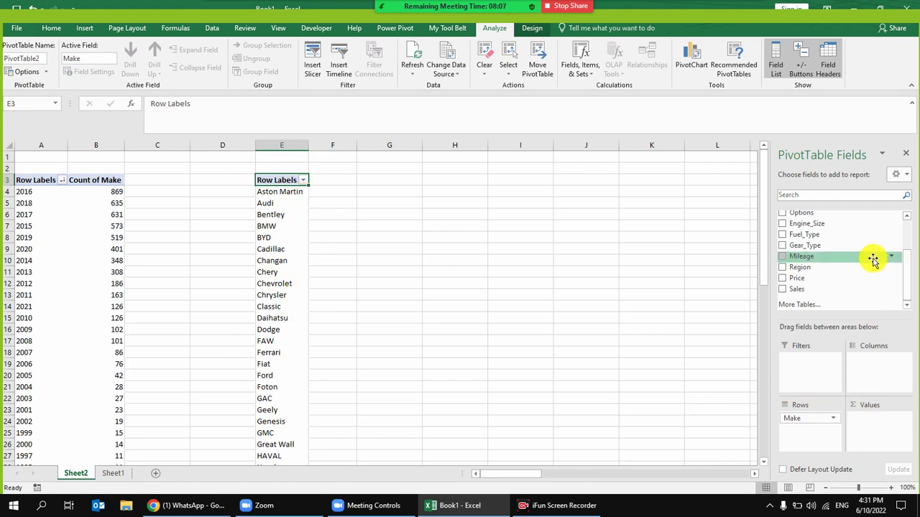
scroll(858, 262, up, 2)
drag(831, 237, 883, 375)
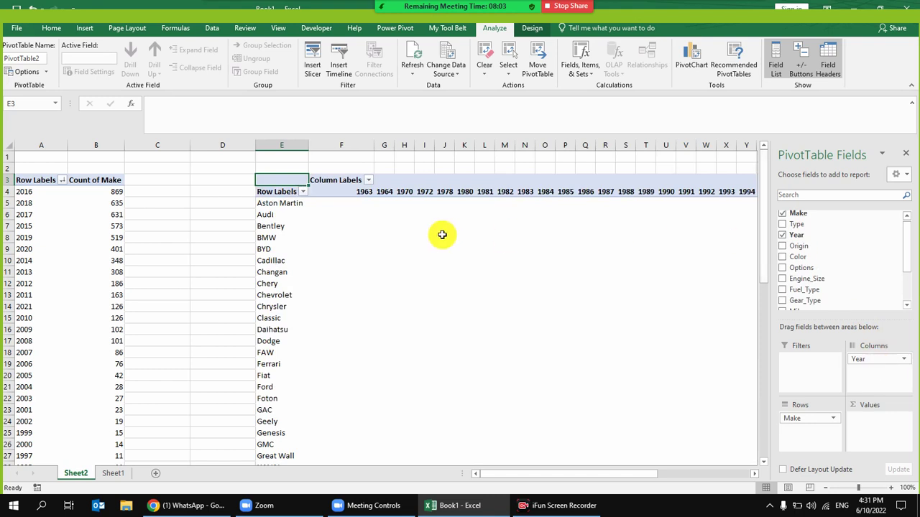
- Filter the second pivot table's column labels to show only the years 2017, 2018, 2019, 2020 and 2021
click(367, 180)
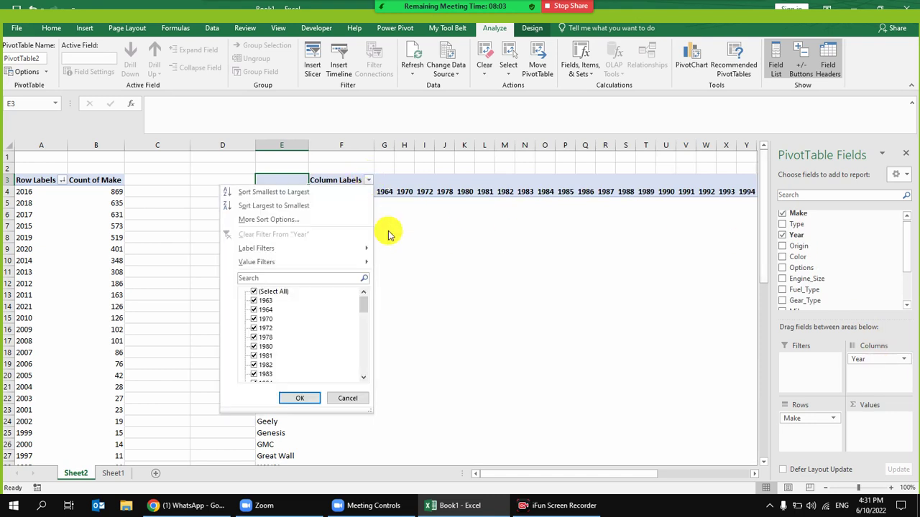
click(259, 291)
scroll(362, 312, down, 10)
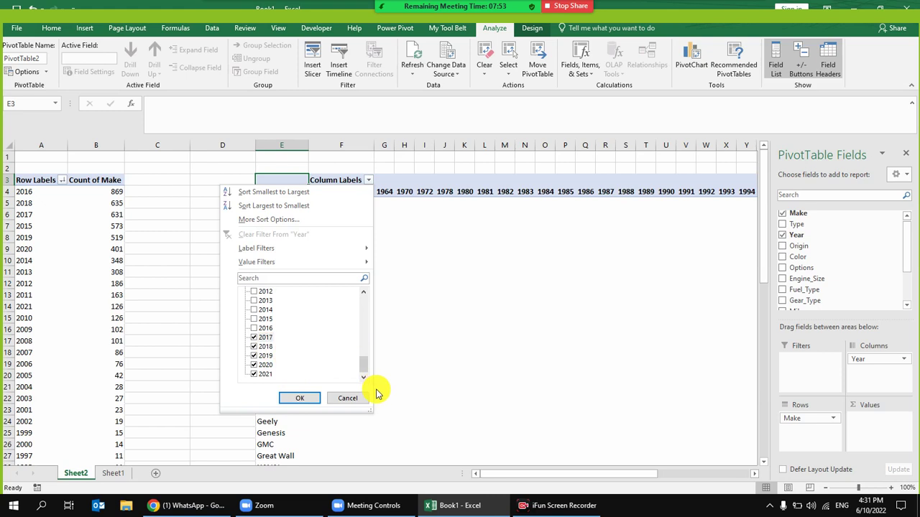
click(301, 398)
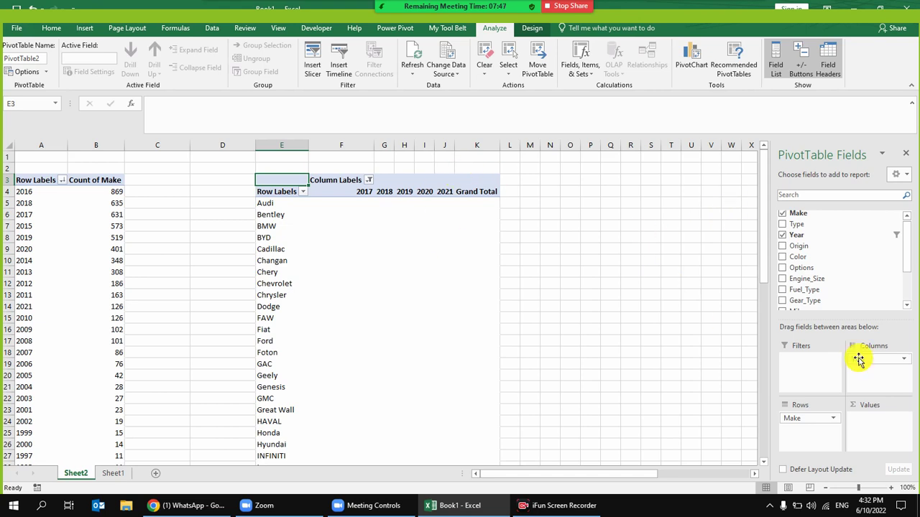
- Add Price to the second pivot table's values as a sum
drag(870, 364, 384, 144)
click(424, 145)
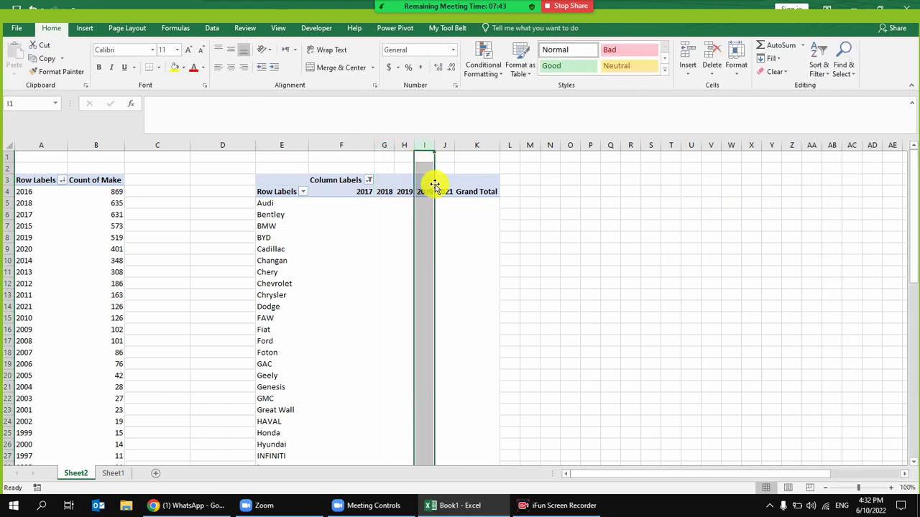
click(399, 225)
scroll(850, 279, down, 2)
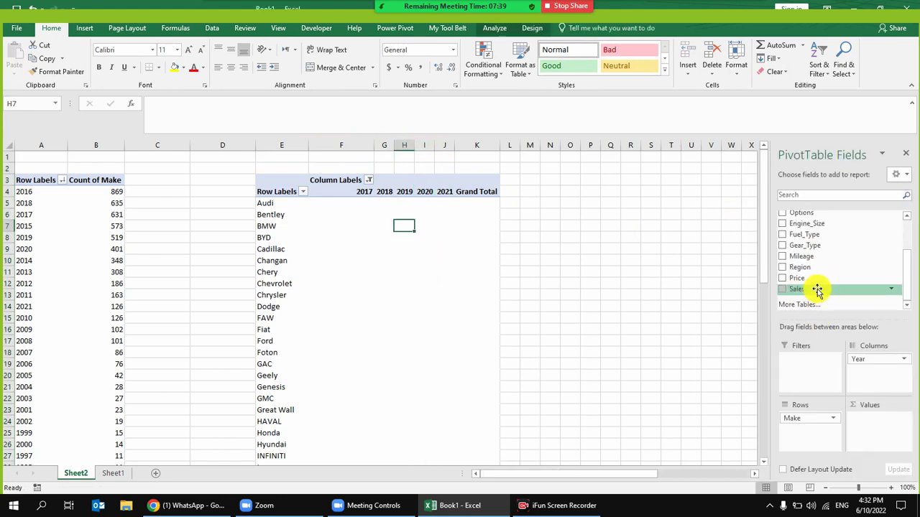
drag(817, 281, 868, 421)
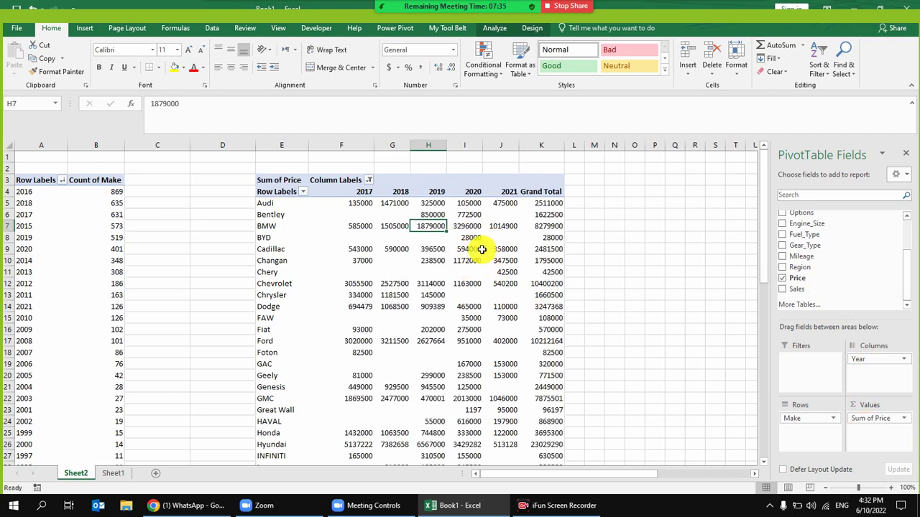
- Format the price sums in F5:K51 as Number with 0 decimal places and a thousands separator
drag(366, 209, 474, 274)
drag(518, 511, 544, 430)
right_click(470, 322)
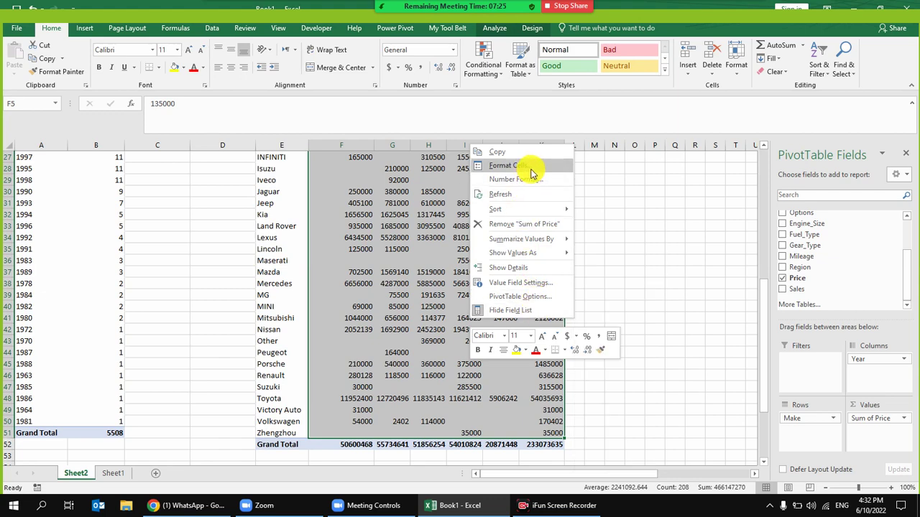
scroll(529, 170, up, 9)
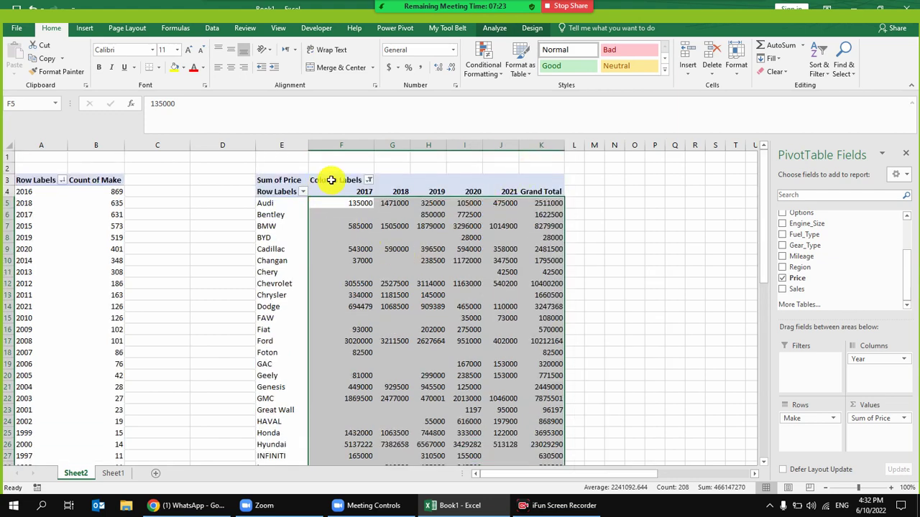
key(ctrl+1)
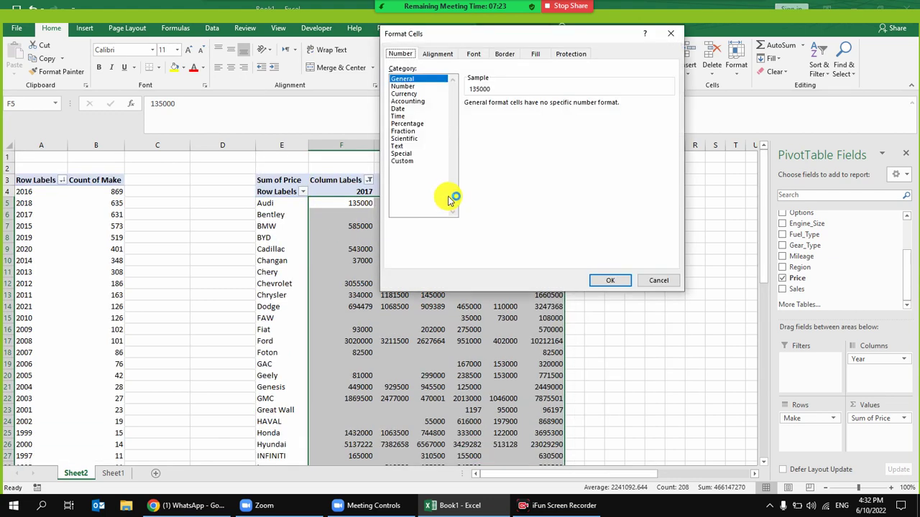
click(420, 87)
click(526, 120)
click(542, 108)
click(542, 108)
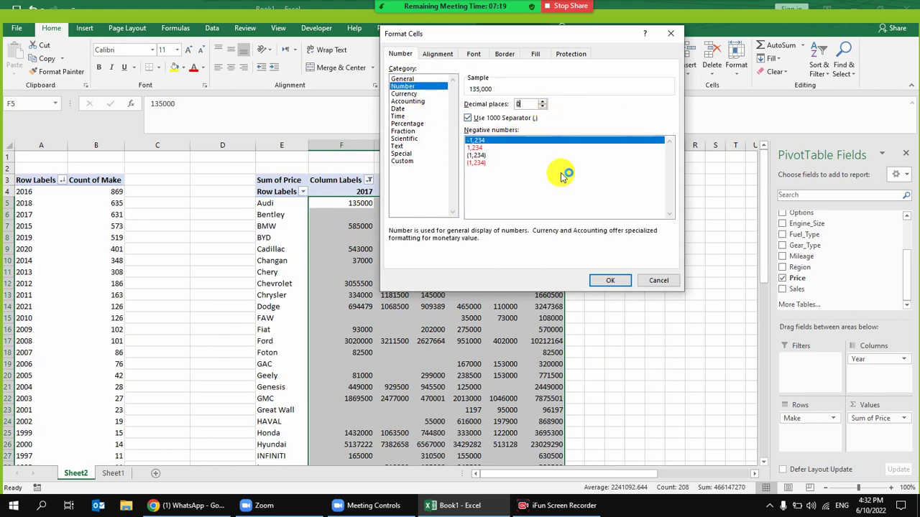
click(610, 280)
- Format the second pivot table's Grand Total row as Number with 0 decimal places and a thousands separator
scroll(503, 318, down, 13)
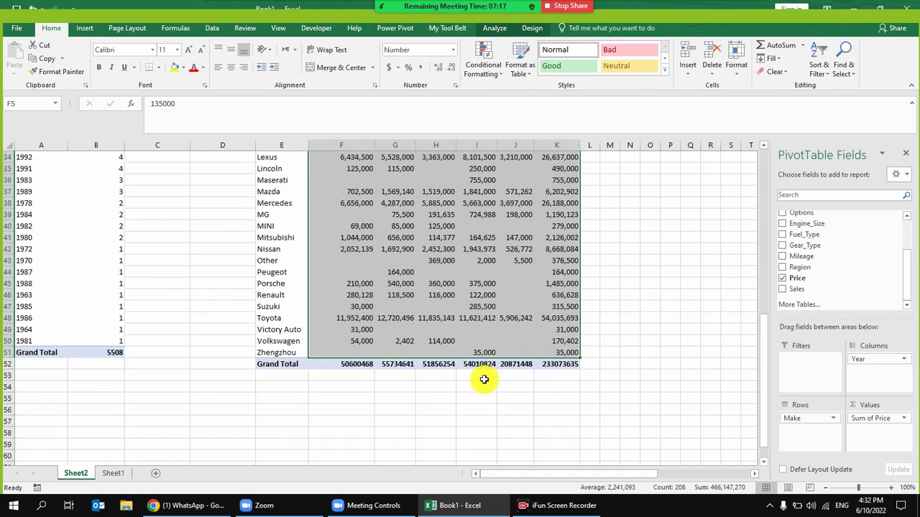
drag(359, 294, 559, 294)
right_click(560, 294)
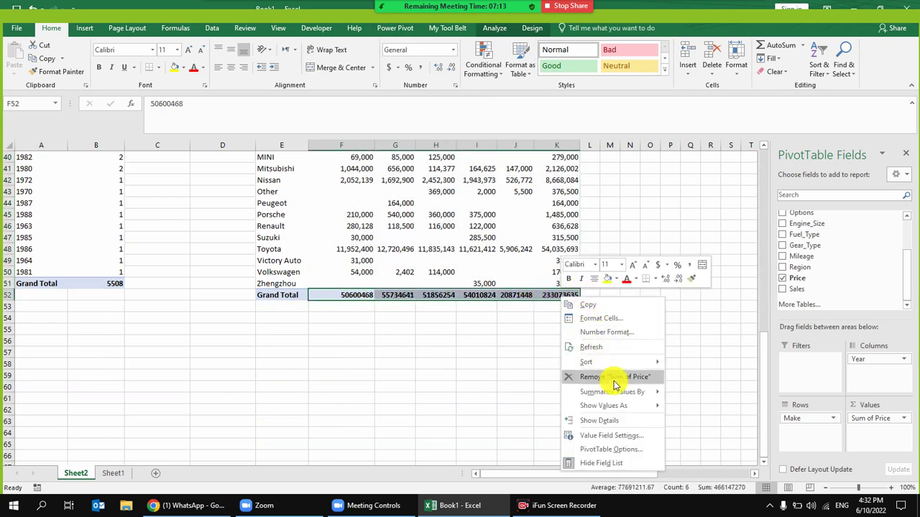
click(602, 318)
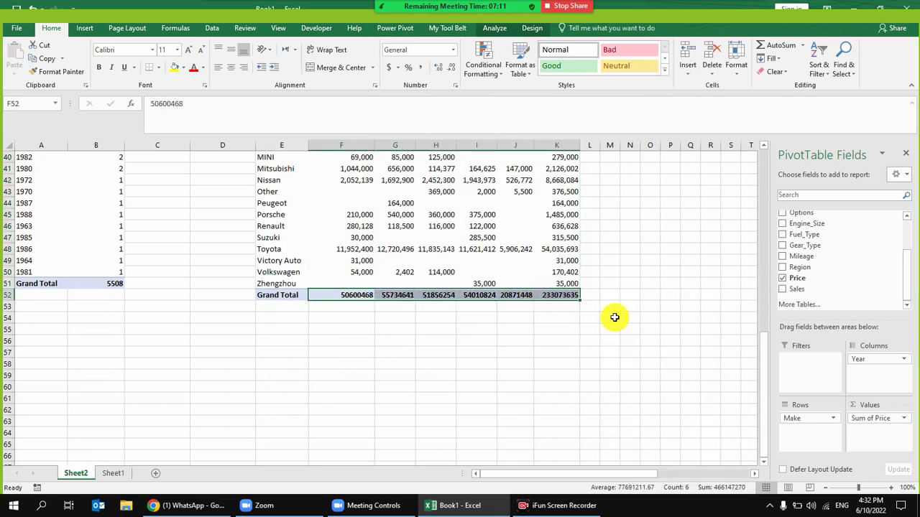
click(503, 237)
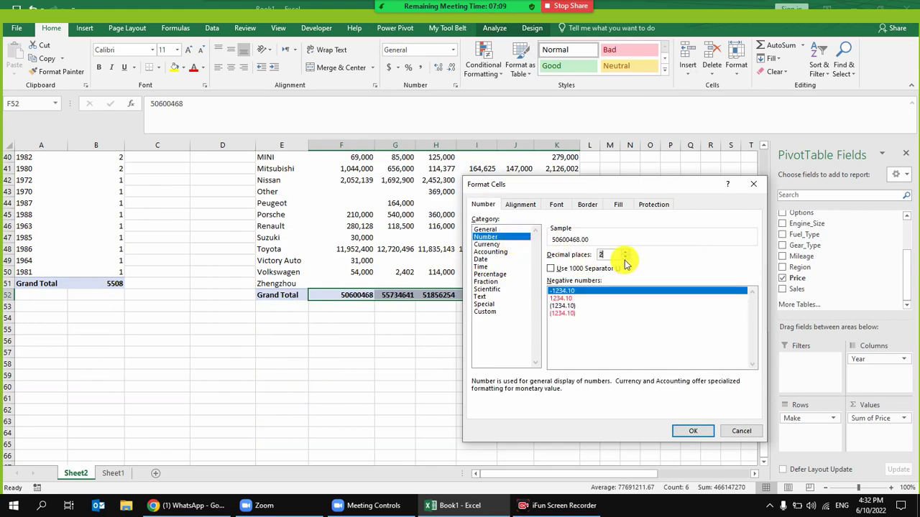
click(618, 268)
click(693, 430)
- Sort the second pivot table's makes by their Grand Total column from largest to smallest
scroll(418, 284, up, 13)
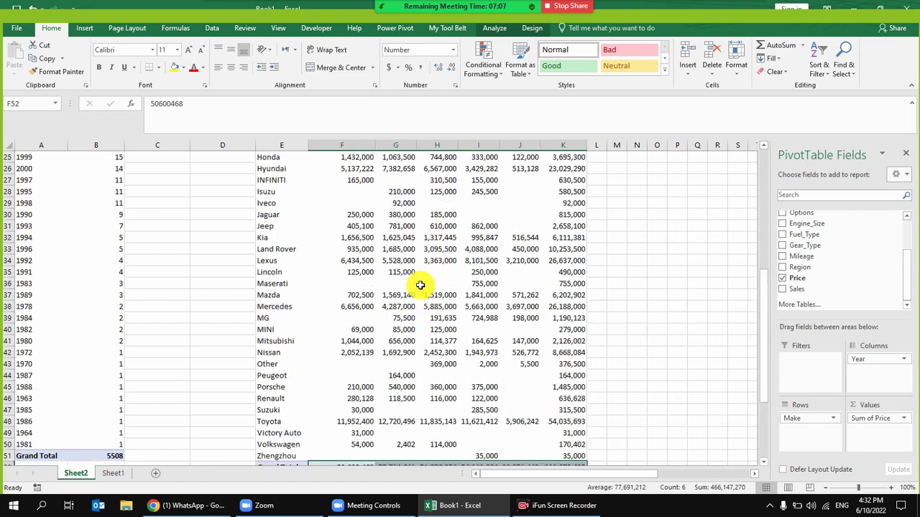
right_click(554, 204)
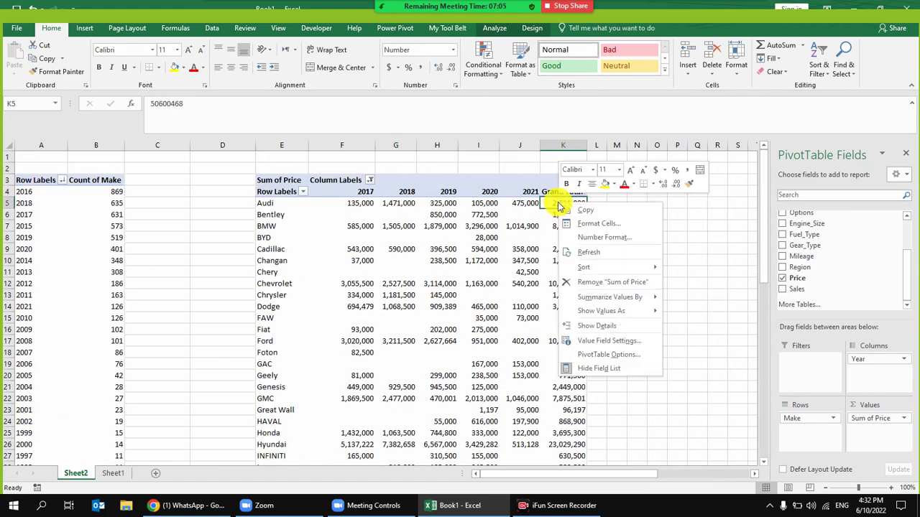
mouse_move(638, 266)
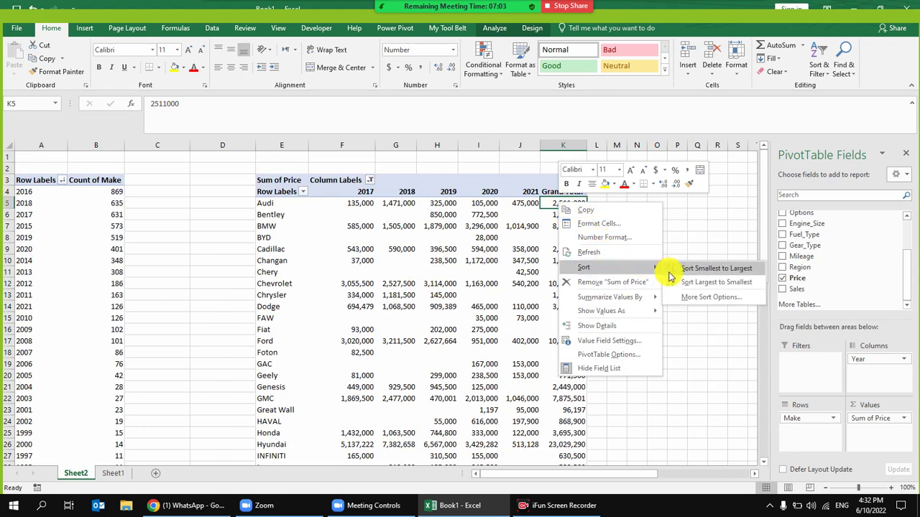
click(677, 281)
- Examine Toyota's price sums for each year from 2017 to 2021 and compare the grand totals of Toyota and Lexus
click(493, 227)
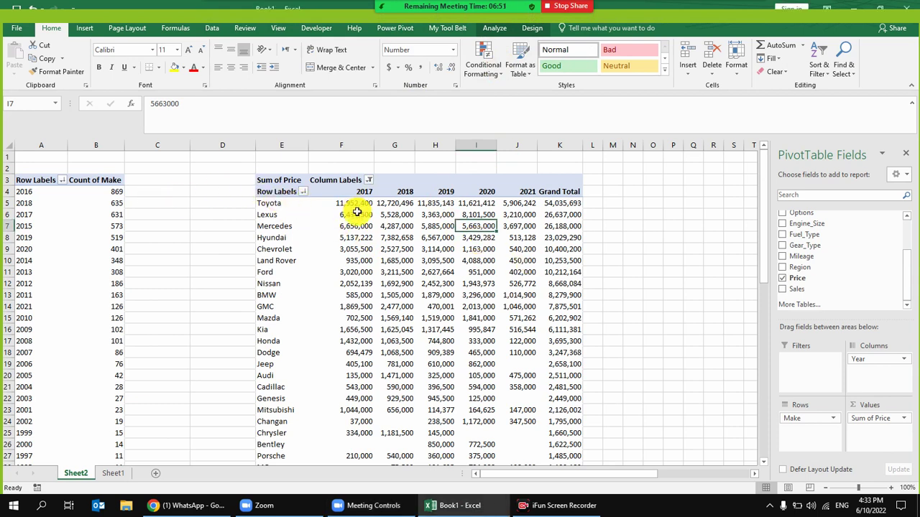
click(353, 205)
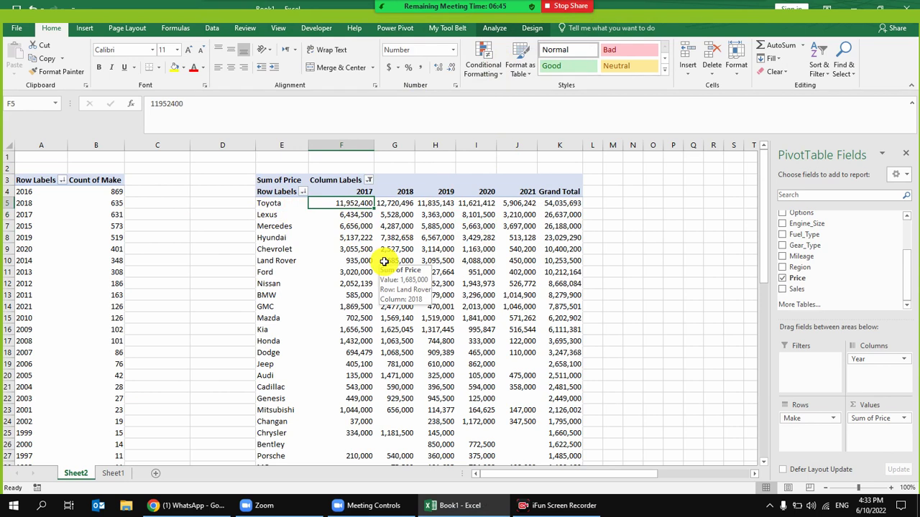
click(399, 203)
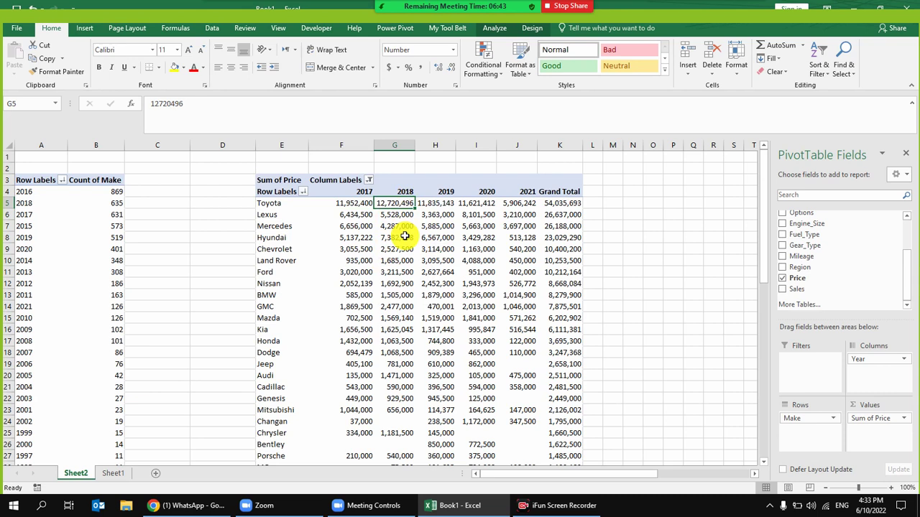
click(436, 205)
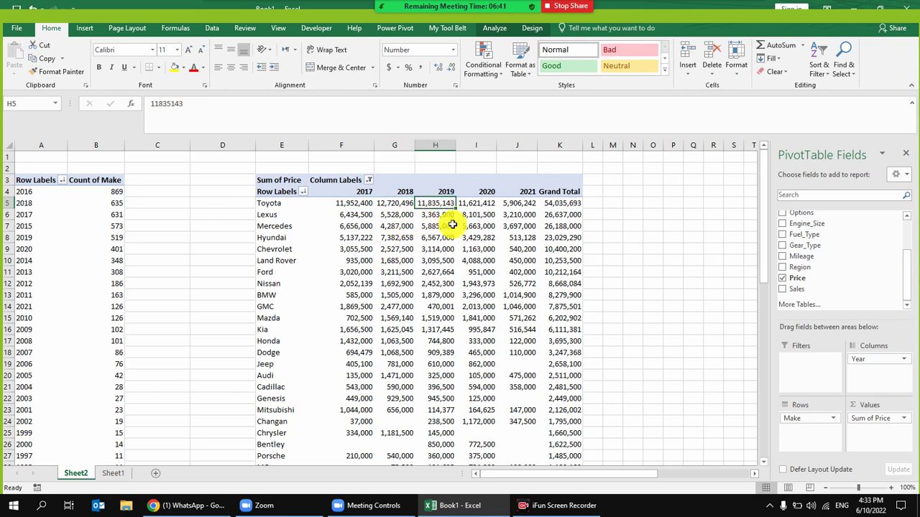
click(486, 204)
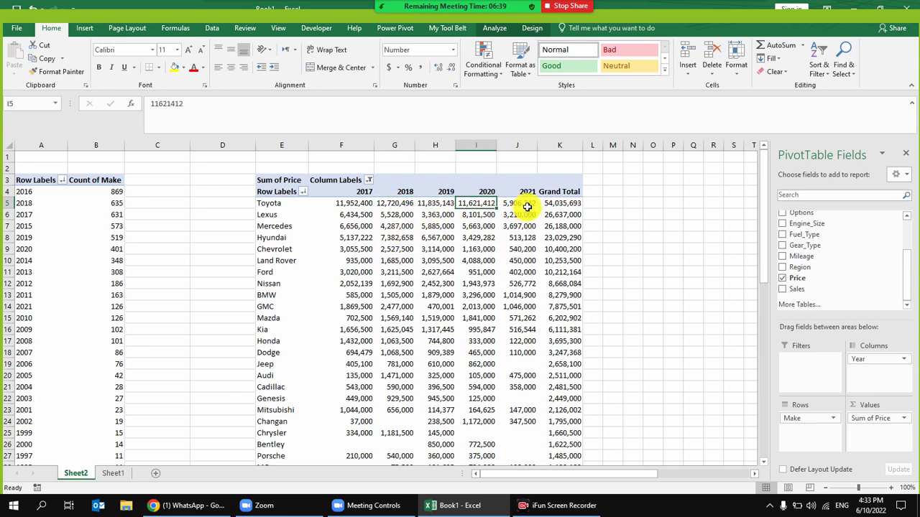
click(527, 205)
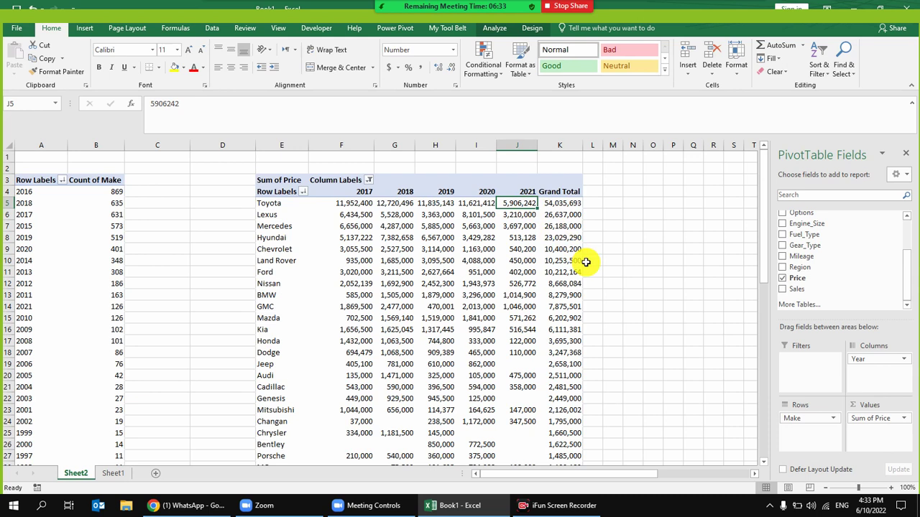
mouse_move(557, 9)
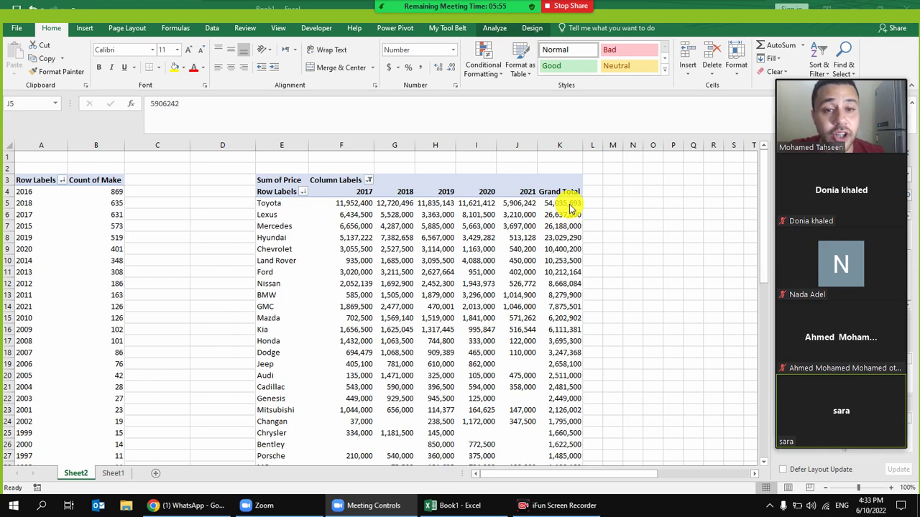
click(522, 204)
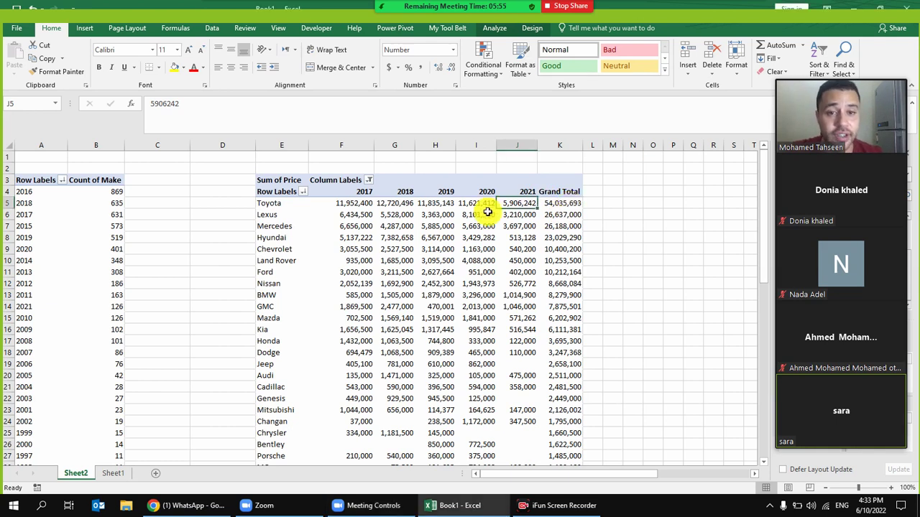
click(568, 203)
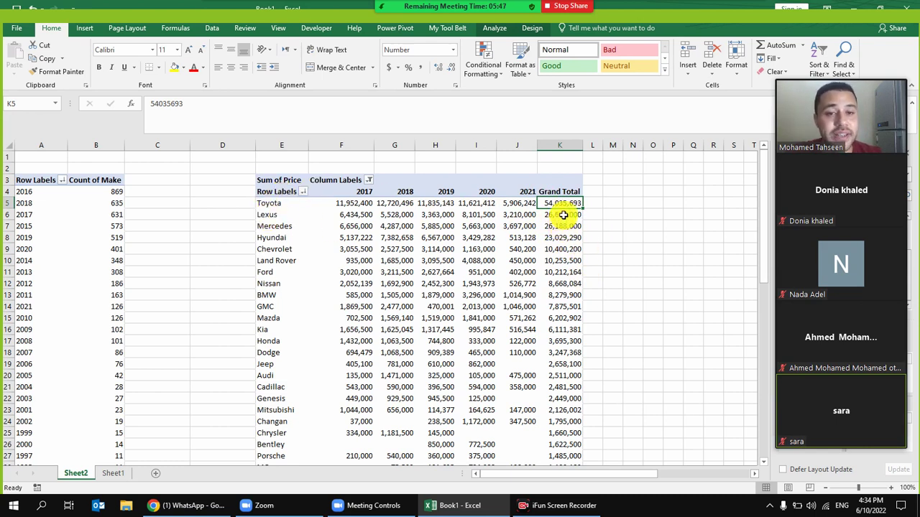
mouse_move(563, 215)
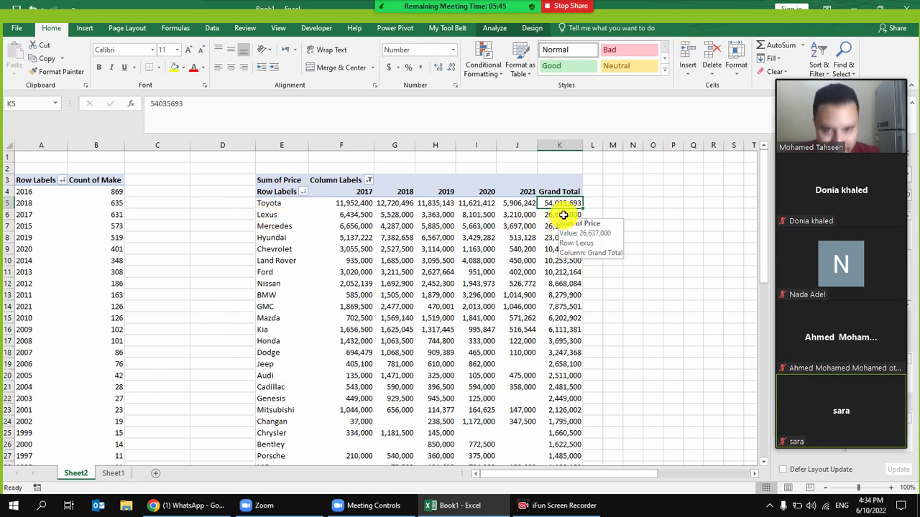
click(563, 215)
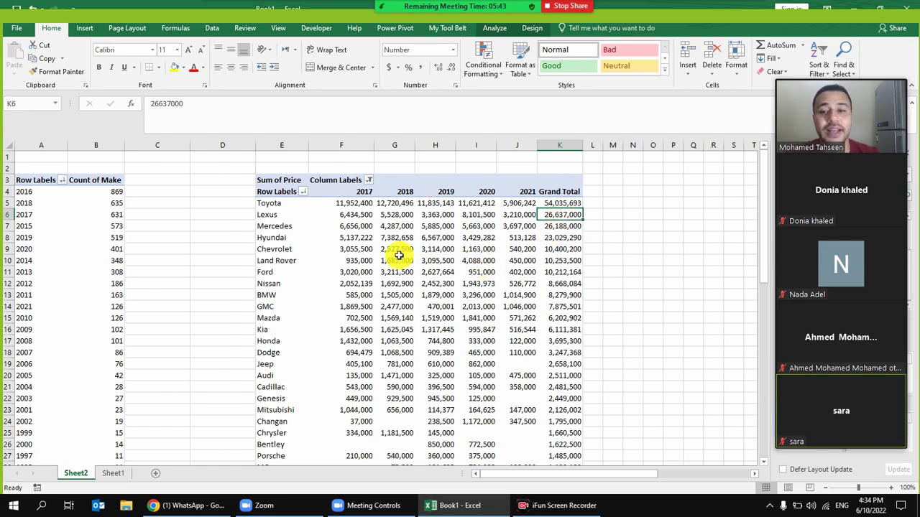
- Delete the empty column D between the two pivot tables
click(215, 145)
right_click(214, 146)
click(243, 239)
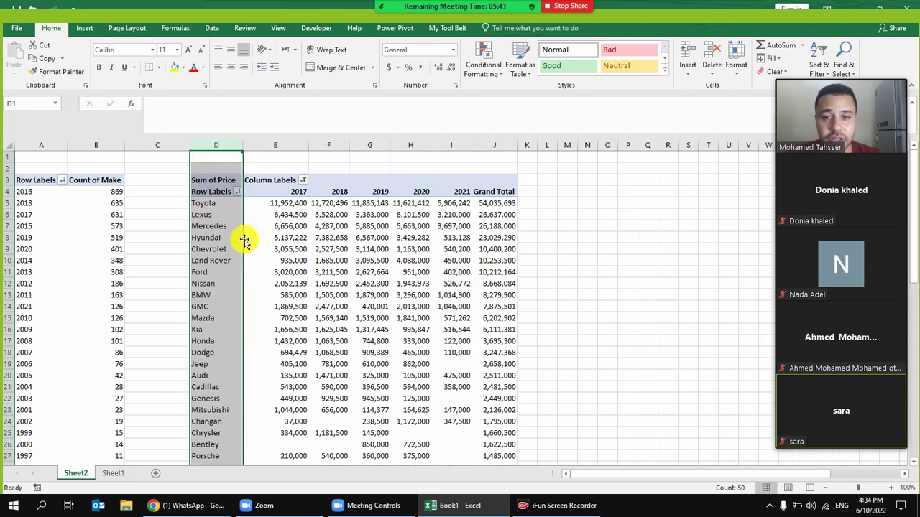
click(483, 214)
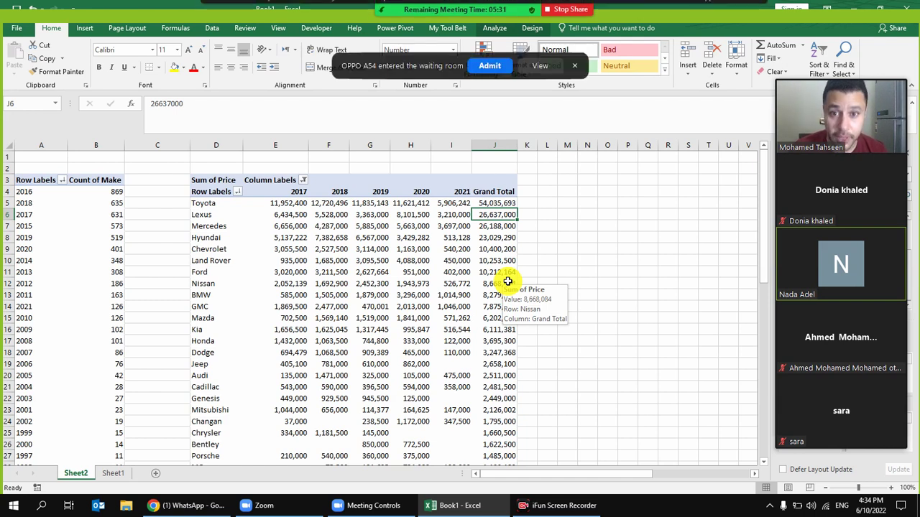
- Admit the participant waiting to join the Zoom meeting and return to the second pivot table in Excel
click(494, 66)
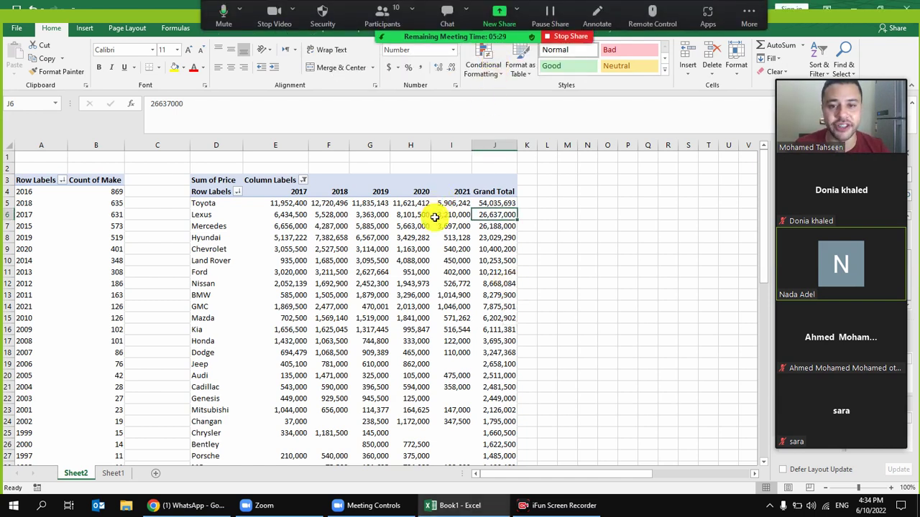
click(434, 224)
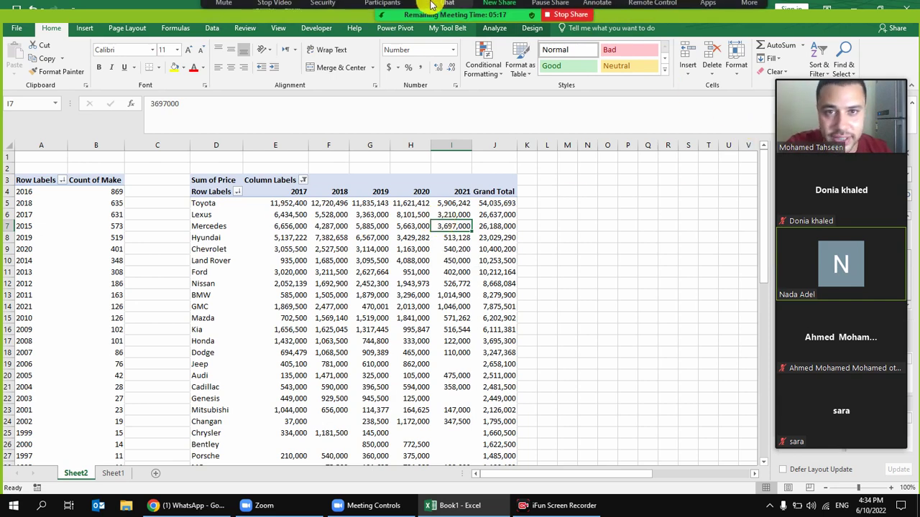
- Check the Zoom meeting's participant list and look over the source car data on Sheet1
click(383, 17)
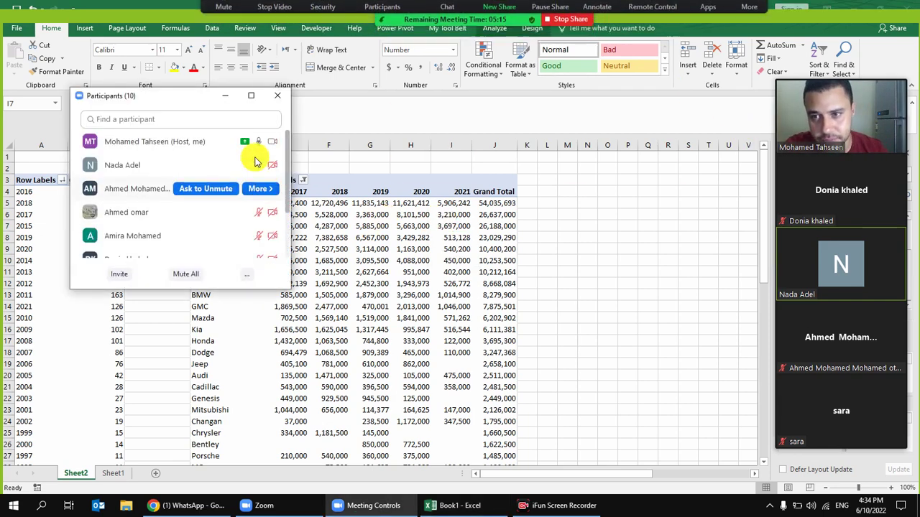
click(278, 97)
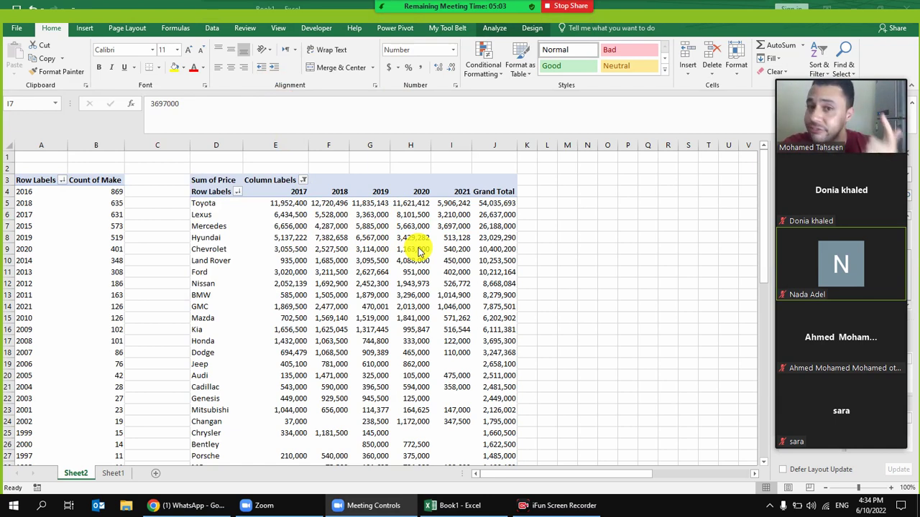
click(113, 473)
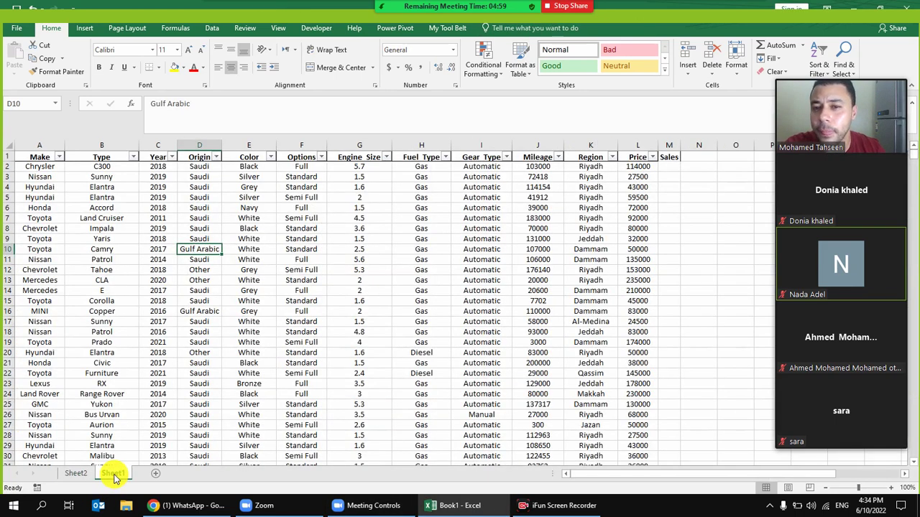
click(76, 474)
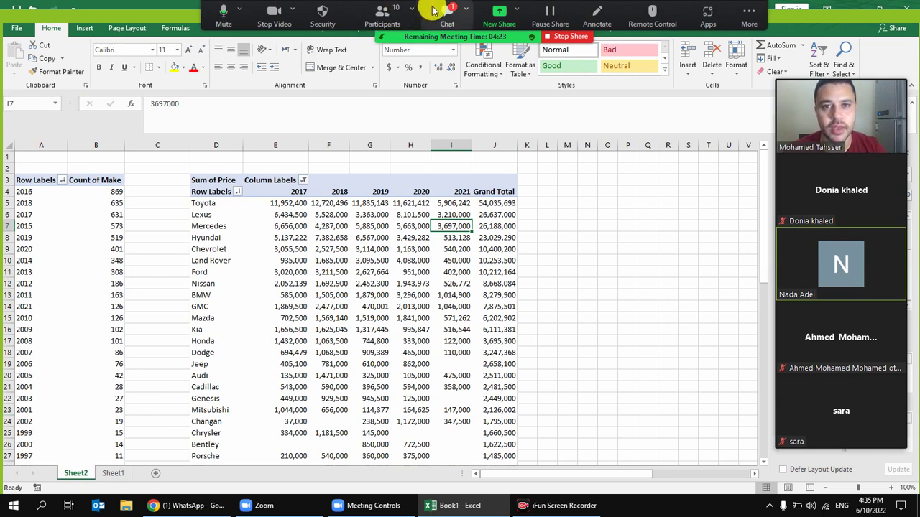
- Read the new message in the Zoom meeting chat and close the chat
click(448, 25)
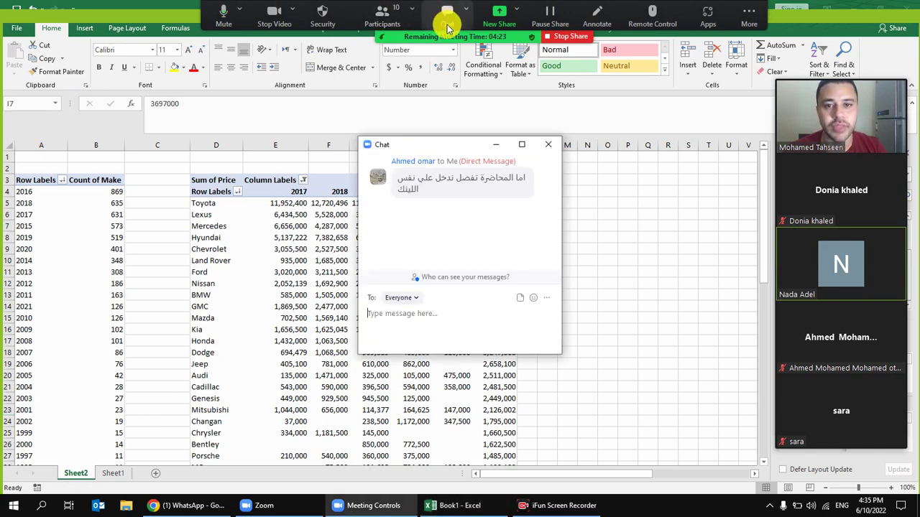
click(552, 147)
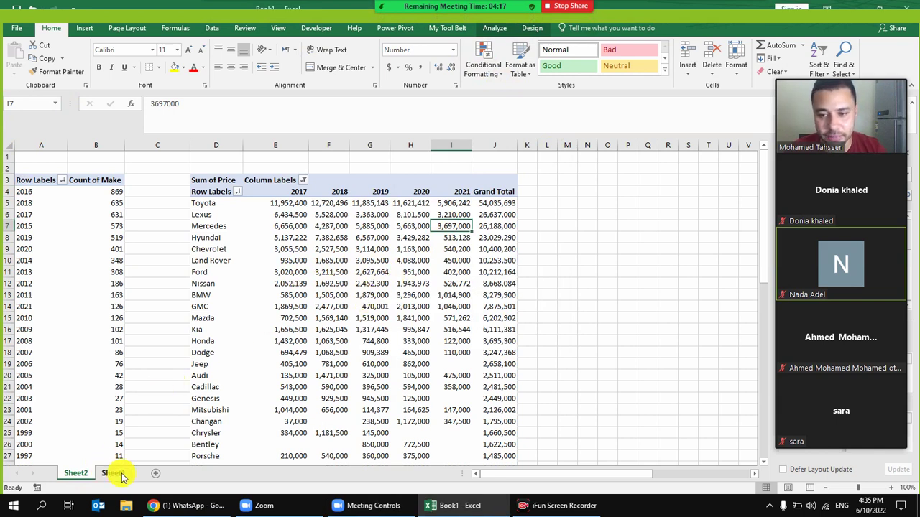
mouse_move(263, 330)
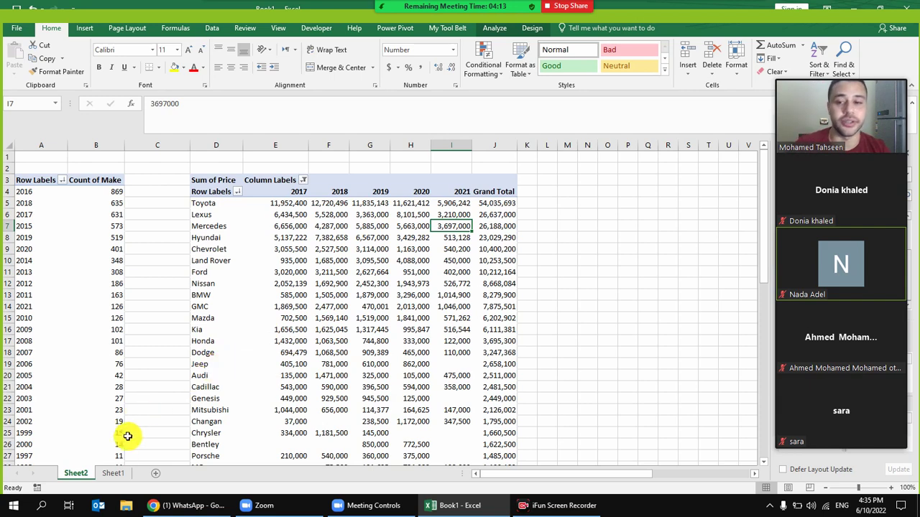
- Filter the Year column of the car data on Sheet1 to show only 2021
click(114, 474)
drag(450, 215, 6, 212)
click(140, 248)
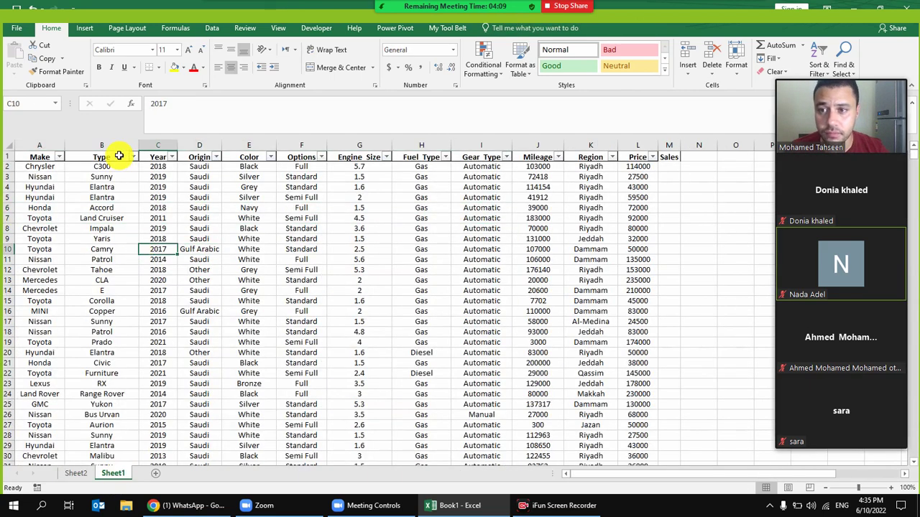
click(133, 197)
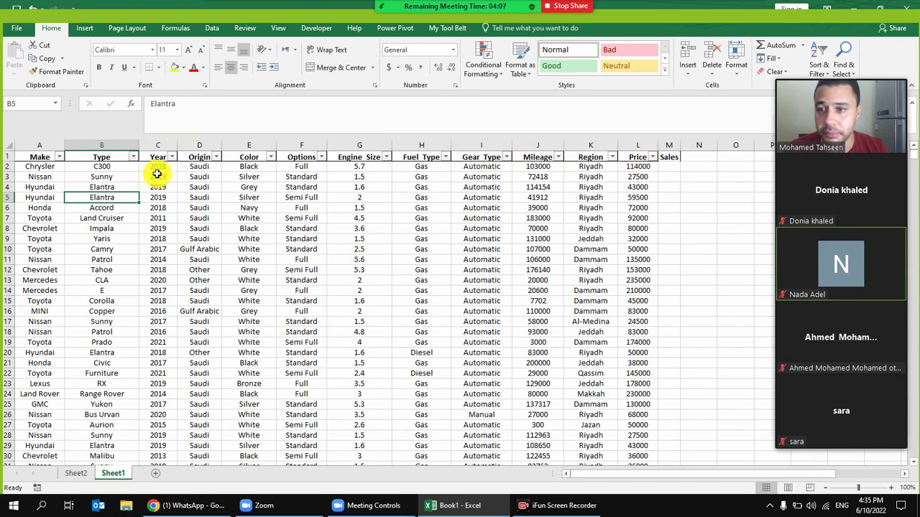
click(172, 157)
click(226, 267)
scroll(311, 311, down, 2)
drag(310, 311, 310, 350)
click(209, 343)
click(247, 374)
click(68, 194)
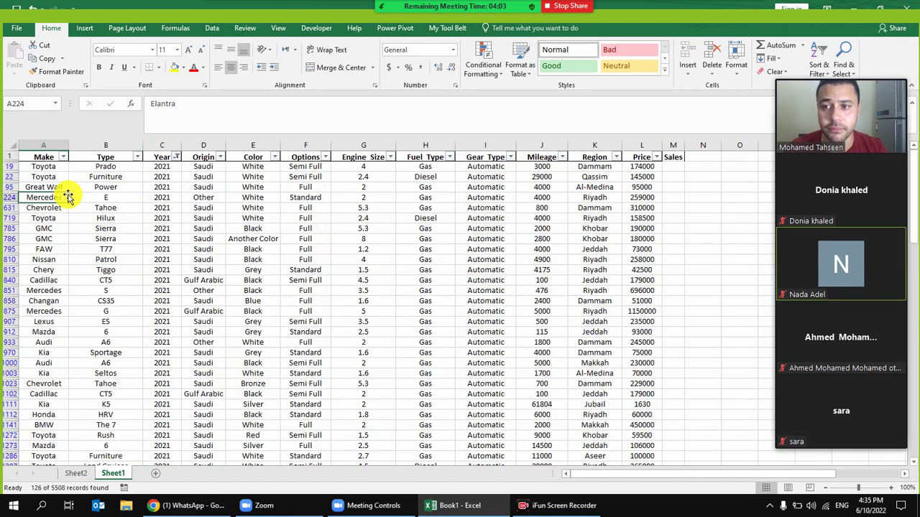
- Check the count of the Make column and the sum of the Price column for the filtered 2021 cars
click(52, 149)
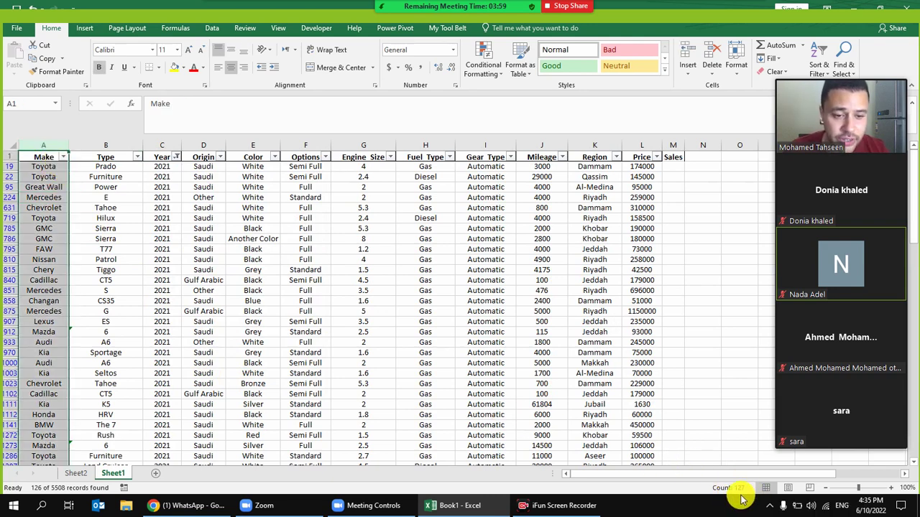
click(132, 188)
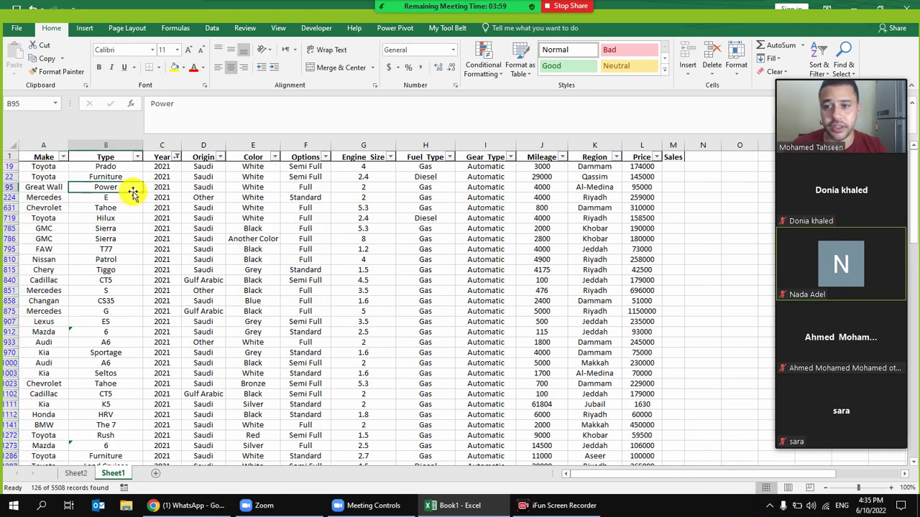
click(217, 208)
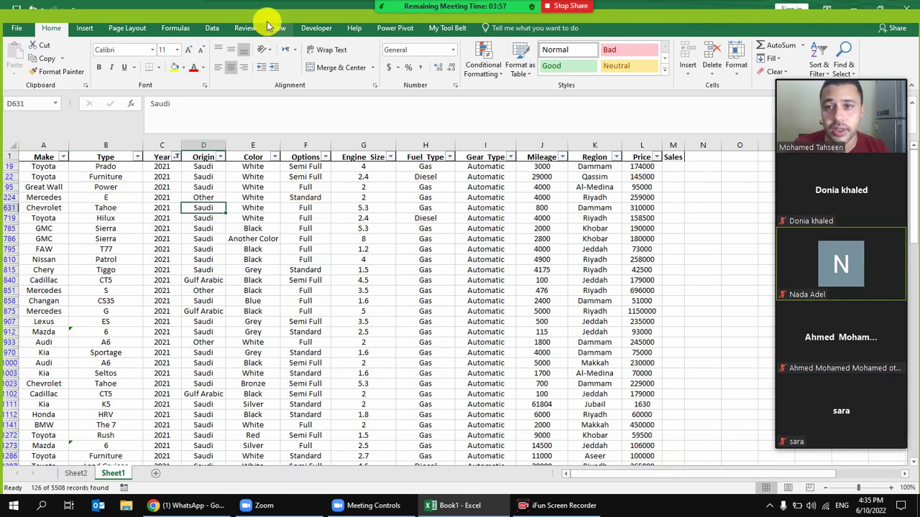
click(648, 142)
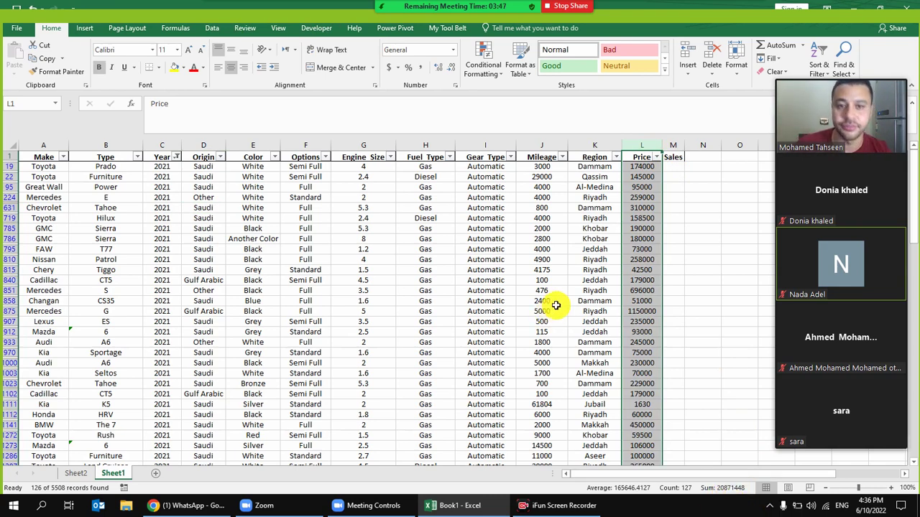
click(486, 228)
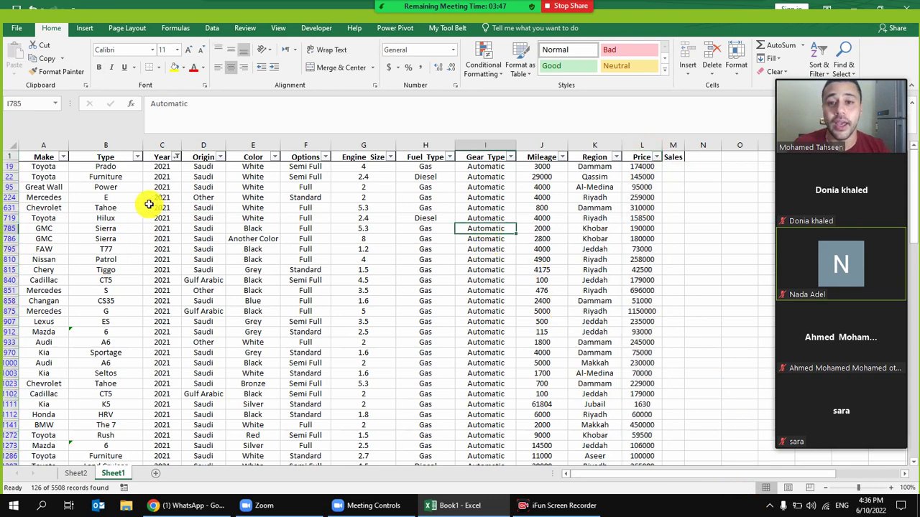
- Examine the distinct colors offered in the Color column's filter and the repeated color values among the 2021 rows
click(271, 176)
click(274, 156)
scroll(331, 280, down, 1)
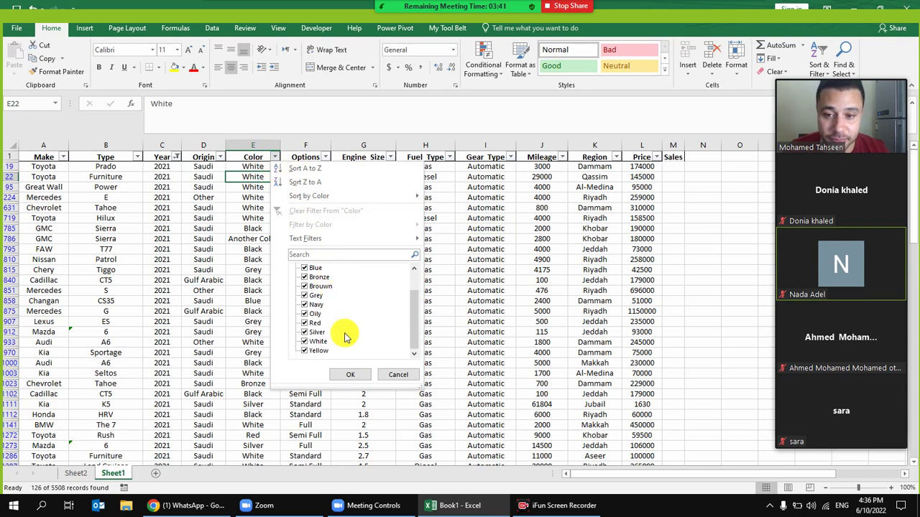
click(414, 376)
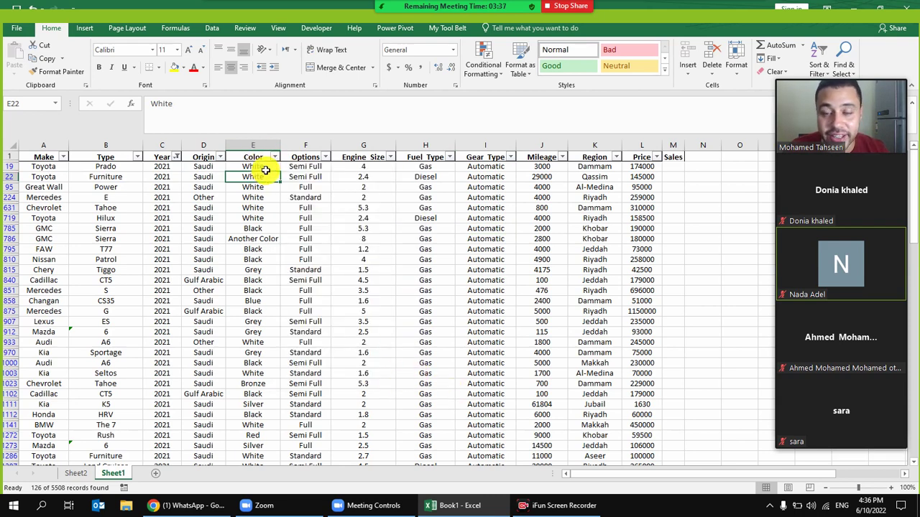
drag(273, 166, 265, 207)
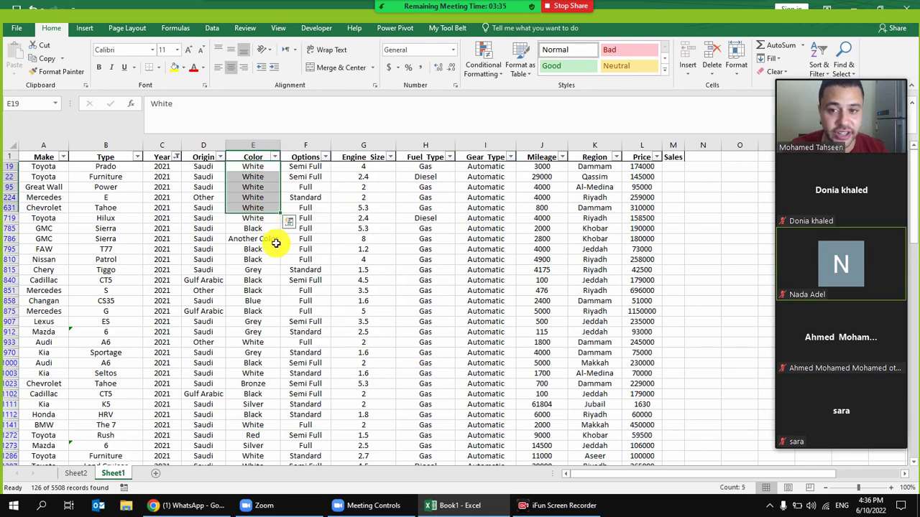
drag(258, 166, 268, 221)
click(347, 201)
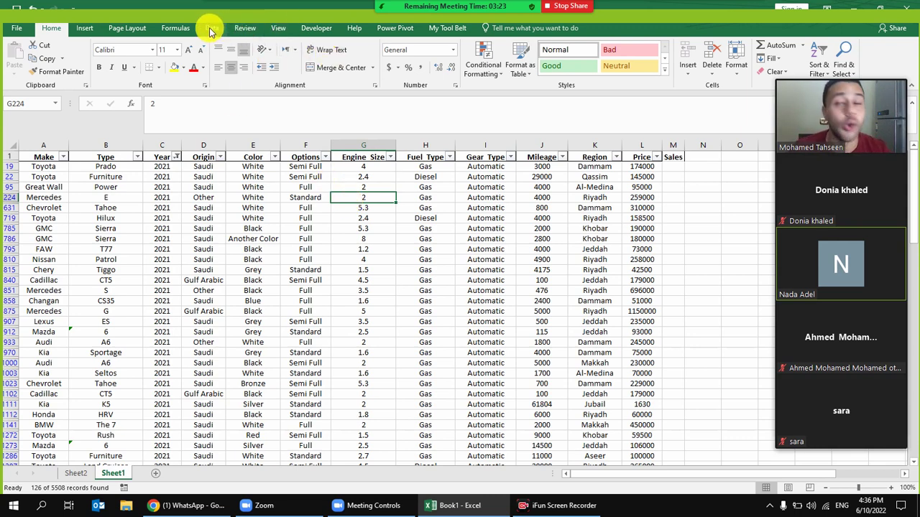
click(248, 269)
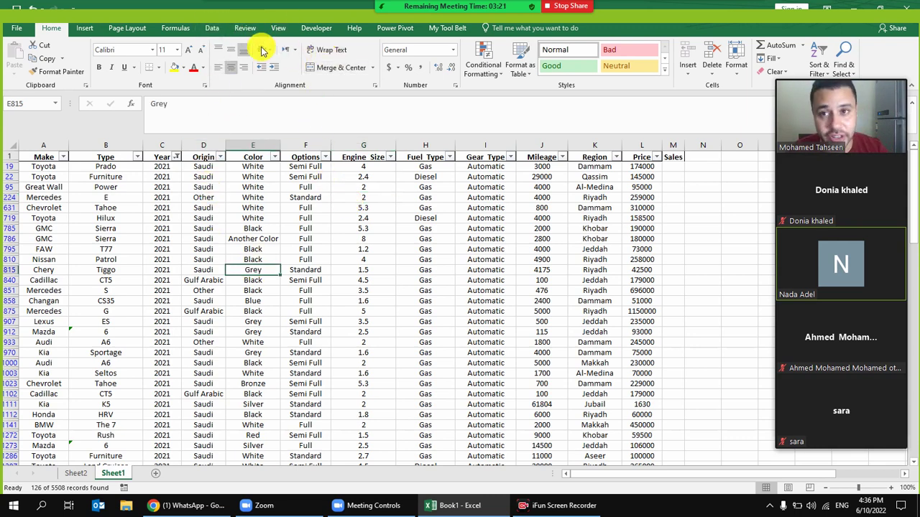
- Clear the Year filter from the car data on Sheet1
click(212, 28)
click(399, 45)
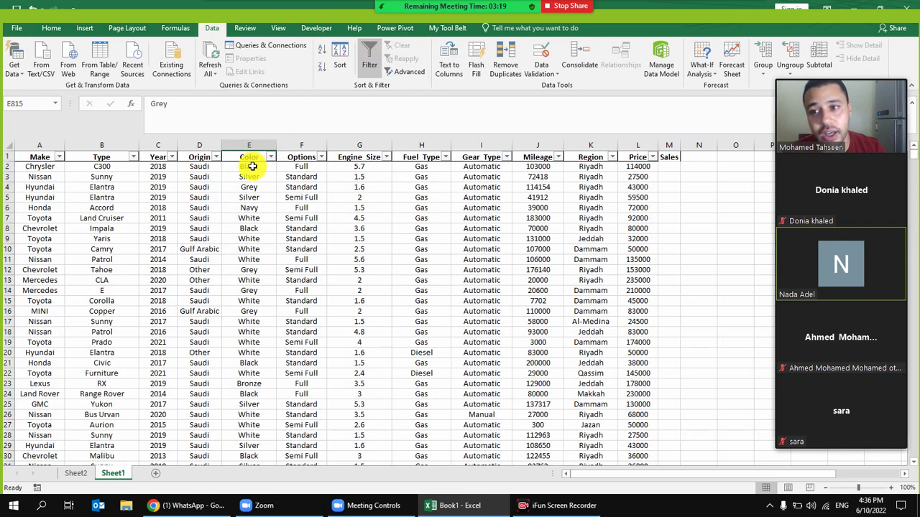
click(260, 225)
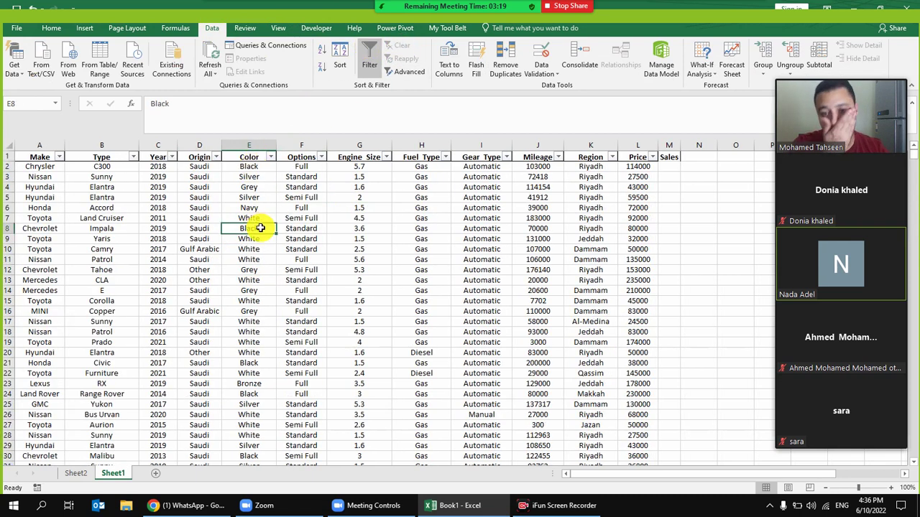
click(83, 28)
click(18, 56)
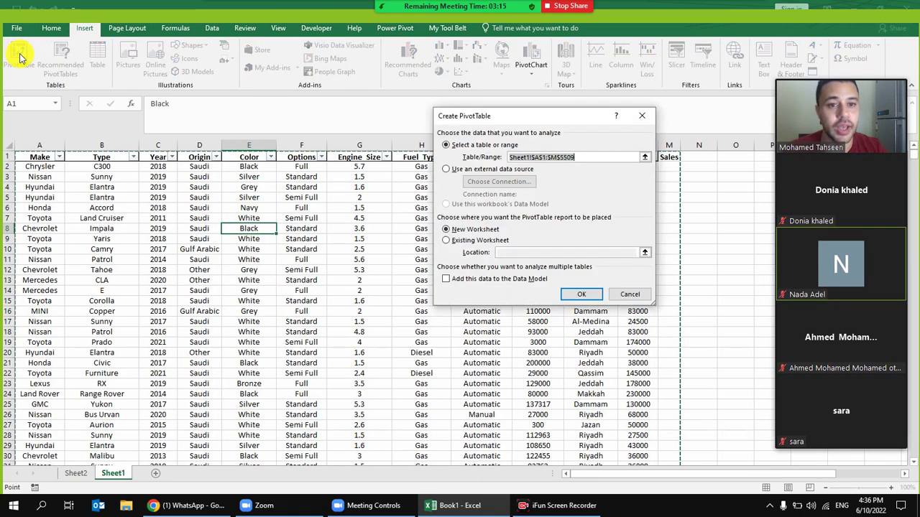
click(630, 294)
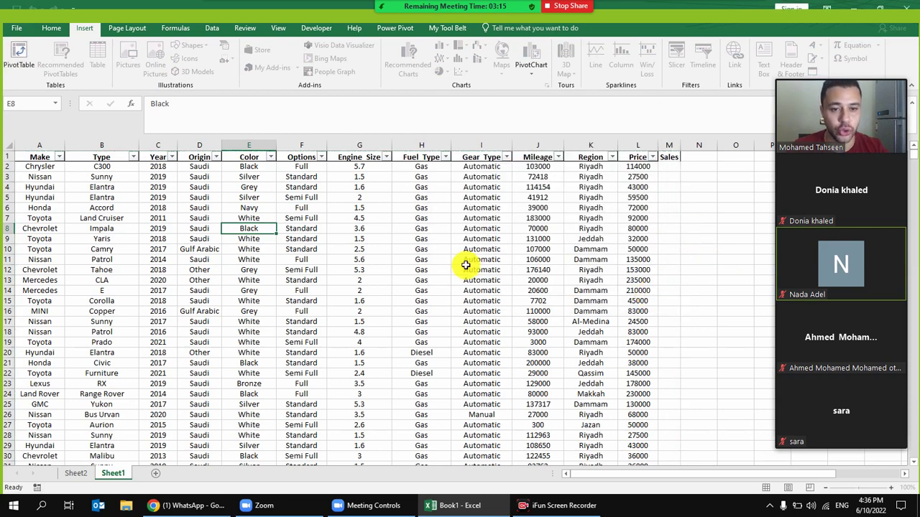
click(301, 218)
click(482, 255)
click(251, 231)
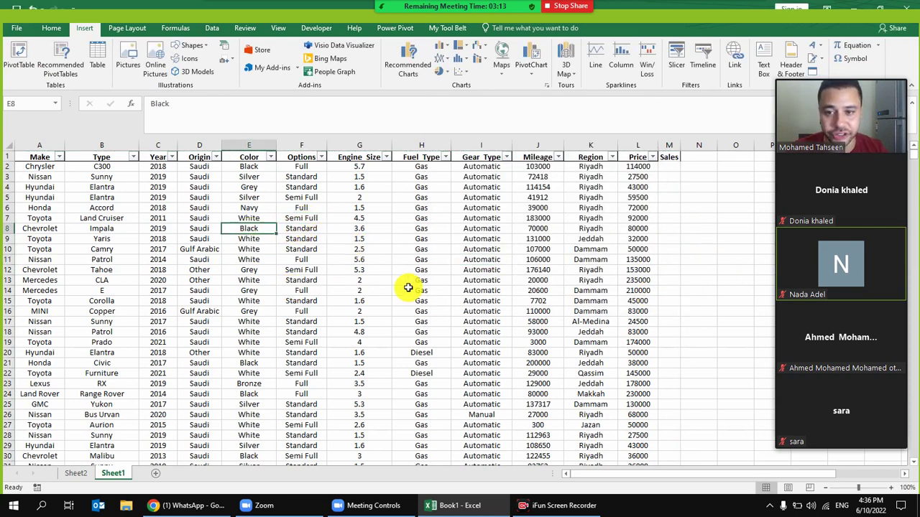
click(585, 218)
click(296, 238)
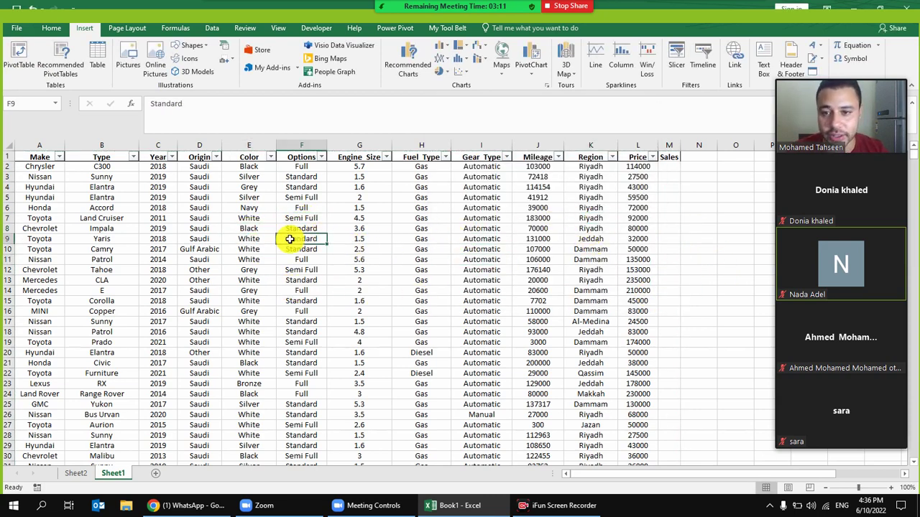
- Create a PivotTable from Sheet1!$A$1:$M$5509 on a new worksheet, with the data added to the Data Model
click(19, 58)
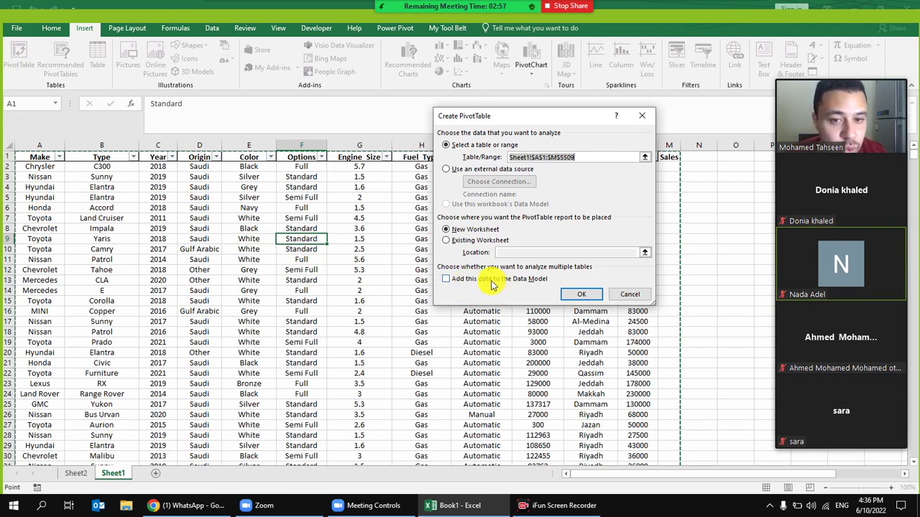
click(447, 280)
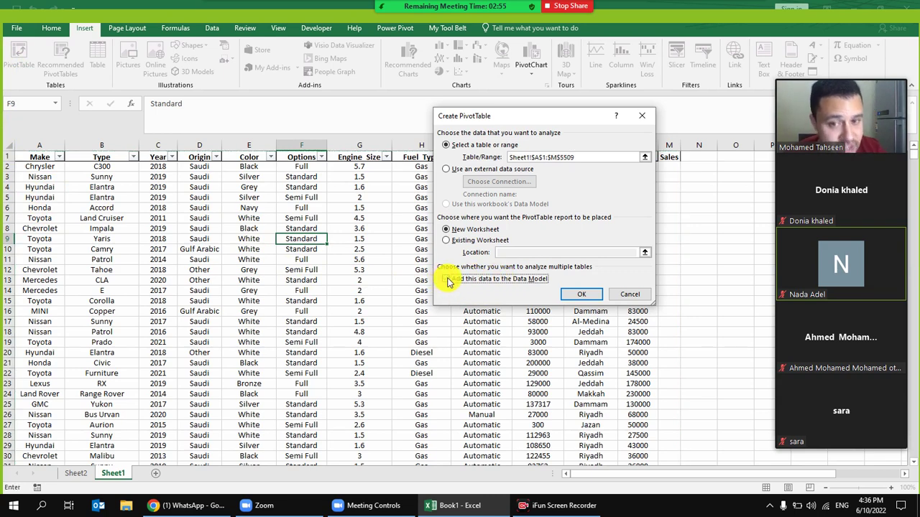
click(592, 294)
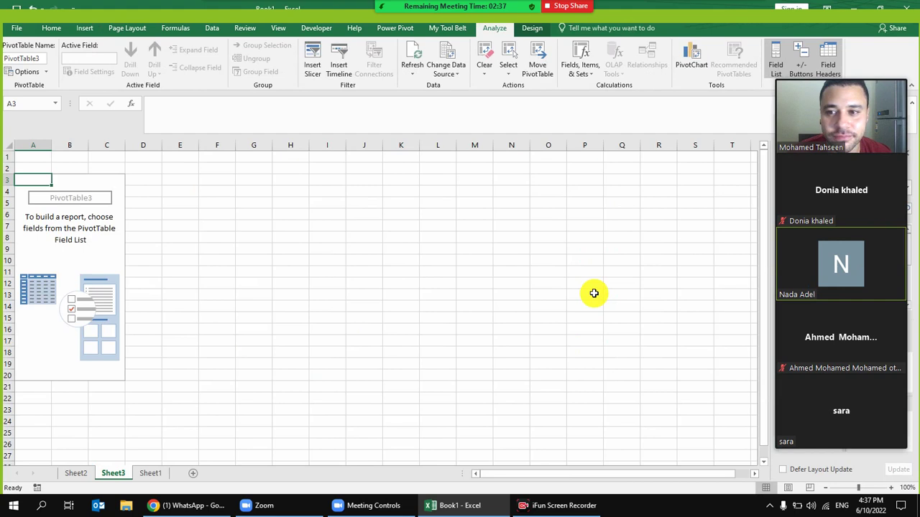
- Hide the Zoom video panel covering the field list and add the Year field to the new pivot table's rows
mouse_move(349, 10)
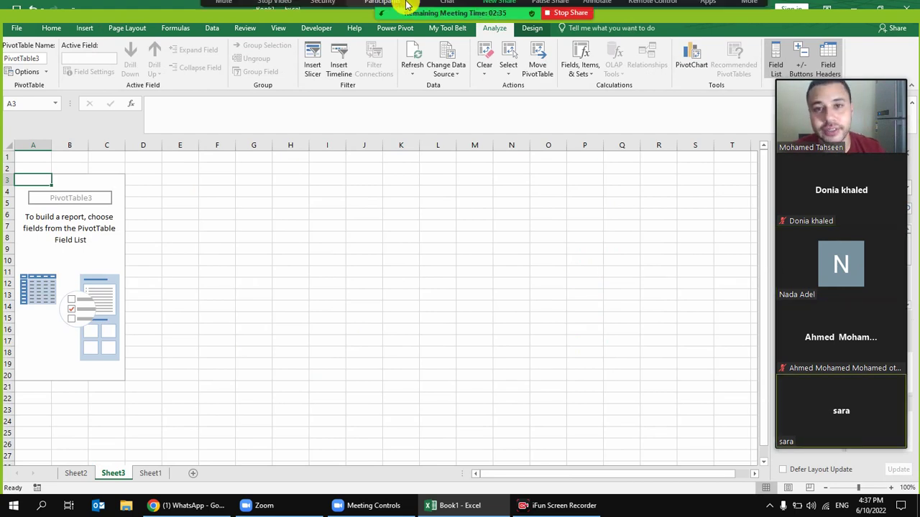
click(260, 17)
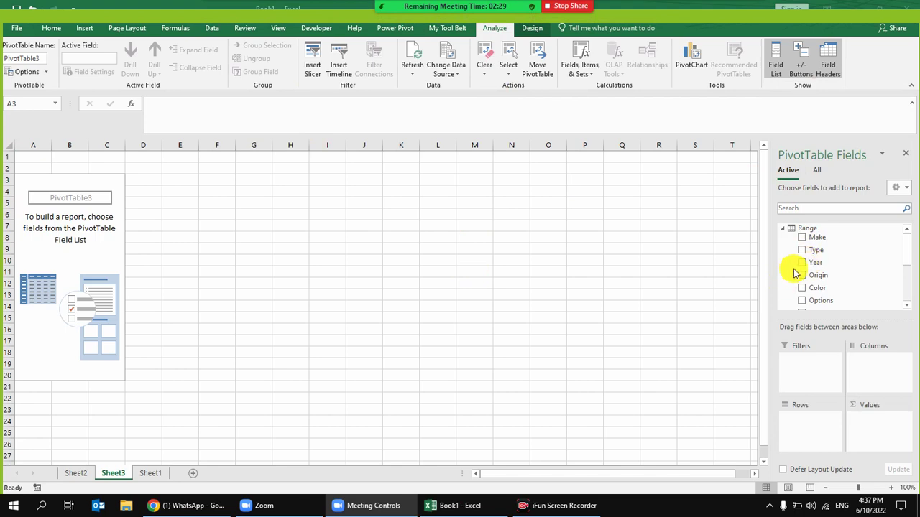
scroll(826, 251, down, 5)
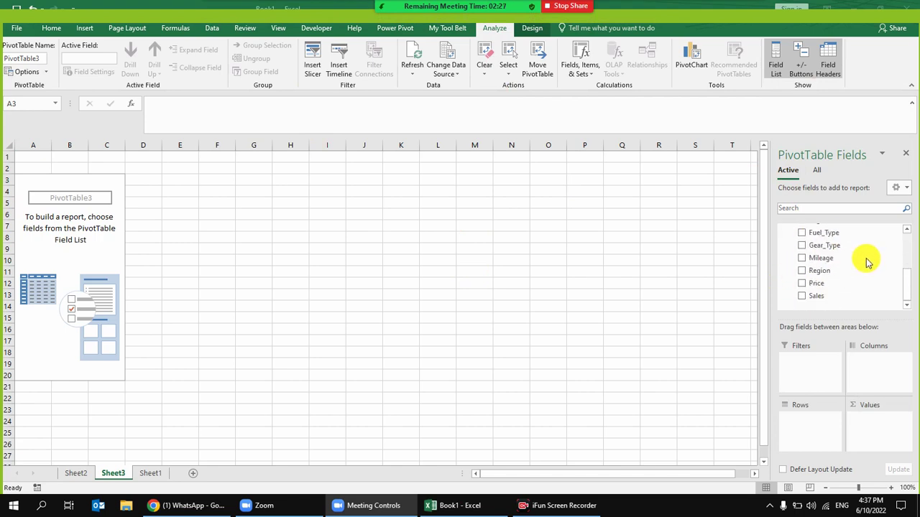
scroll(852, 291, up, 5)
drag(817, 266, 804, 436)
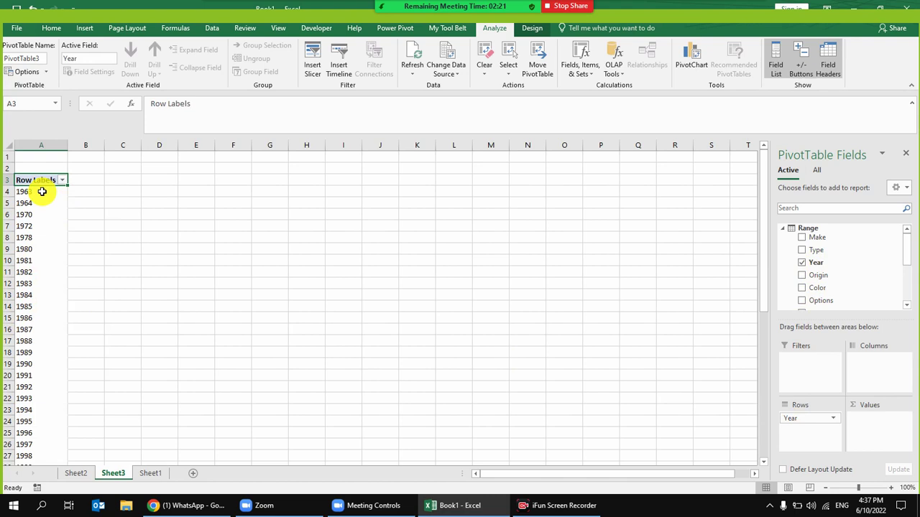
- Filter the pivot table's row labels to year 2021 only and add the Make field to the values
click(62, 180)
click(34, 291)
drag(142, 303, 139, 366)
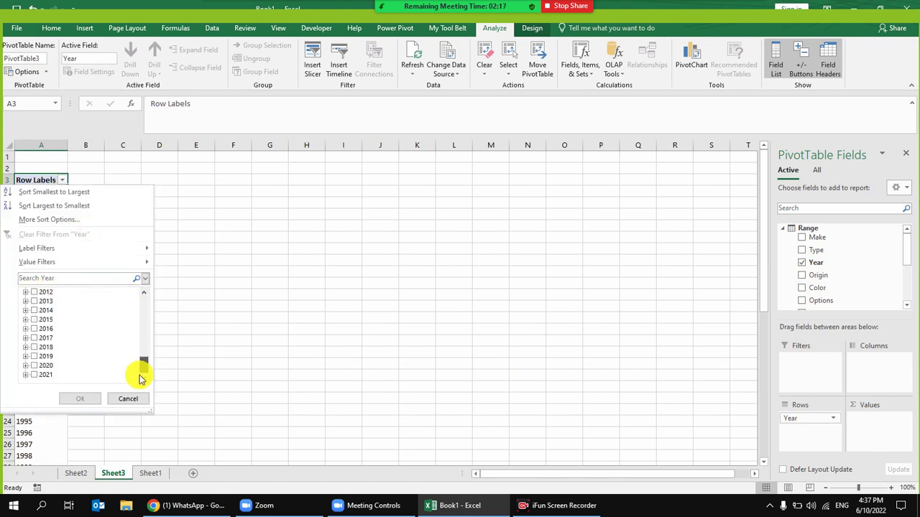
click(34, 375)
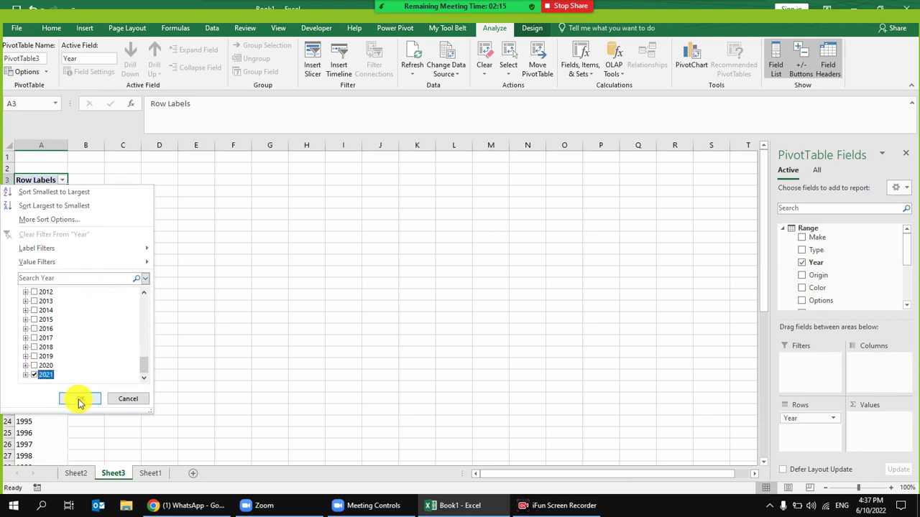
click(78, 399)
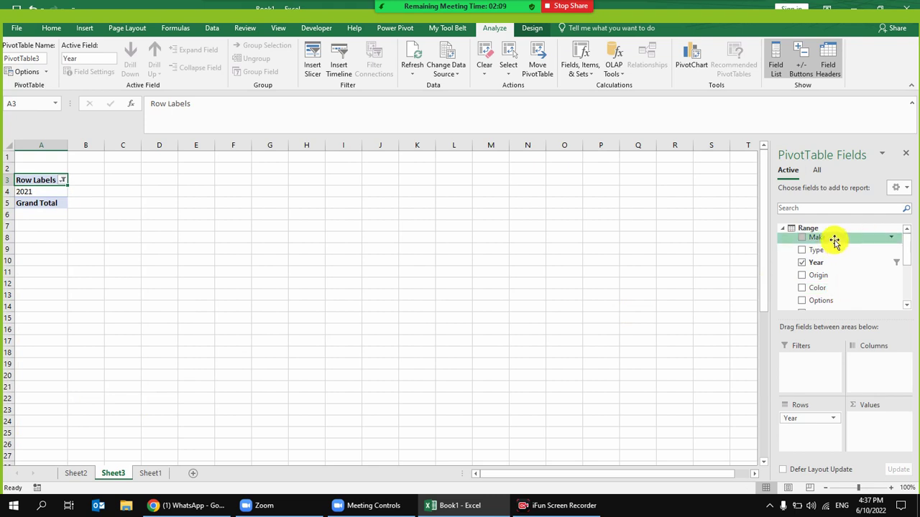
drag(833, 239, 878, 451)
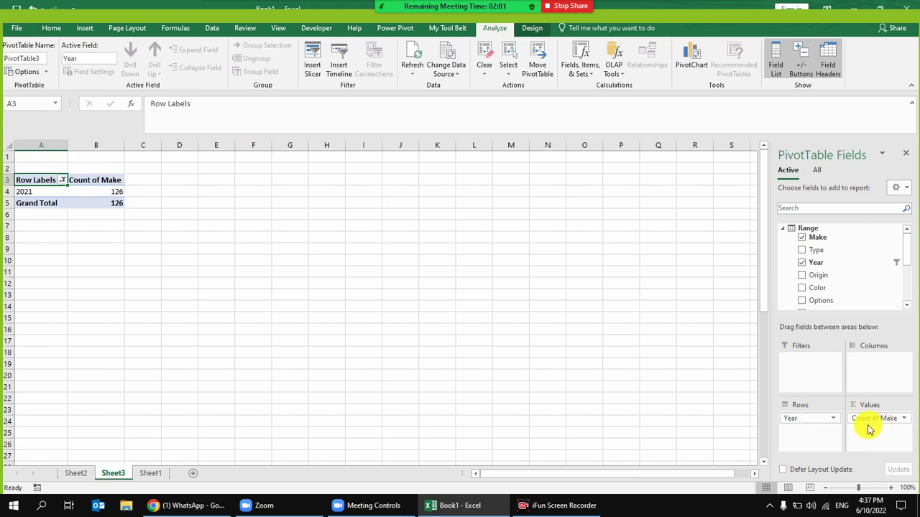
- Filter Sheet1's Year column to 2021 and select the Make column to compare its count with the pivot table on Sheet3
click(150, 473)
click(119, 207)
drag(570, 199, 28, 258)
click(158, 249)
click(171, 156)
click(213, 265)
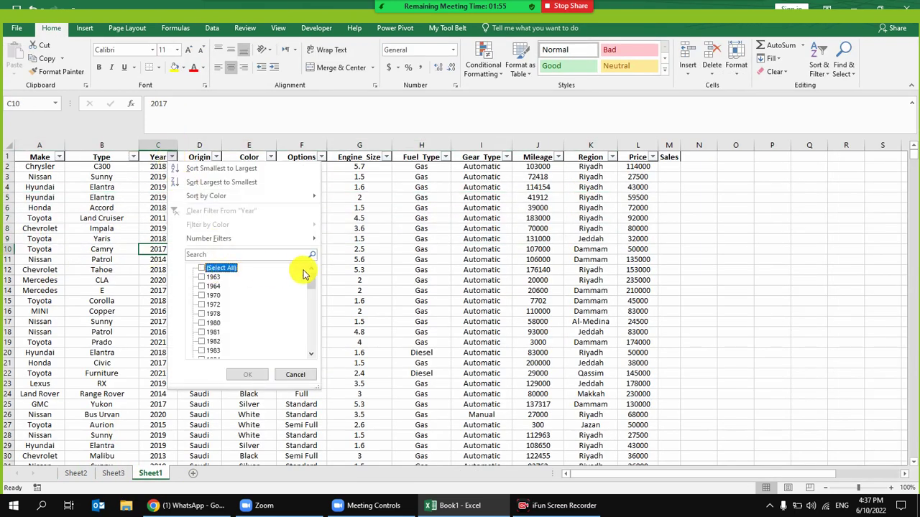
scroll(238, 357, down, 3)
click(232, 352)
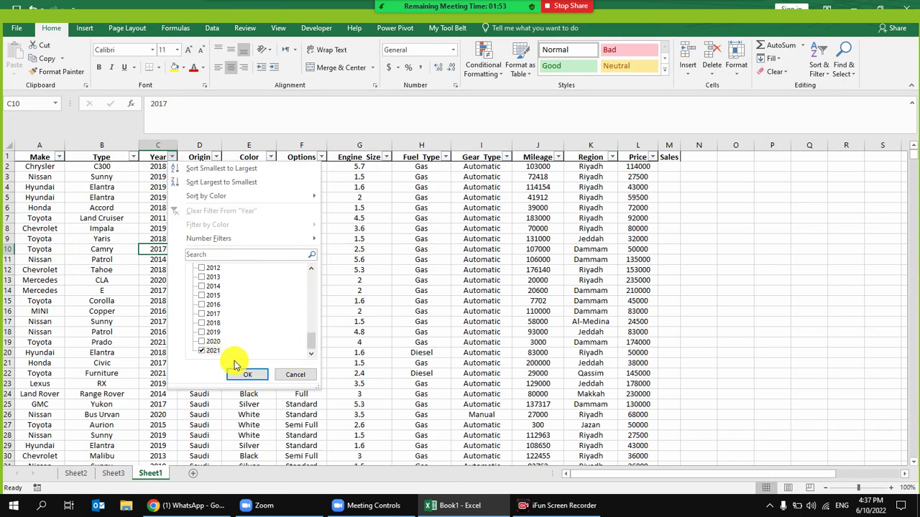
click(247, 374)
click(45, 144)
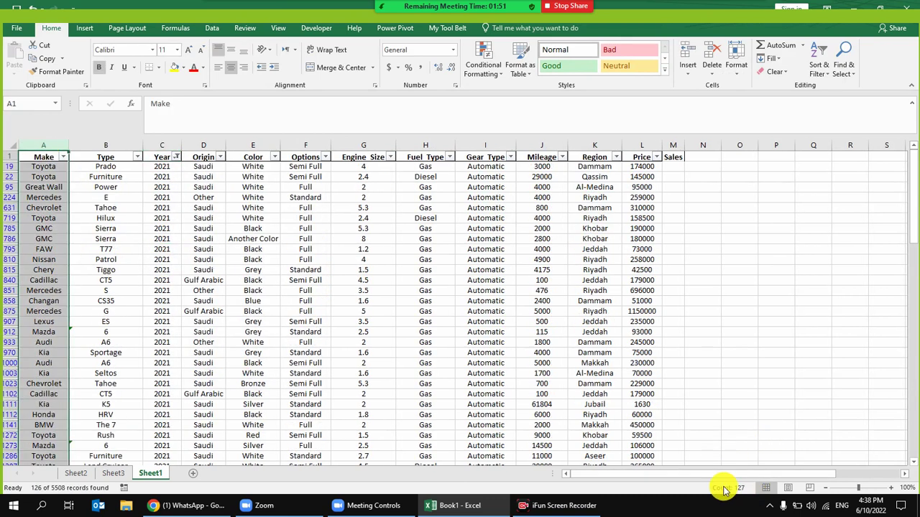
click(126, 471)
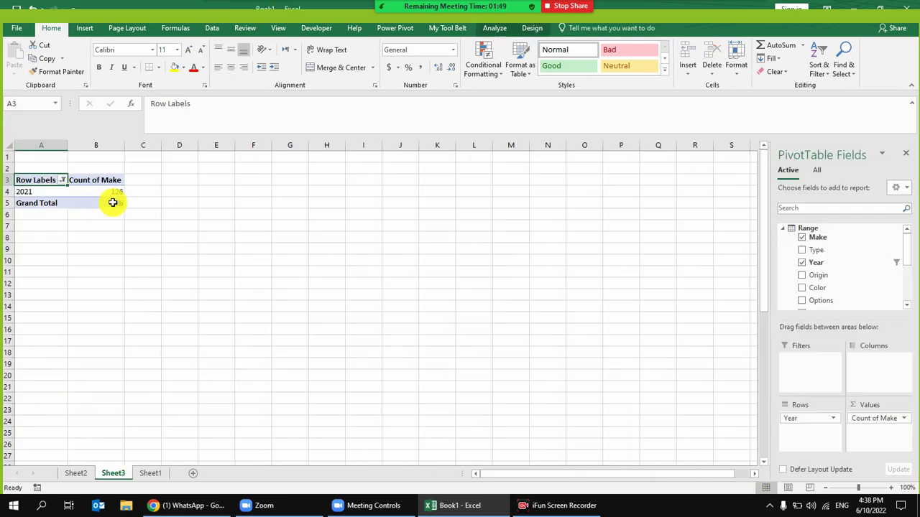
- Point out the repeated makes among the 2021 rows on Sheet1 and clear the Year filter
click(151, 472)
drag(54, 166, 55, 181)
click(59, 238)
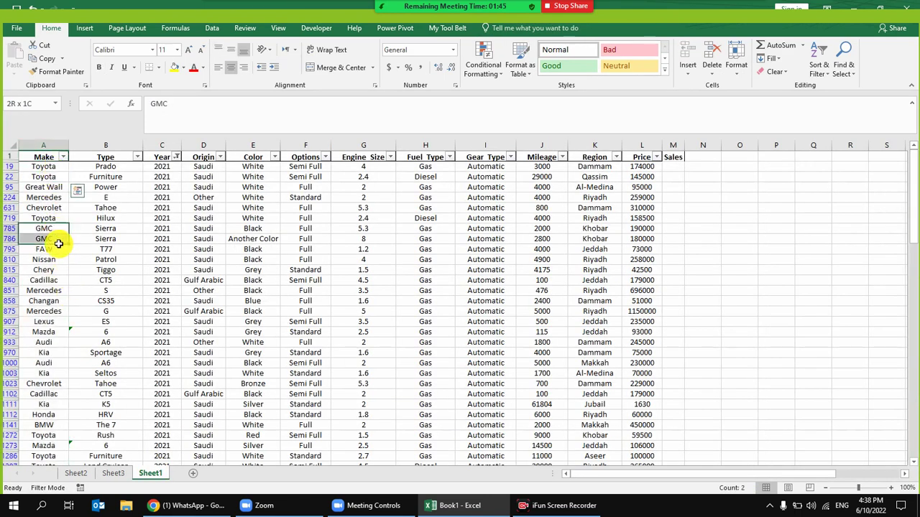
click(192, 269)
click(213, 29)
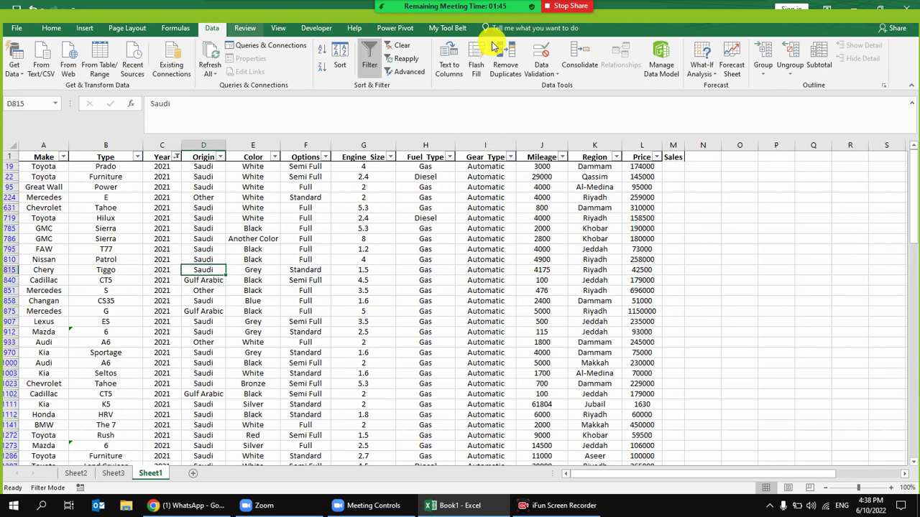
click(401, 46)
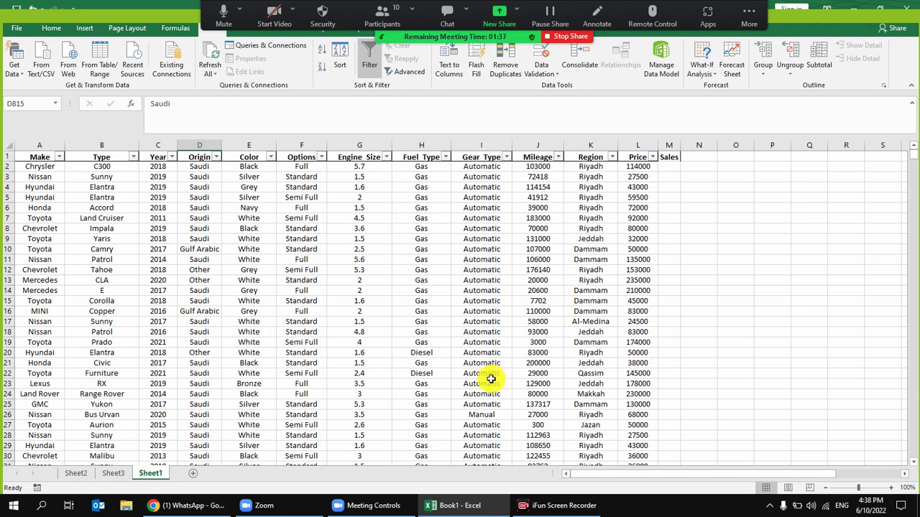
- Examine the repeated Hyundai Elantra rows and the neighbouring Make values in the Sheet1 data
click(59, 190)
drag(59, 193, 441, 193)
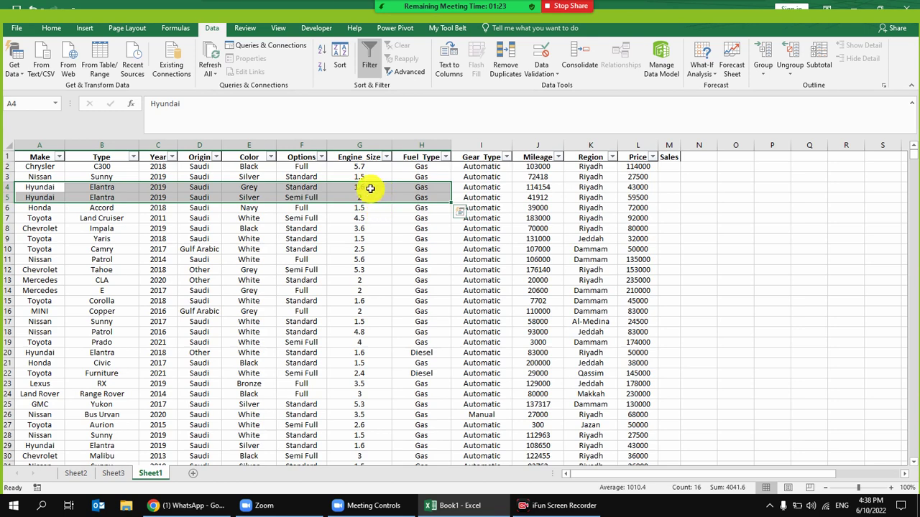
click(330, 270)
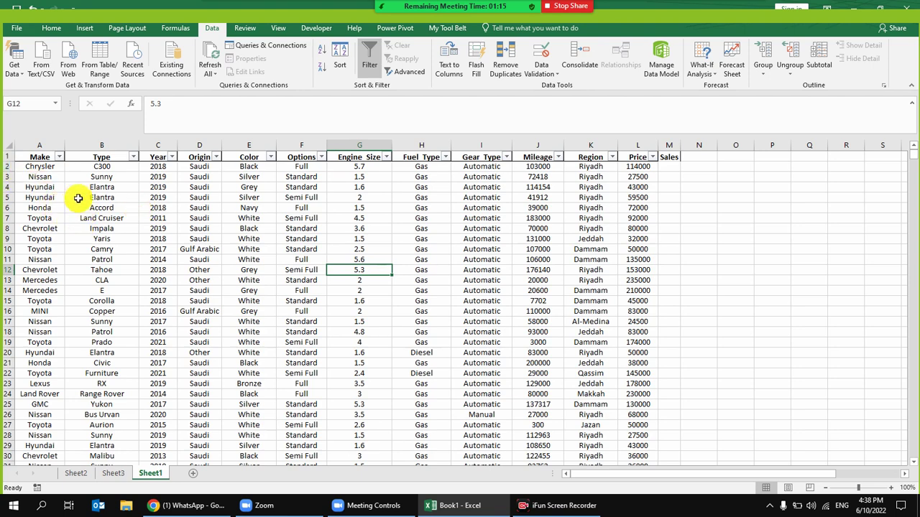
drag(43, 185, 39, 228)
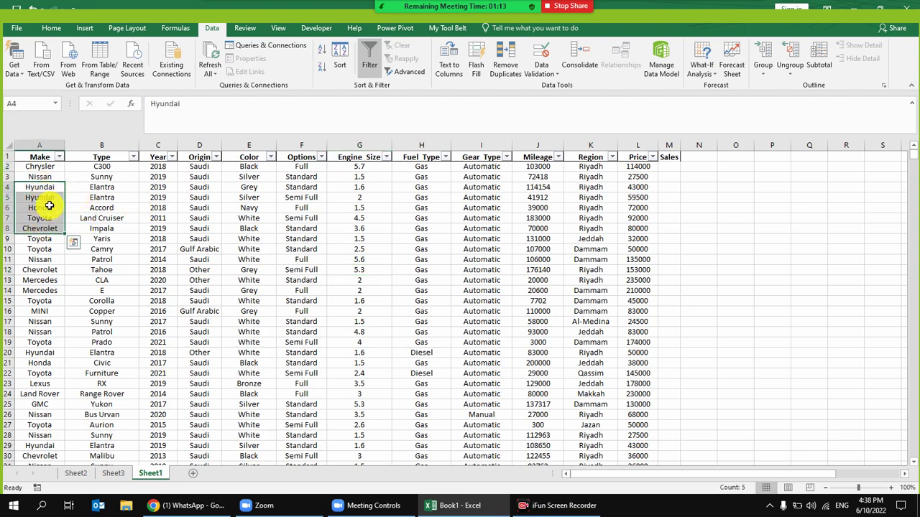
click(158, 232)
- Change the Make value field of the Sheet3 pivot table to be summarized by Distinct Count
click(113, 474)
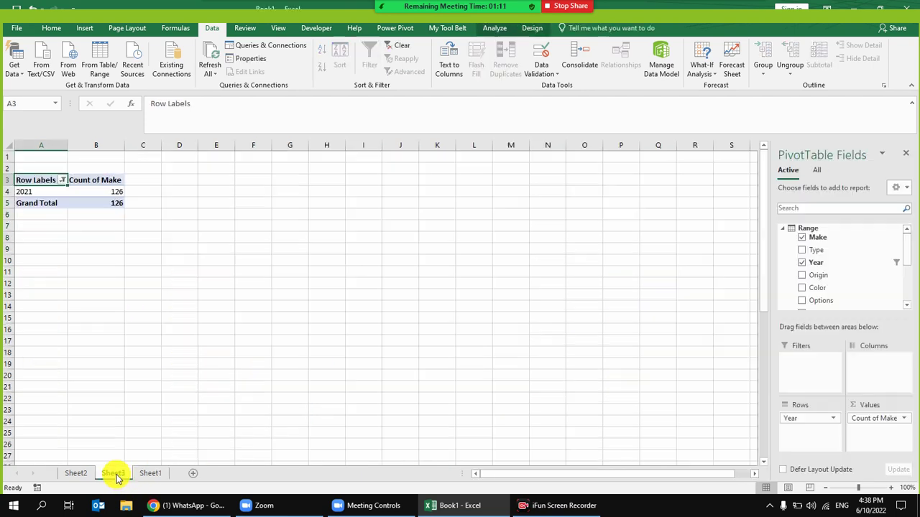
click(101, 191)
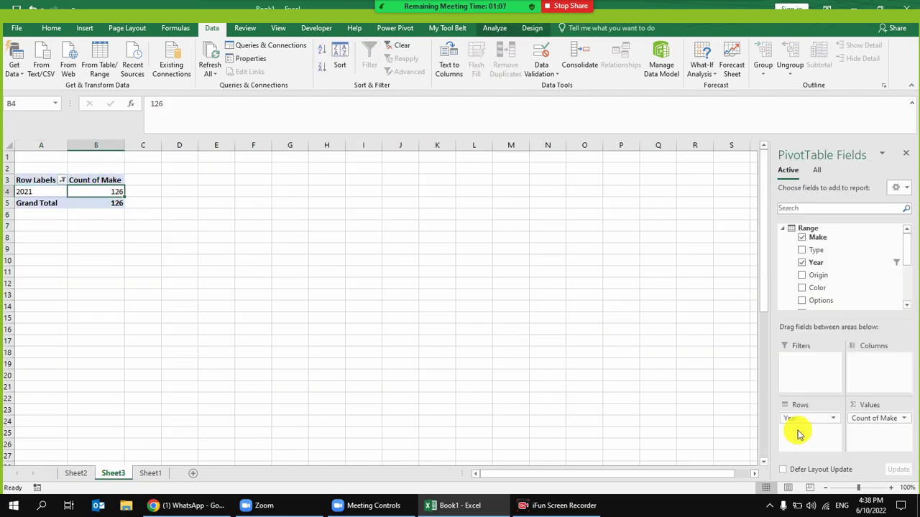
click(901, 419)
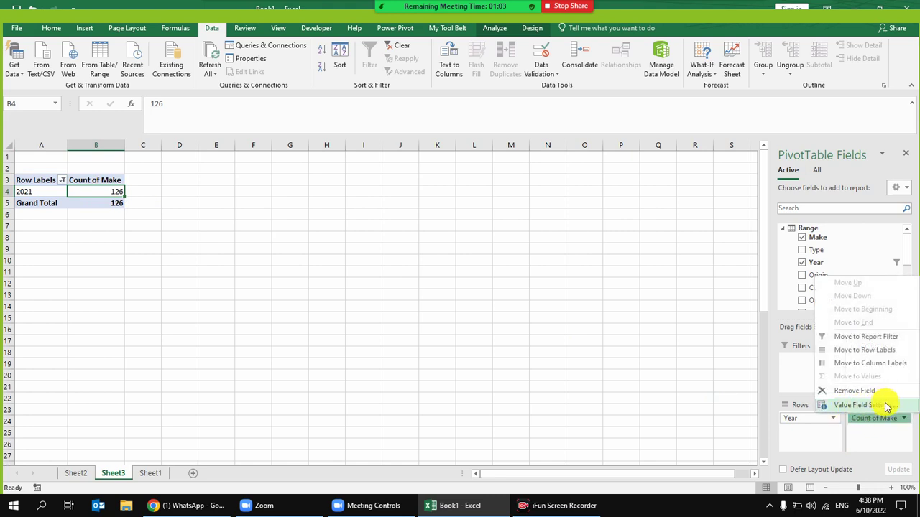
click(884, 406)
scroll(488, 241, down, 3)
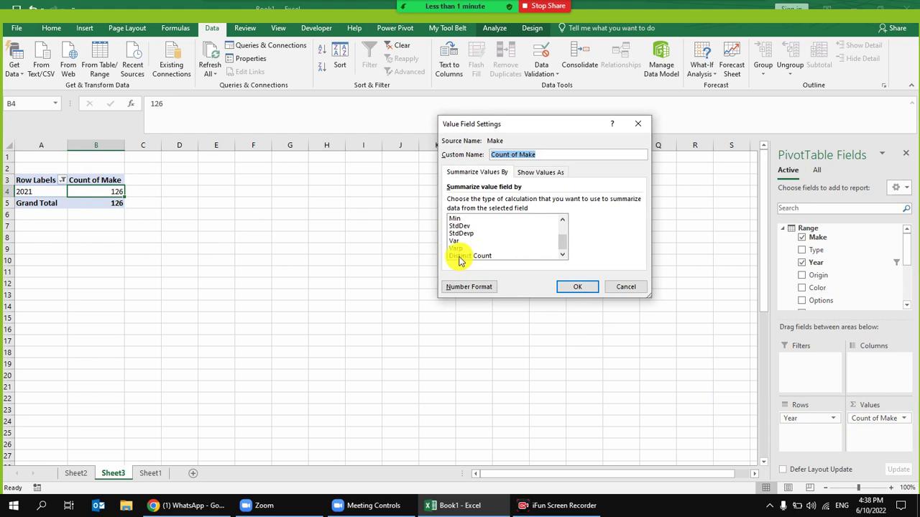
click(483, 257)
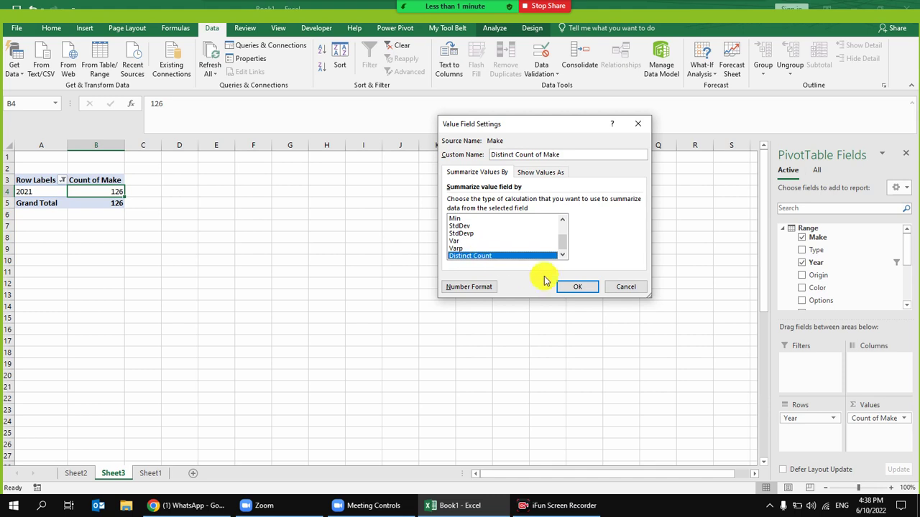
click(585, 286)
- Add the Color field to the pivot table's values and summarize it by Distinct Count
mouse_move(143, 207)
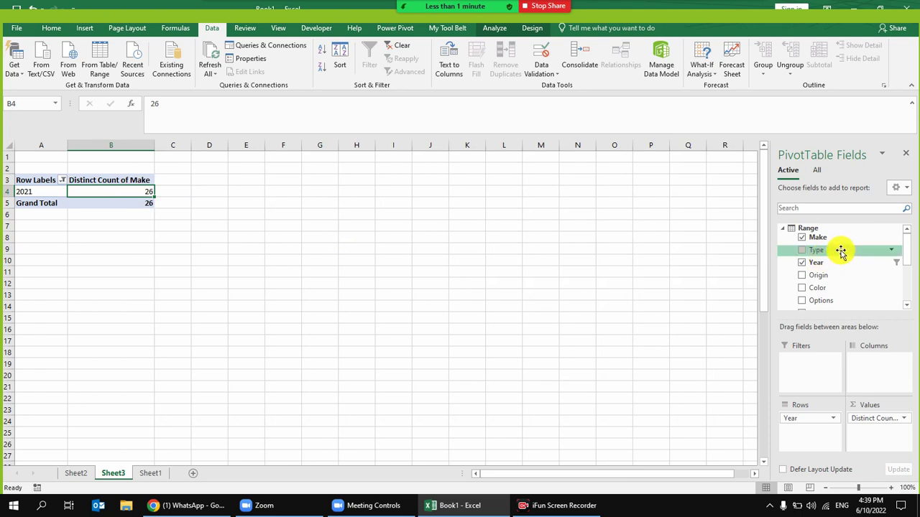
scroll(826, 277, down, 1)
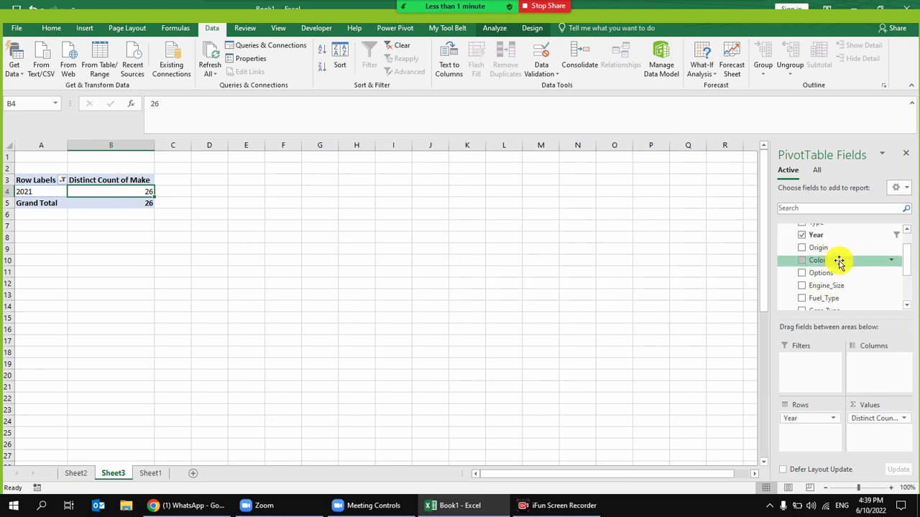
drag(839, 261, 866, 434)
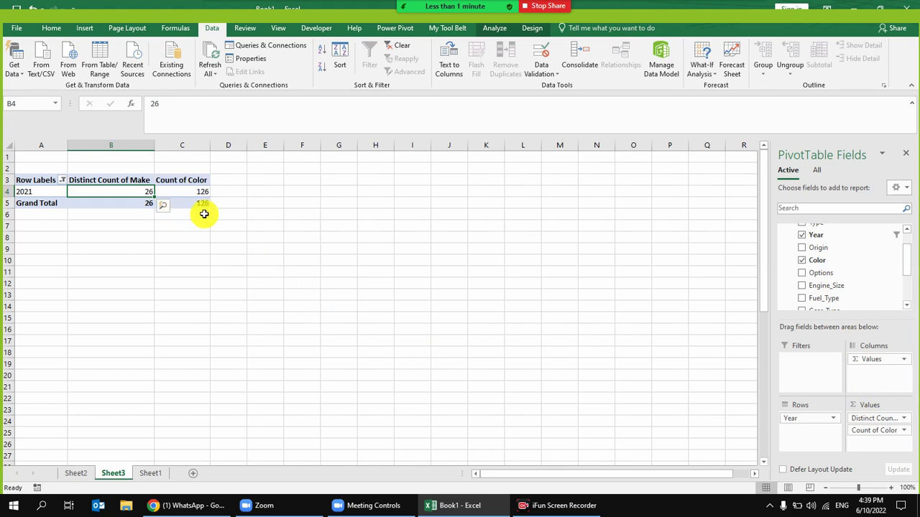
mouse_move(200, 191)
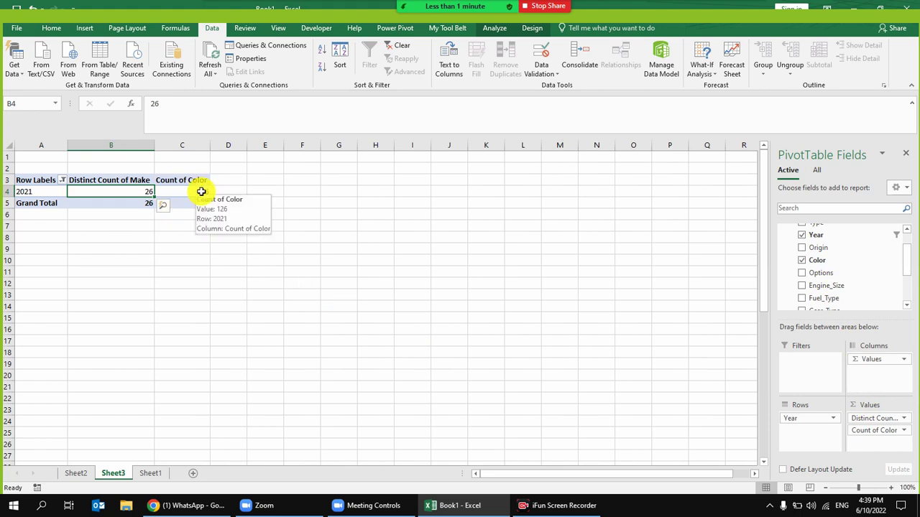
click(201, 191)
click(892, 432)
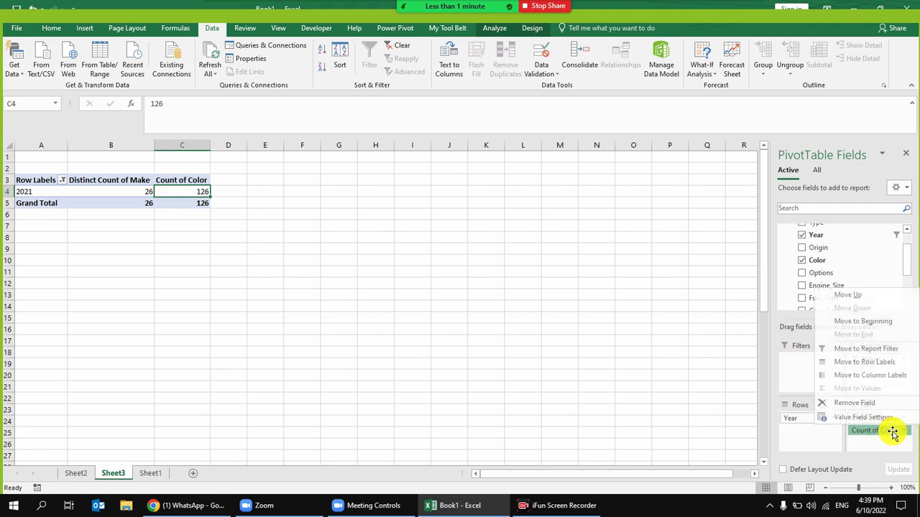
click(866, 416)
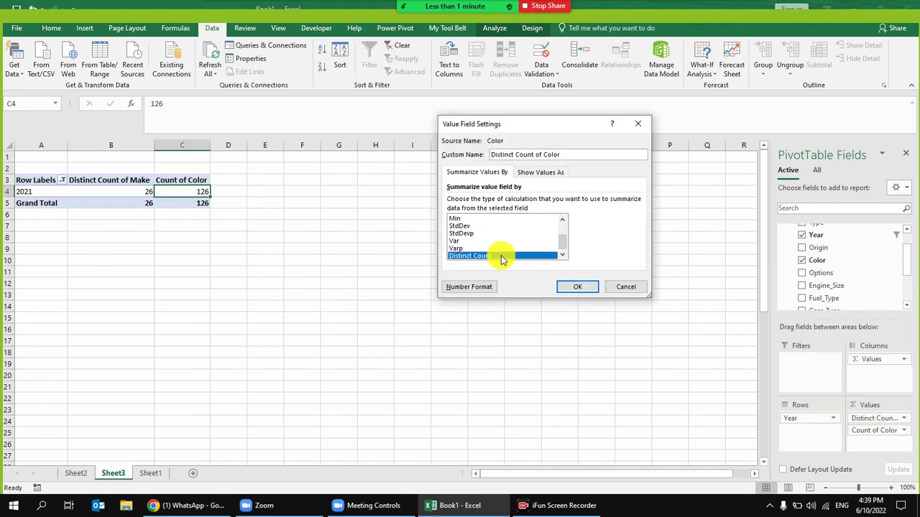
double_click(503, 257)
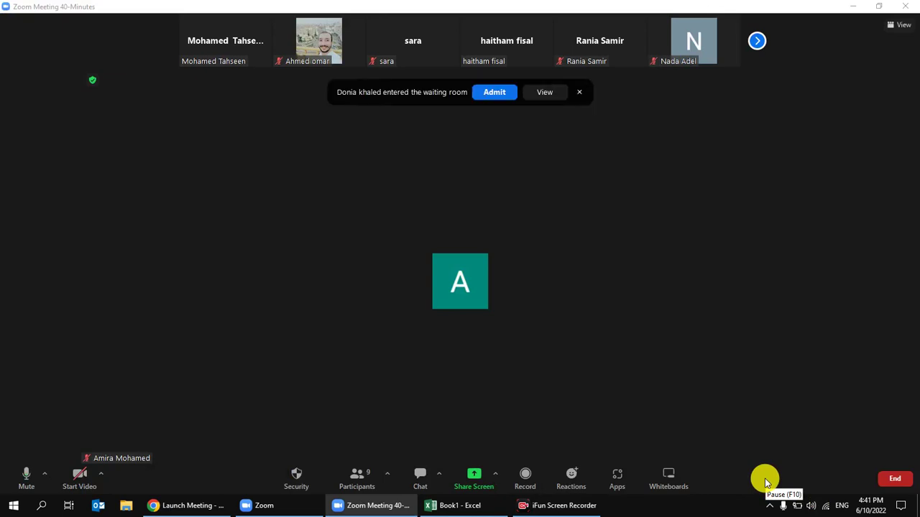
- Admit the participant from the waiting room into the Zoom meeting and start the camera video
click(491, 94)
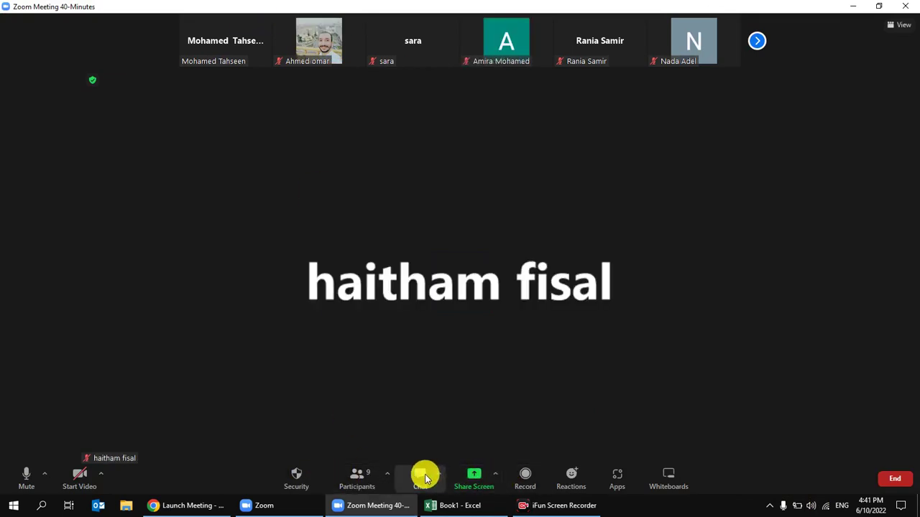
click(71, 486)
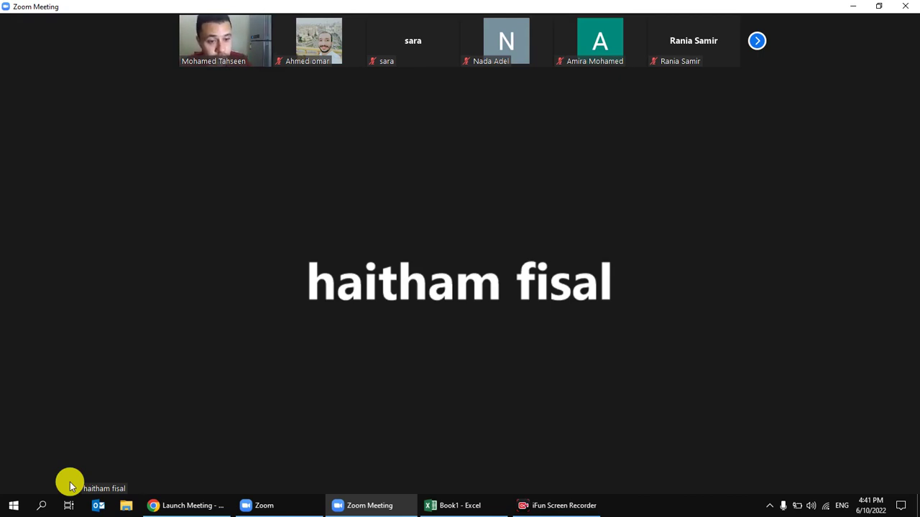
- Raise the computer's speaker volume and return to the Zoom meeting
click(812, 506)
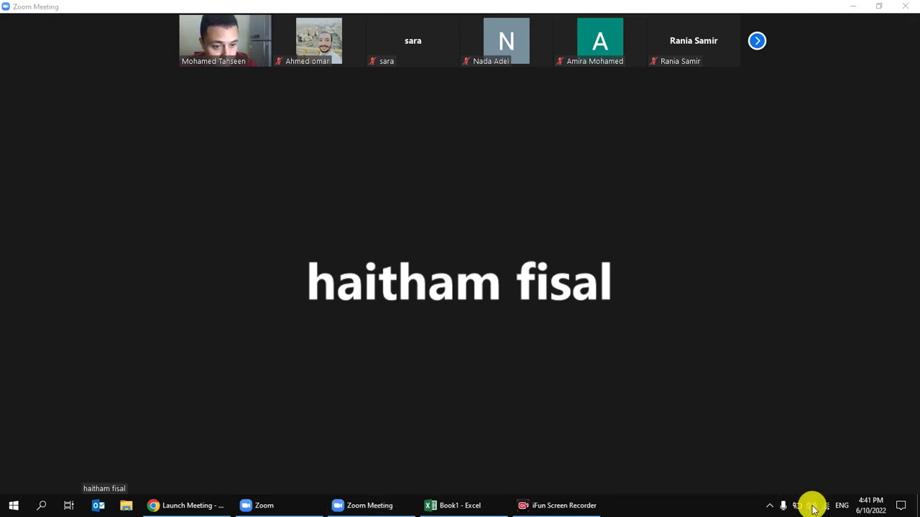
scroll(807, 477, up, 13)
click(591, 265)
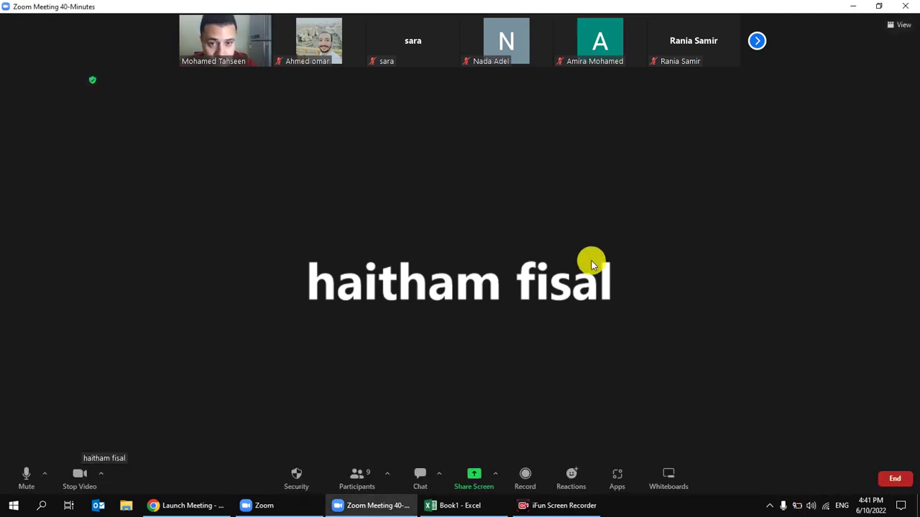
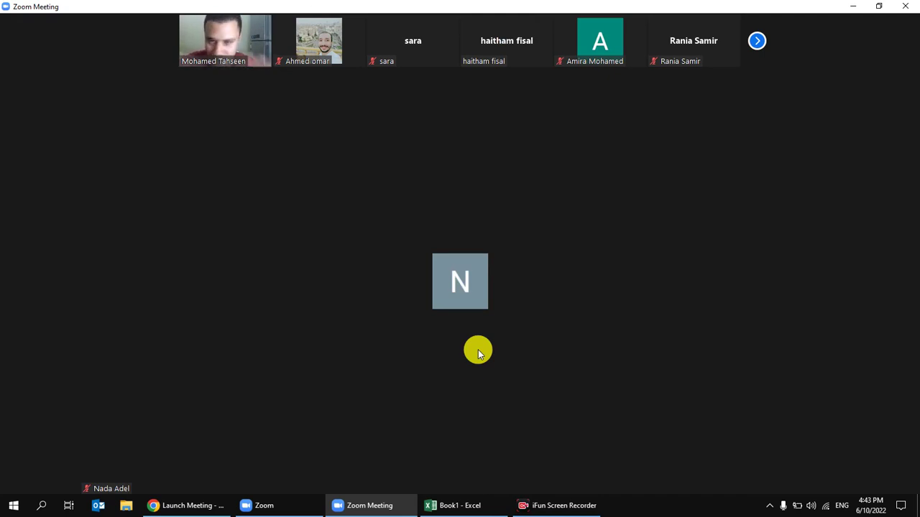
- Share a portion of the screen in the Zoom meeting and minimize the Zoom home window
mouse_move(630, 288)
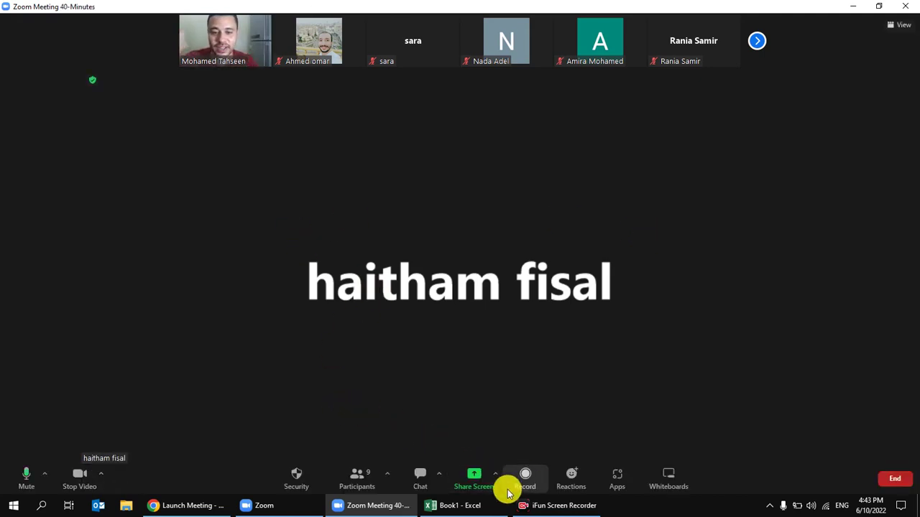
click(472, 480)
click(450, 146)
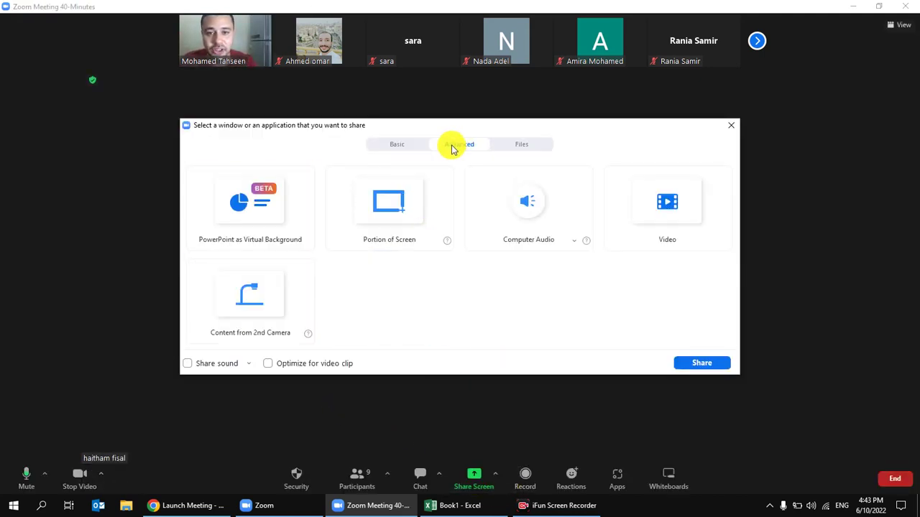
double_click(399, 199)
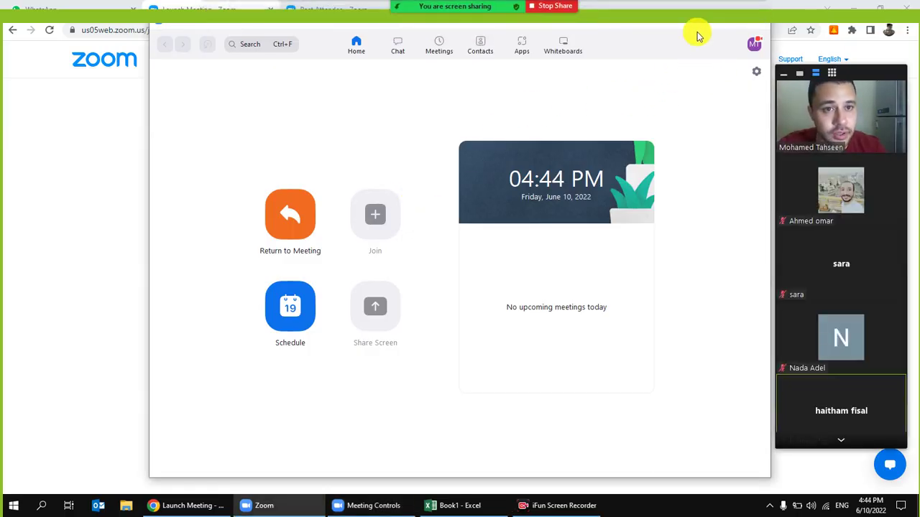
drag(600, 34, 606, 67)
click(695, 54)
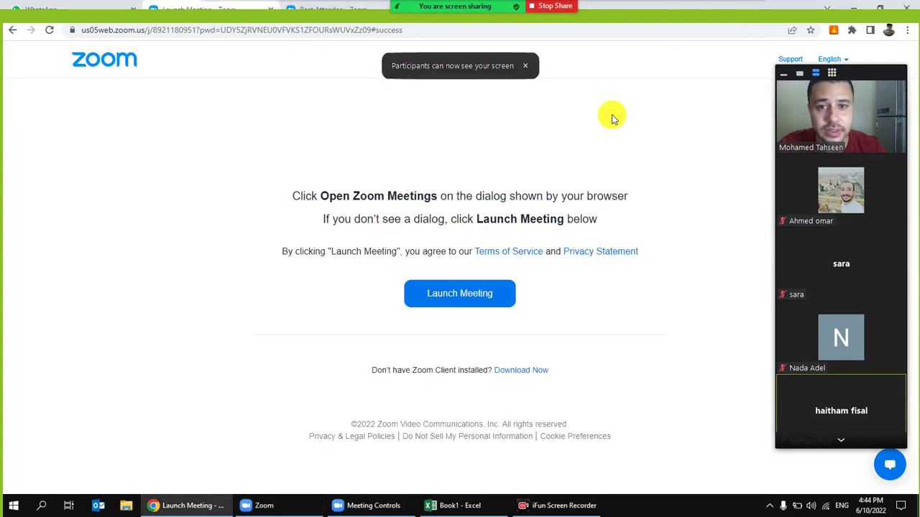
- Minimize the browser to bring the Excel workbook into view and admit the waiting participant to the Zoom meeting
click(854, 7)
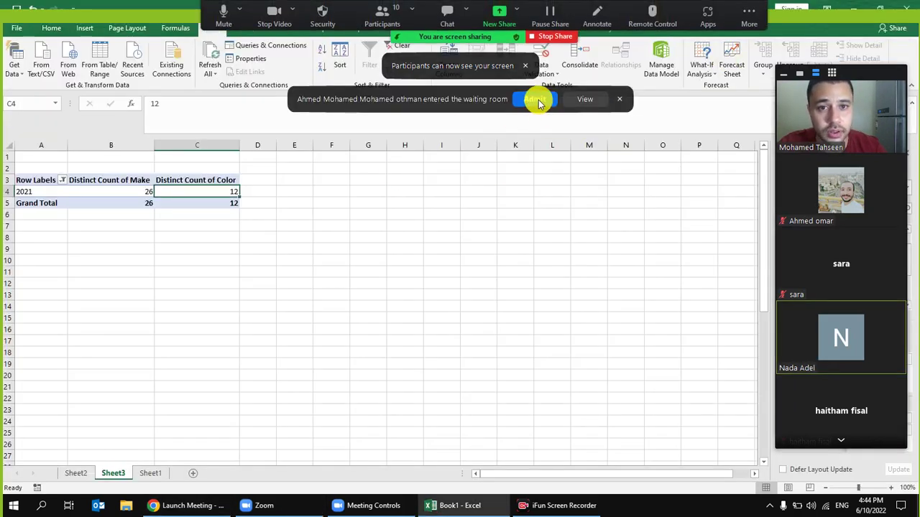
click(536, 99)
- Exit the blue-icon background program below the hidden notification-area icons and check that list of running programs again
click(774, 508)
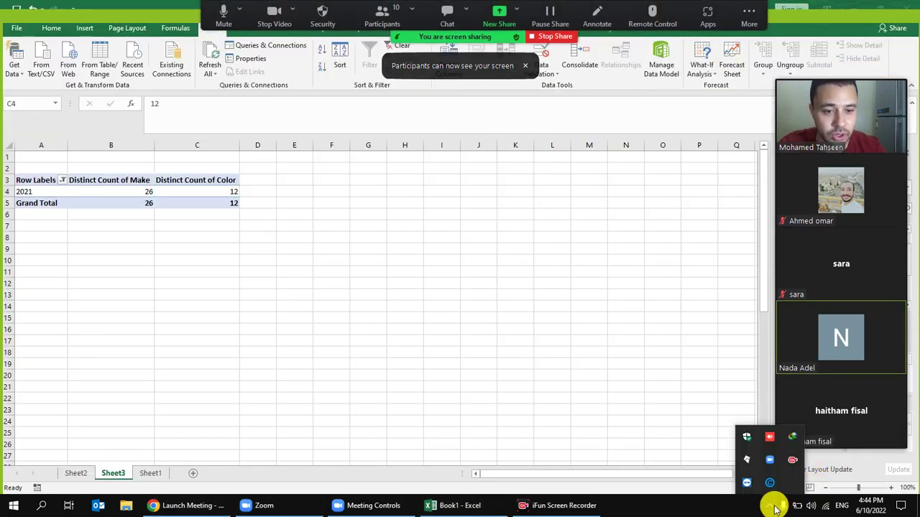
right_click(747, 487)
click(734, 478)
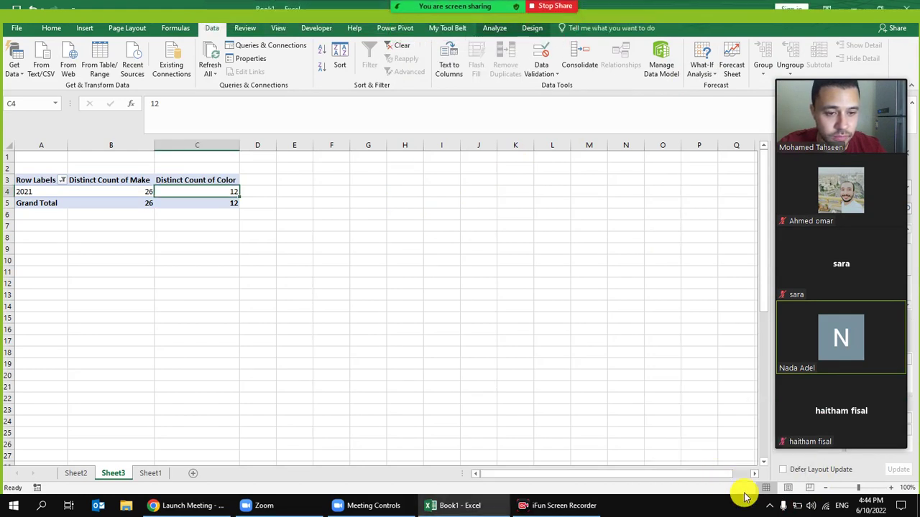
click(770, 506)
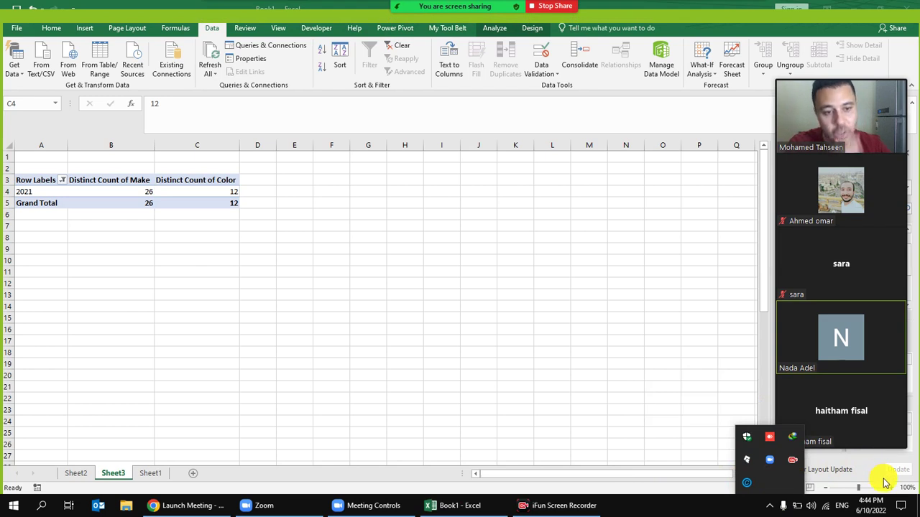
key(Escape)
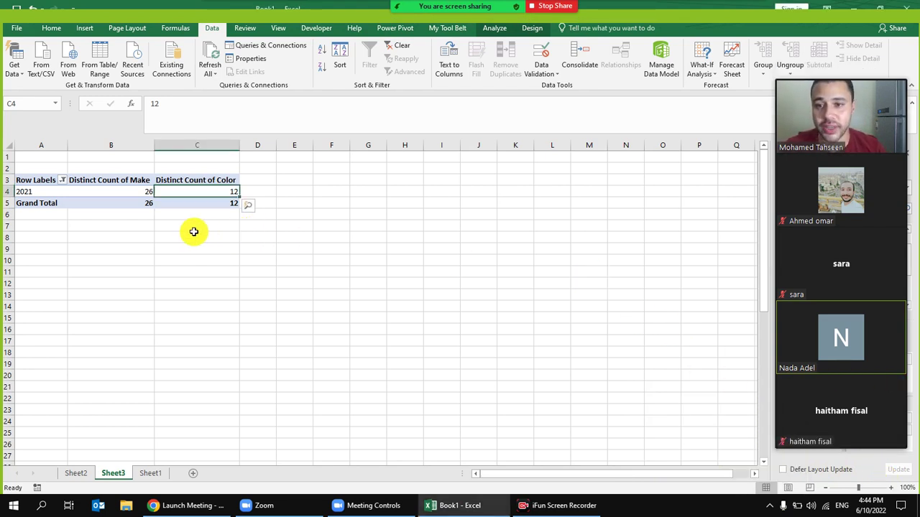
- Remove the Make field from the Sheet3 pivot table
click(120, 191)
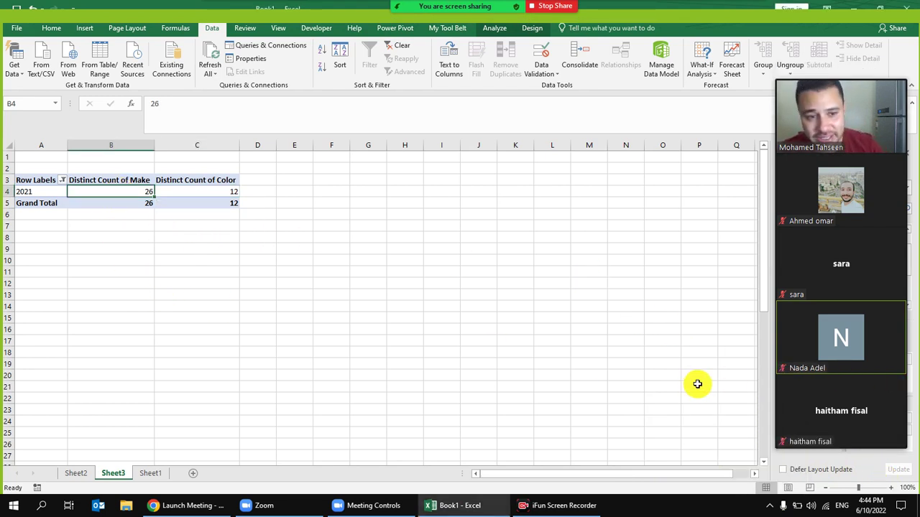
mouse_move(376, 7)
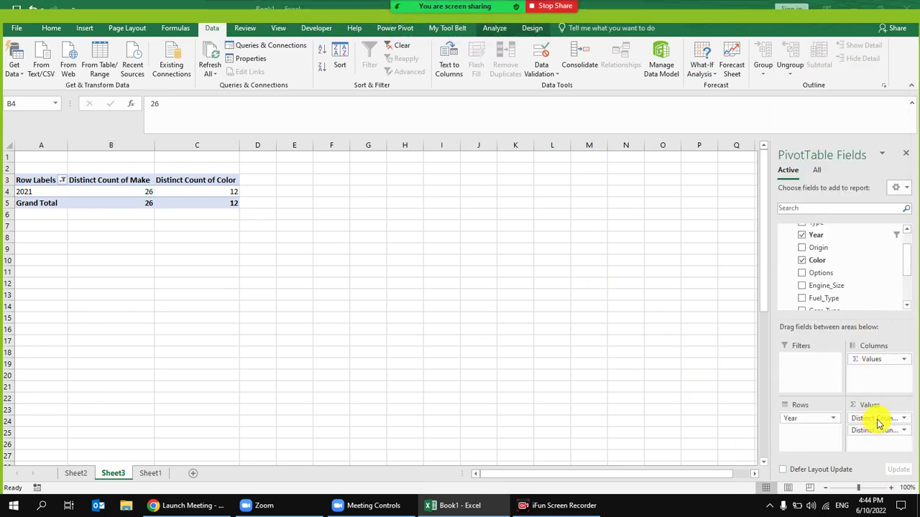
scroll(819, 280, up, 2)
click(802, 237)
- Examine the repeated Elantra entries in Sheet1's Type column and compare their rows across to the Fuel_Type column
click(150, 475)
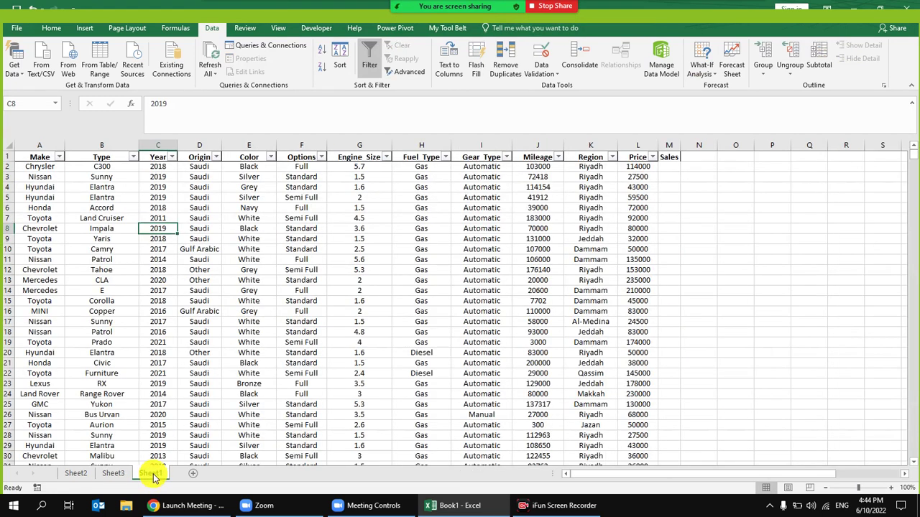
drag(119, 169, 123, 291)
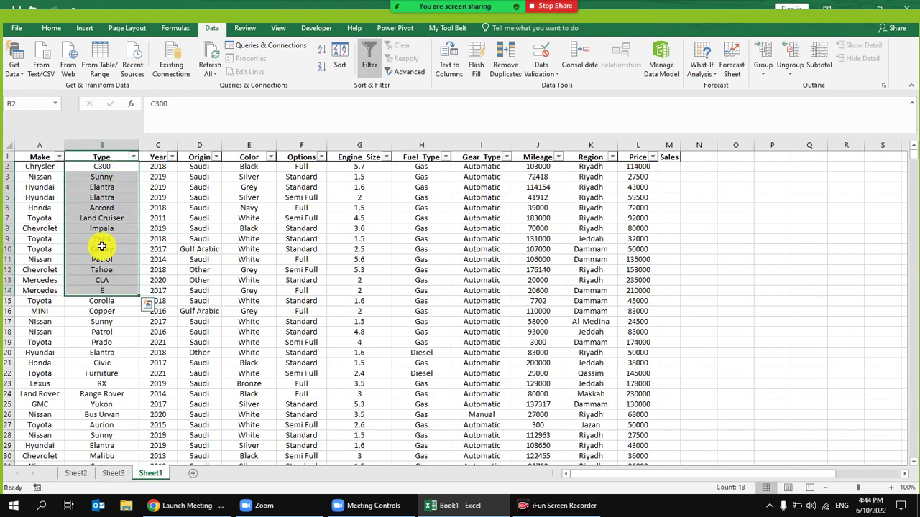
click(109, 198)
click(121, 189)
click(122, 196)
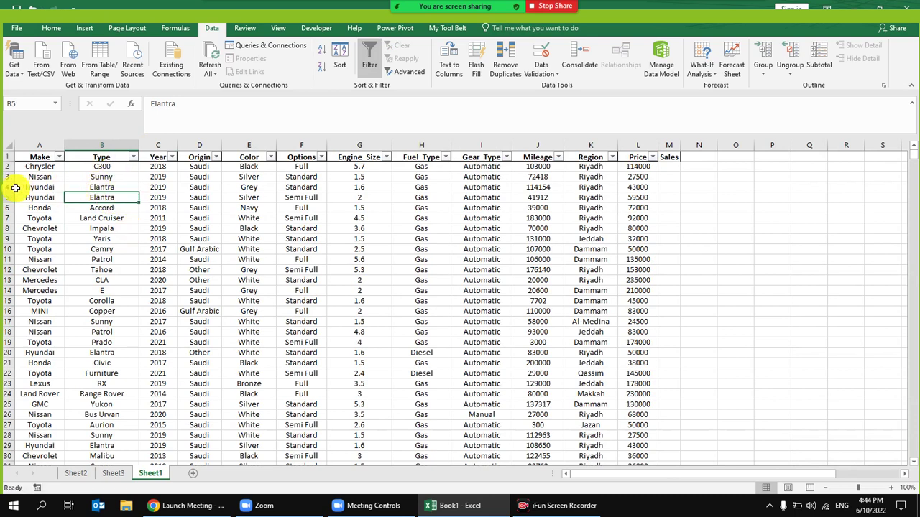
drag(8, 187, 7, 197)
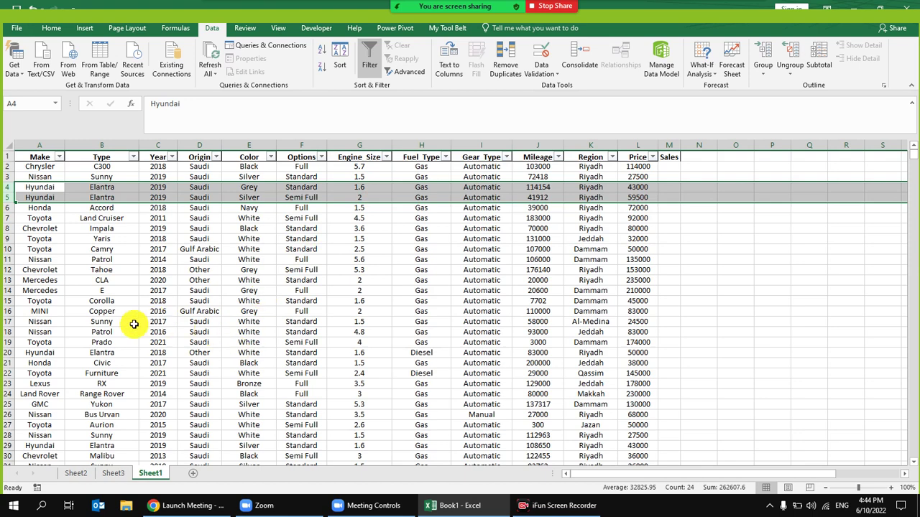
click(113, 352)
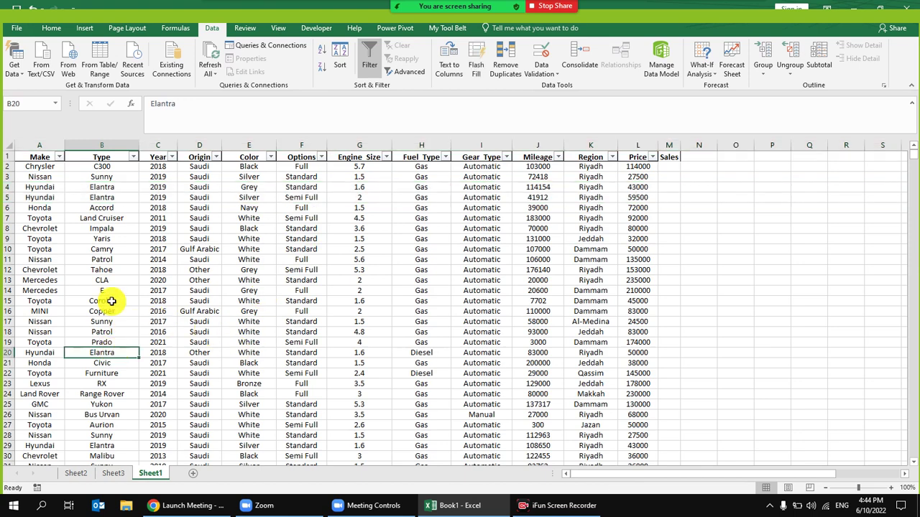
click(117, 198)
click(118, 187)
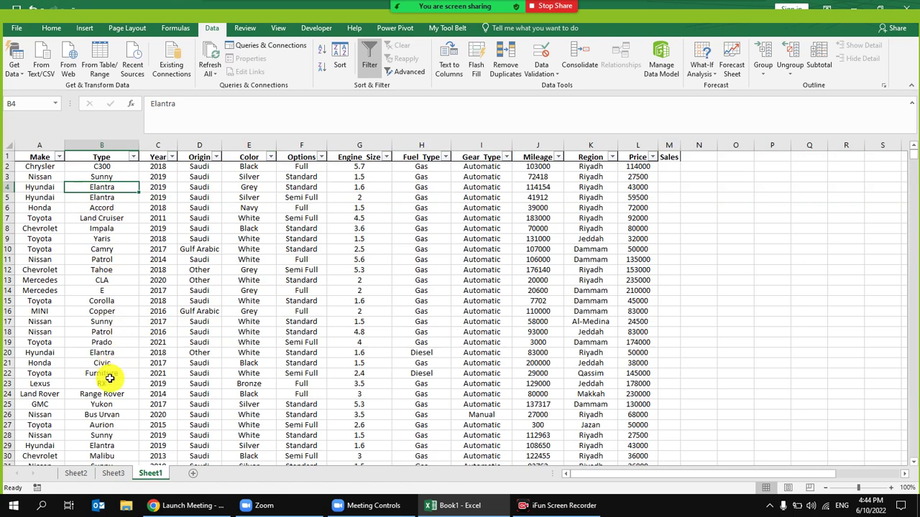
drag(101, 353, 427, 355)
drag(101, 188, 437, 194)
click(434, 188)
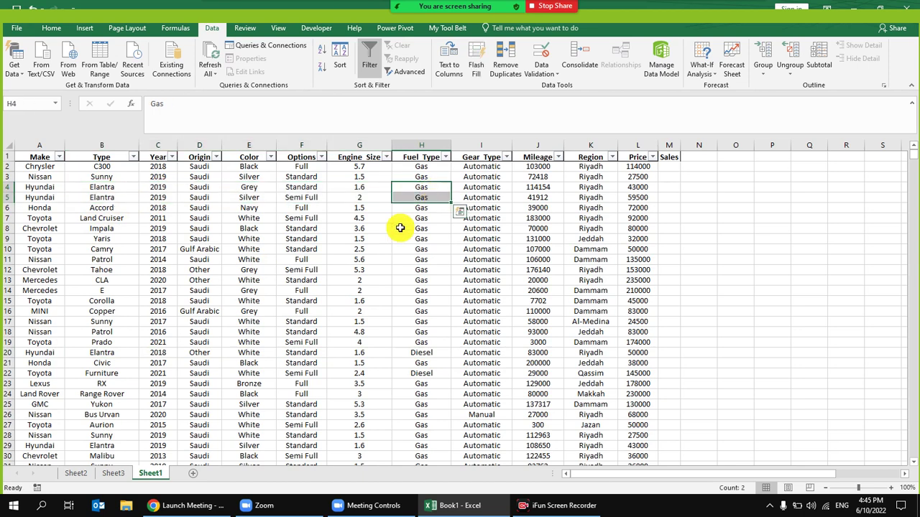
- Filter the Sheet3 pivot table's row labels to include the years 2017, 2018, 2019, 2020 and 2021
click(114, 473)
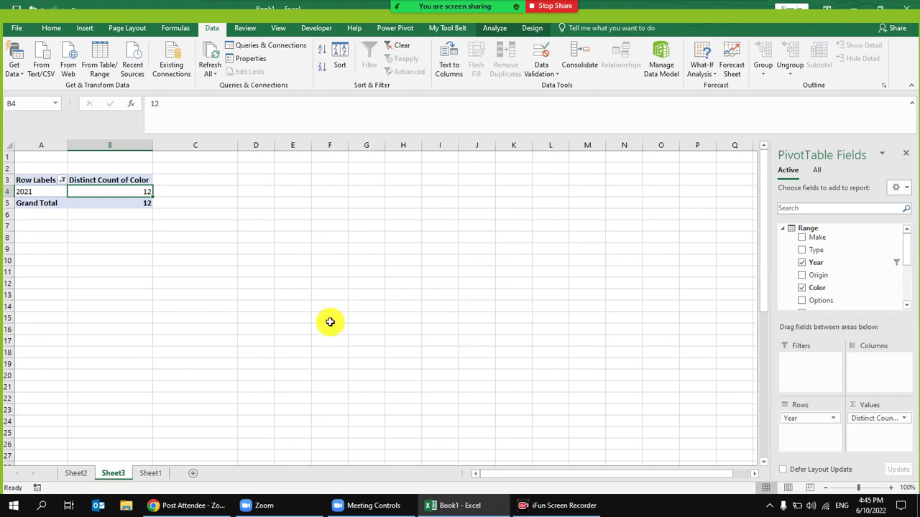
click(62, 180)
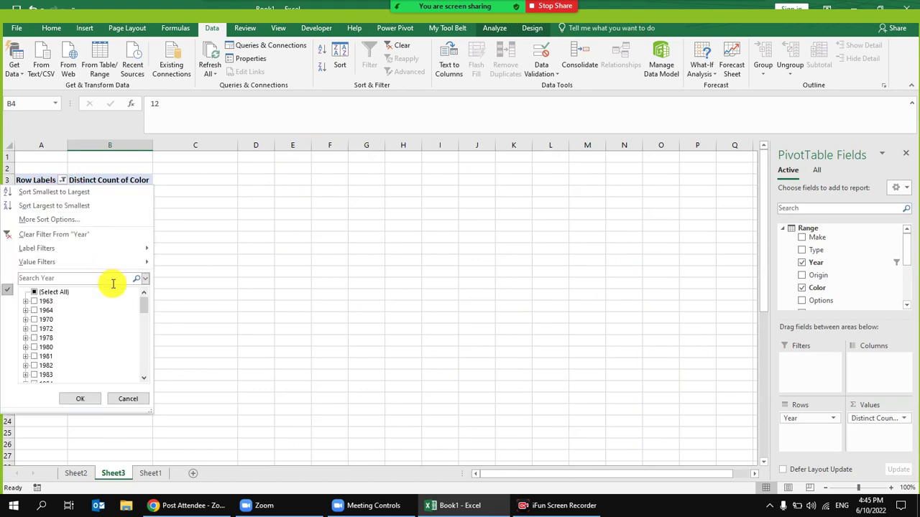
scroll(58, 338, down, 5)
scroll(59, 337, down, 1)
click(36, 366)
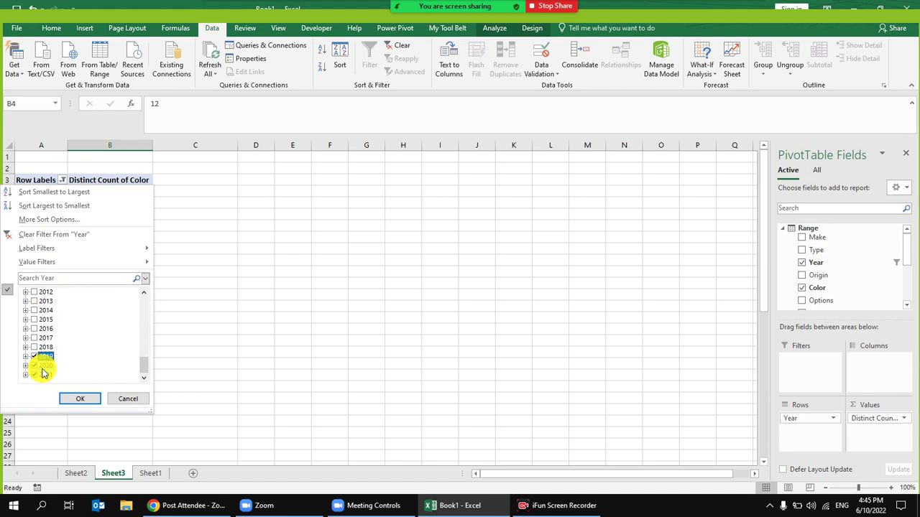
key(Return)
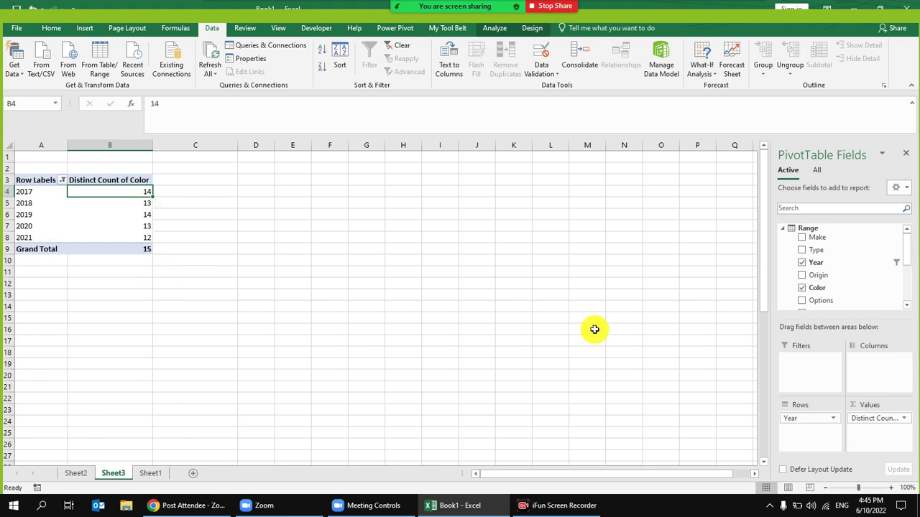
- Center the contents of column B holding the distinct color counts
click(136, 146)
click(52, 27)
click(231, 67)
click(123, 190)
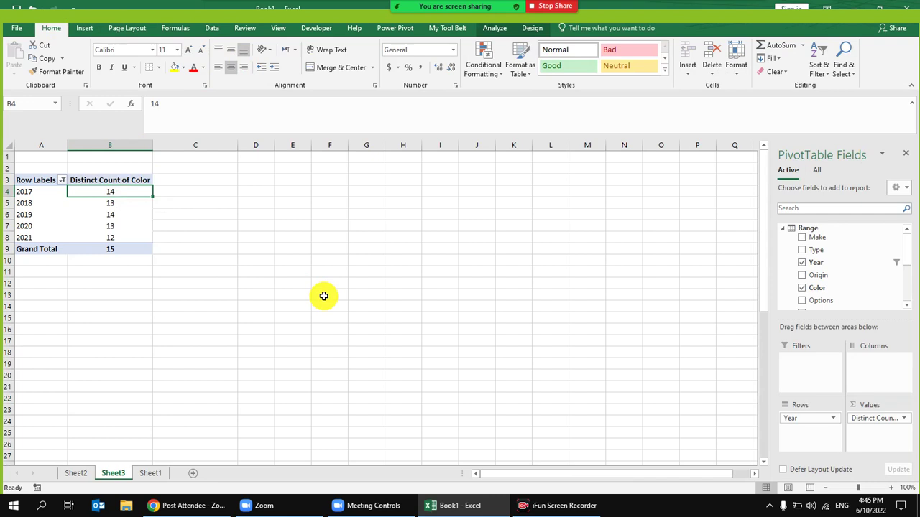
click(120, 204)
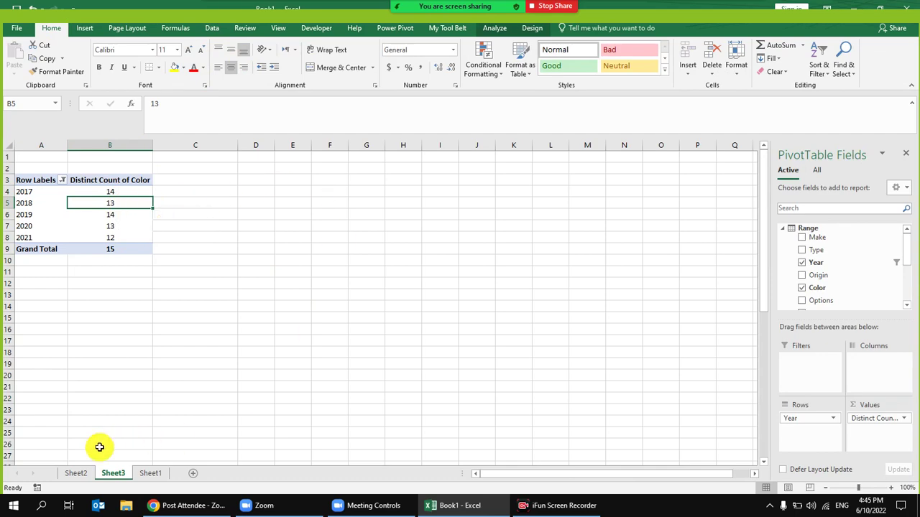
- Look over the Sheet2 pivot tables and review the Fuel_Type column in the Sheet1 car data
click(89, 475)
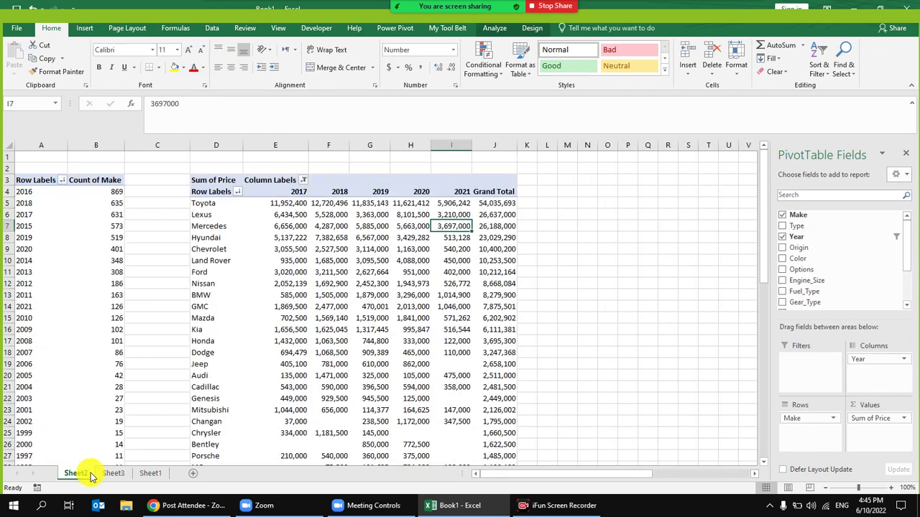
click(143, 477)
click(284, 220)
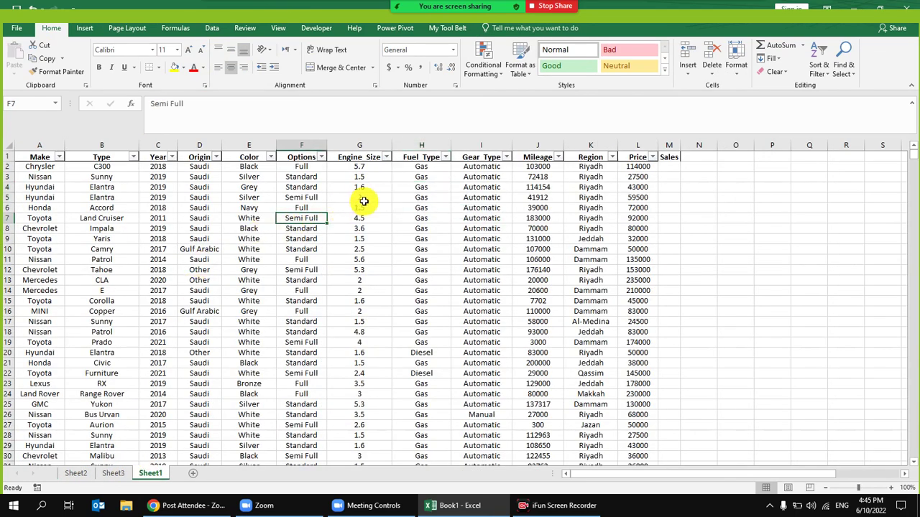
drag(427, 154, 429, 248)
click(434, 166)
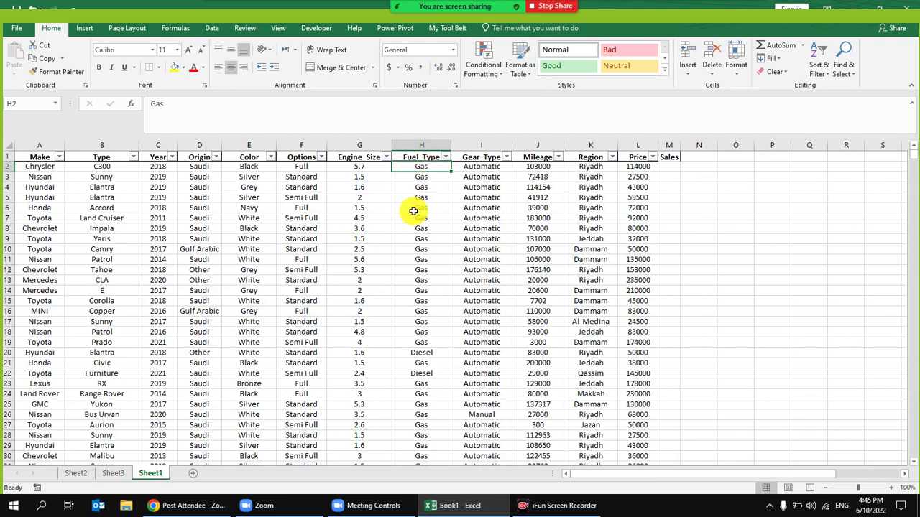
- Add the Fuel_Type field to the values of the Sheet3 pivot table
click(112, 473)
click(135, 189)
scroll(870, 274, down, 2)
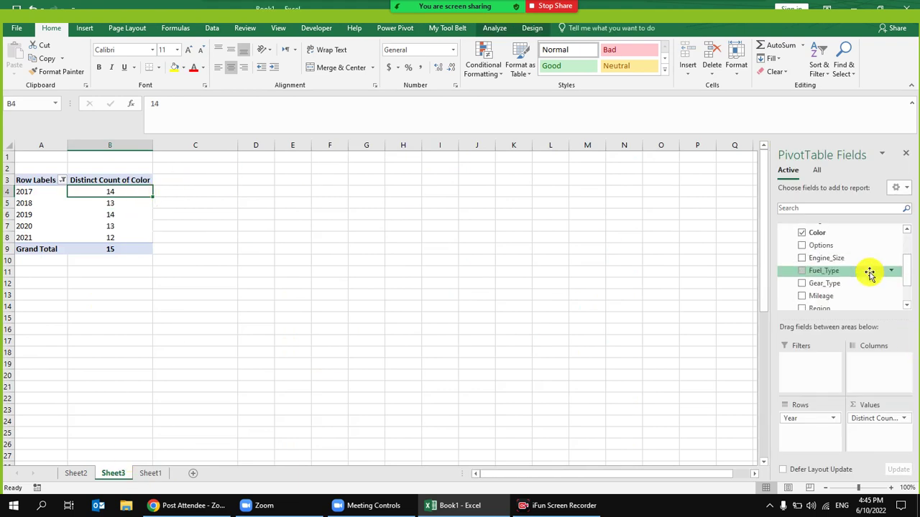
drag(843, 273, 878, 444)
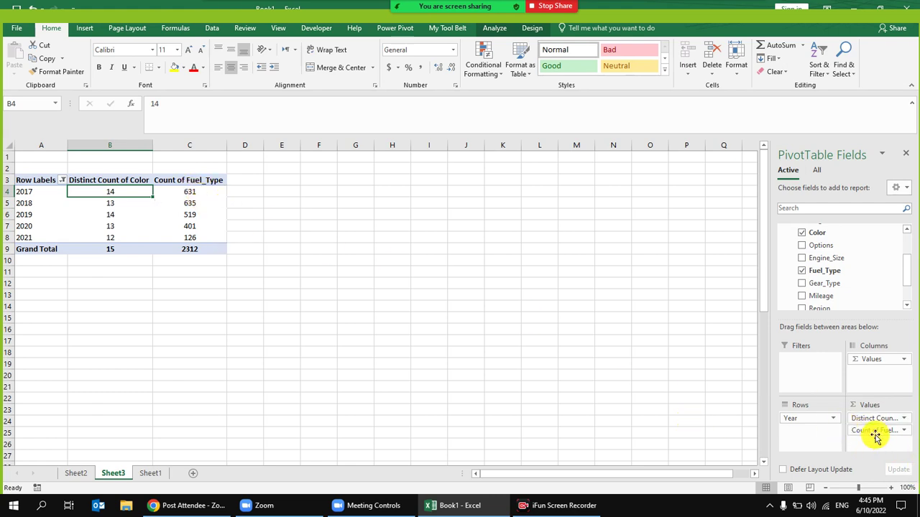
- Check which fuel types exist in the Sheet1 data using the Fuel_Type filter list, leaving the filter unapplied
click(151, 473)
click(403, 219)
click(446, 157)
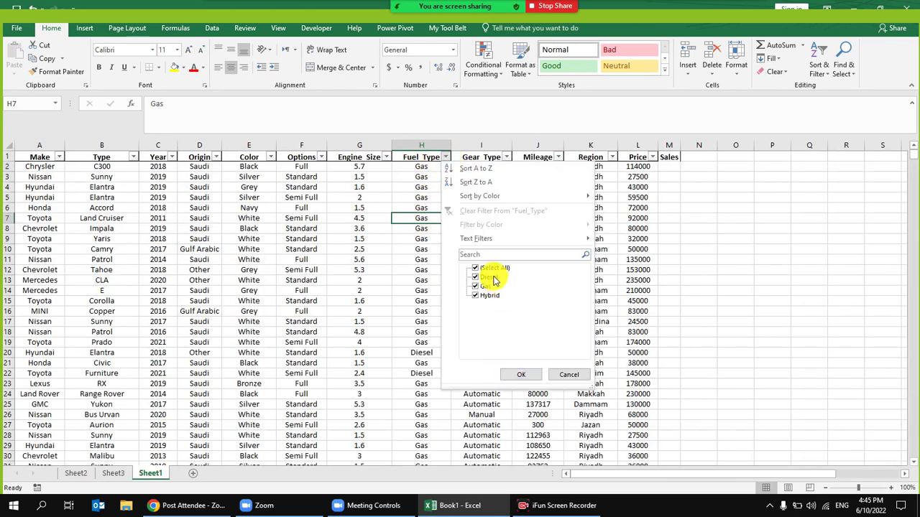
click(567, 375)
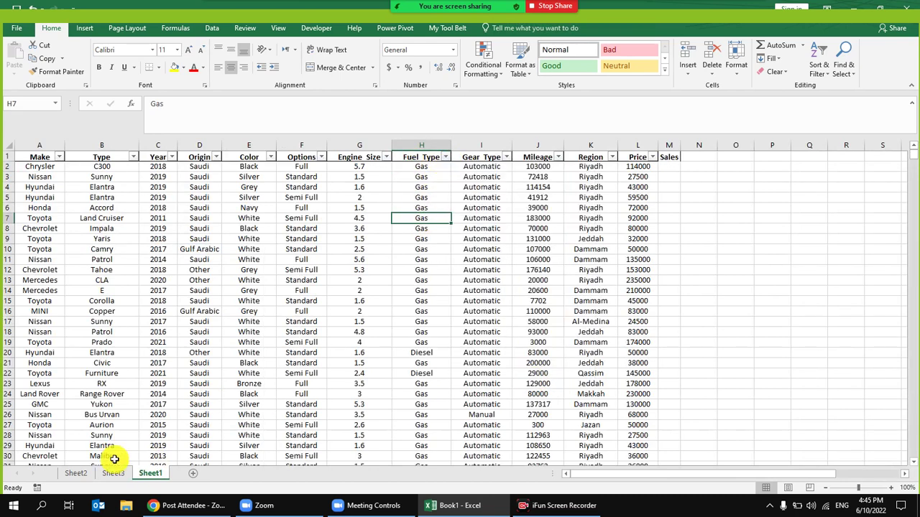
- Summarize the Sheet3 pivot table's Fuel_Type value by Distinct Count and point out the resulting yearly figures
click(112, 473)
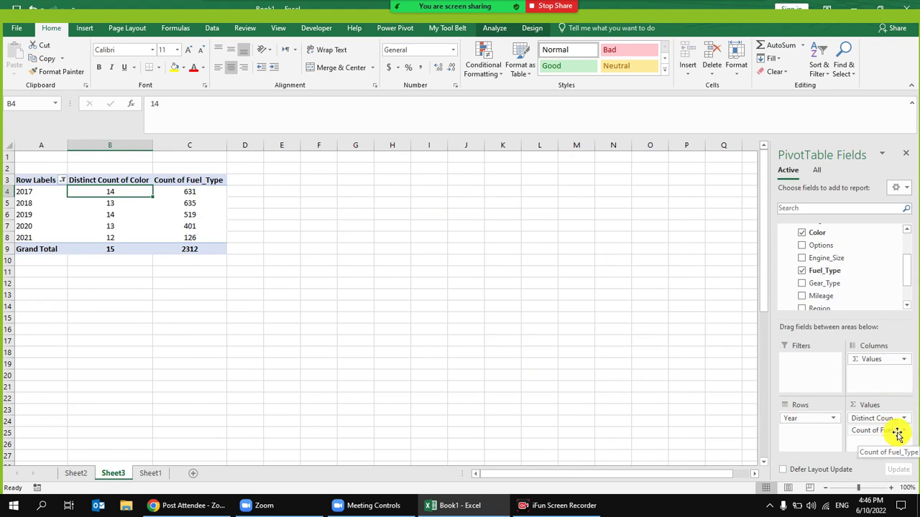
click(897, 431)
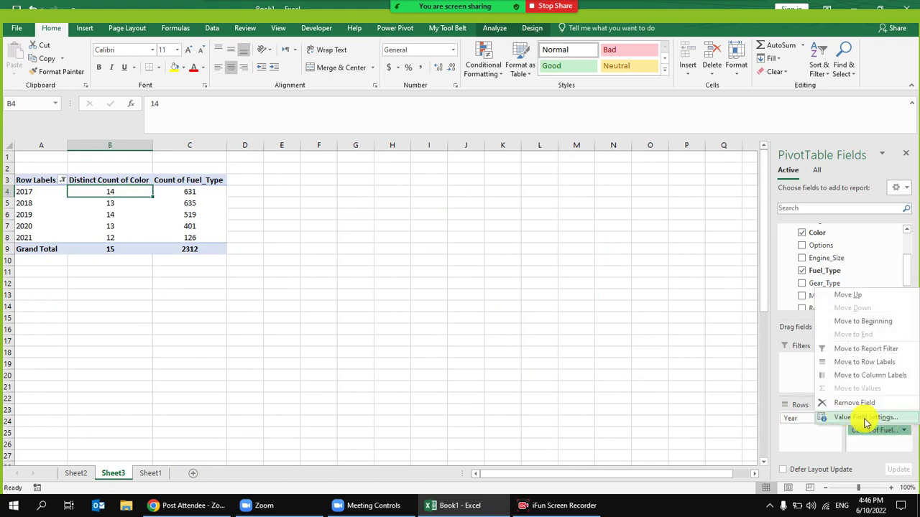
click(865, 417)
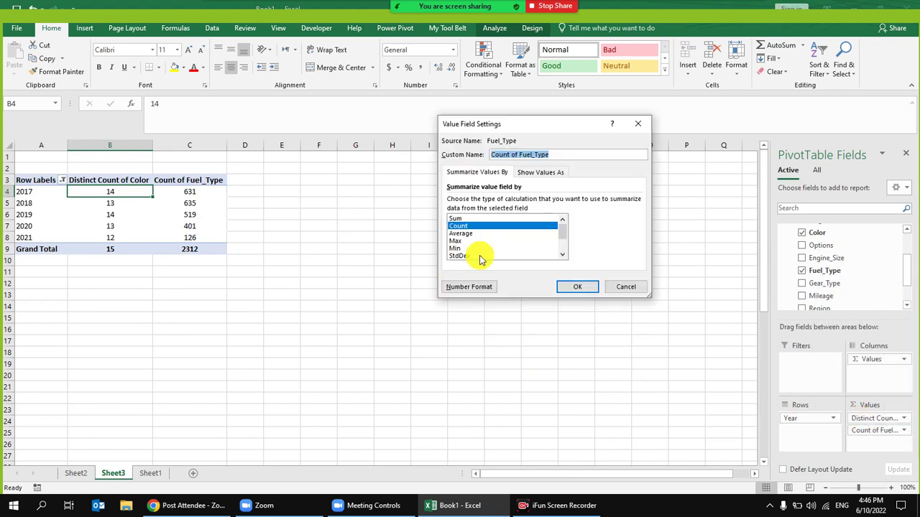
scroll(501, 257, down, 2)
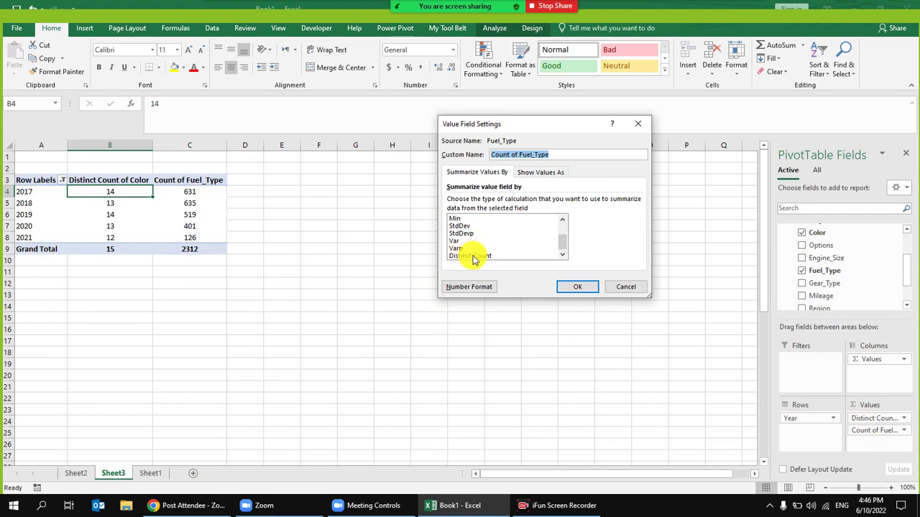
click(474, 256)
click(577, 286)
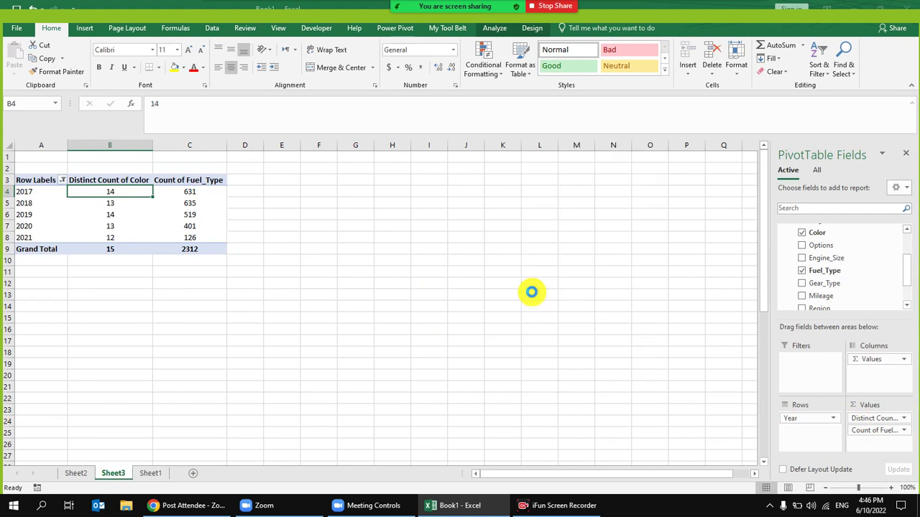
click(202, 192)
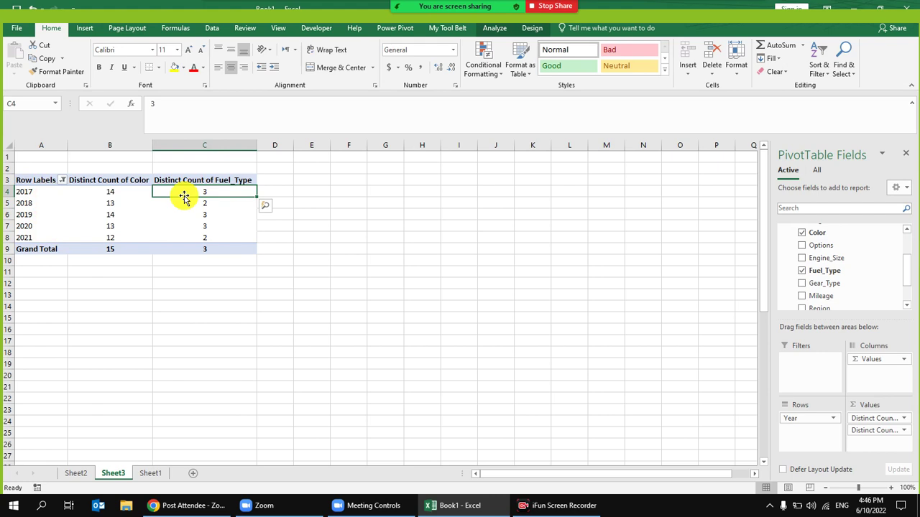
drag(209, 203, 110, 212)
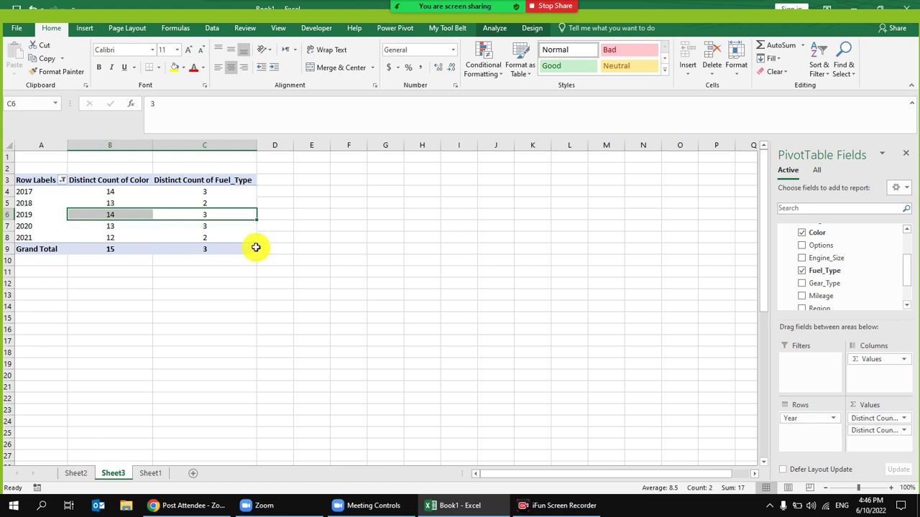
click(219, 201)
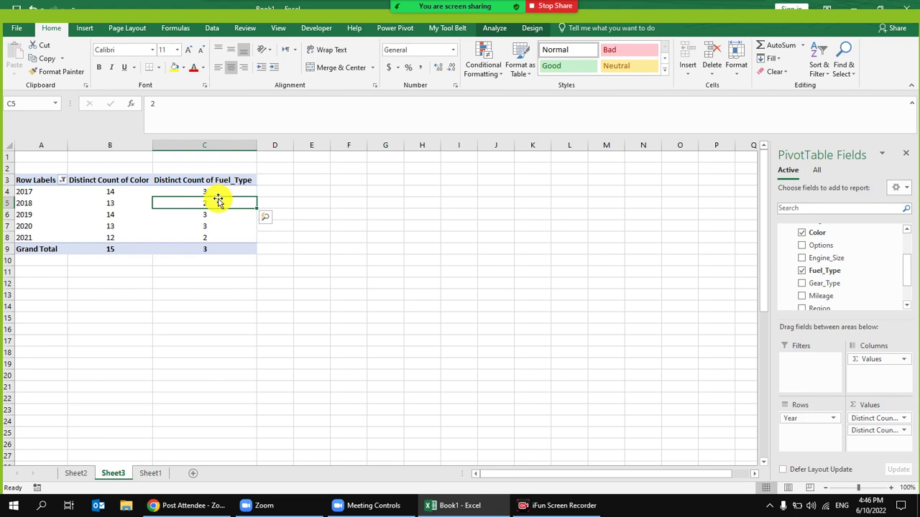
- Check which gear types exist in the Sheet1 data using the Gear_Type filter list, leaving the filter unapplied
click(80, 474)
click(149, 475)
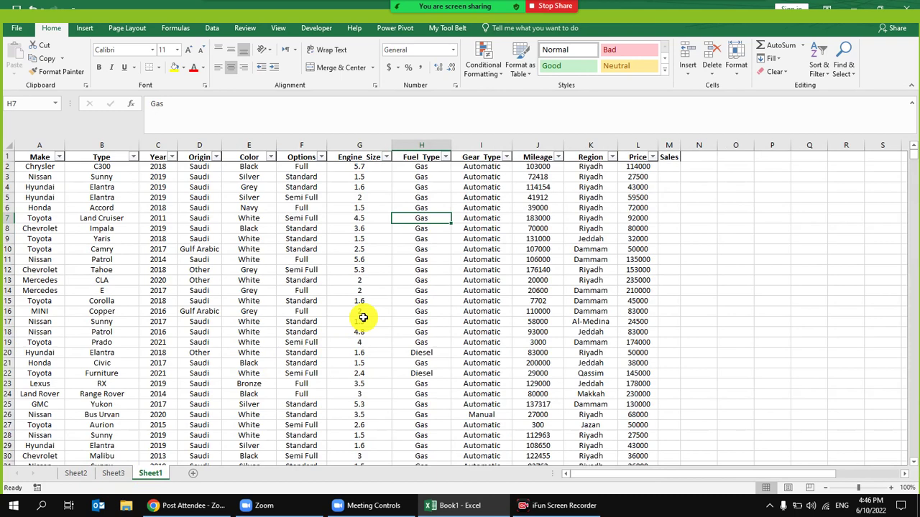
click(494, 228)
click(494, 176)
click(507, 157)
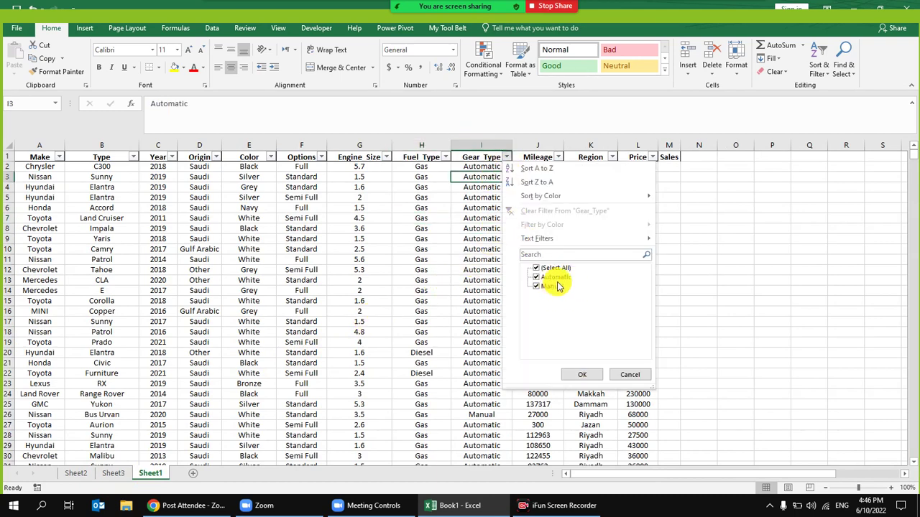
click(466, 192)
- Add the Gear_Type field to the values of the Sheet3 pivot table and summarize it by Distinct Count
click(113, 473)
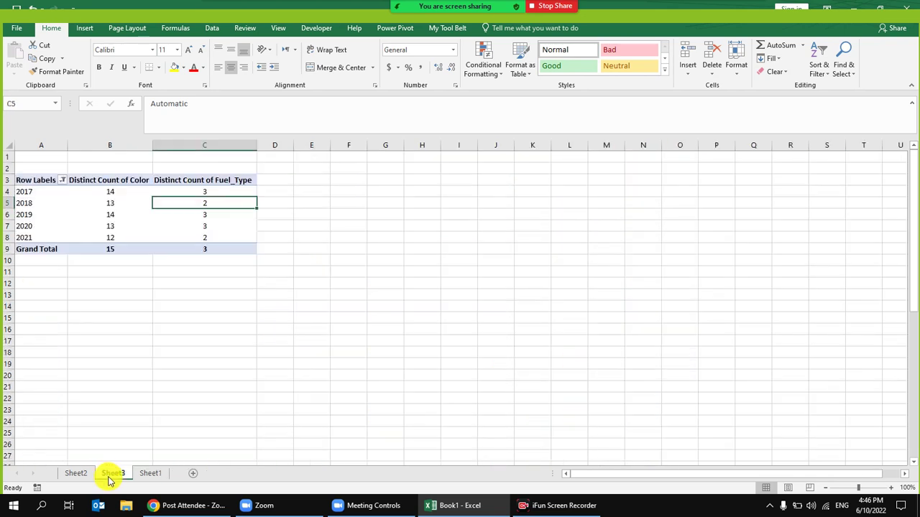
scroll(834, 271, down, 1)
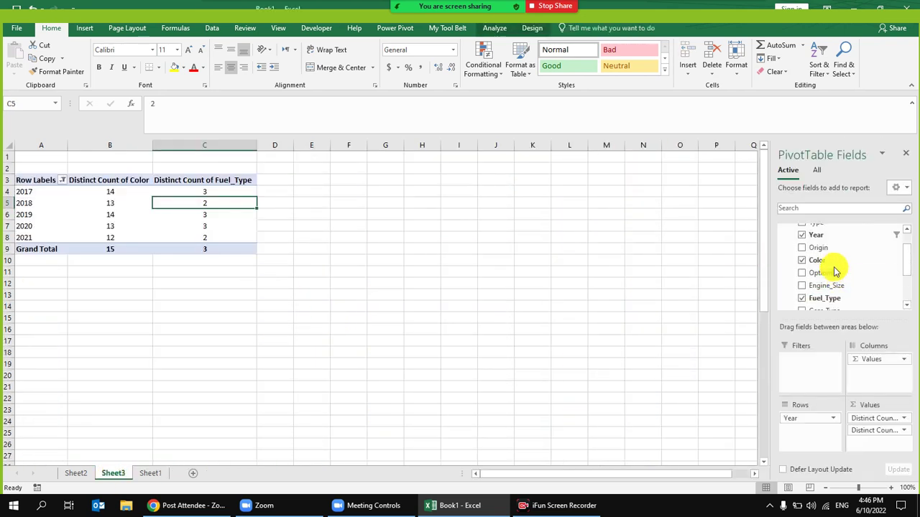
scroll(839, 291, down, 1)
drag(852, 287, 866, 442)
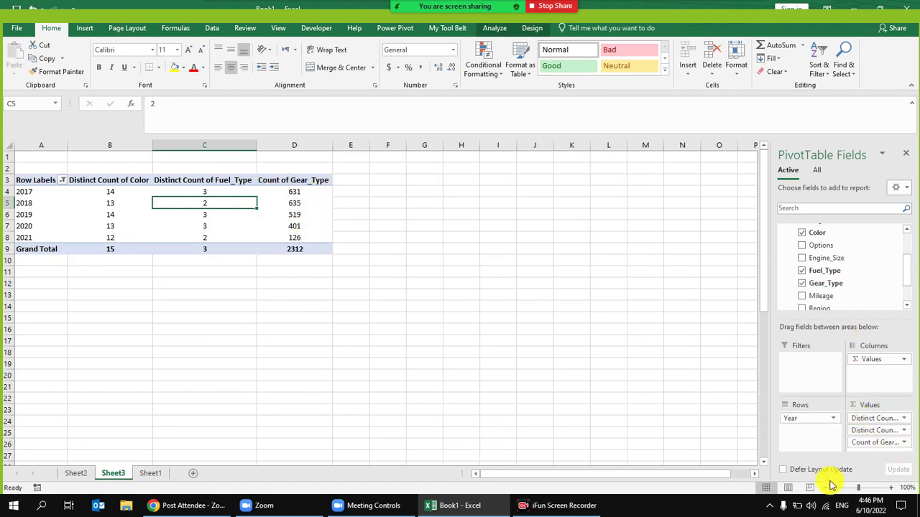
click(878, 442)
click(883, 427)
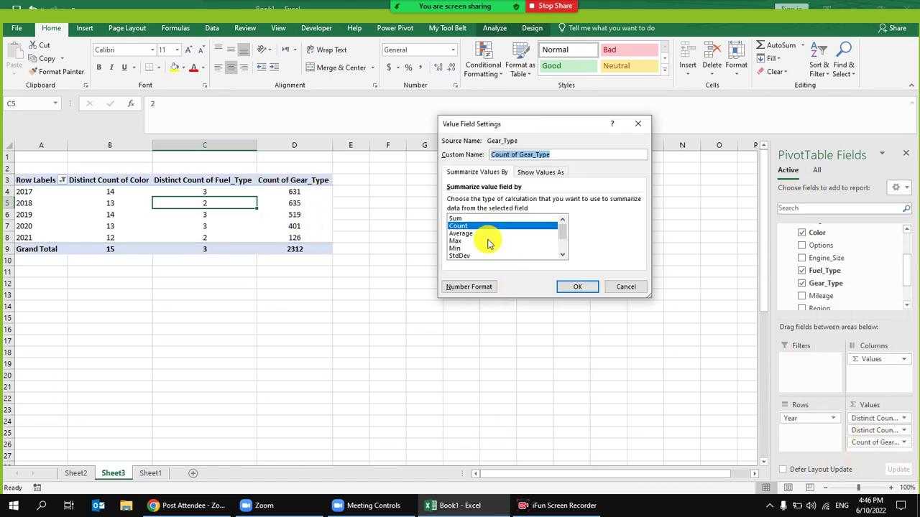
scroll(487, 241, down, 2)
double_click(487, 255)
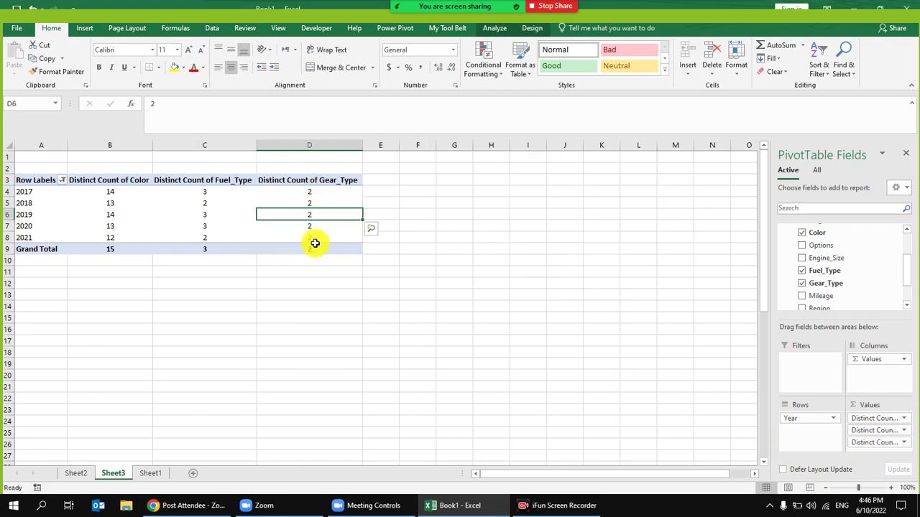
- Compare the pivot results with the entries in Sheet1's Gear_Type filter list, without applying a filter
click(153, 473)
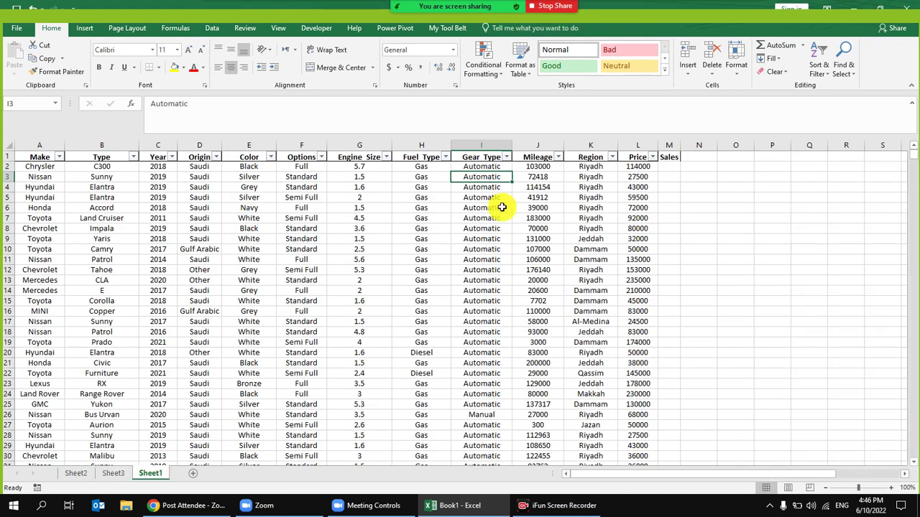
click(506, 156)
click(459, 304)
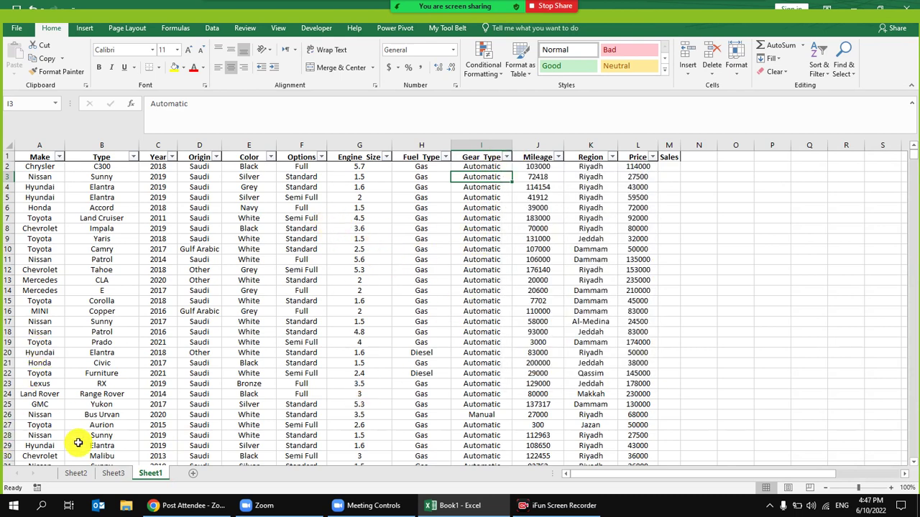
- Clear the Year filter on the Sheet3 pivot table so that all years are included
click(111, 473)
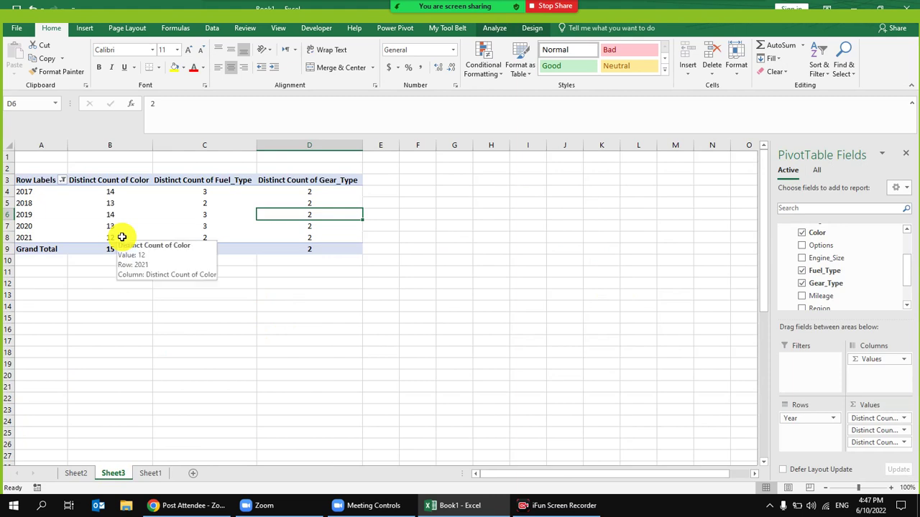
click(64, 184)
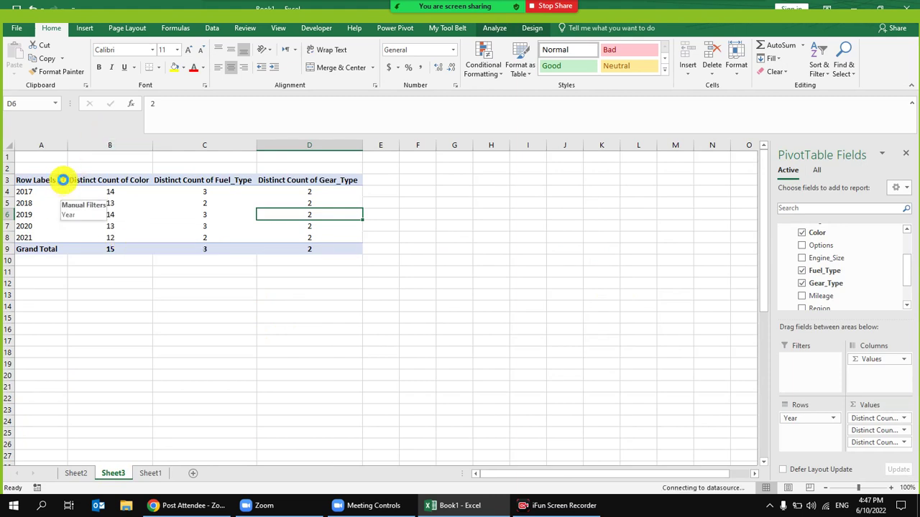
click(80, 401)
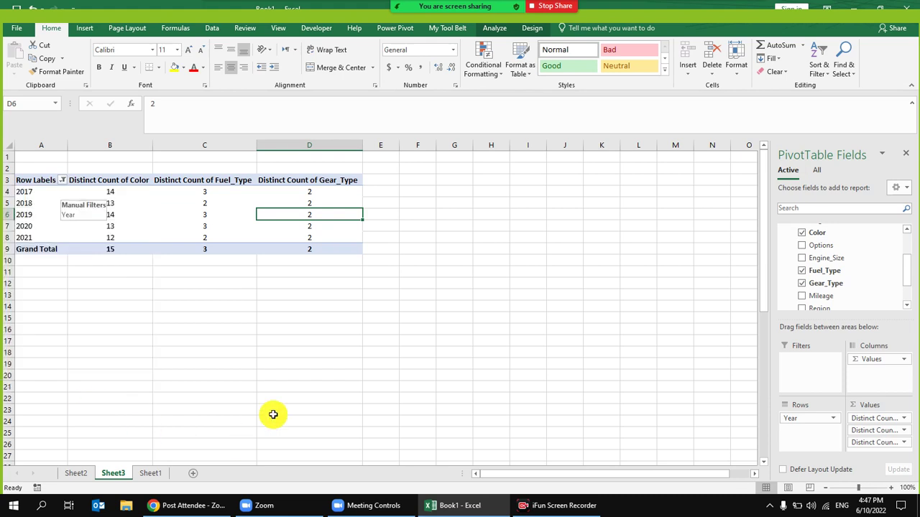
- Highlight the 1963 and 1980 rows of the Sheet3 pivot table to examine their distinct counts
drag(323, 195, 27, 191)
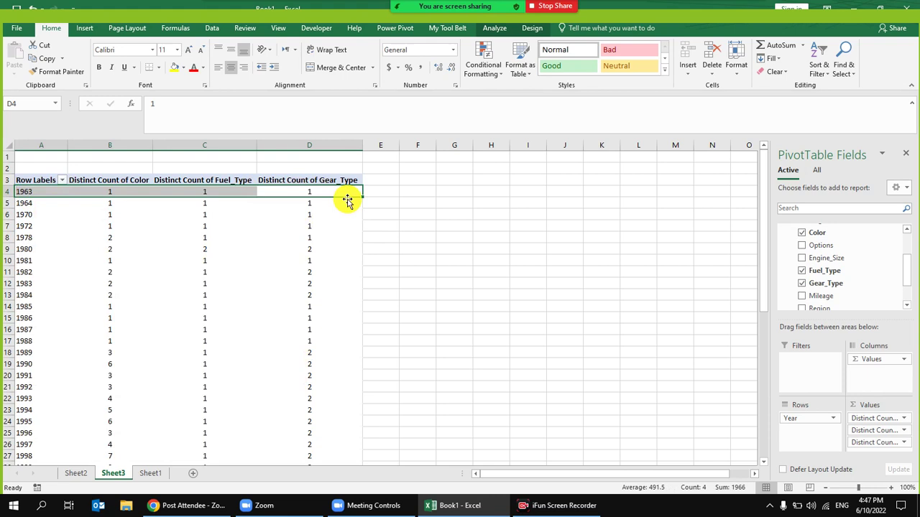
click(328, 192)
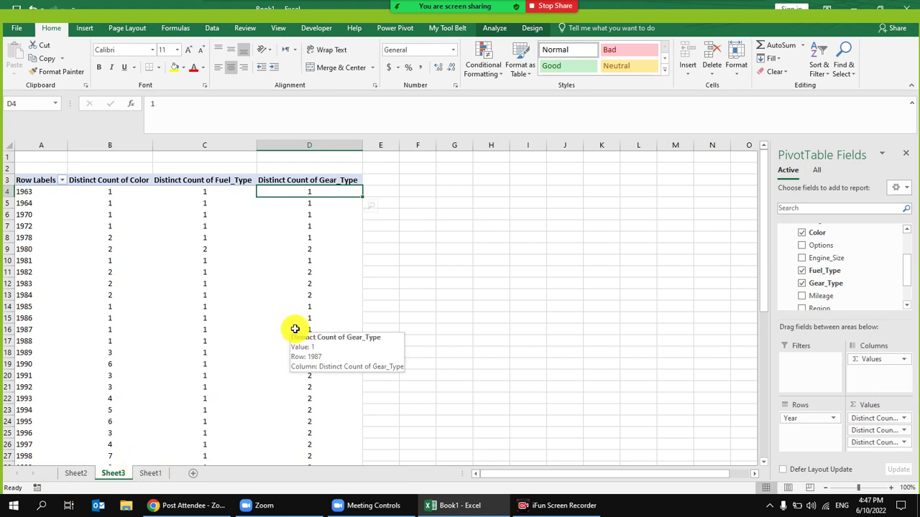
drag(338, 249, 21, 248)
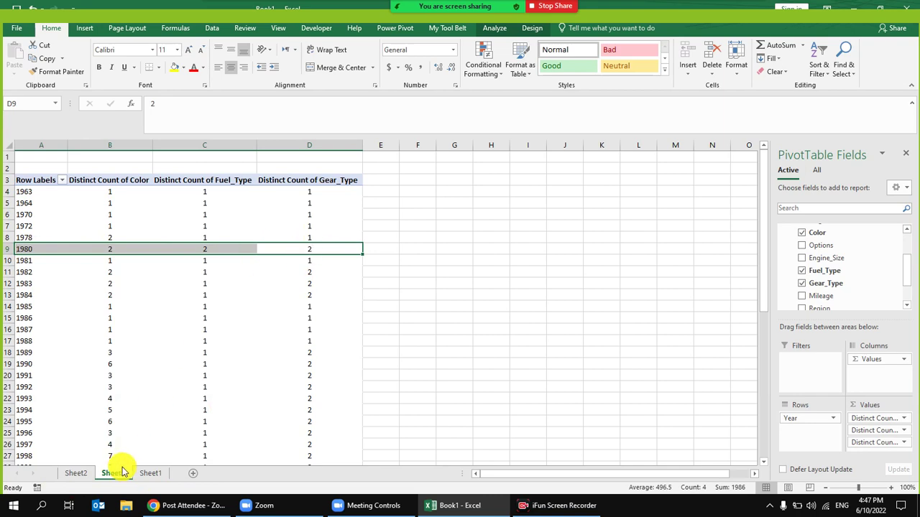
- Filter the Sheet1 car data to the year 1980 and examine the gear types of the matching records
click(148, 473)
click(556, 227)
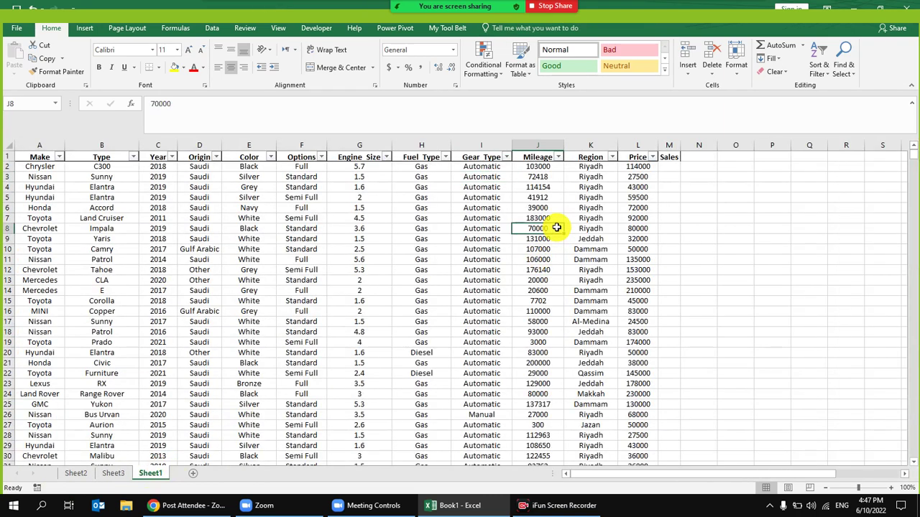
click(172, 156)
click(213, 267)
scroll(256, 307, down, 2)
click(209, 268)
click(247, 374)
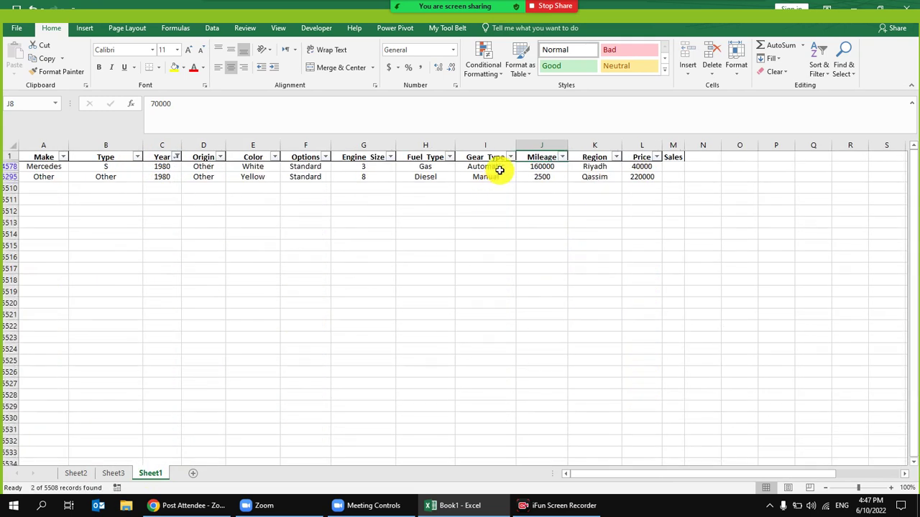
drag(501, 168, 497, 183)
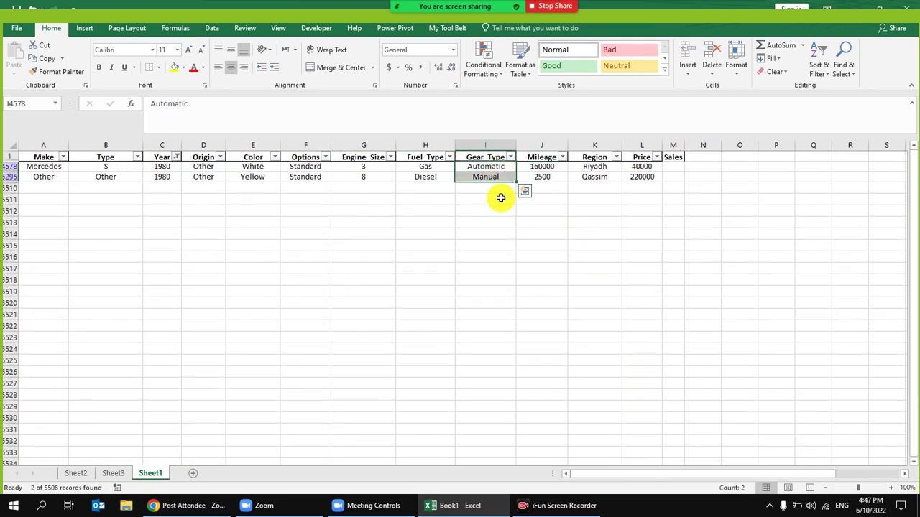
click(465, 212)
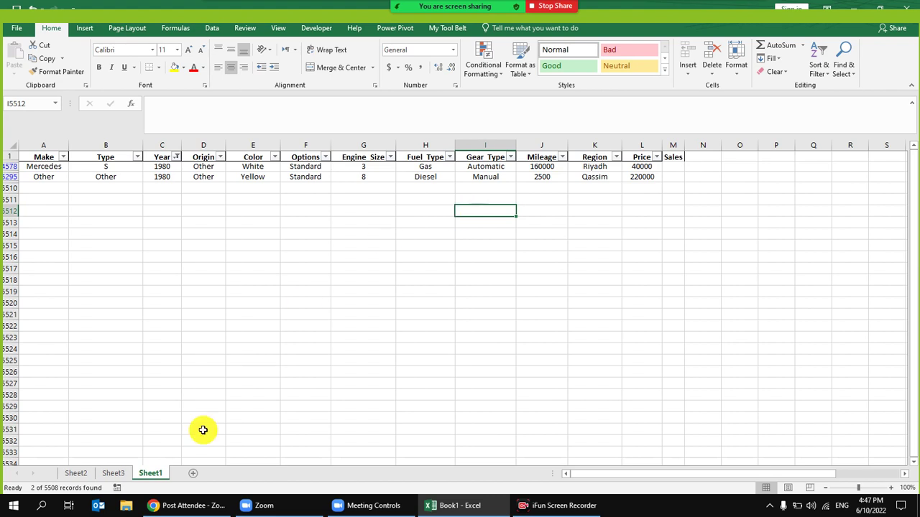
- Highlight the 1982 distinct counts in the Sheet3 pivot table and look over the other years
click(115, 472)
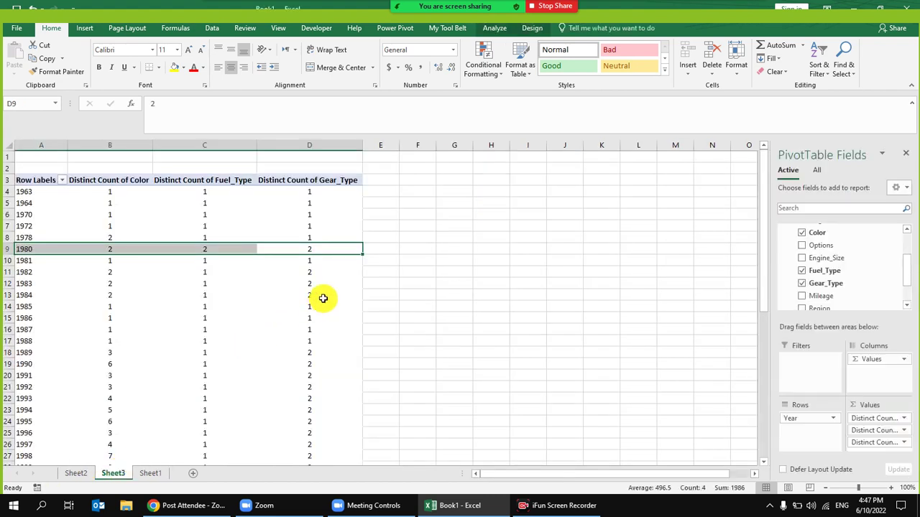
drag(326, 273, 129, 271)
scroll(263, 266, down, 6)
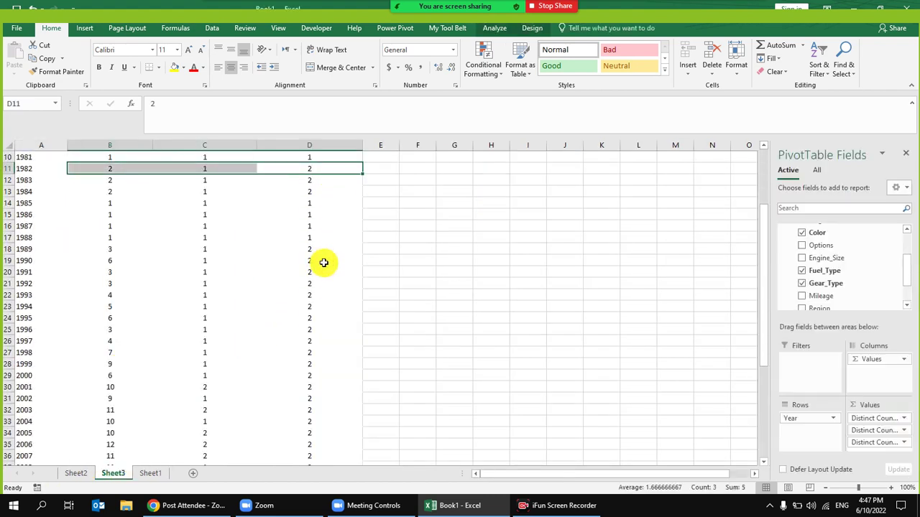
scroll(240, 281, up, 6)
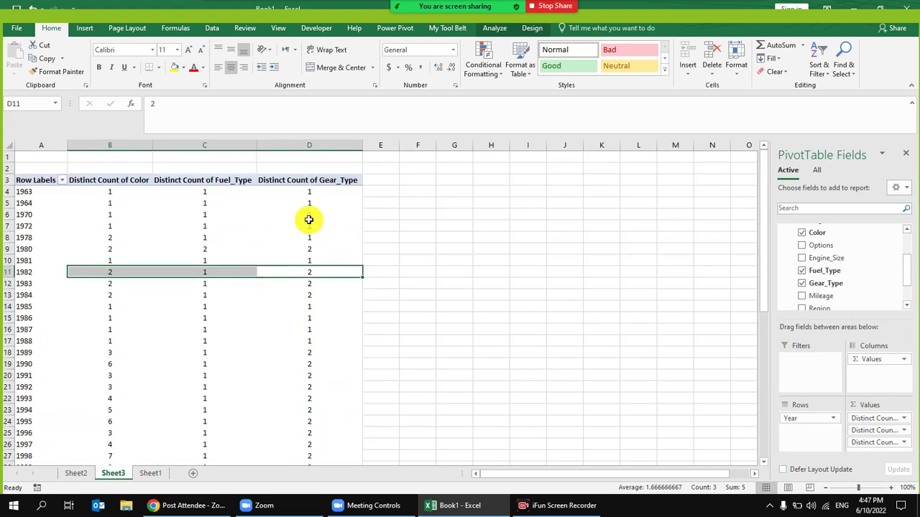
mouse_move(309, 220)
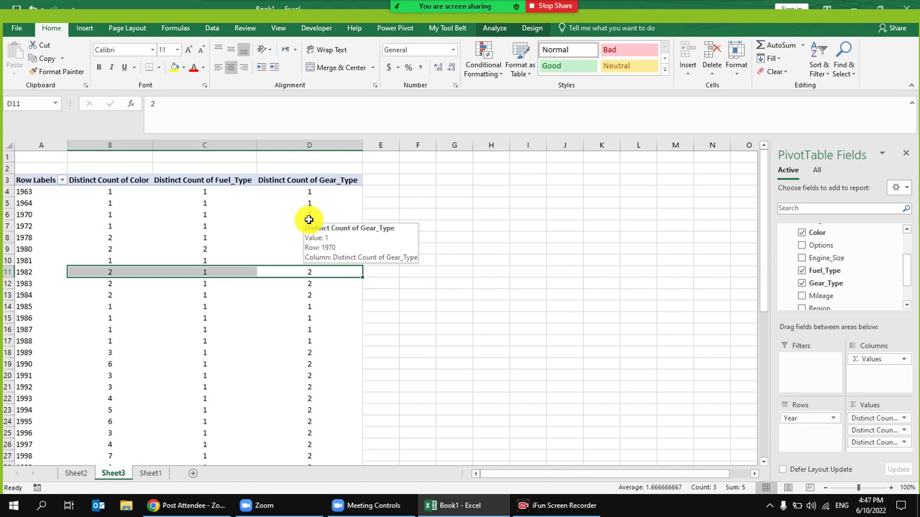
- Show the Zoom meeting's participants list and move it off the pivot table
mouse_move(472, 6)
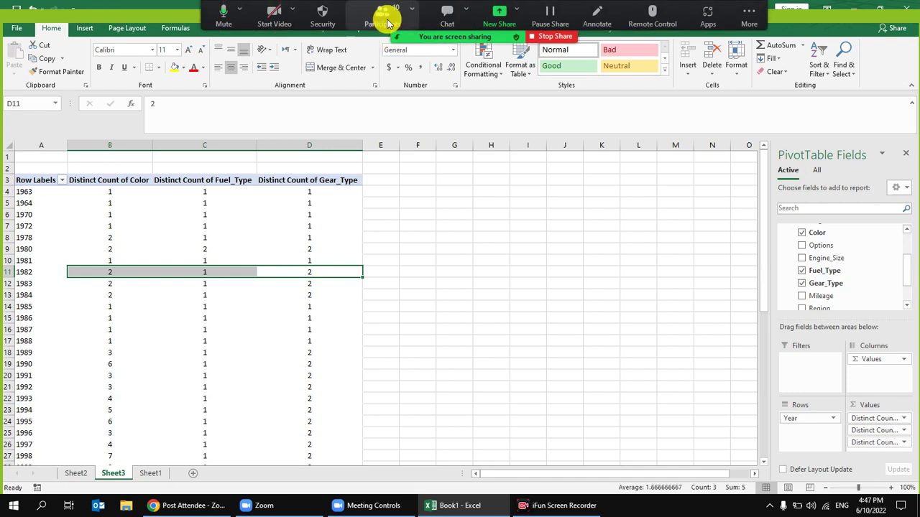
click(388, 18)
drag(472, 158, 650, 48)
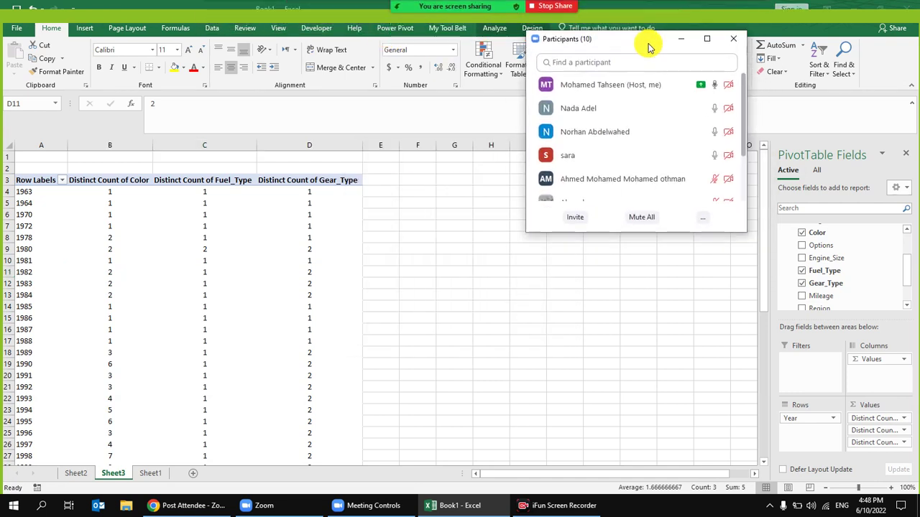
- Clear the Year filter from the Sheet1 car data
click(79, 477)
click(150, 473)
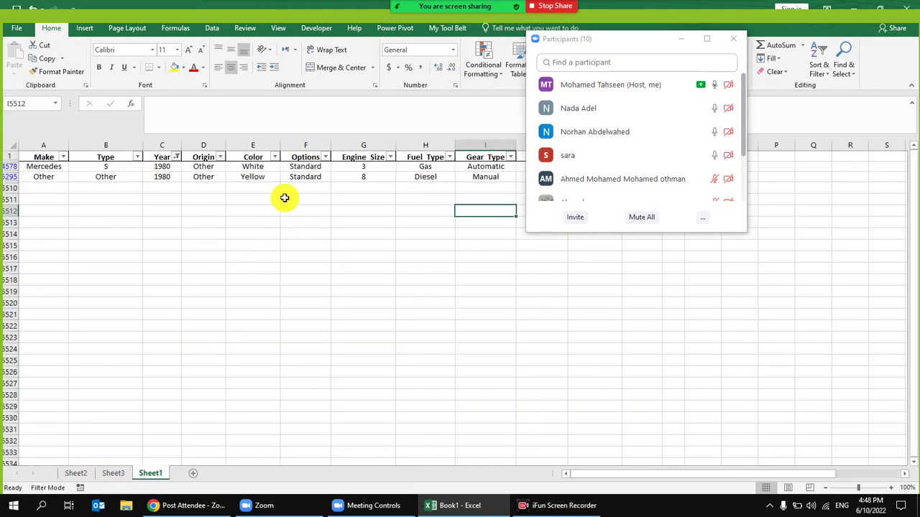
click(212, 28)
click(400, 45)
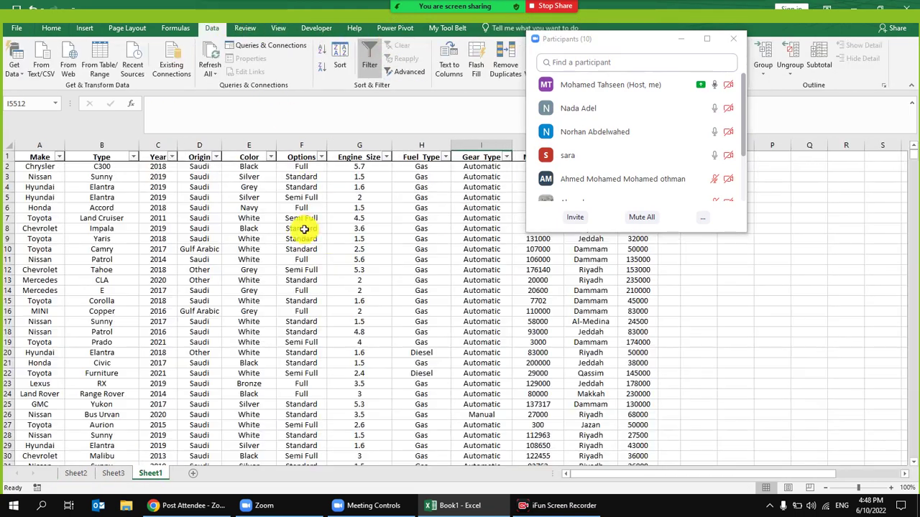
- Create a PivotTable from the Sheet1 range A1:M5509 at cell F2 of Sheet3, without adding it to the Data Model
drag(621, 45, 767, 41)
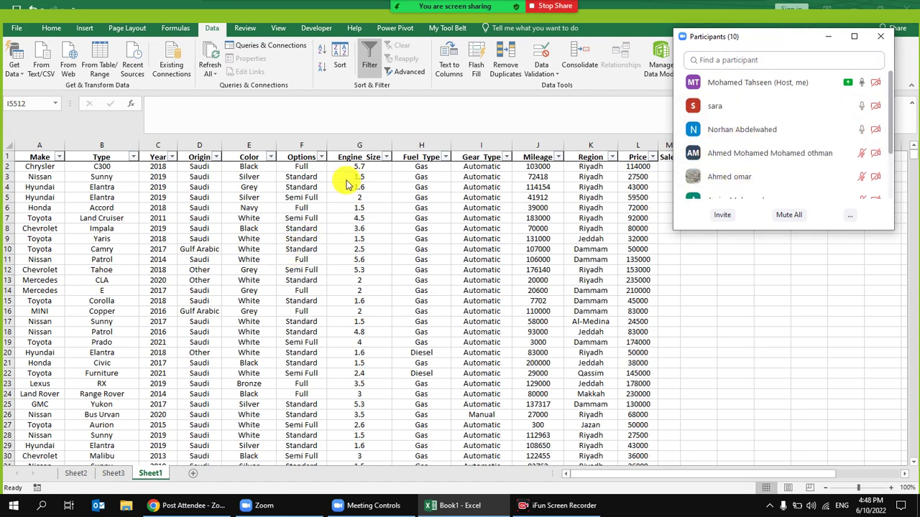
click(279, 269)
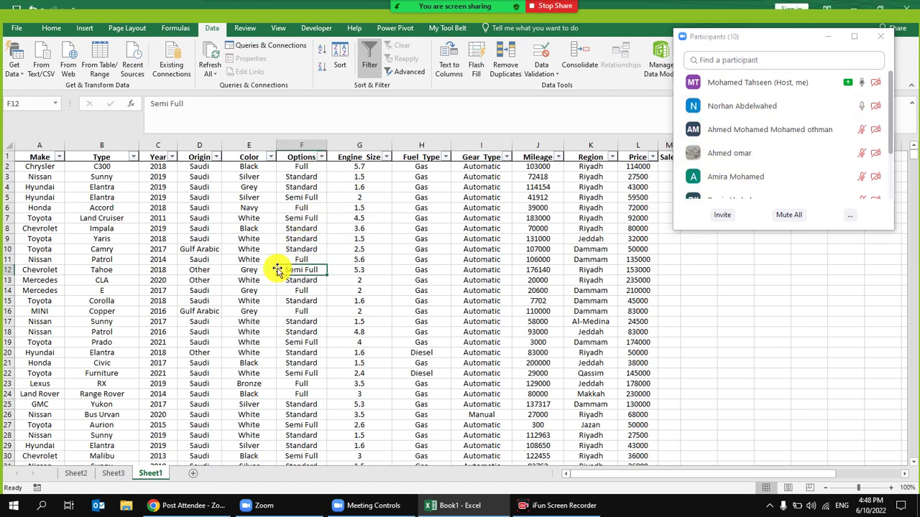
click(85, 28)
click(16, 59)
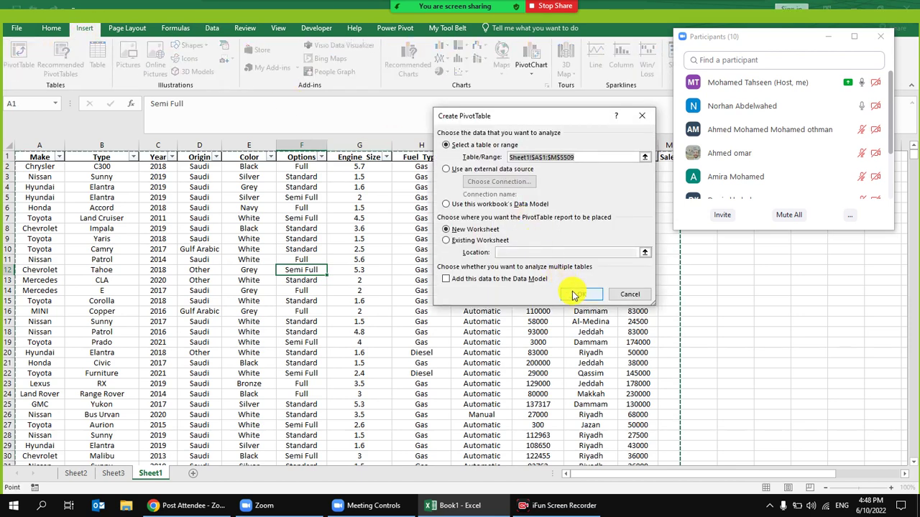
click(447, 240)
click(108, 476)
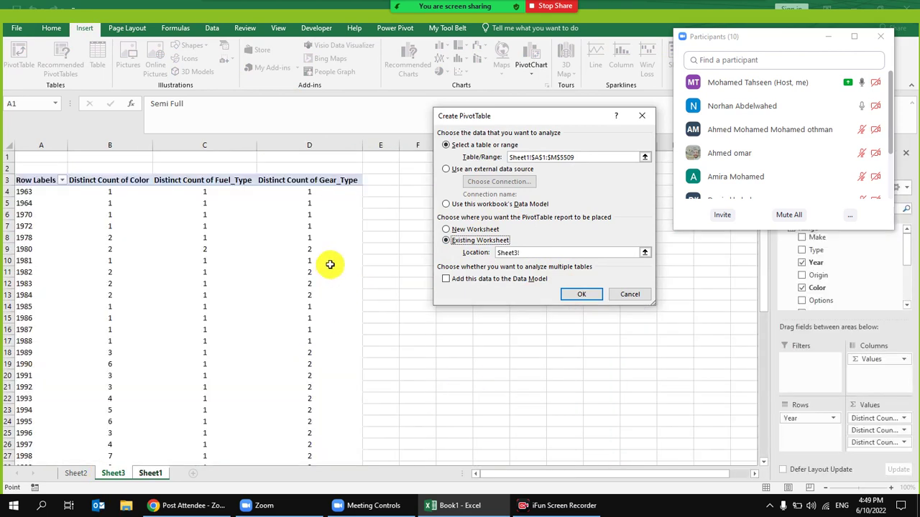
click(416, 168)
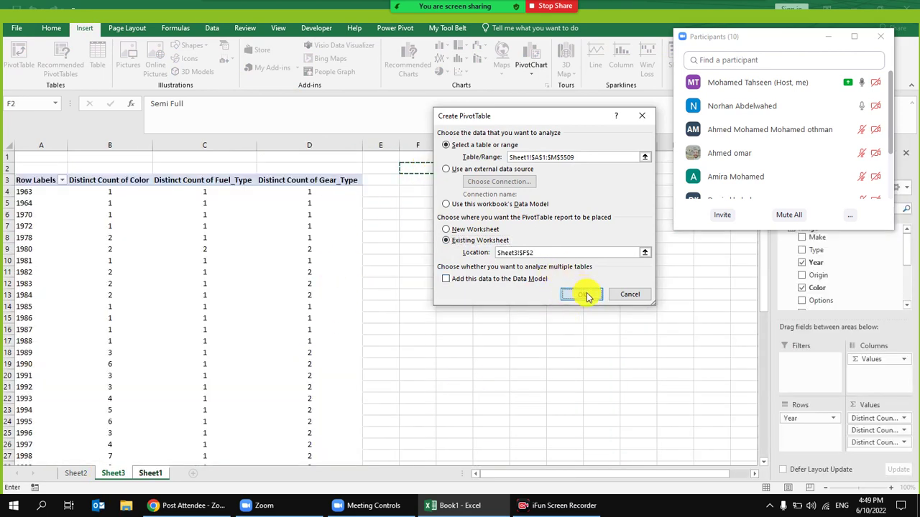
click(581, 294)
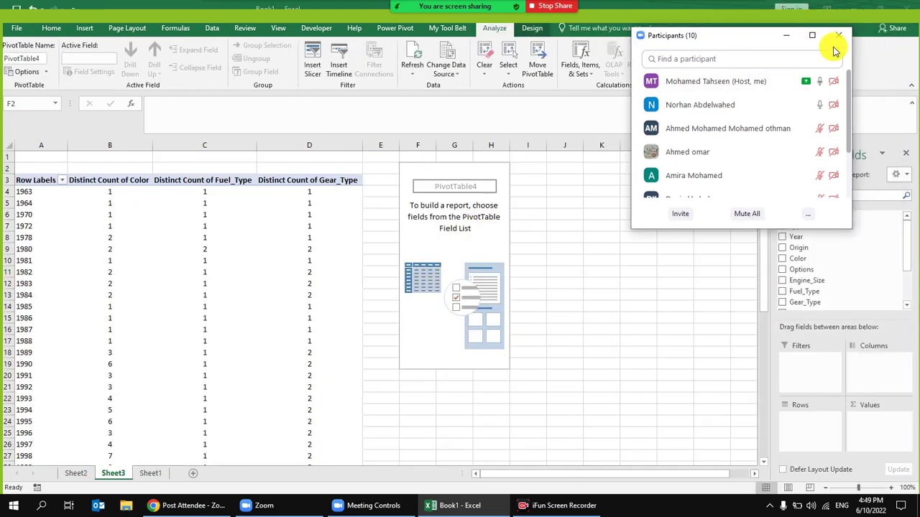
- Close the participants list and add the Options field to the rows of the new pivot table at F2
click(829, 36)
scroll(828, 258, down, 1)
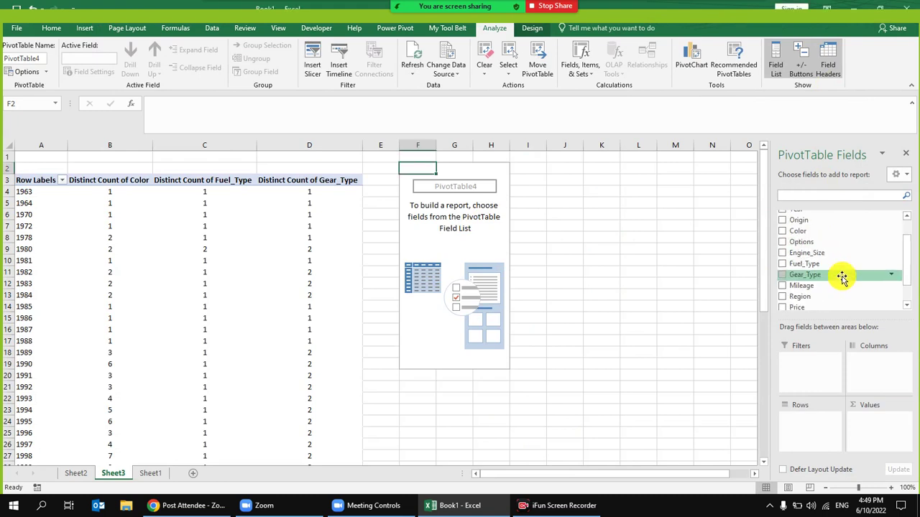
drag(805, 242, 801, 428)
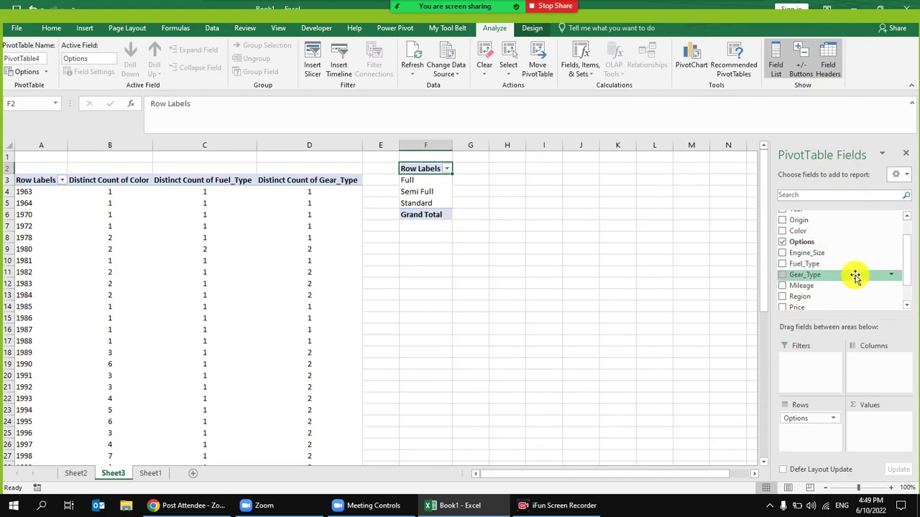
scroll(855, 277, up, 1)
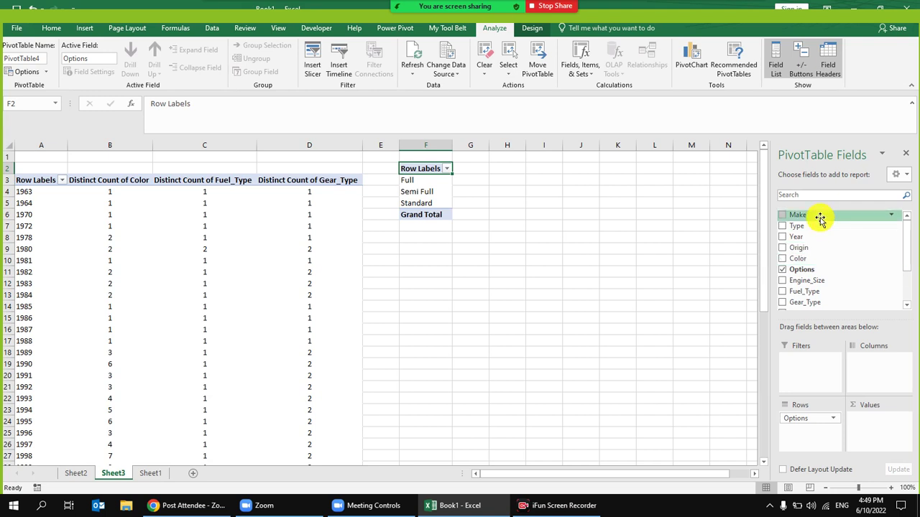
- Add a count of Make as the values of the options PivotTable and place Year in its columns
drag(820, 219, 875, 428)
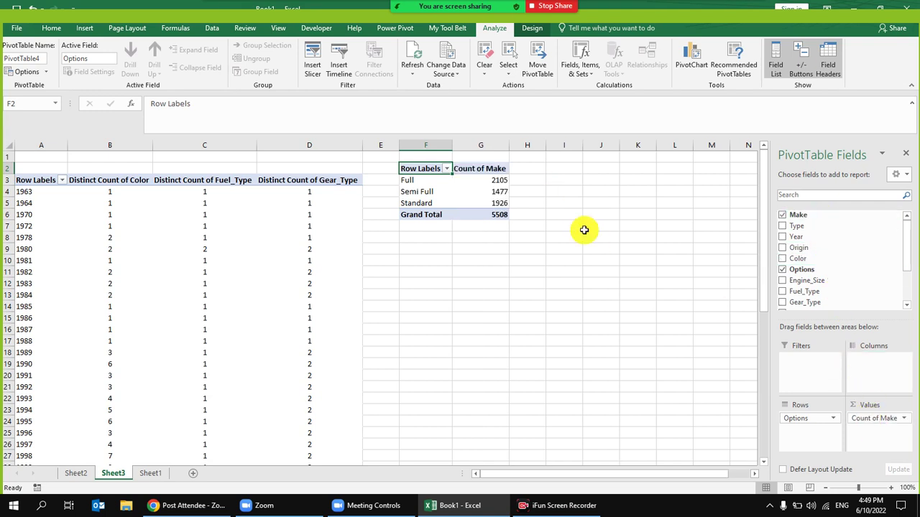
scroll(826, 267, down, 2)
scroll(844, 267, up, 2)
drag(820, 237, 865, 382)
drag(584, 478, 554, 476)
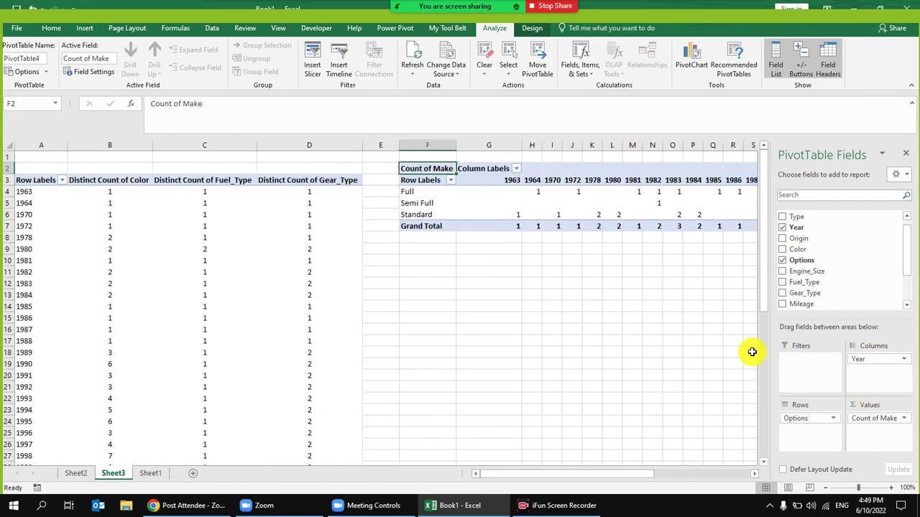
- Rearrange the second PivotTable so Year is in the rows and Options is in the columns
mouse_move(806, 416)
mouse_down()
mouse_move(870, 363)
mouse_move(811, 428)
mouse_up()
mouse_move(613, 420)
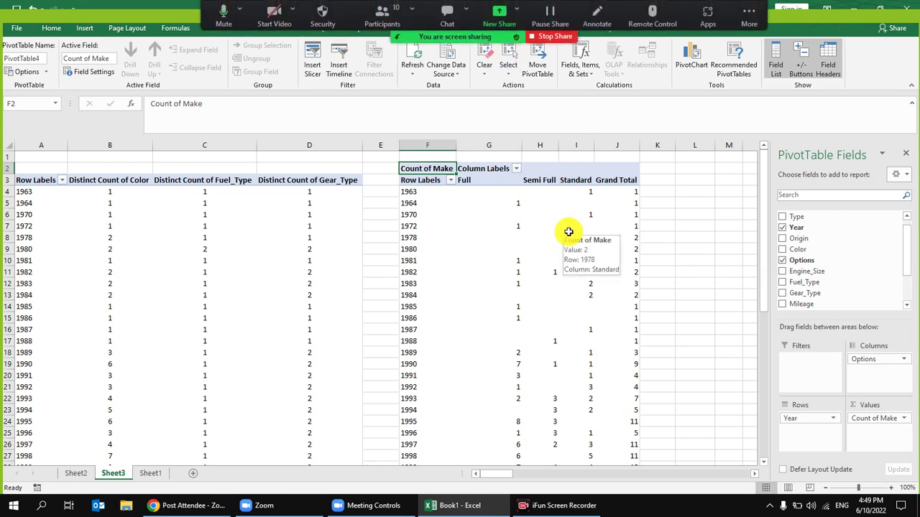
mouse_move(569, 231)
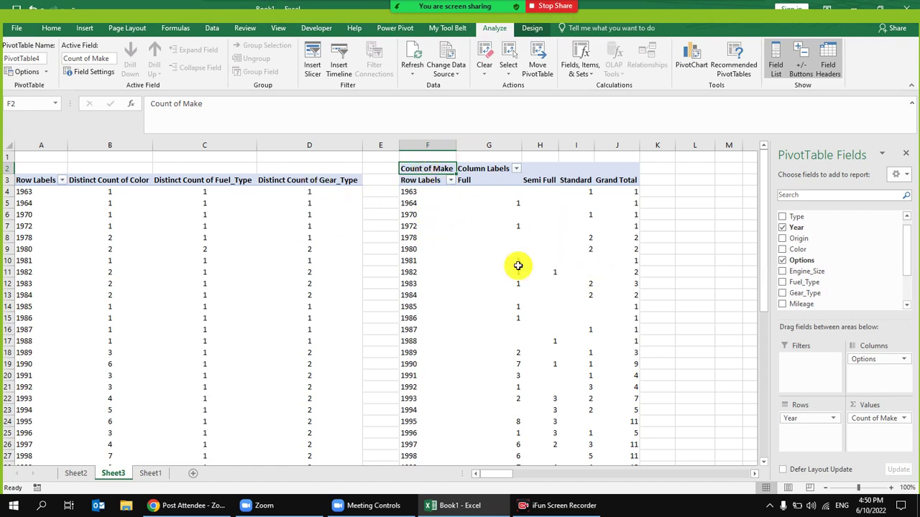
- Check the 1963 count under Standard, and look at the Options column in the source data on Sheet1
click(407, 192)
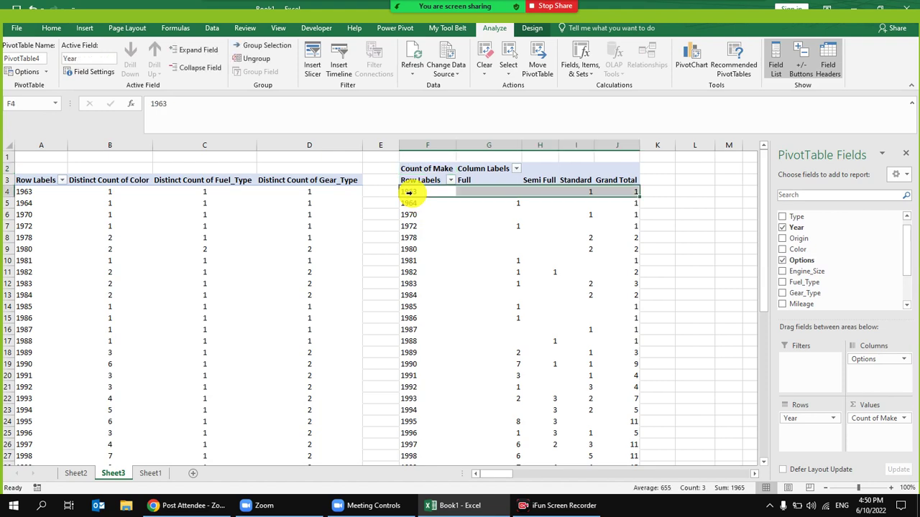
click(582, 191)
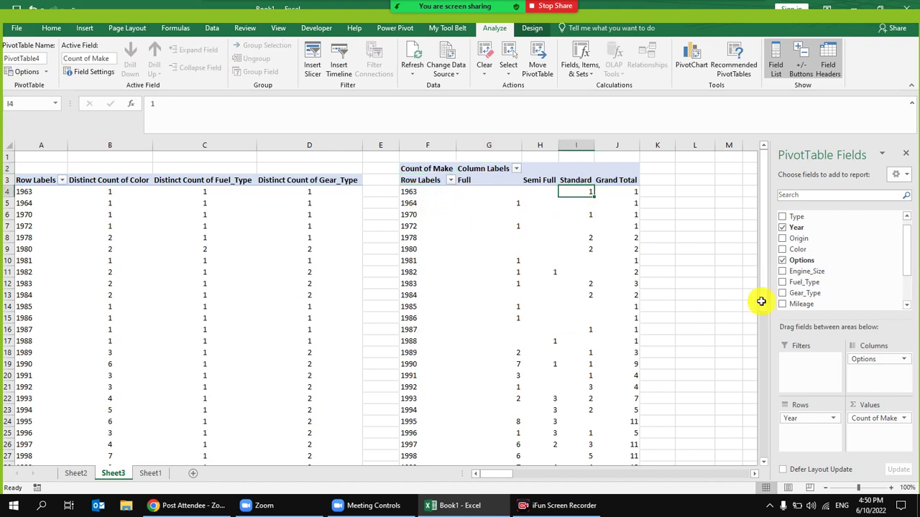
click(77, 474)
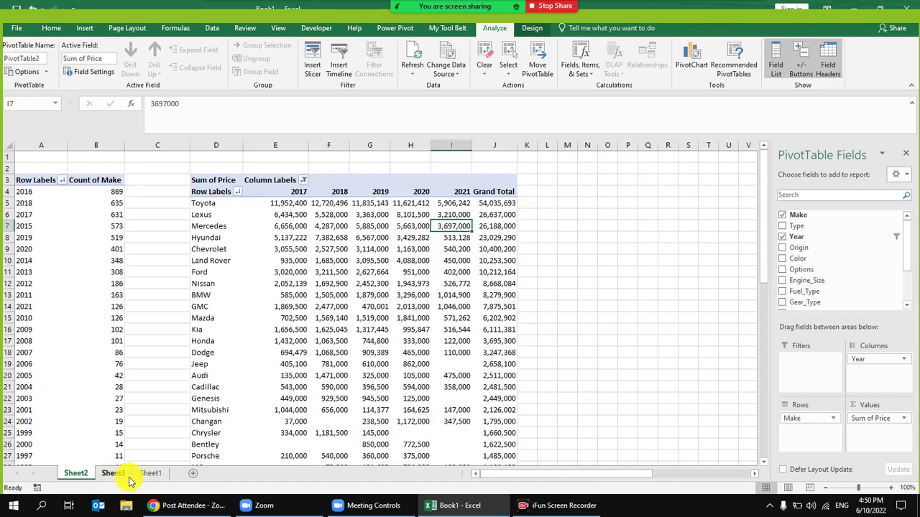
click(147, 474)
click(312, 184)
click(314, 178)
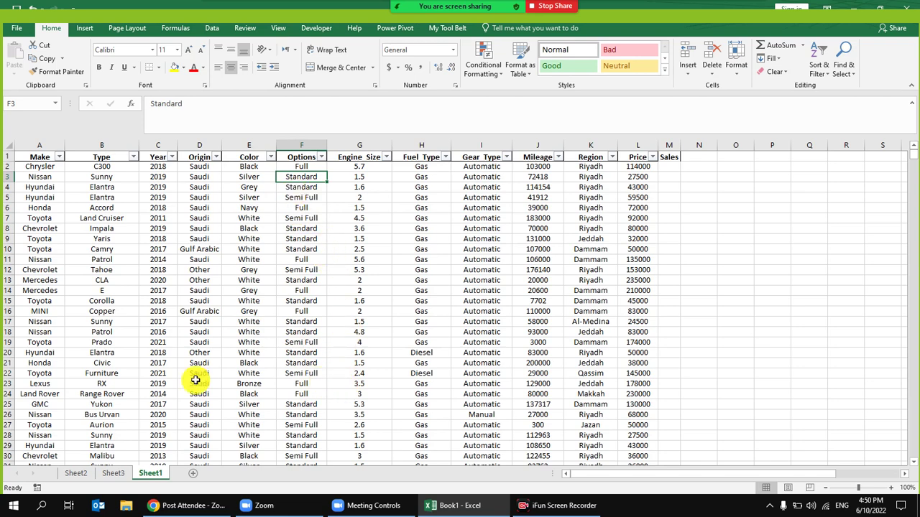
- Return to Sheet3 and examine how the Make counts for 1983 and 1999 split across the option levels
click(113, 473)
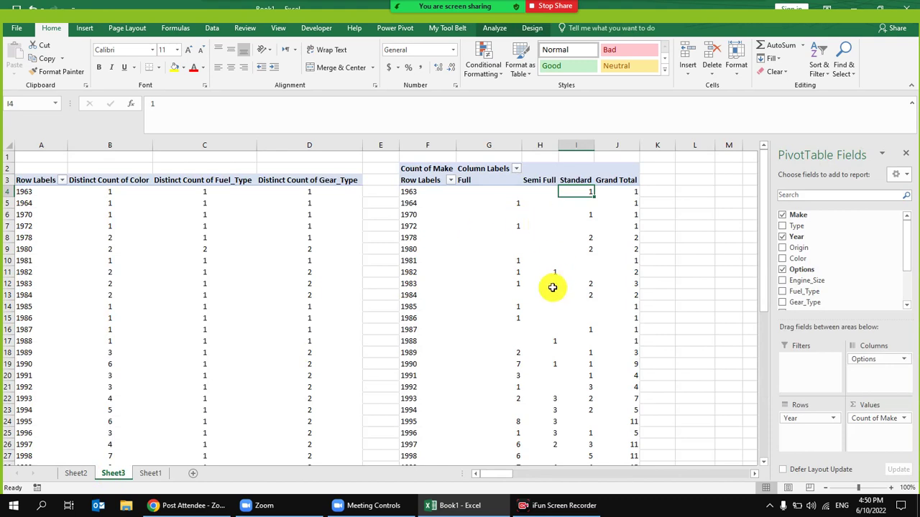
scroll(551, 285, down, 1)
scroll(637, 259, up, 1)
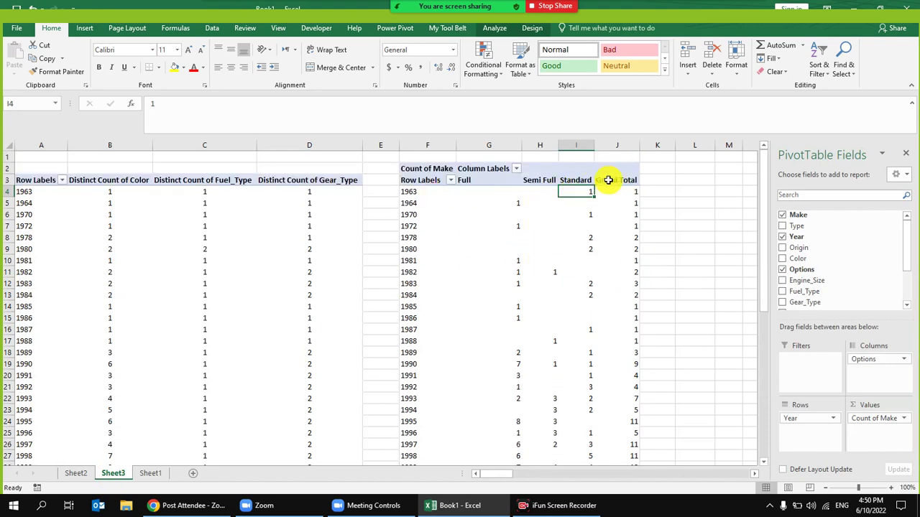
mouse_move(589, 189)
mouse_down()
mouse_move(480, 189)
mouse_move(573, 191)
mouse_up()
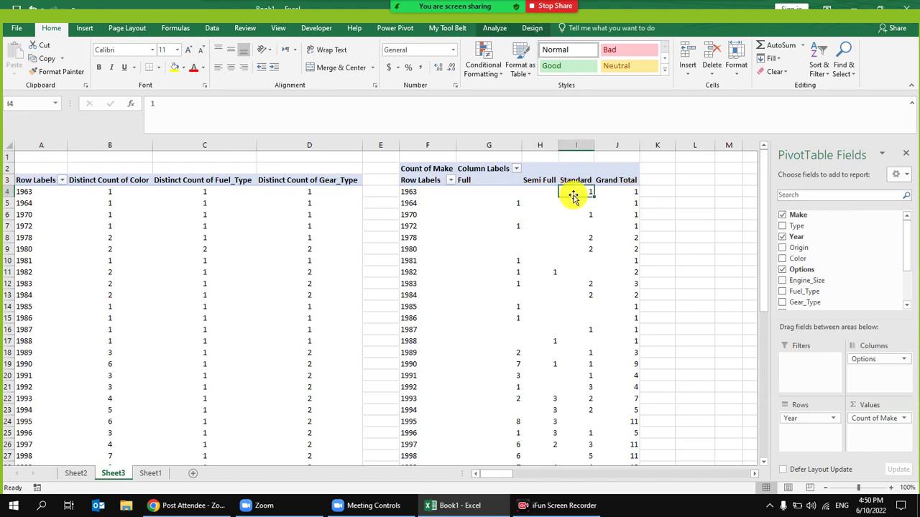
click(636, 282)
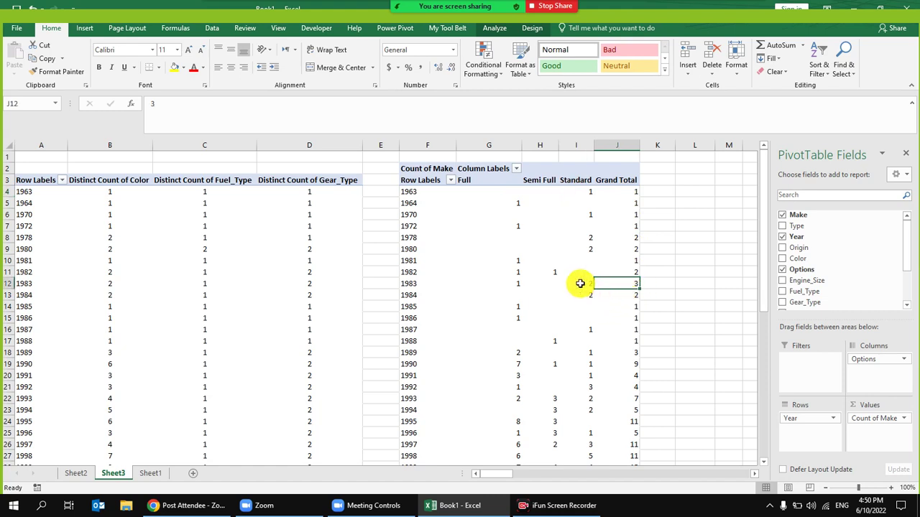
drag(585, 283, 415, 284)
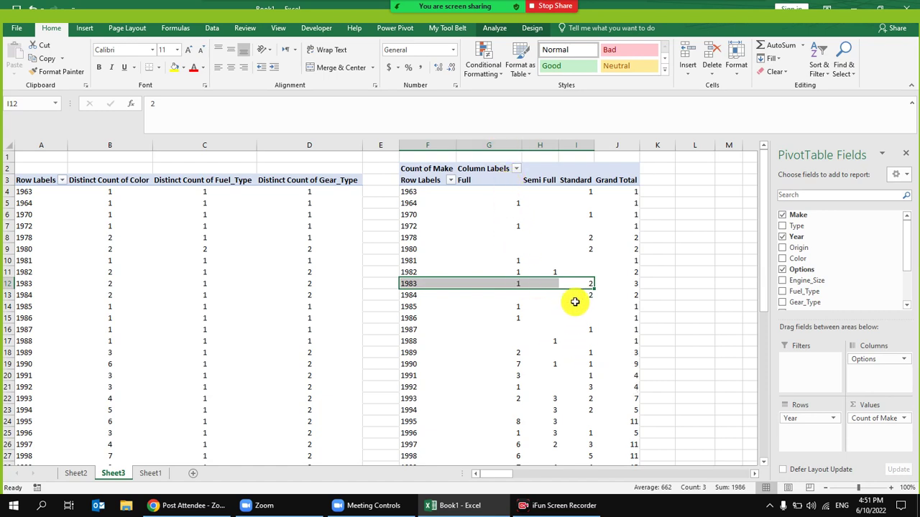
mouse_move(575, 302)
scroll(575, 302, down, 4)
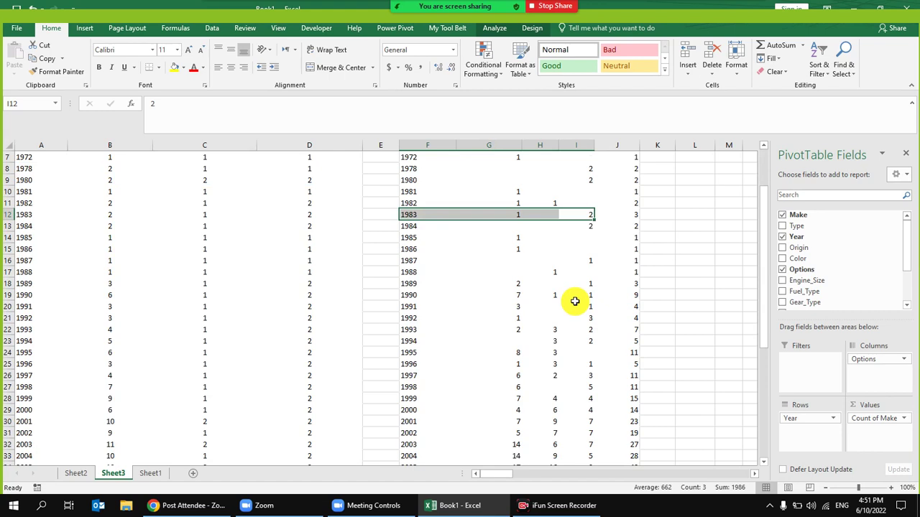
drag(588, 328, 414, 446)
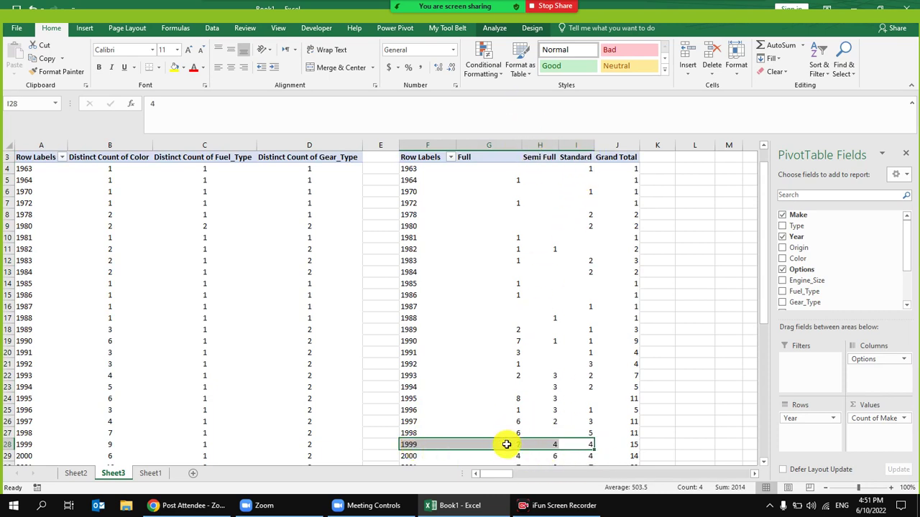
scroll(556, 217, up, 1)
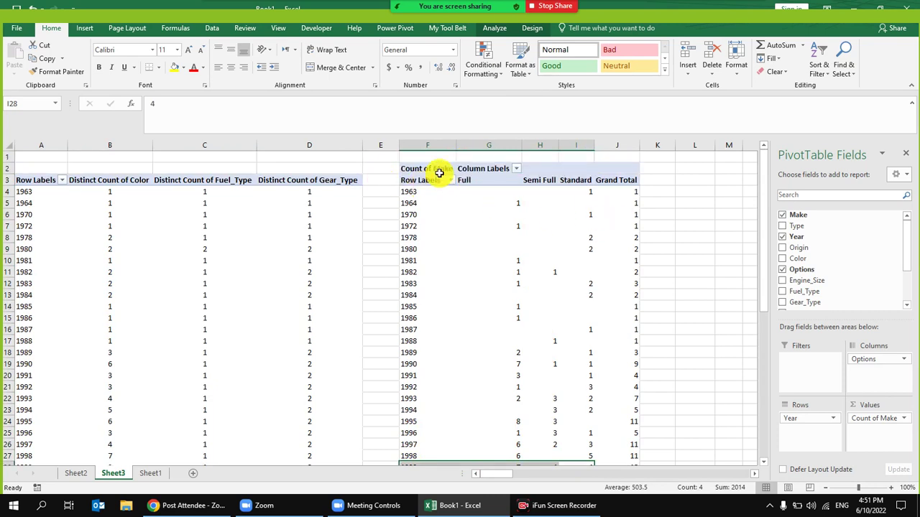
- Delete columns A to K on Sheet3 to remove both PivotTables
drag(661, 144, 33, 141)
right_click(100, 147)
click(122, 240)
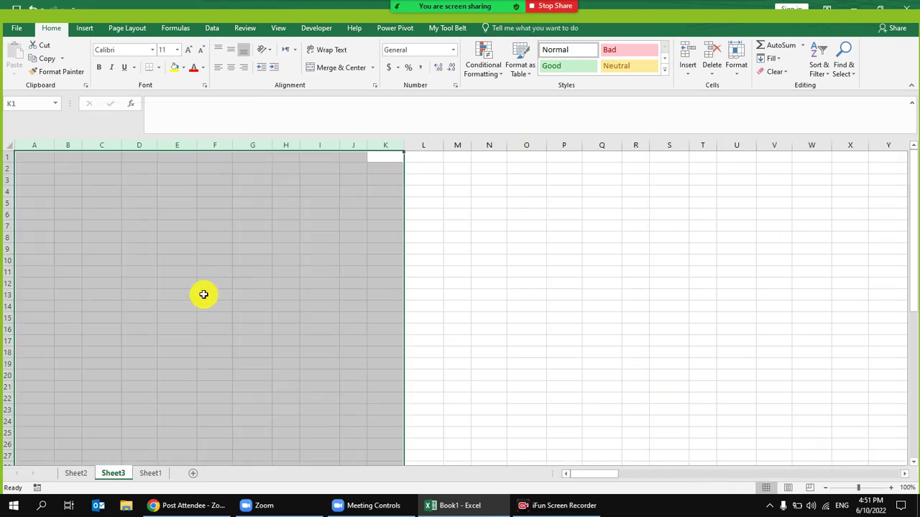
click(204, 293)
- Create a PivotTable from the Sheet1 data range A1:M5509, placed on the existing Sheet3 at cell A2
click(157, 473)
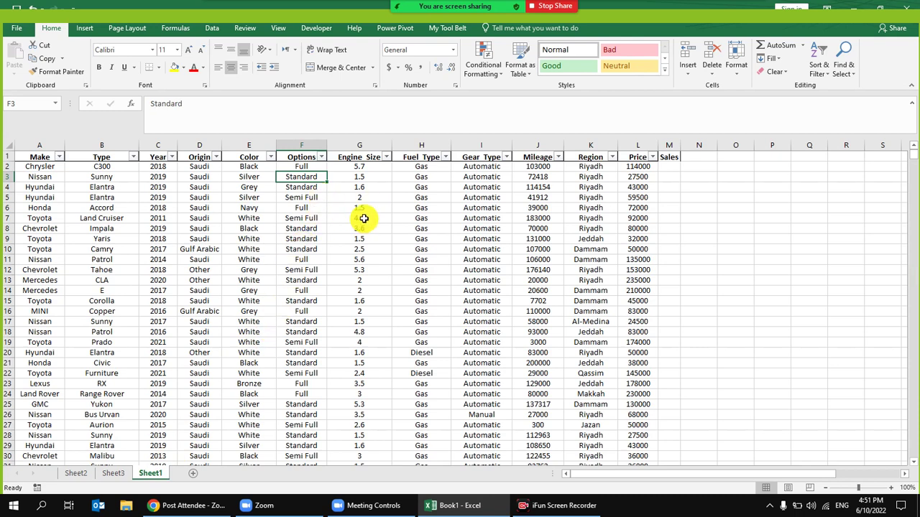
click(590, 168)
click(593, 240)
click(228, 248)
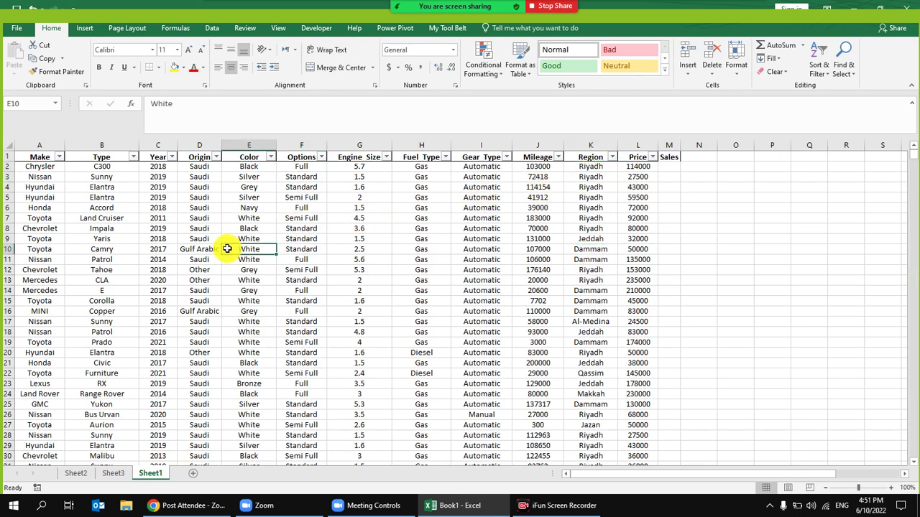
click(83, 28)
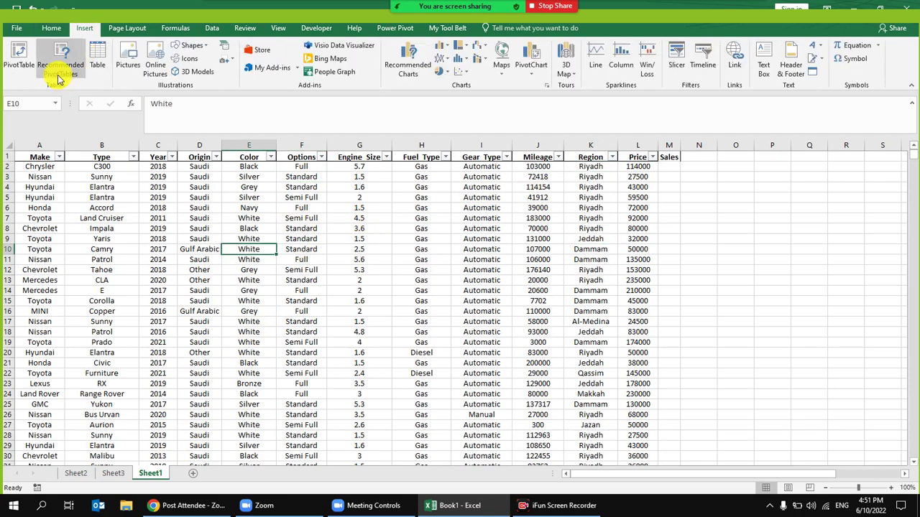
click(31, 58)
click(474, 241)
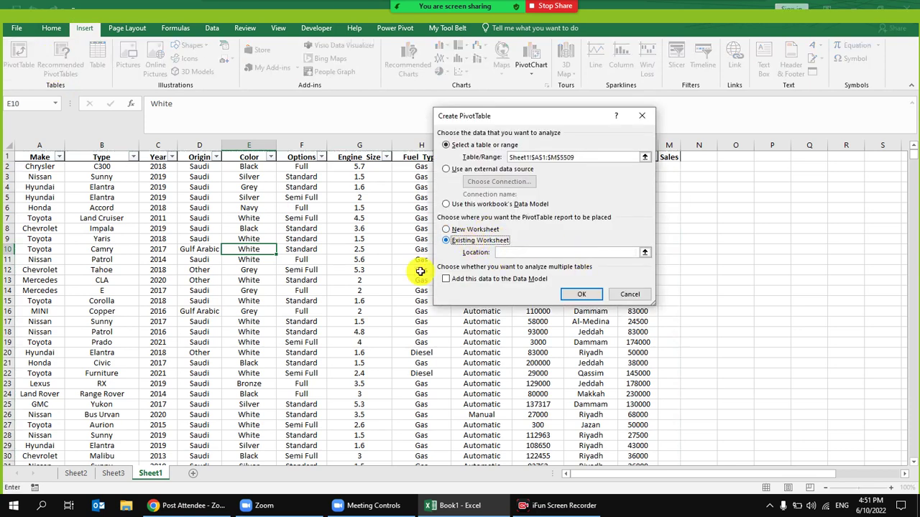
click(115, 474)
click(34, 169)
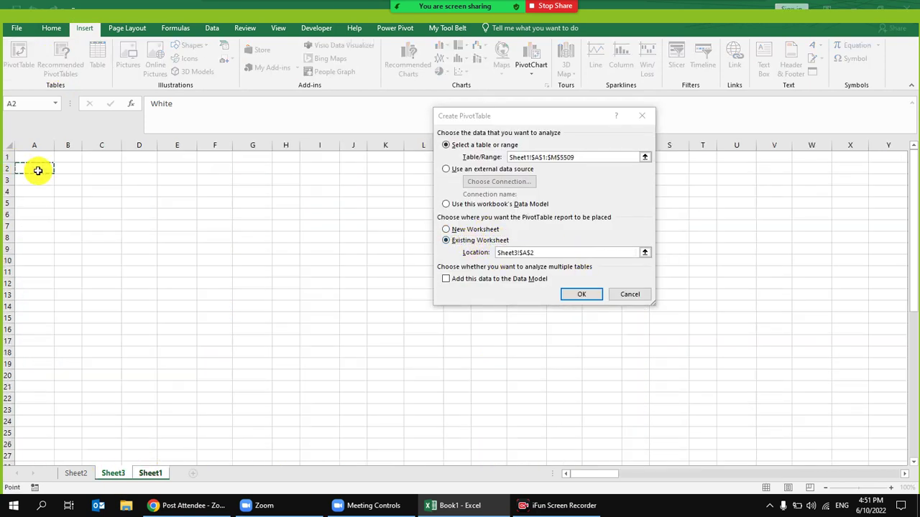
click(581, 294)
- Build the new PivotTable with Region in the rows and a count of Make as the values
scroll(814, 289, down, 2)
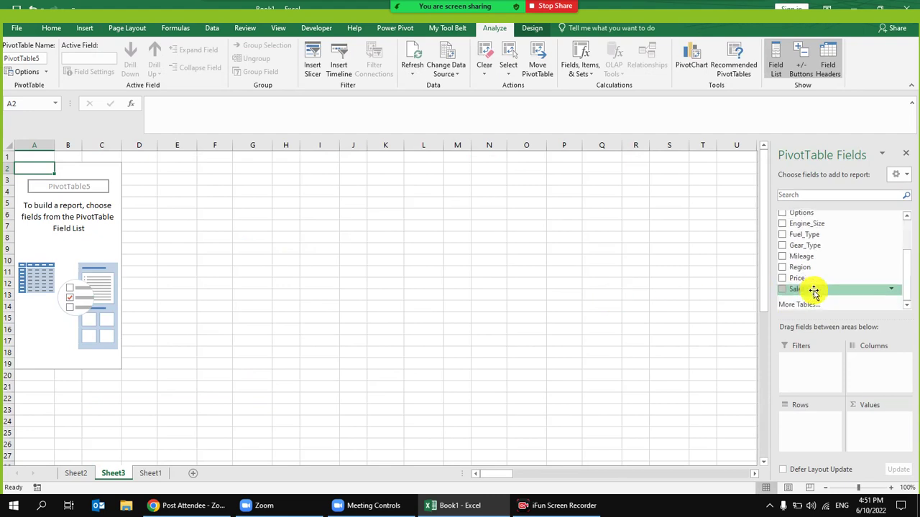
drag(799, 267, 810, 429)
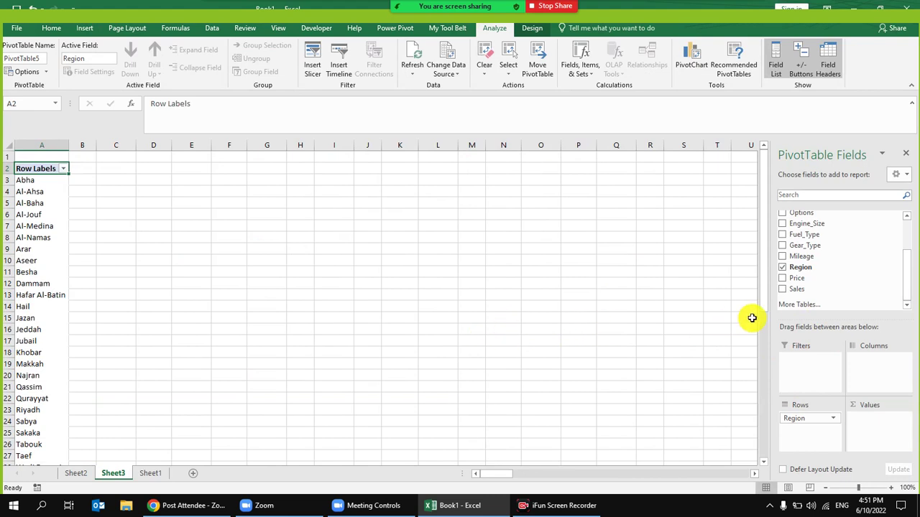
click(151, 473)
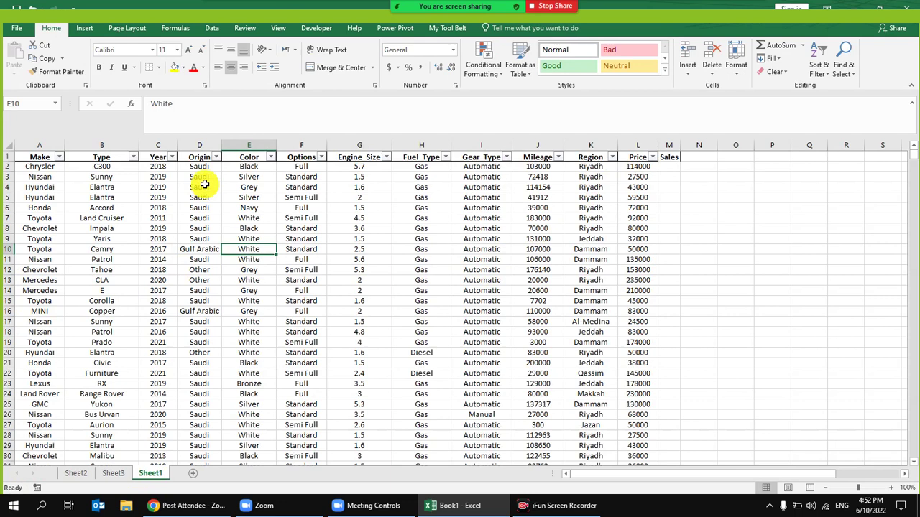
click(125, 475)
scroll(847, 259, up, 2)
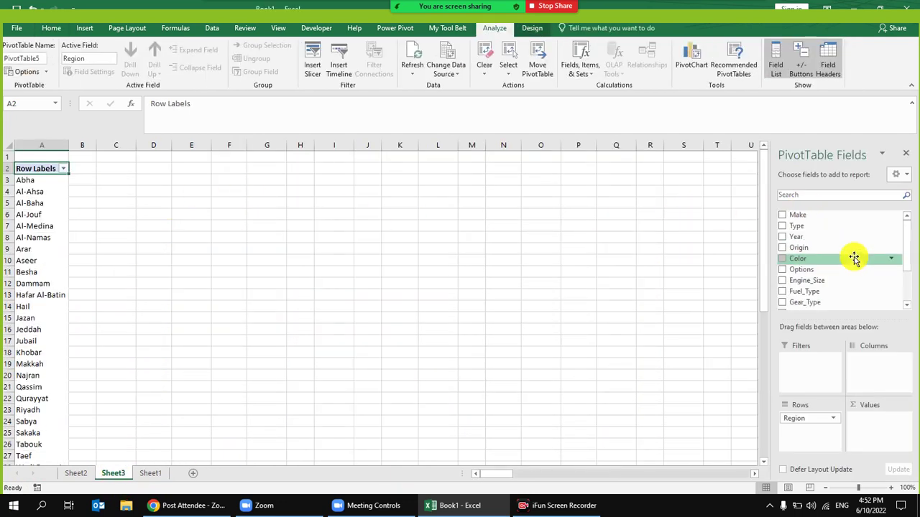
drag(826, 218, 880, 431)
- Sort the regions by Count of Make from largest to smallest
right_click(119, 180)
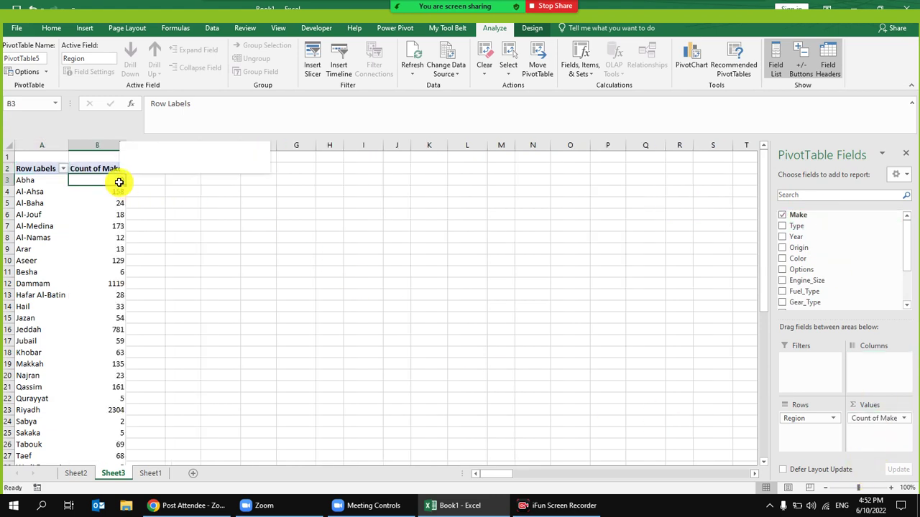
mouse_move(197, 248)
click(290, 262)
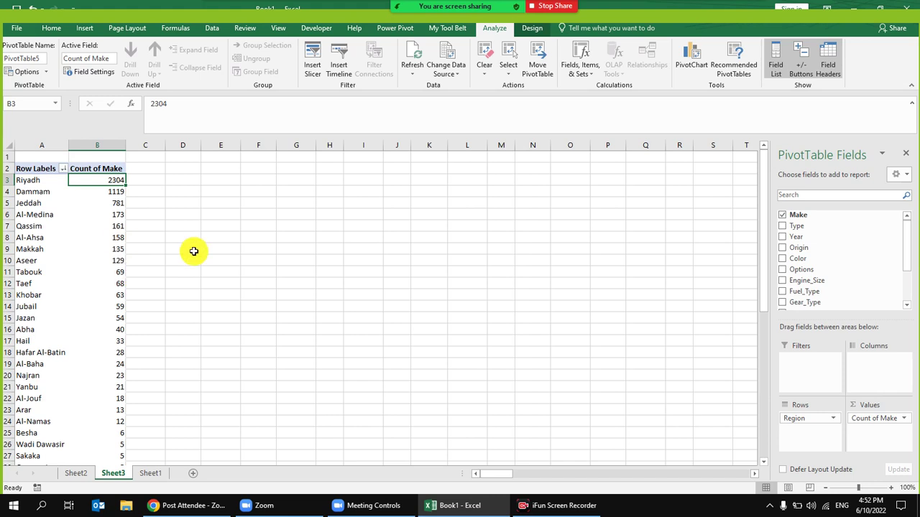
scroll(67, 286, down, 3)
scroll(67, 285, up, 3)
- Look at the participants list of the Zoom meeting and close it
mouse_move(493, 15)
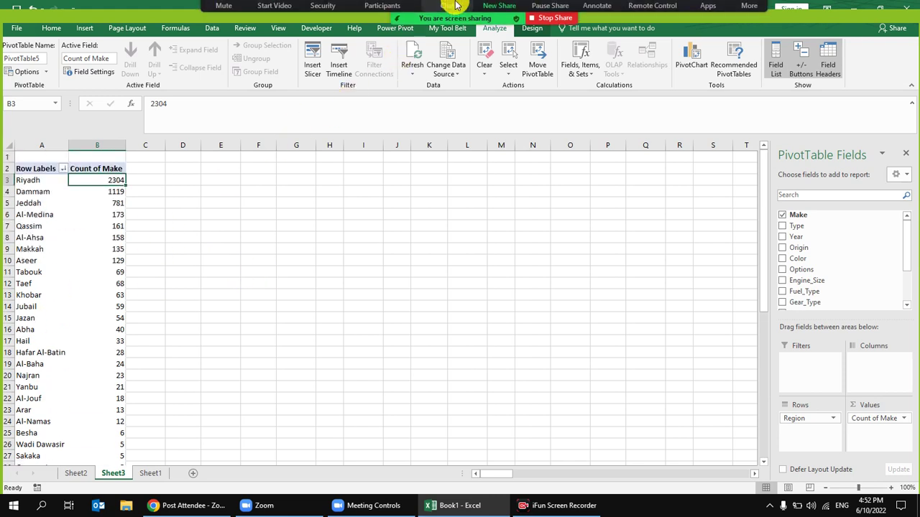
click(381, 18)
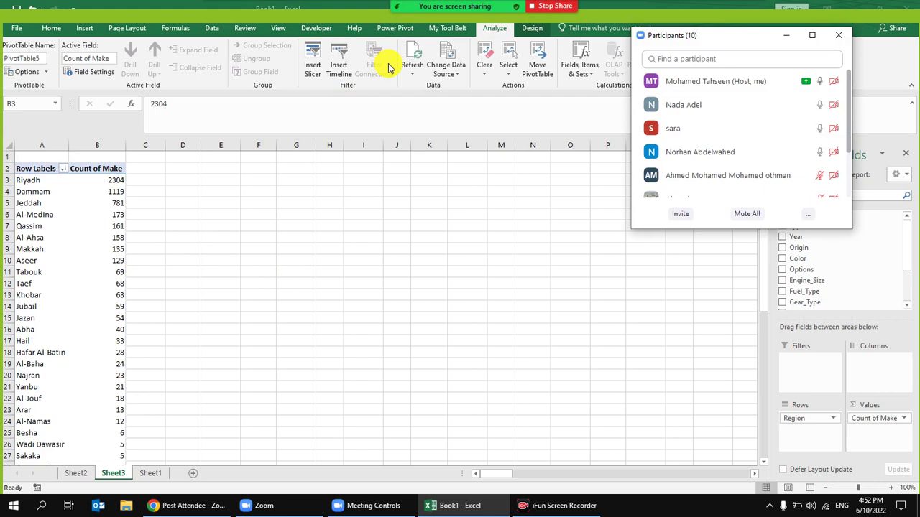
click(837, 34)
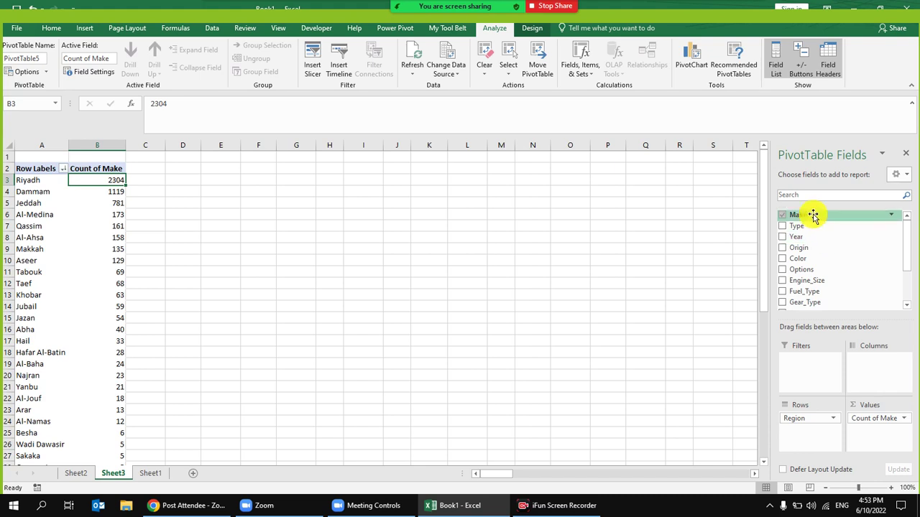
- Add Make to the columns of the region PivotTable to break the counts down by car make
drag(822, 218, 865, 371)
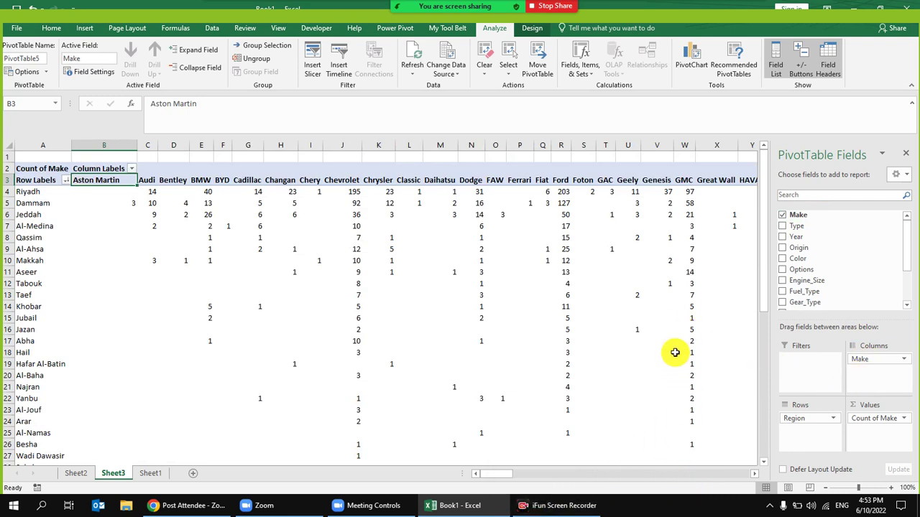
mouse_move(499, 475)
mouse_down()
mouse_move(631, 472)
mouse_move(493, 476)
mouse_up()
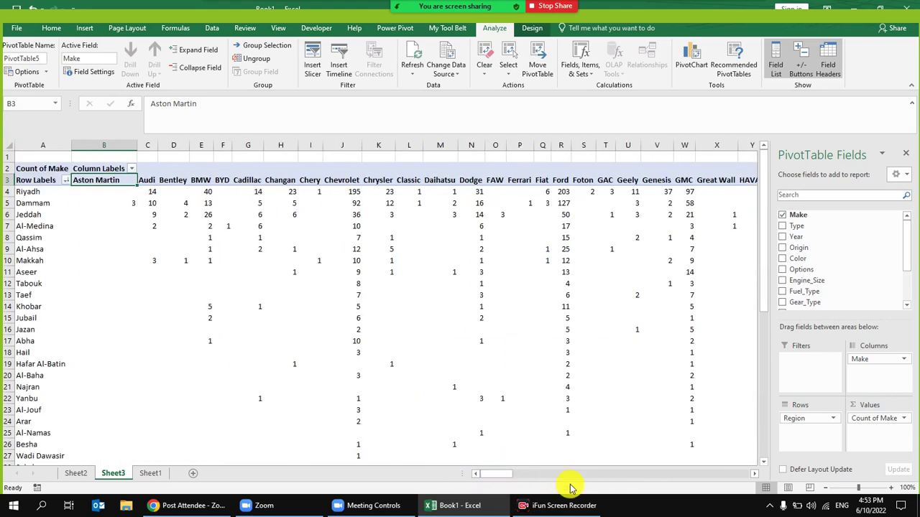
click(825, 489)
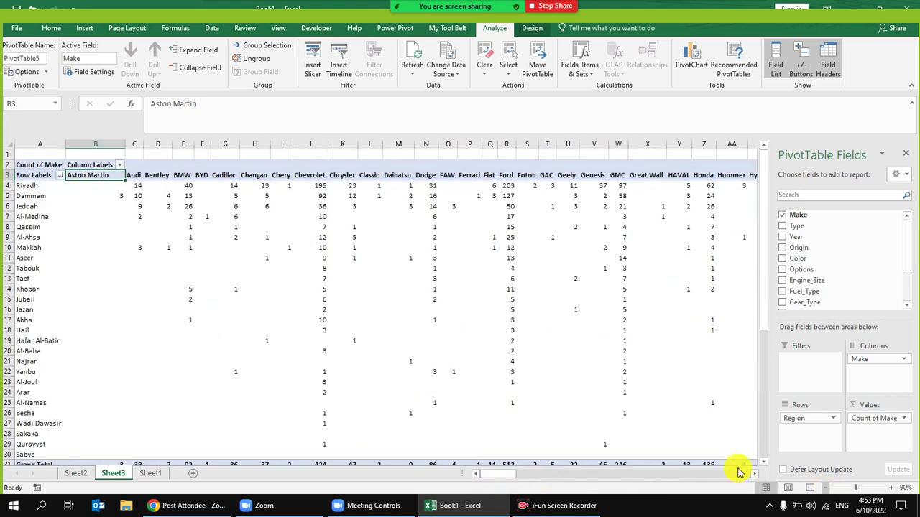
- Sort the regions by their Aston Martin counts from largest to smallest
right_click(108, 190)
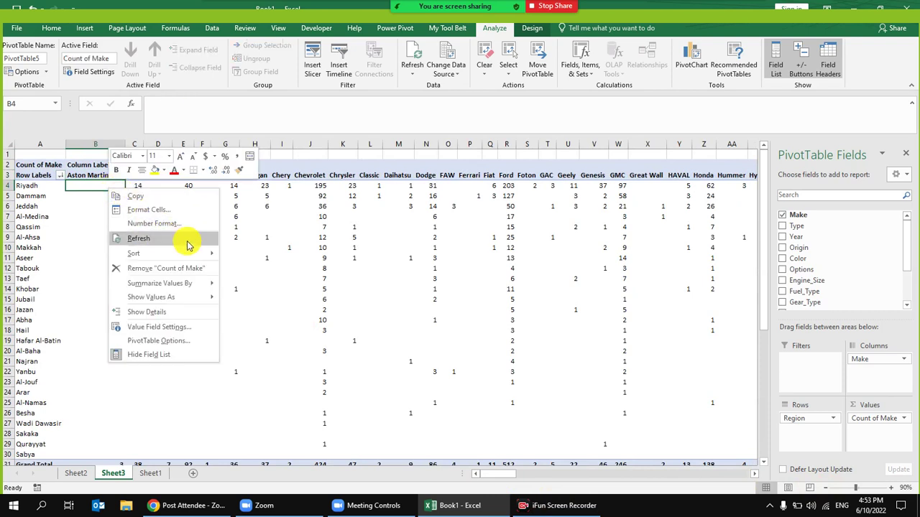
click(259, 263)
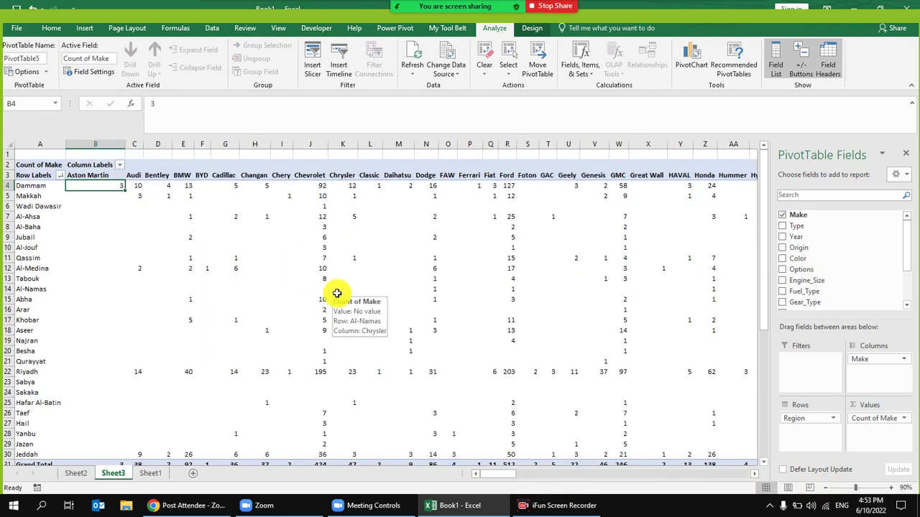
right_click(329, 171)
click(281, 185)
right_click(281, 186)
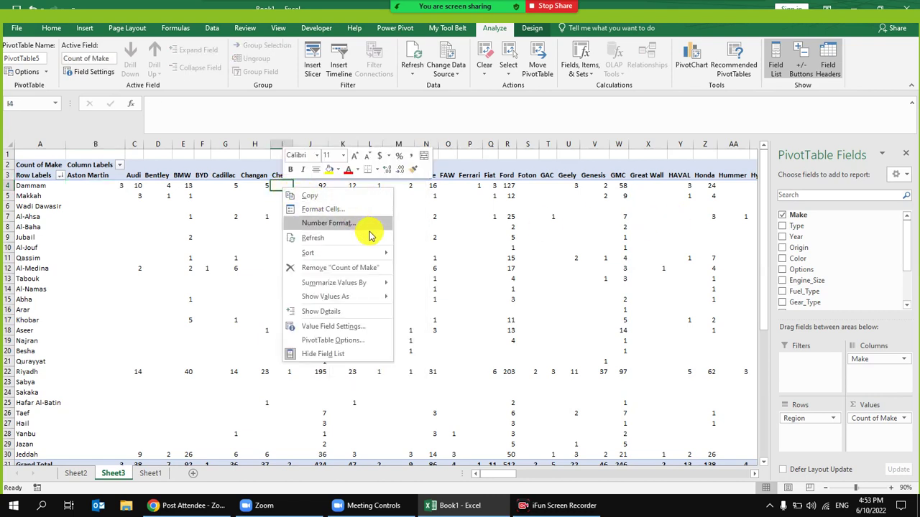
mouse_move(379, 255)
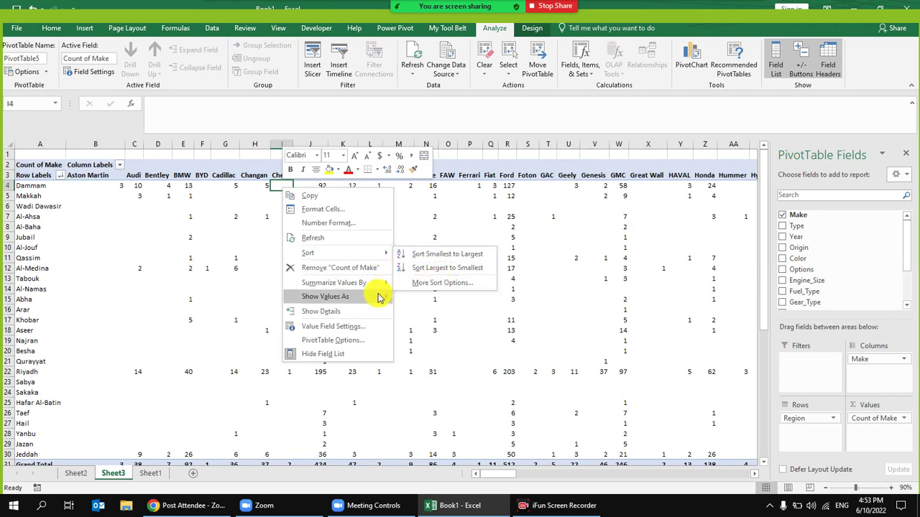
click(459, 282)
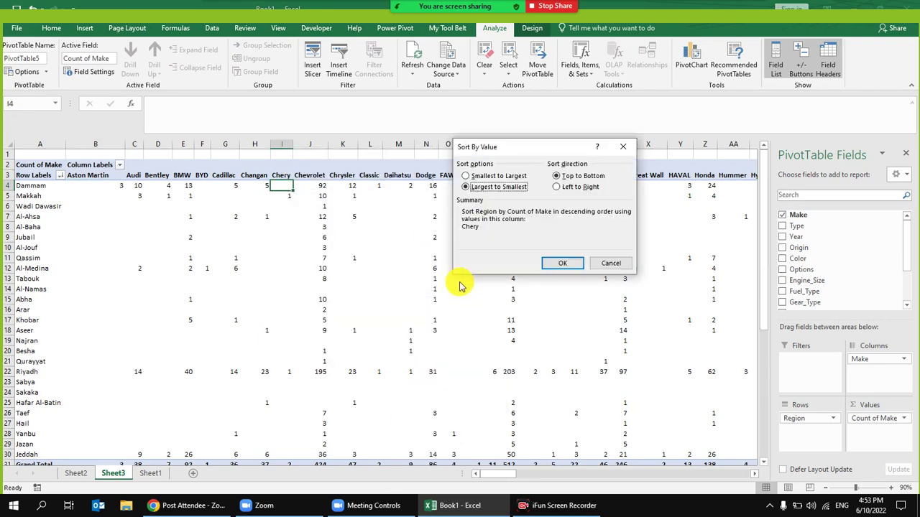
click(607, 263)
- Try a value filter that keeps the top 10 makes by Count of Make, and undo it
click(119, 166)
mouse_move(112, 249)
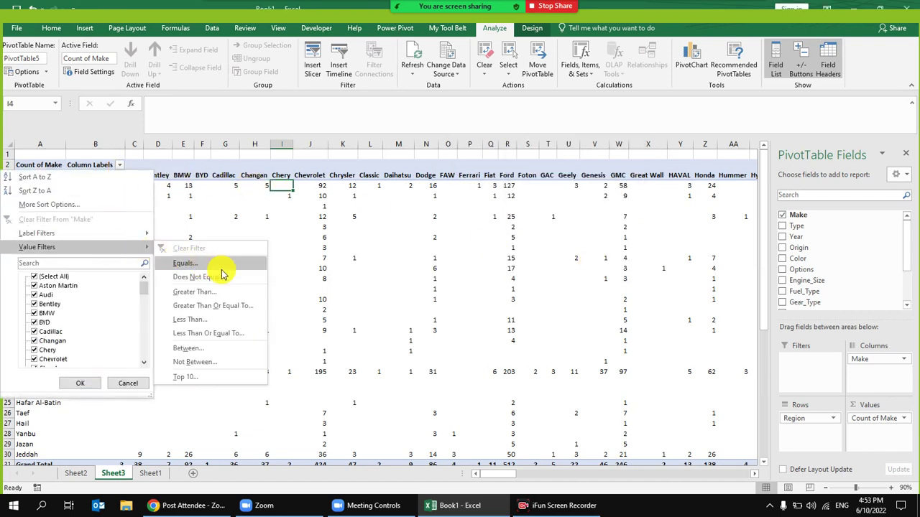
mouse_move(95, 233)
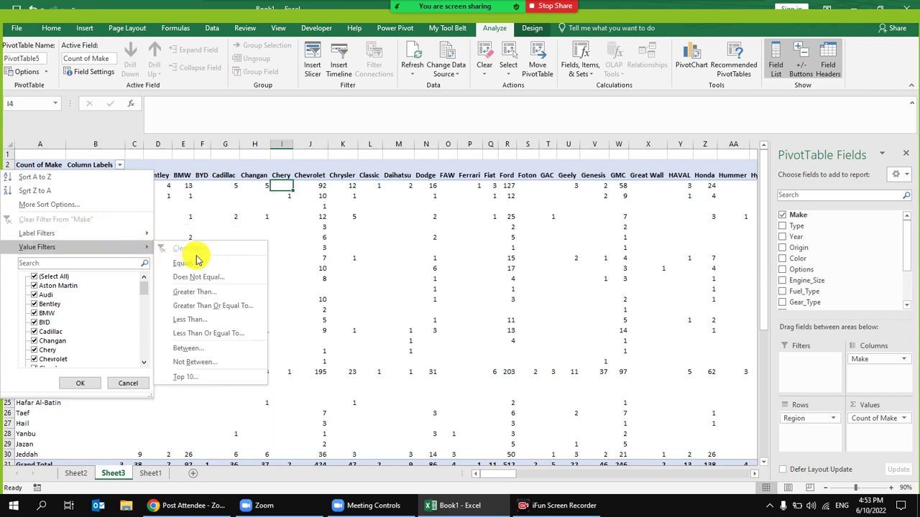
click(223, 381)
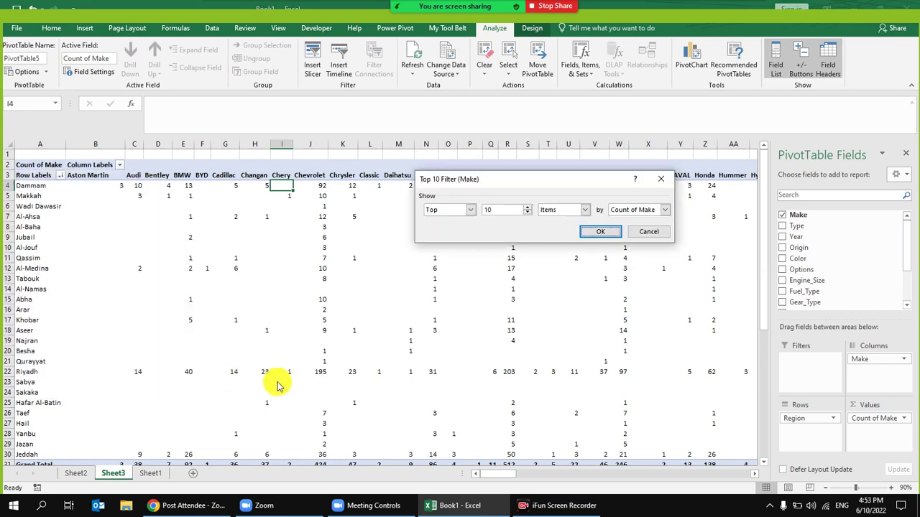
click(602, 232)
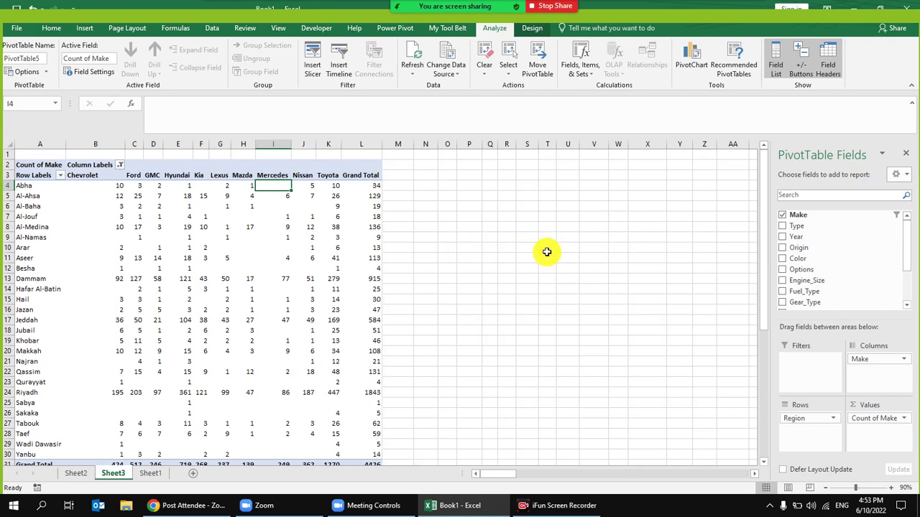
key(ctrl+z)
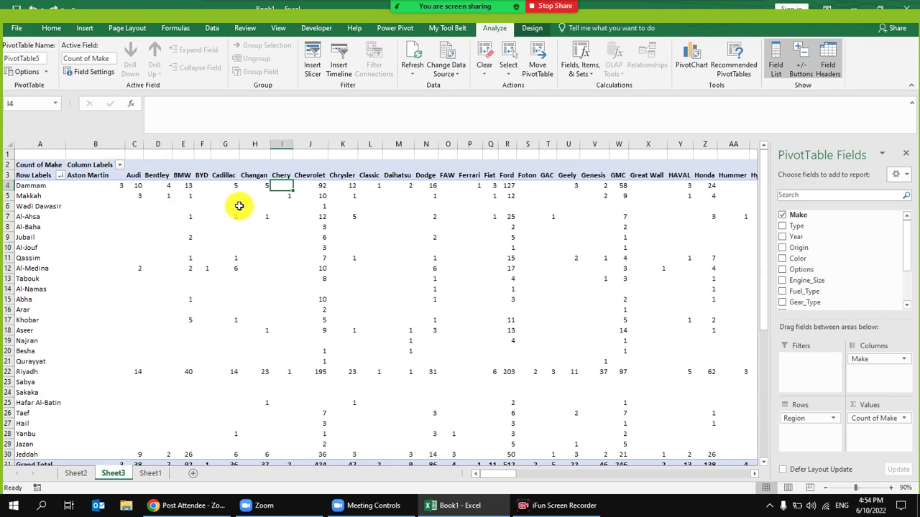
mouse_move(214, 200)
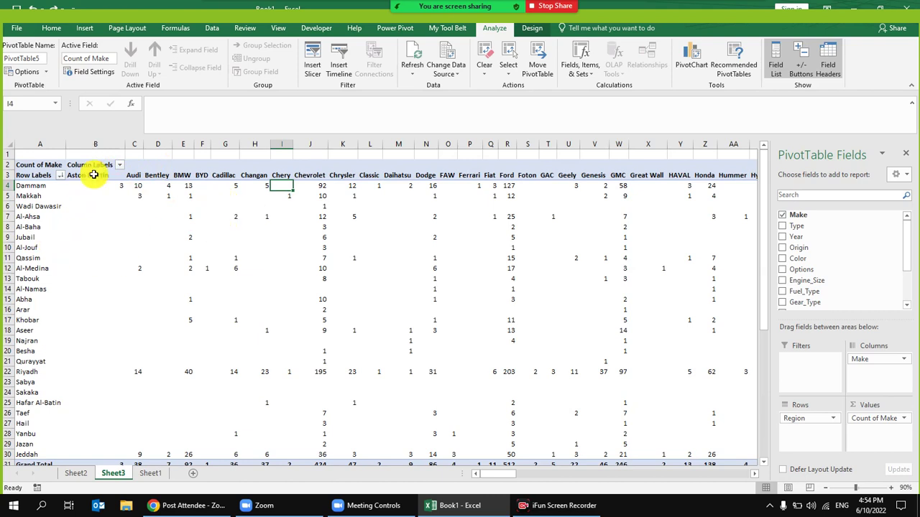
mouse_move(120, 170)
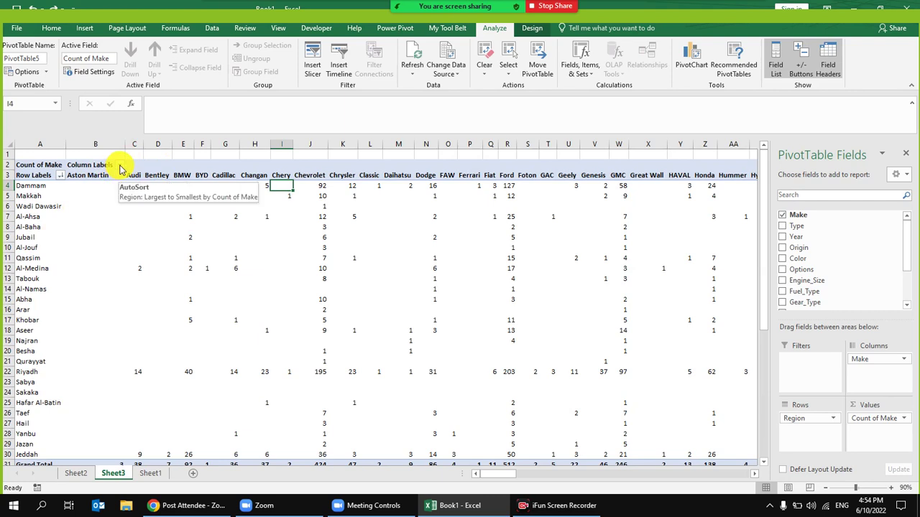
click(121, 165)
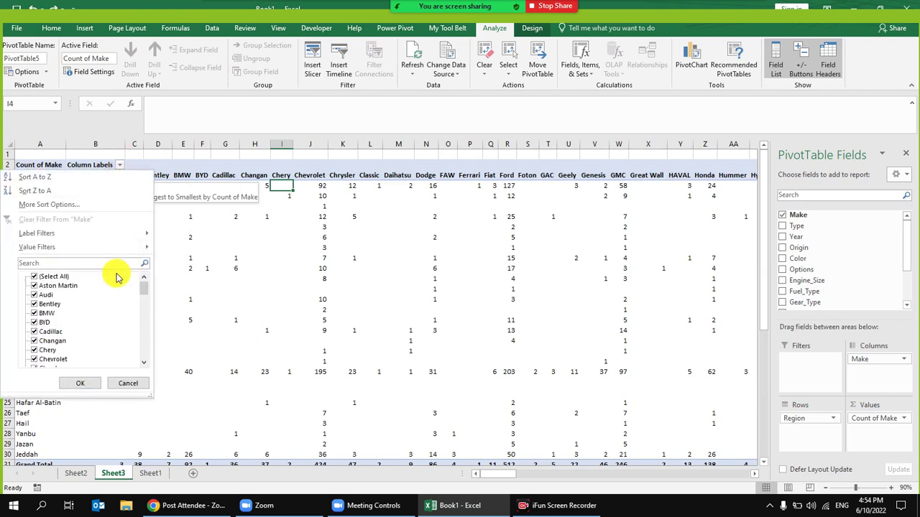
click(122, 166)
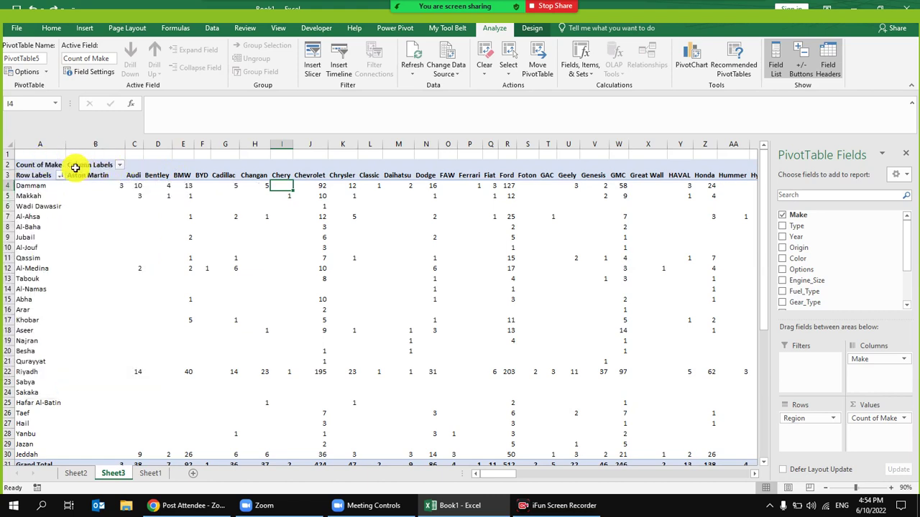
mouse_move(867, 361)
mouse_down()
mouse_move(885, 379)
mouse_move(869, 369)
mouse_move(877, 361)
mouse_up()
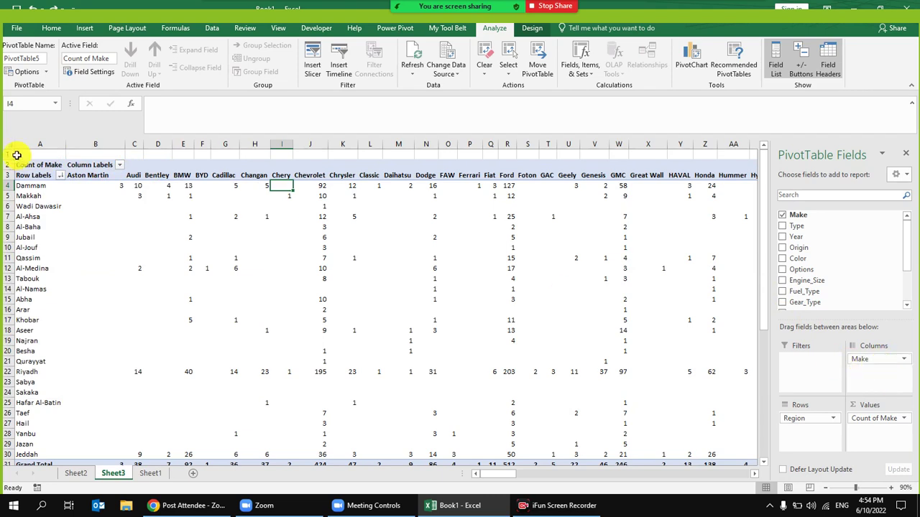
- Filter the make columns to the top 10 items by Count of Make
click(121, 166)
mouse_move(72, 248)
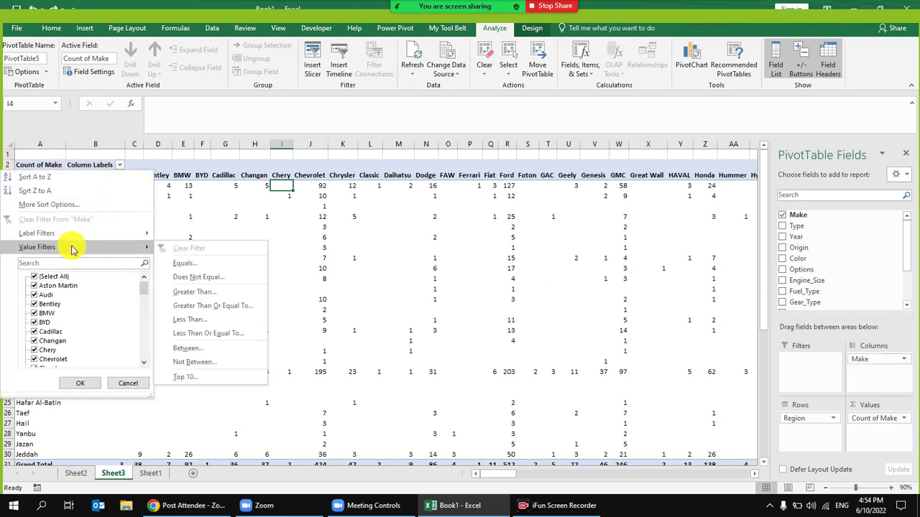
click(189, 378)
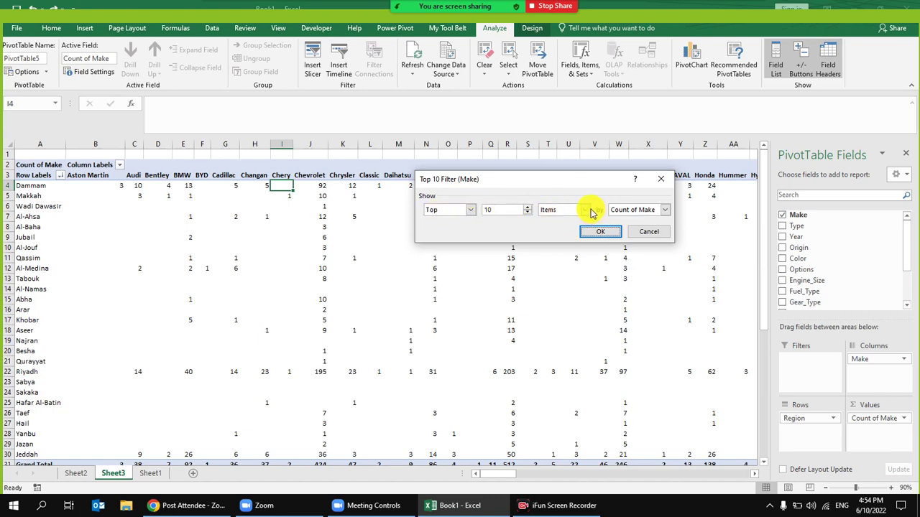
click(587, 209)
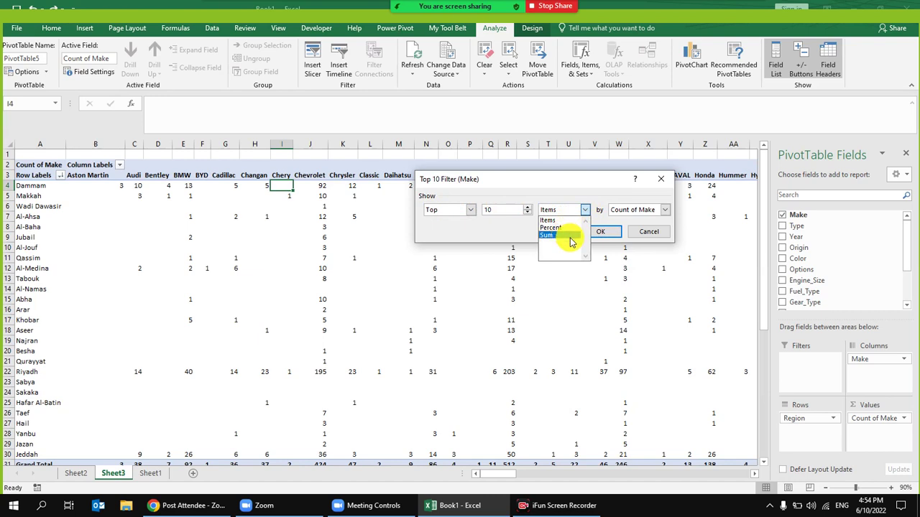
click(651, 208)
click(664, 211)
click(650, 217)
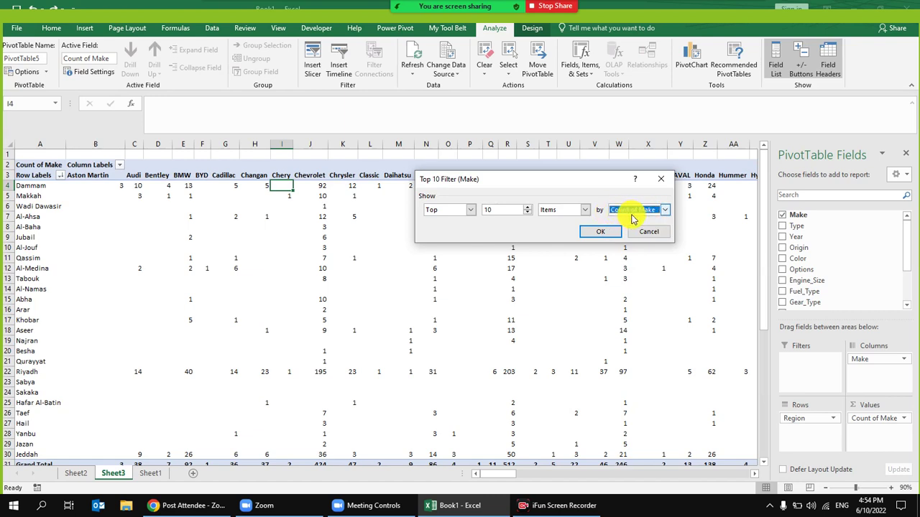
click(594, 237)
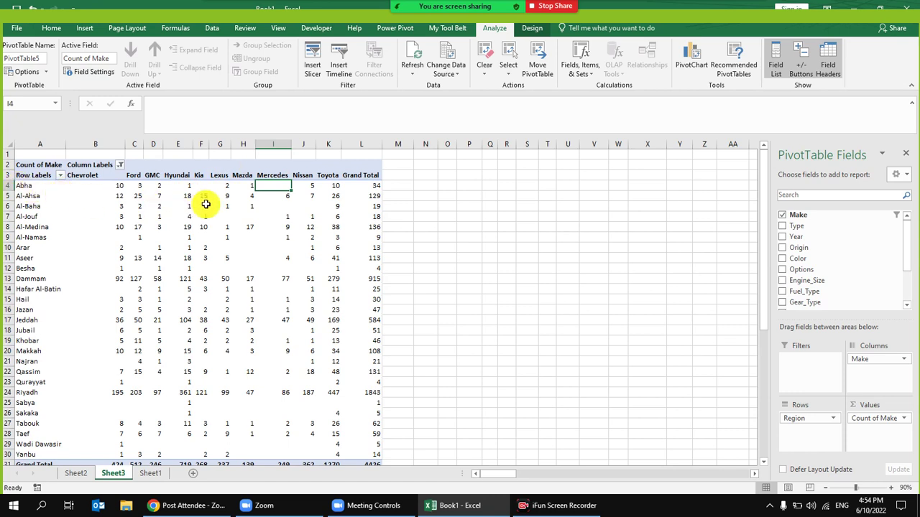
- Sort the regions by their Grand Total from largest to smallest
mouse_move(373, 184)
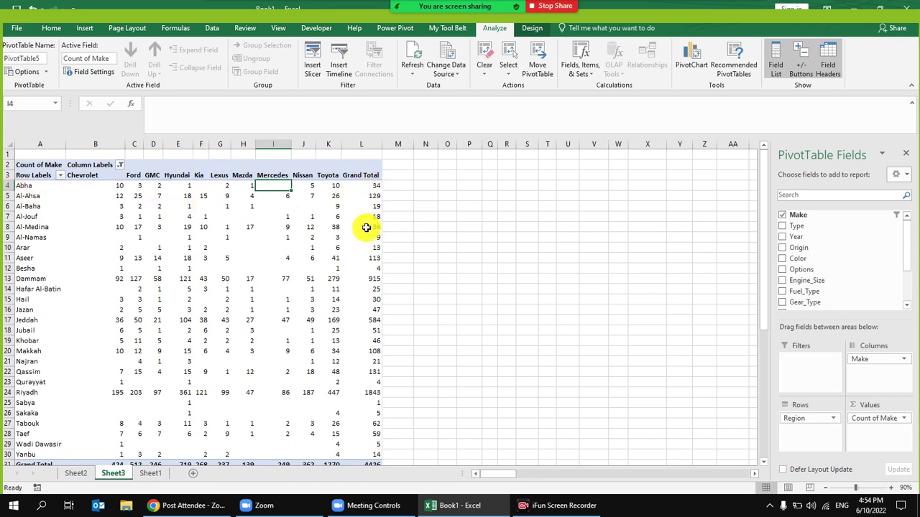
mouse_move(377, 209)
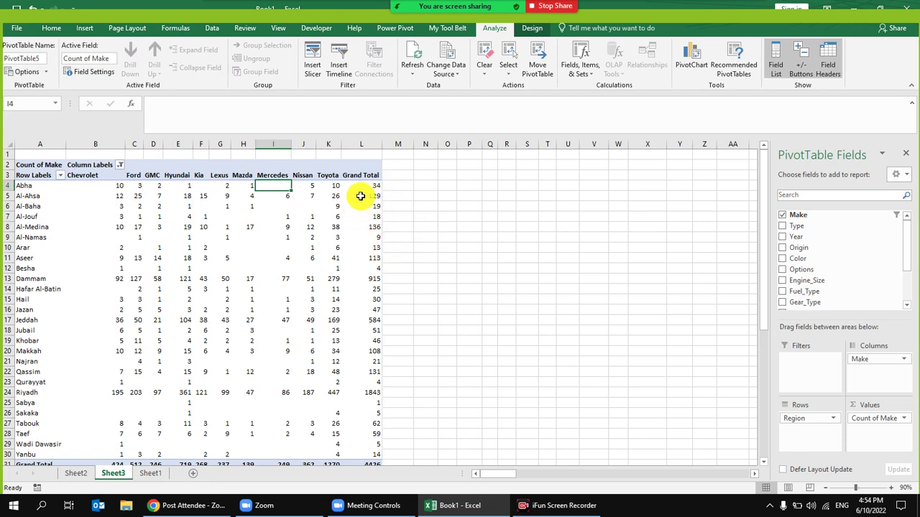
drag(335, 185, 109, 184)
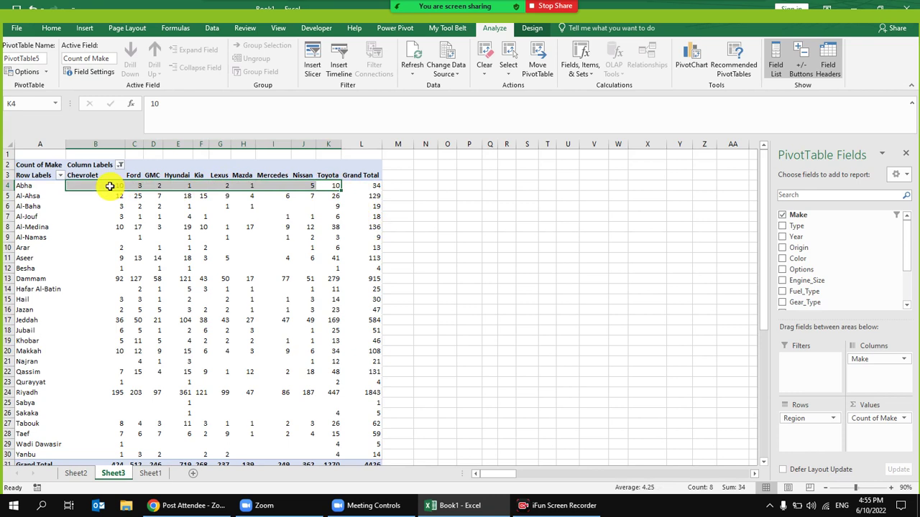
click(370, 185)
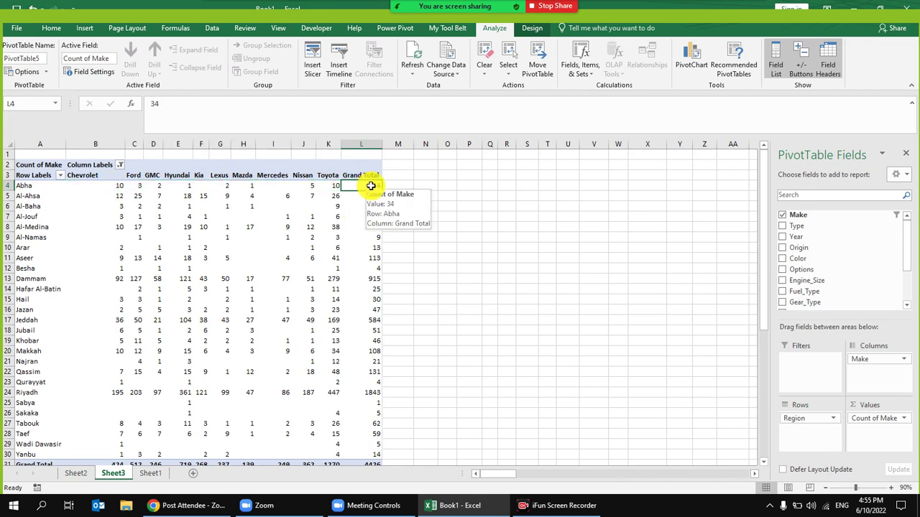
right_click(372, 185)
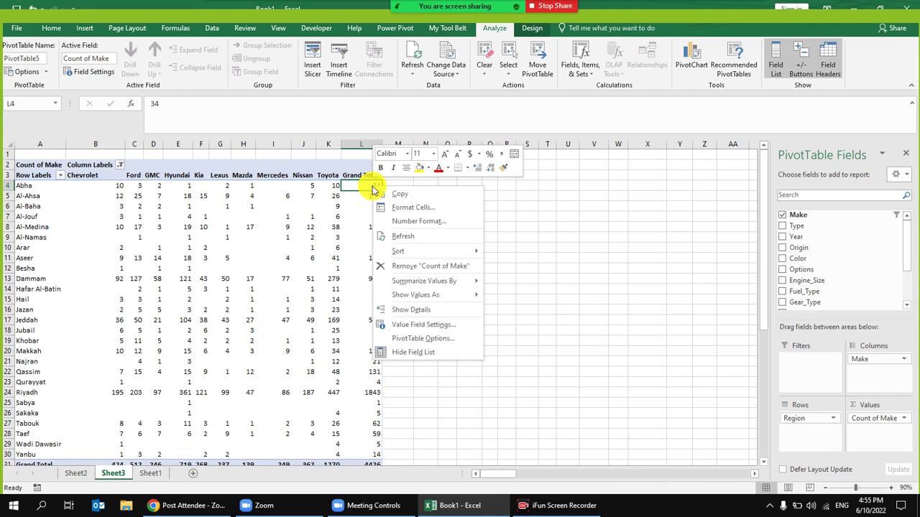
mouse_move(431, 252)
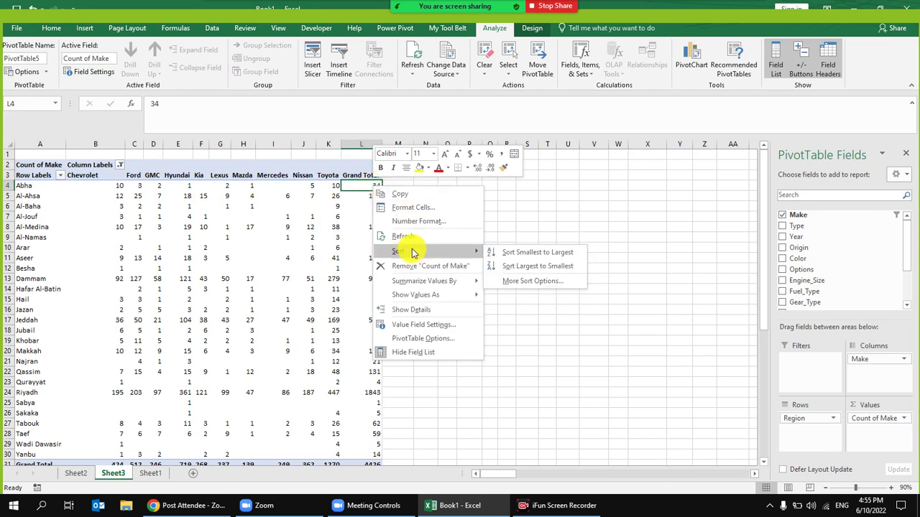
click(536, 267)
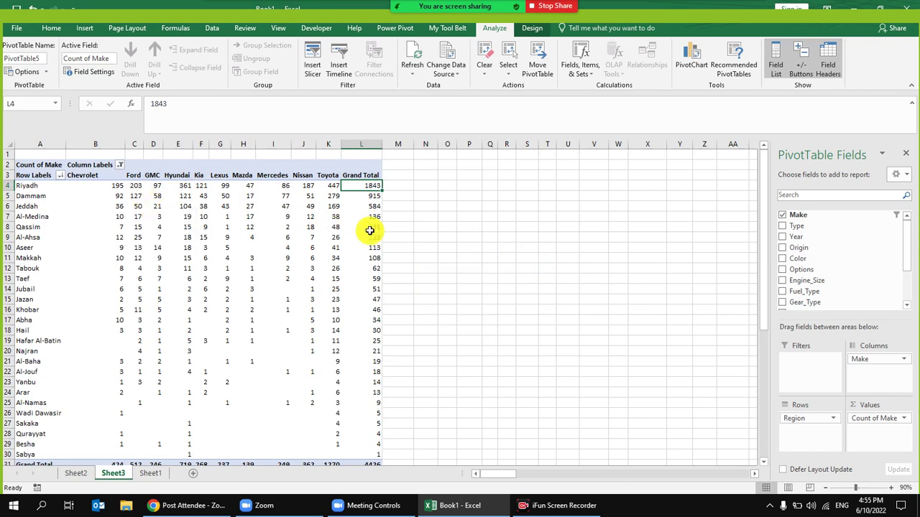
scroll(389, 240, down, 4)
scroll(389, 239, up, 4)
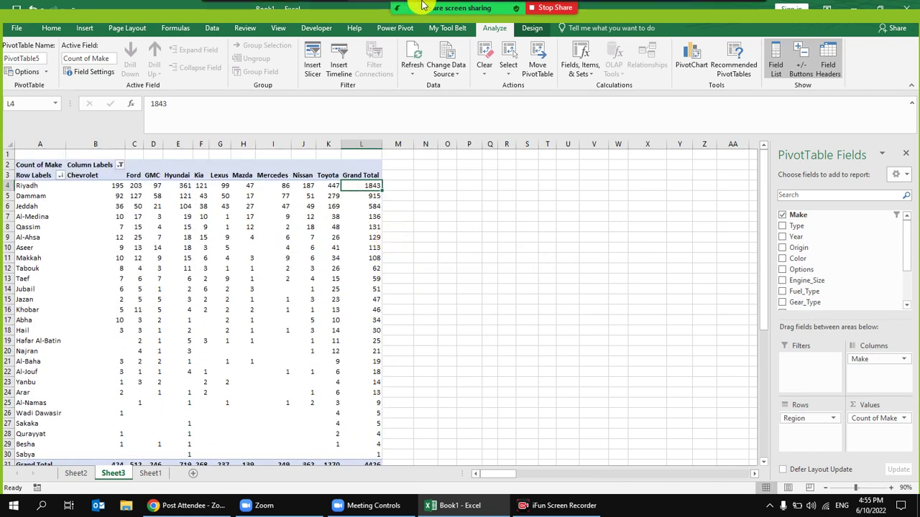
- Check the participants list of the Zoom meeting twice, closing it each time
click(382, 18)
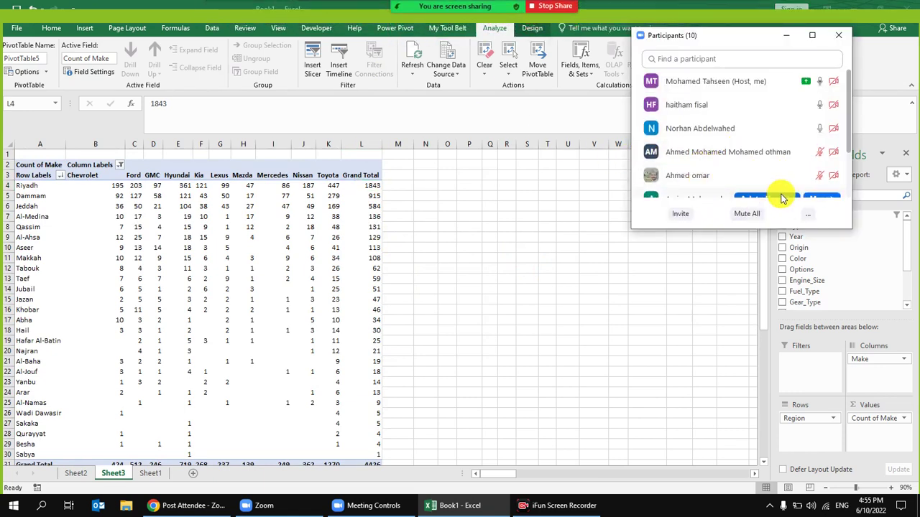
scroll(787, 116, down, 4)
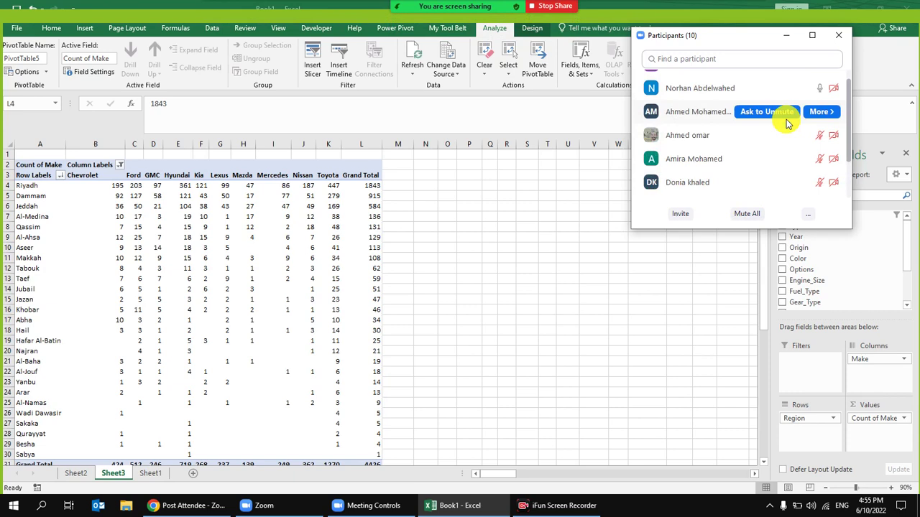
scroll(786, 116, up, 4)
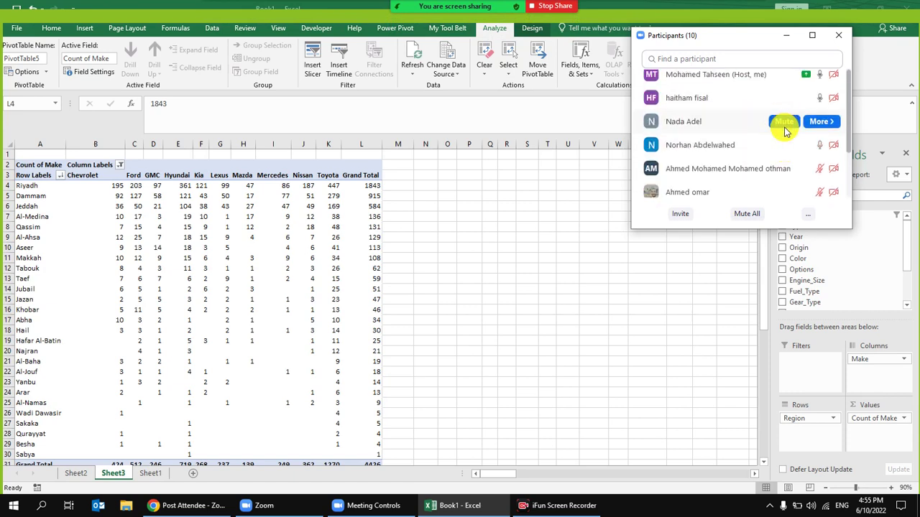
click(837, 42)
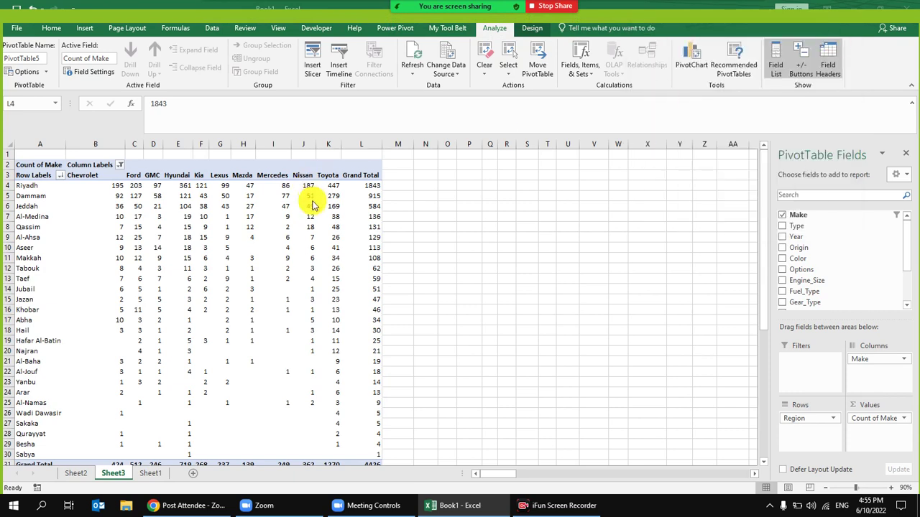
mouse_move(508, 18)
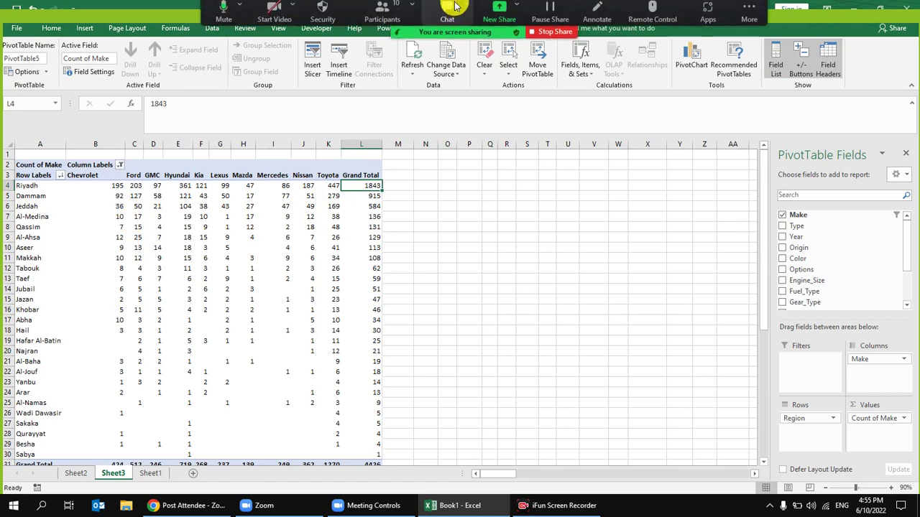
click(380, 20)
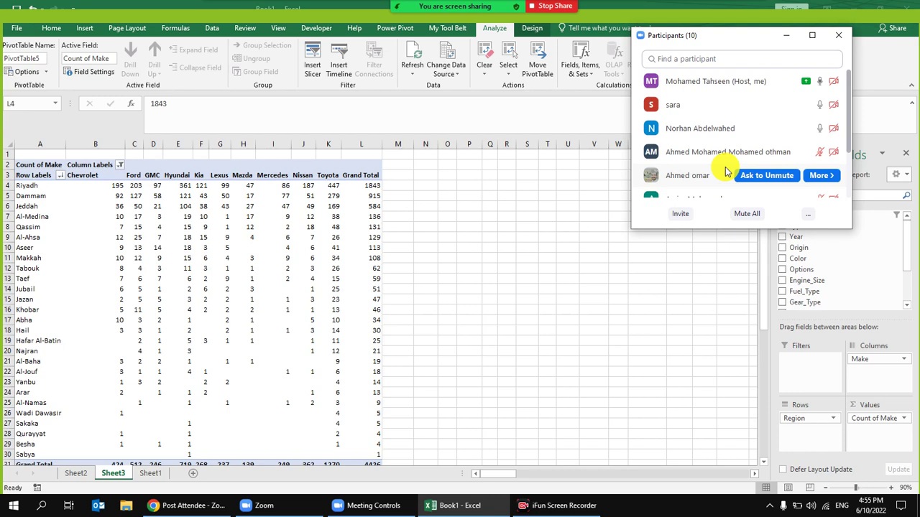
click(838, 34)
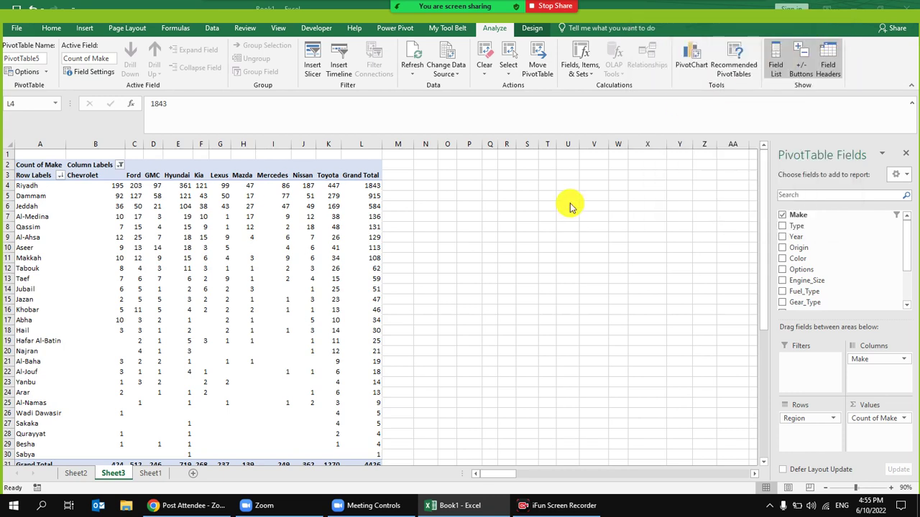
- Examine the counts per make in the Riyadh and Jeddah rows and the region list down to the Grand Total row
click(116, 185)
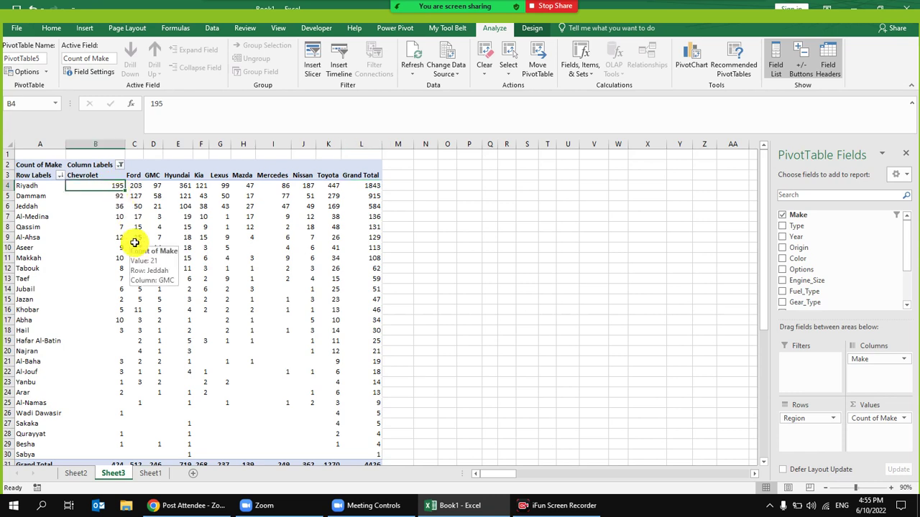
click(136, 186)
click(155, 188)
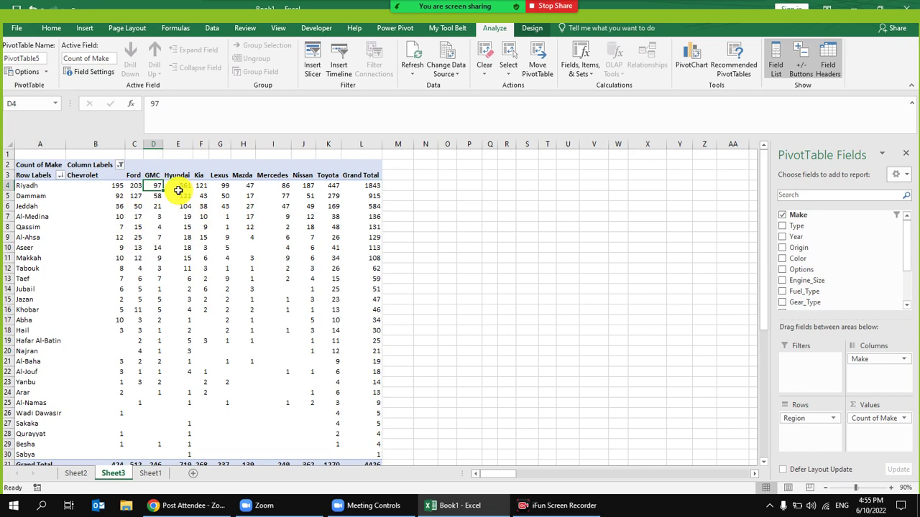
click(335, 186)
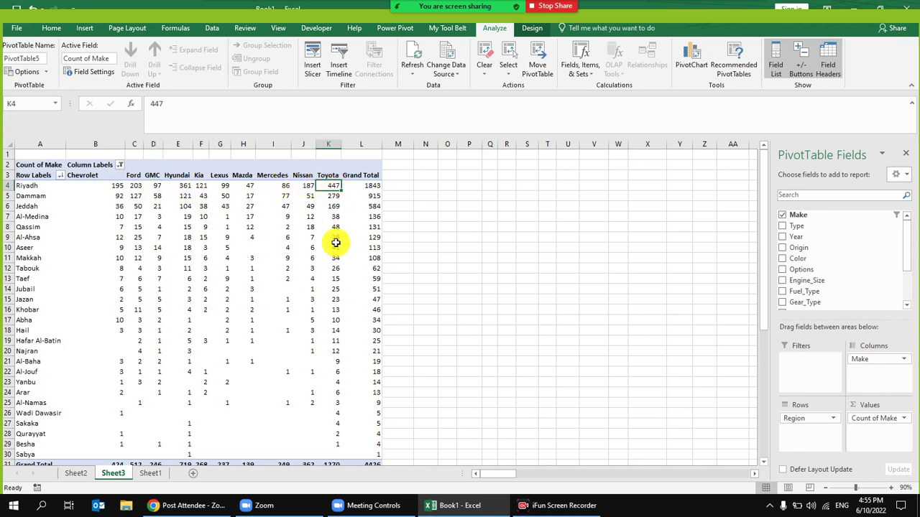
scroll(335, 243, down, 2)
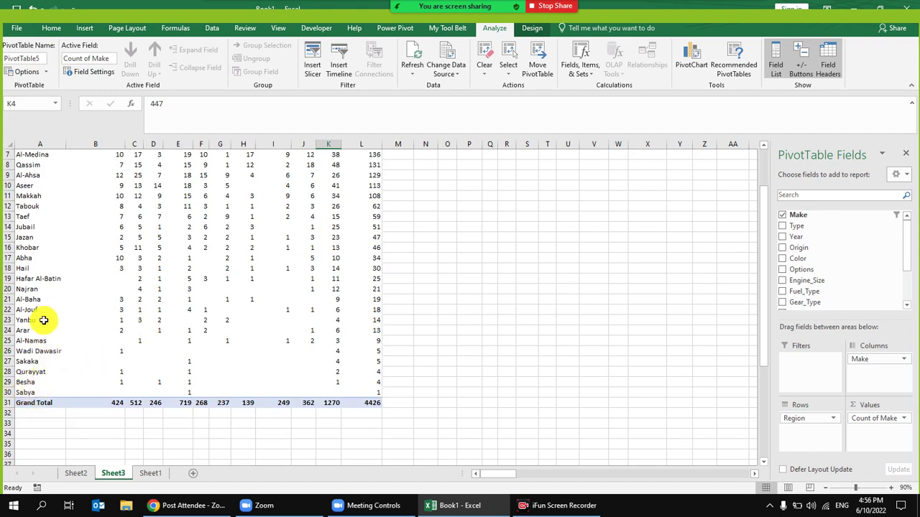
scroll(57, 290, up, 2)
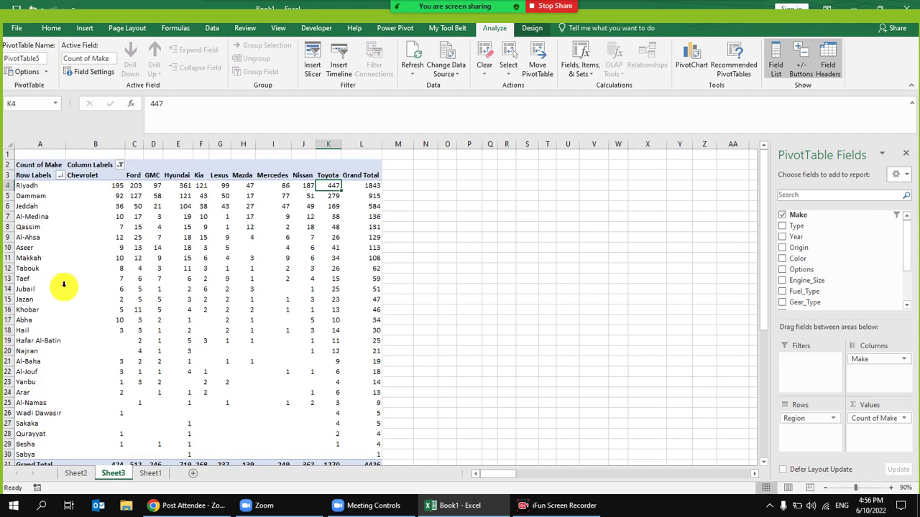
drag(31, 209, 379, 207)
click(393, 237)
click(304, 258)
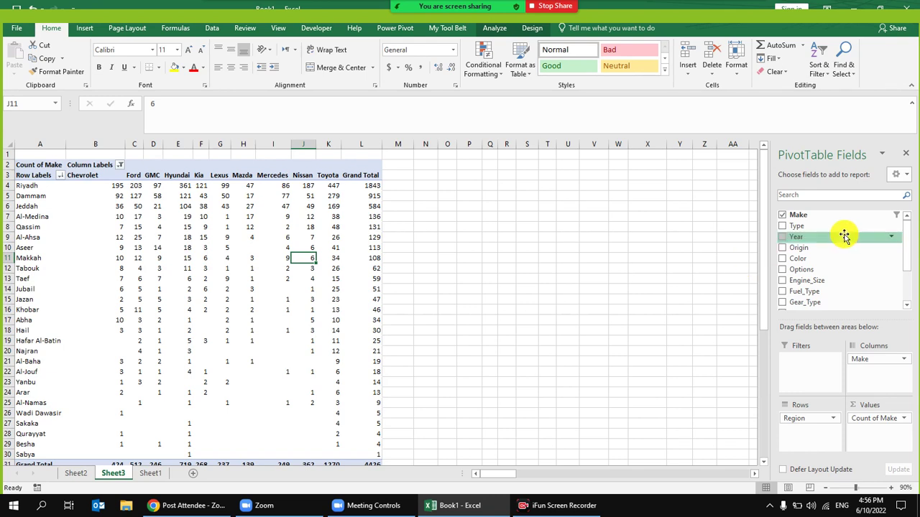
- Try the Year field as a second value field and remove it again
drag(821, 238, 878, 443)
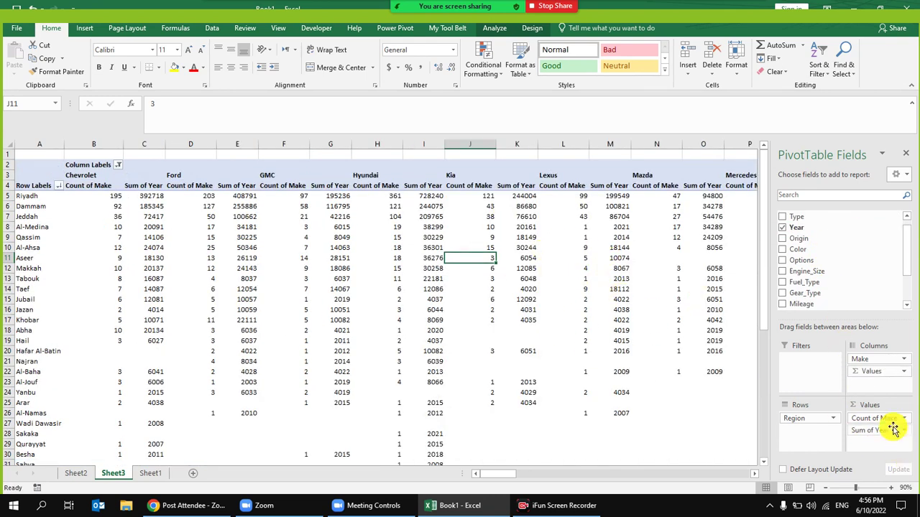
drag(860, 437, 841, 281)
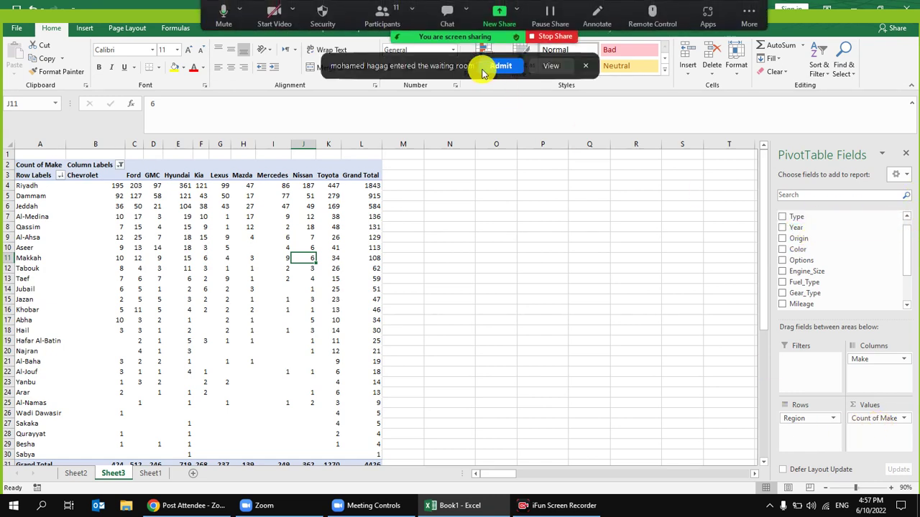
- Add Year above Region in the PivotTable rows and show the report in tabular form
drag(796, 227, 798, 415)
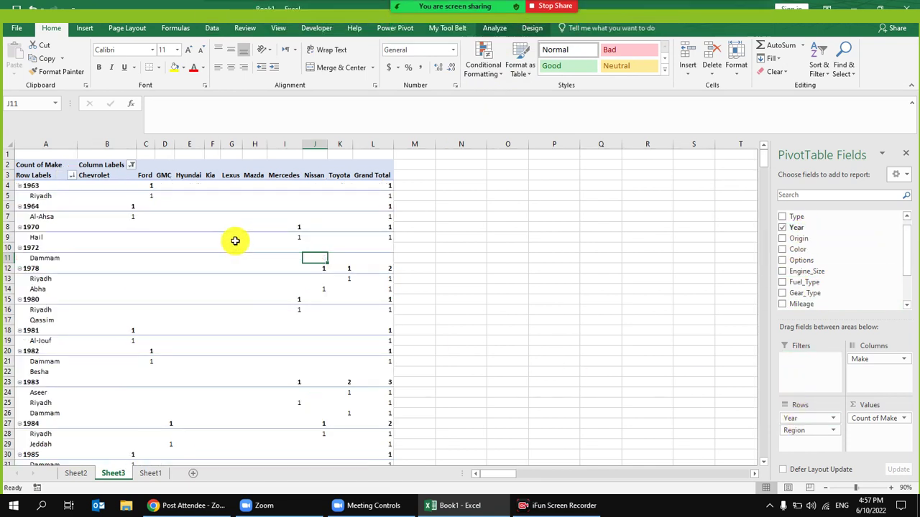
click(291, 206)
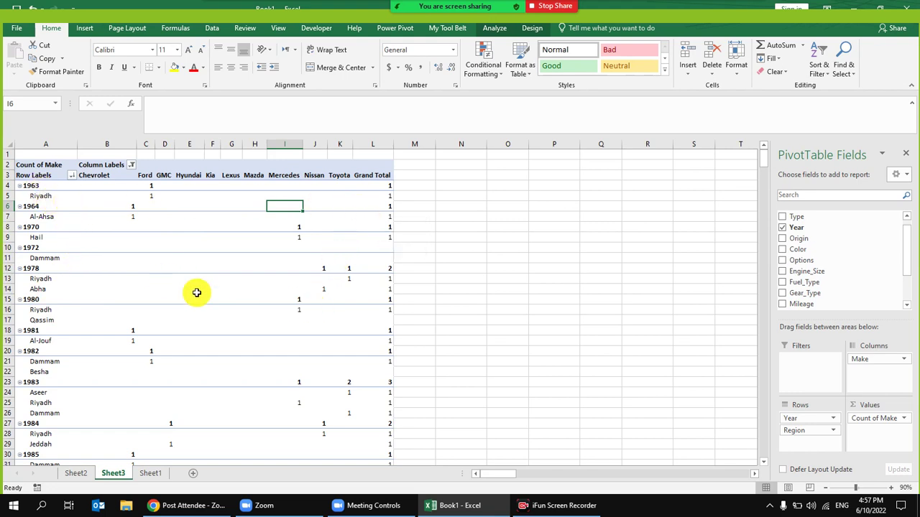
click(533, 29)
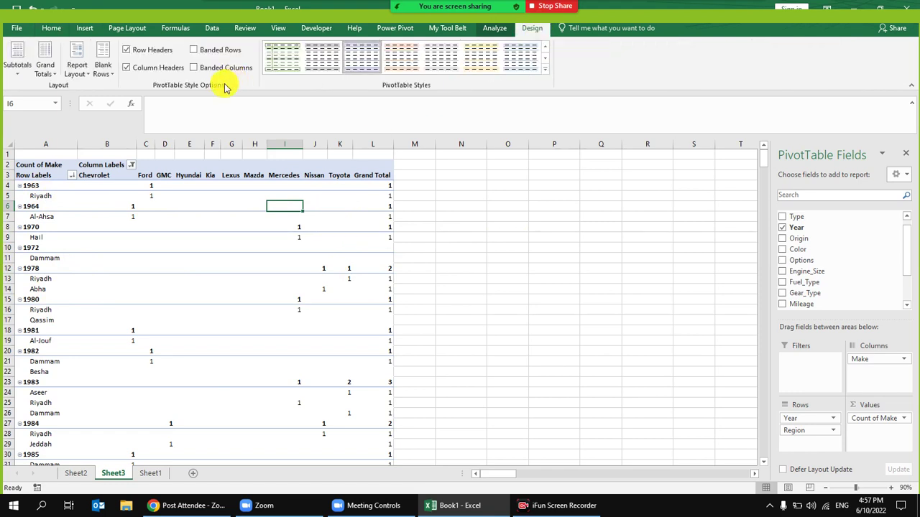
click(79, 72)
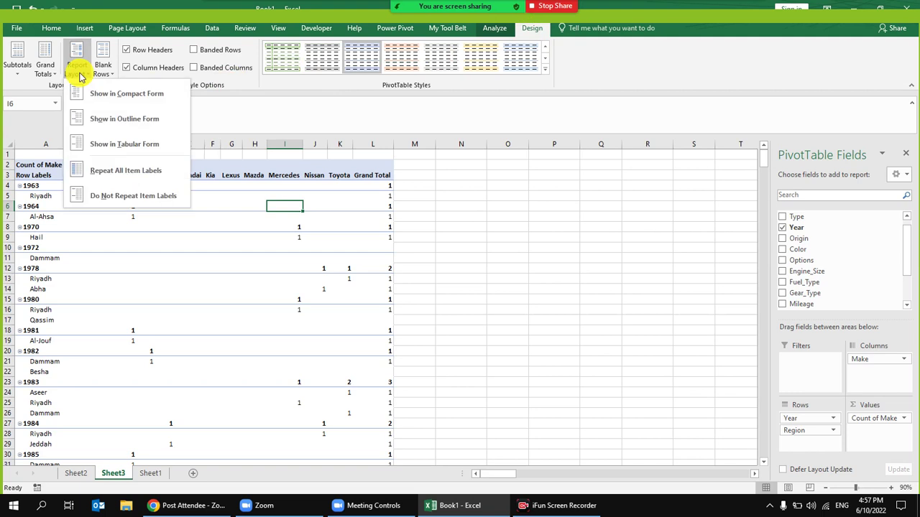
click(81, 145)
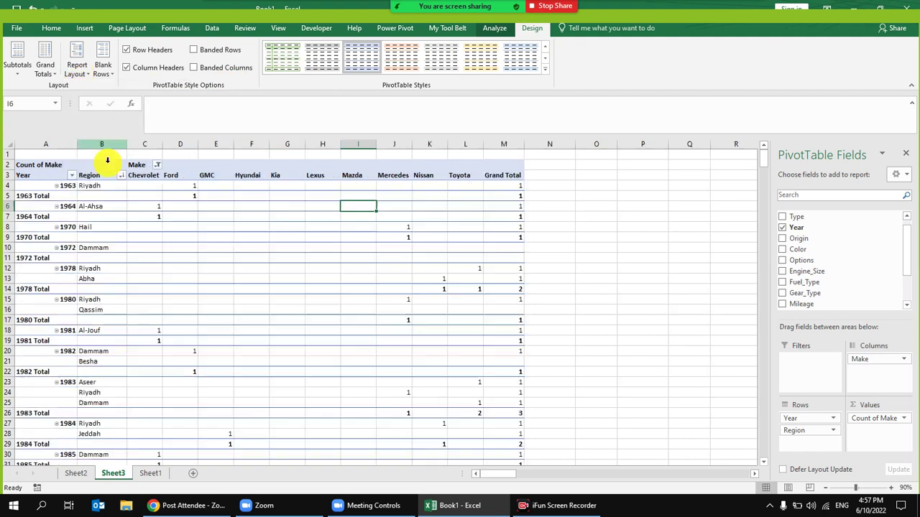
click(79, 69)
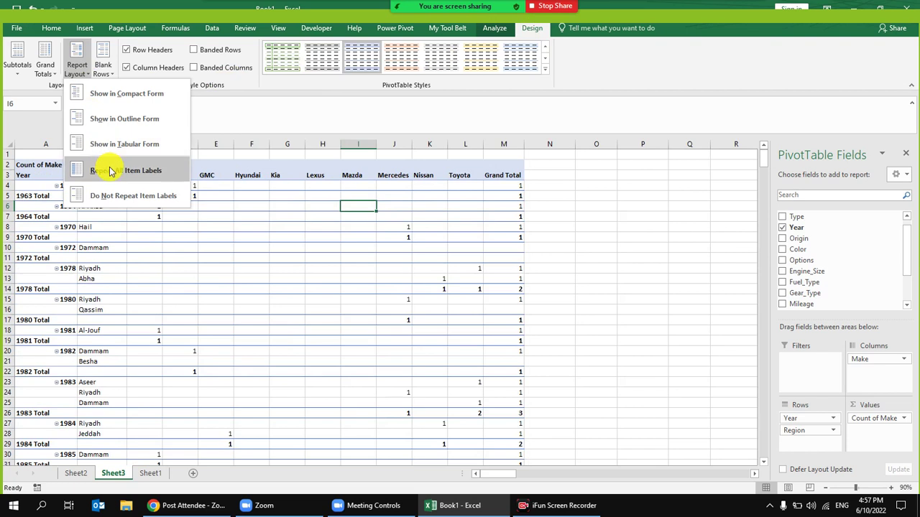
- Mute the unmuted participant third in the Zoom meeting's participants list and close the list
click(381, 16)
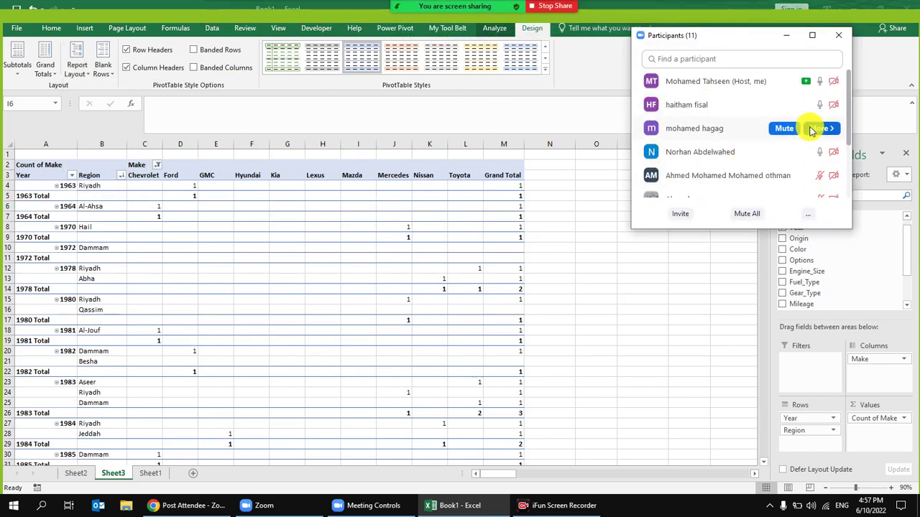
click(793, 132)
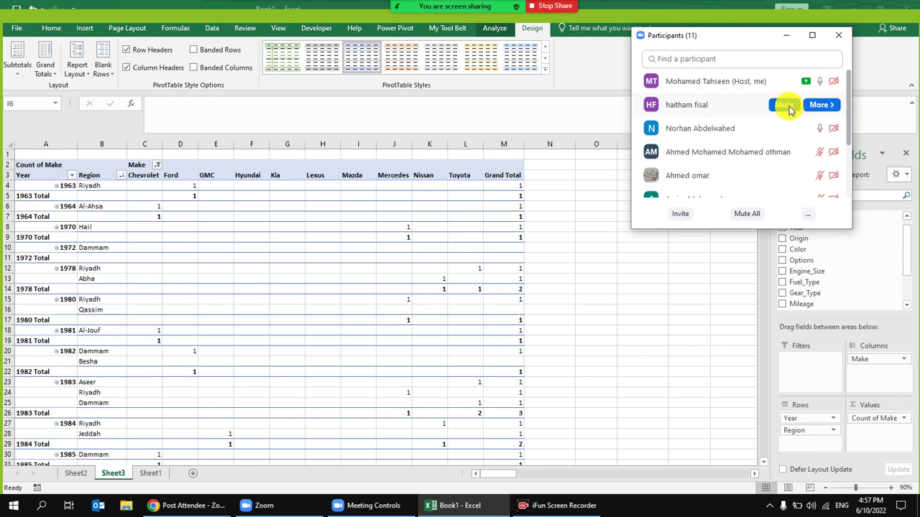
click(837, 34)
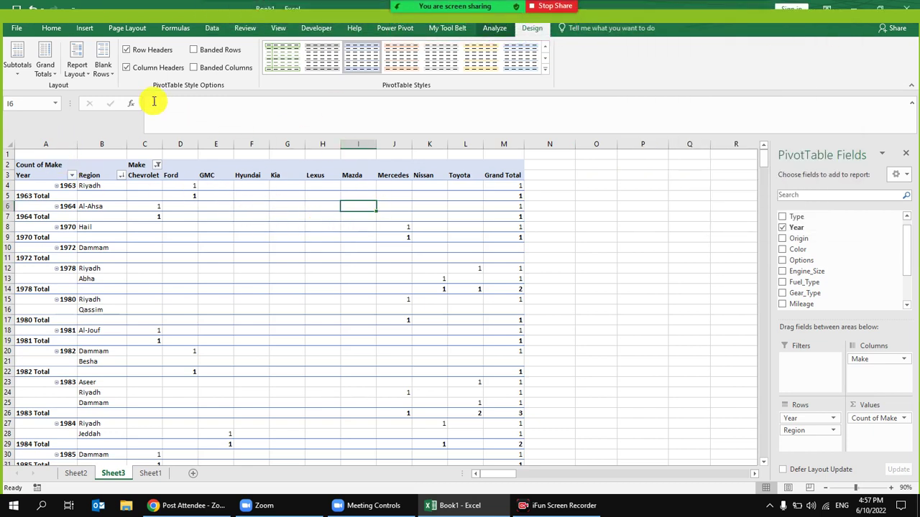
- Repeat all item labels in the PivotTable report
click(77, 64)
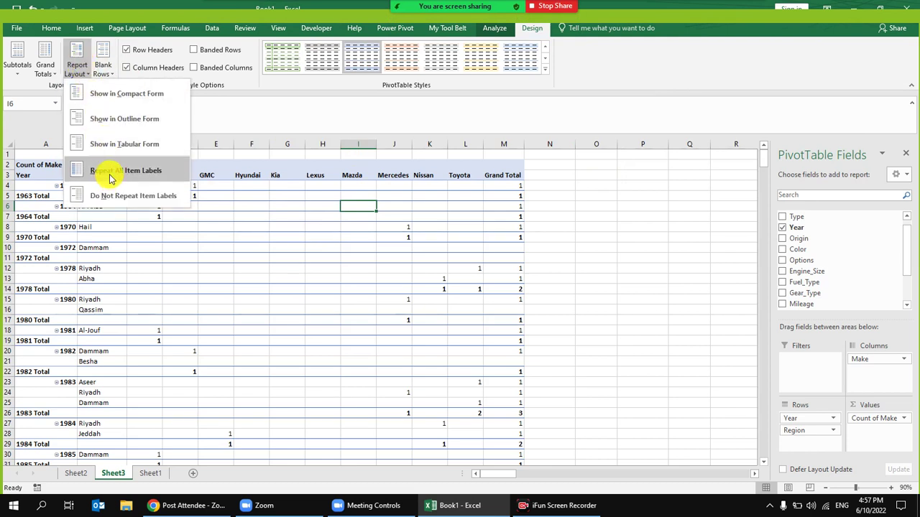
click(111, 178)
- Turn off the grand totals for rows and columns and hide the subtotals
click(45, 69)
click(77, 92)
click(17, 58)
click(61, 93)
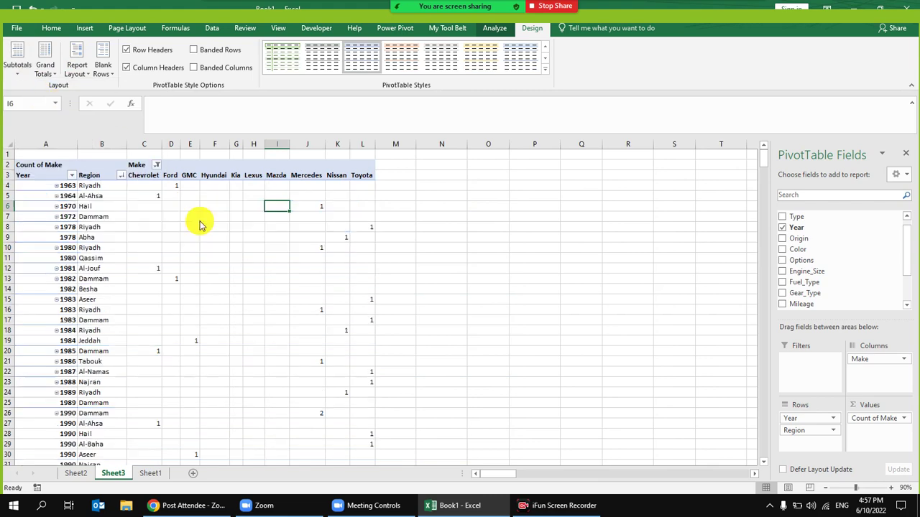
- Auto-fit the widths of all columns on the PivotTable sheet
click(253, 250)
click(8, 146)
double_click(77, 143)
click(325, 207)
click(445, 245)
click(159, 237)
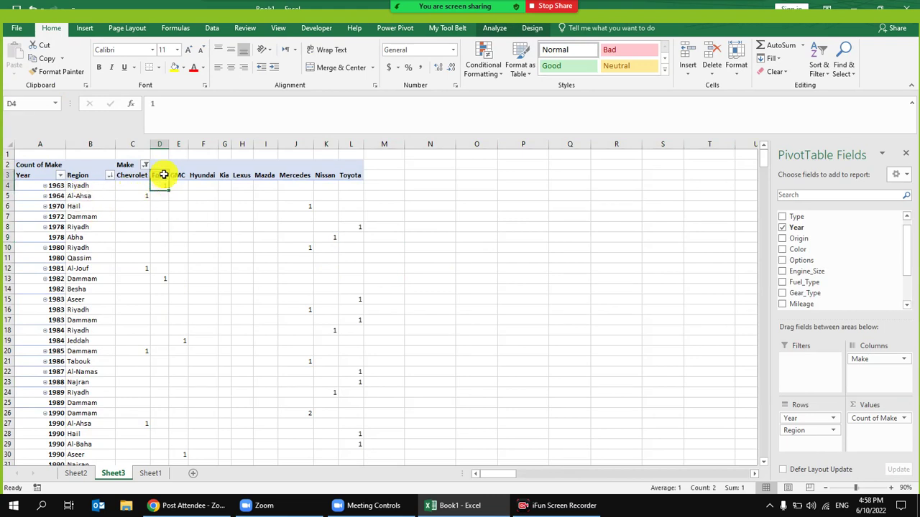
- Undo the column auto-fit and the removal of the subtotals and grand totals
click(214, 216)
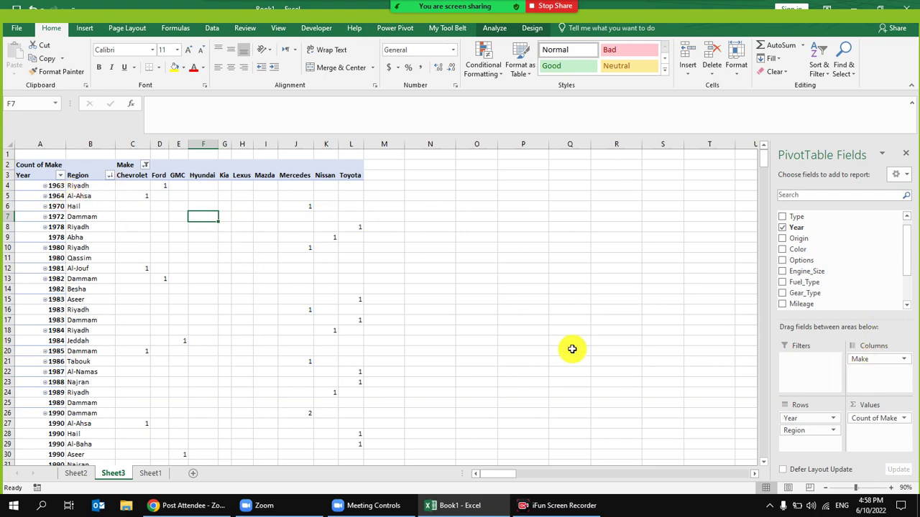
key(ctrl+z)
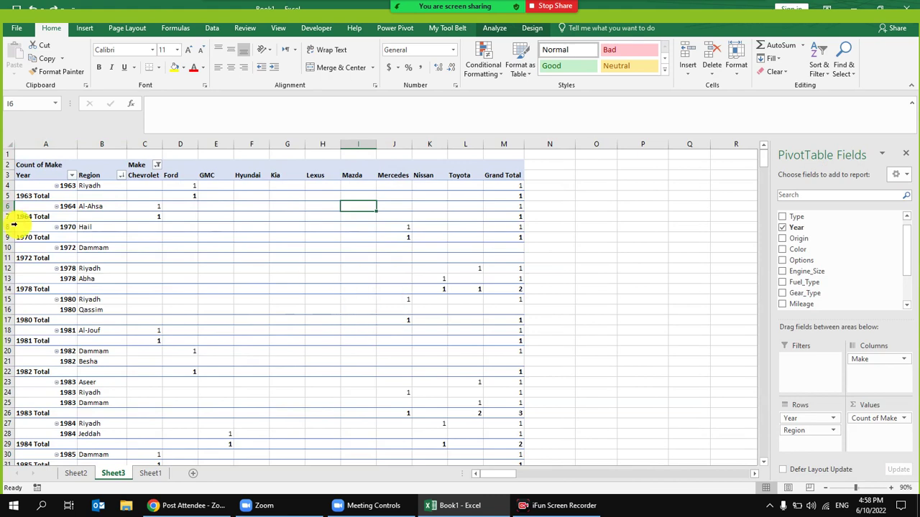
- Remove Year from the PivotTable rows and add it back above Region
drag(811, 413, 844, 272)
scroll(834, 259, up, 1)
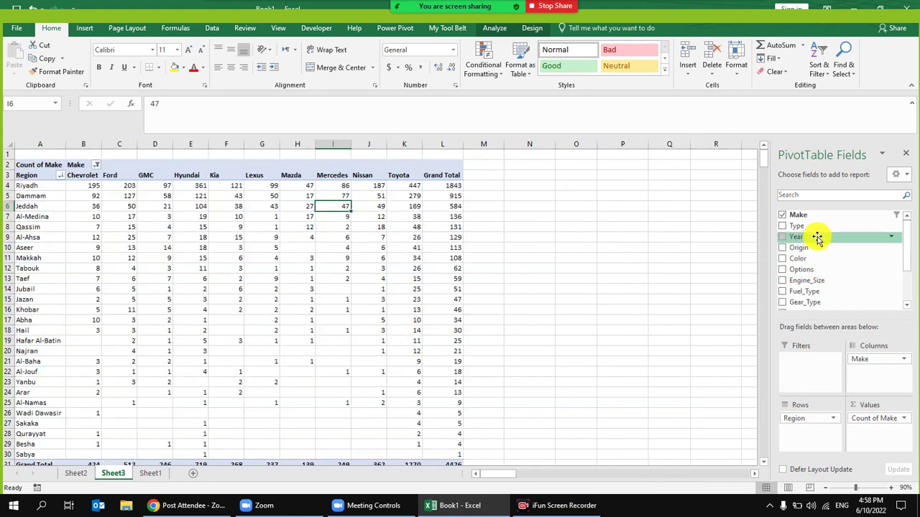
drag(816, 238, 809, 417)
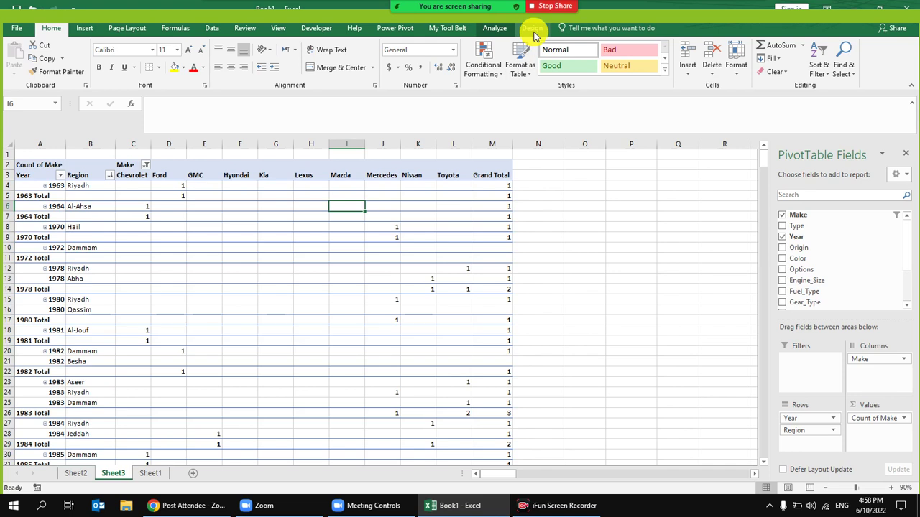
- Apply the tabular form to the PivotTable again and repeat all item labels
click(261, 226)
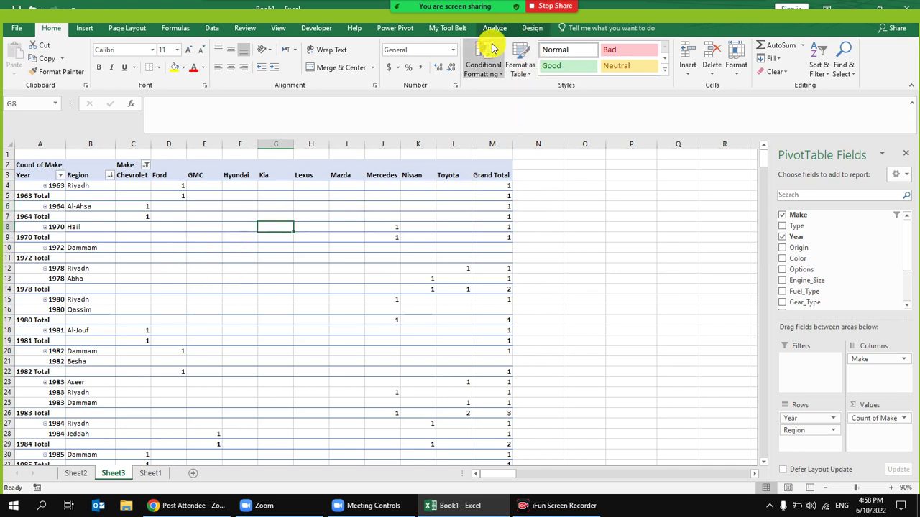
click(533, 29)
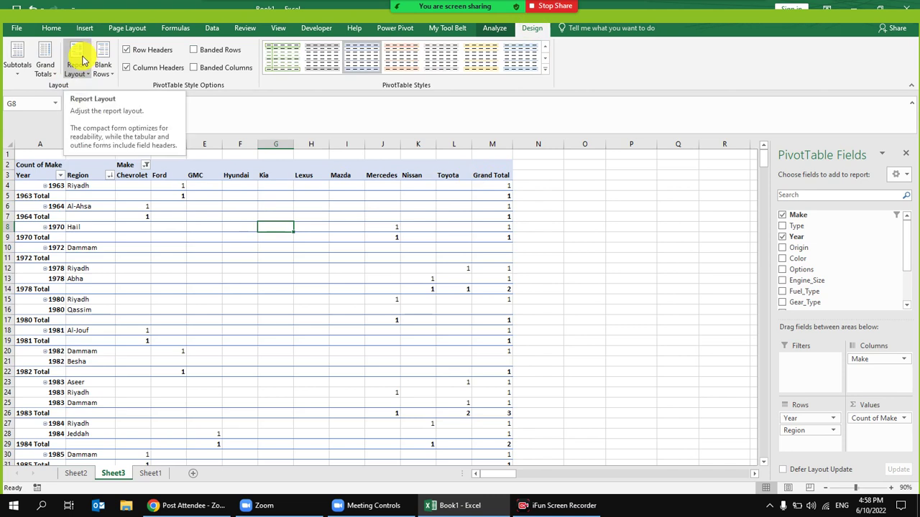
click(84, 61)
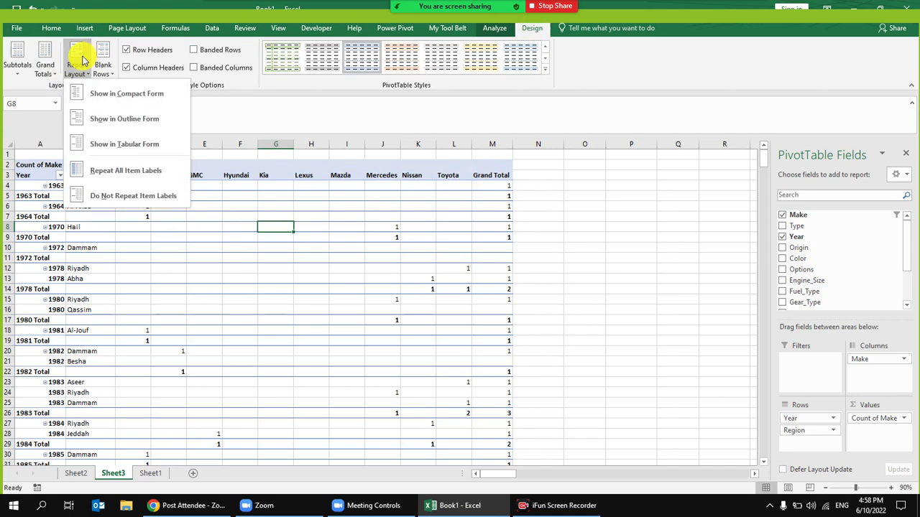
click(134, 146)
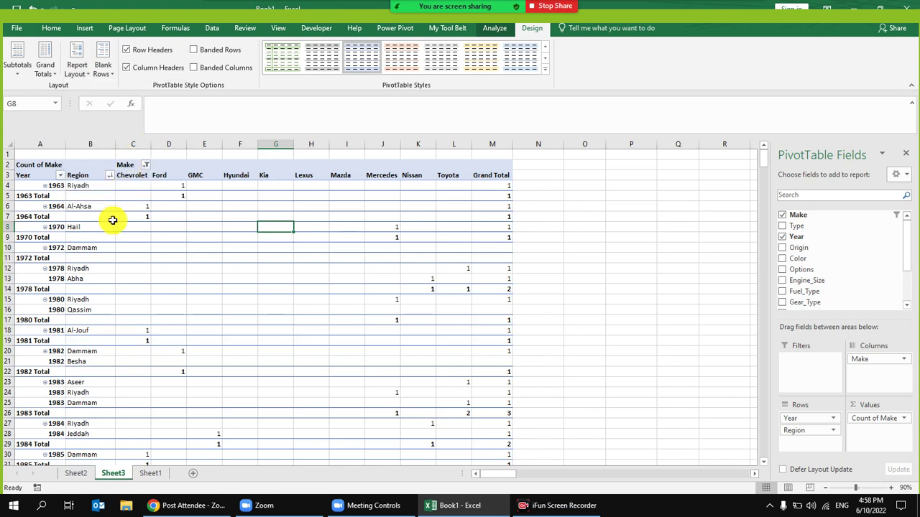
click(75, 68)
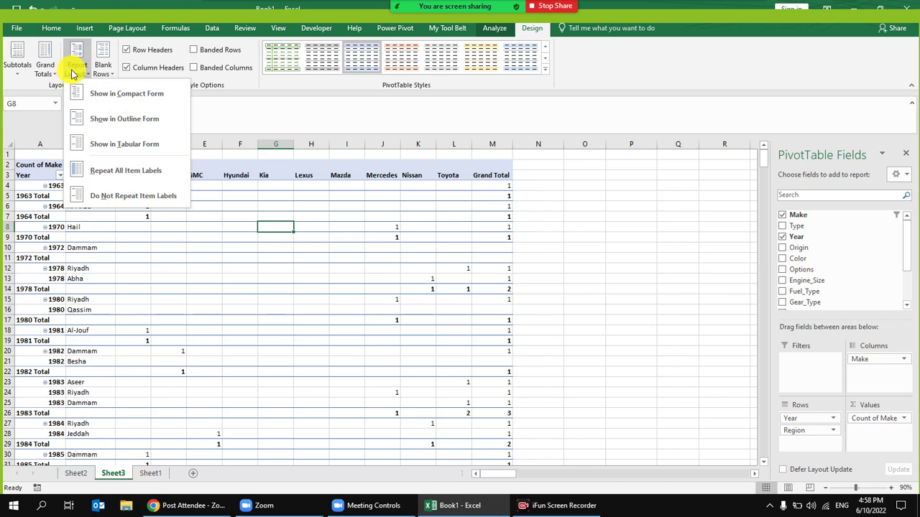
click(99, 171)
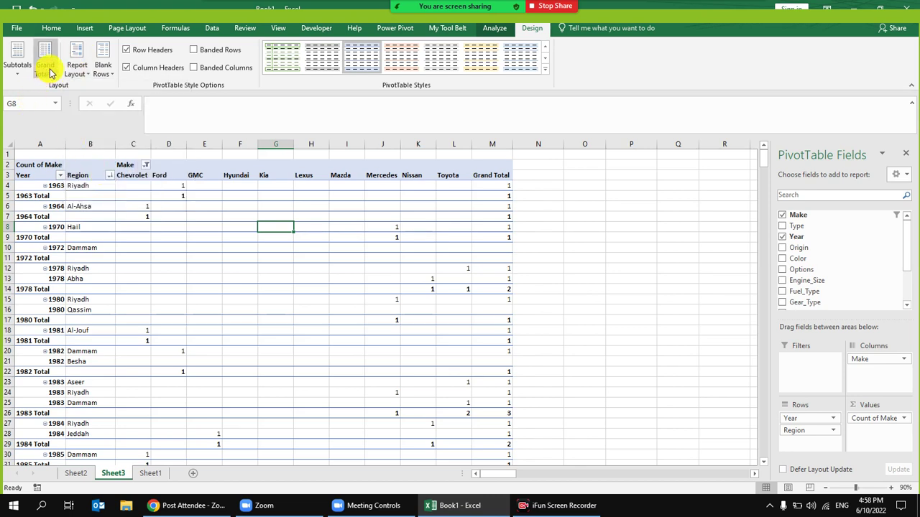
- Check the yearly subtotal rows and set the PivotTable to show no subtotals
click(24, 68)
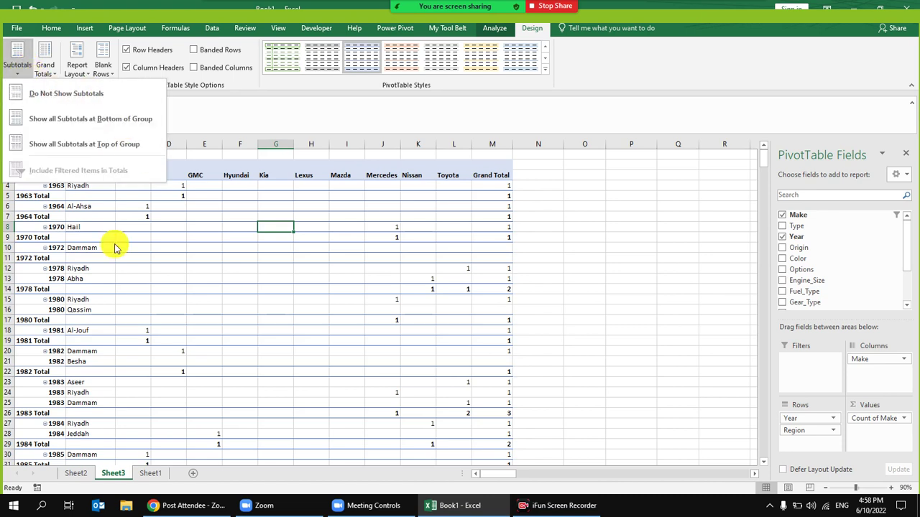
click(33, 252)
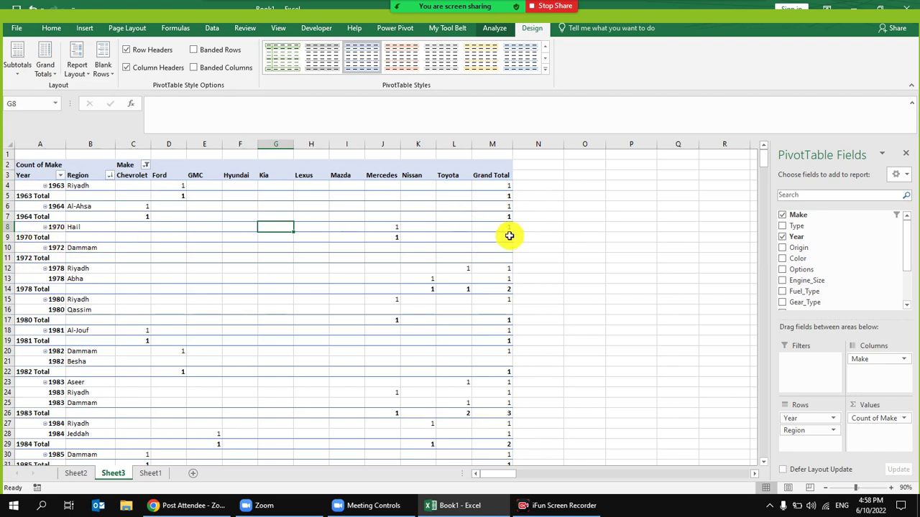
click(23, 258)
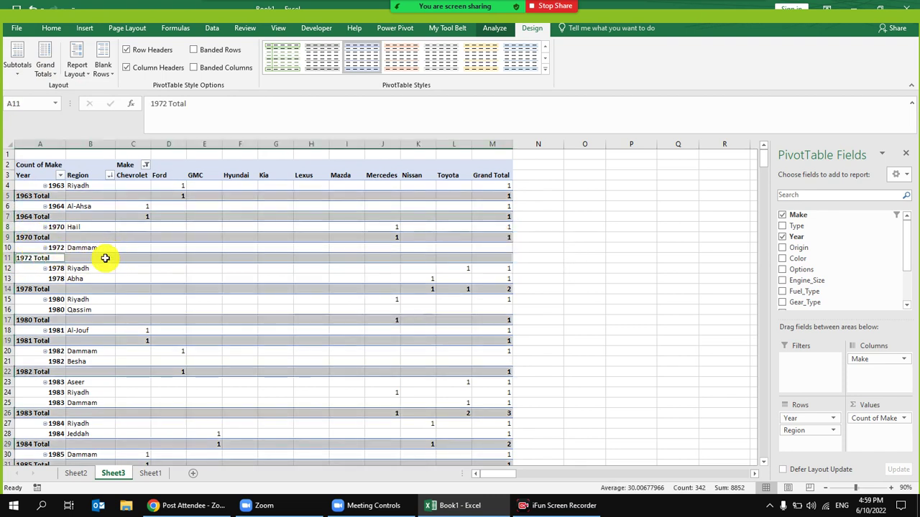
drag(494, 258, 66, 237)
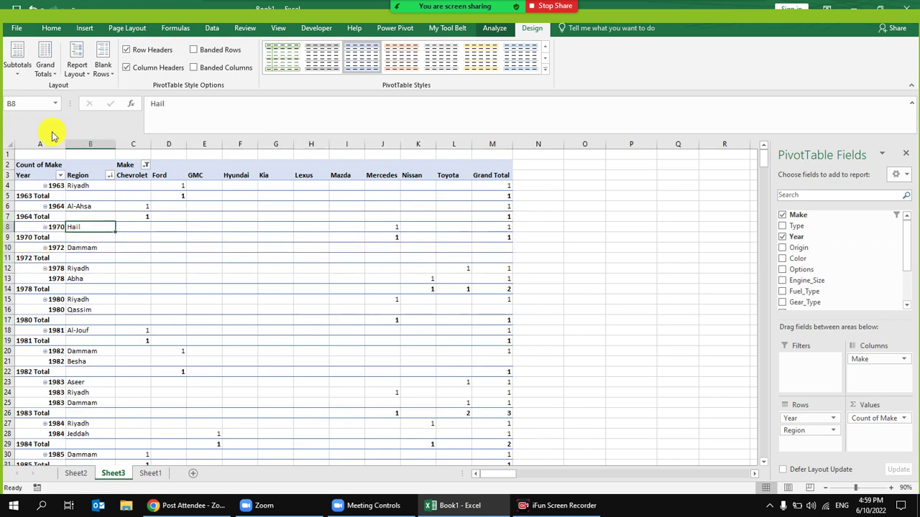
click(18, 58)
click(57, 93)
click(268, 277)
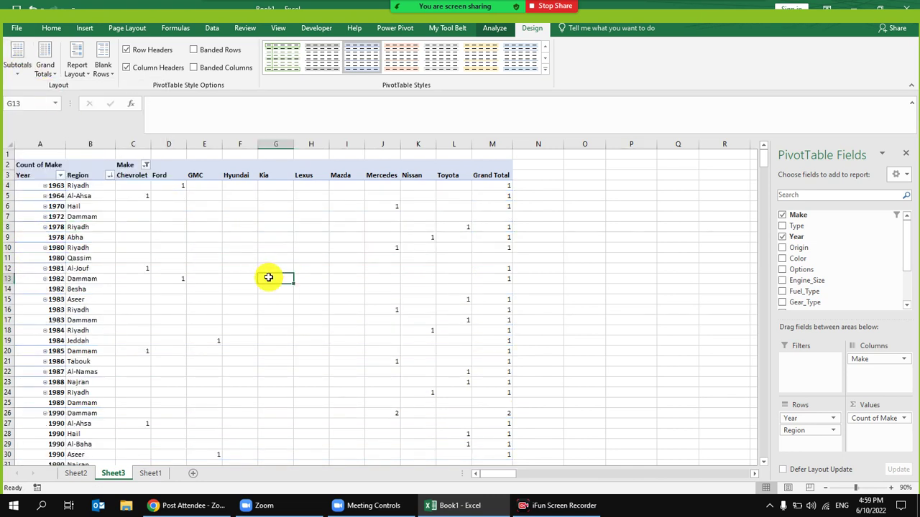
- Examine the PivotTable's region rows for 1980 to 1982 and check the Zoom meeting's participant list
mouse_move(270, 292)
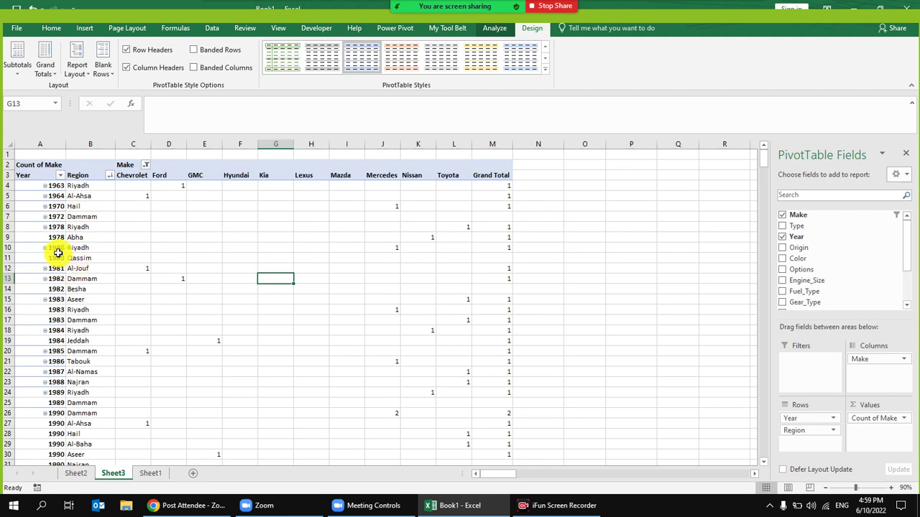
drag(91, 247, 287, 262)
mouse_move(453, 14)
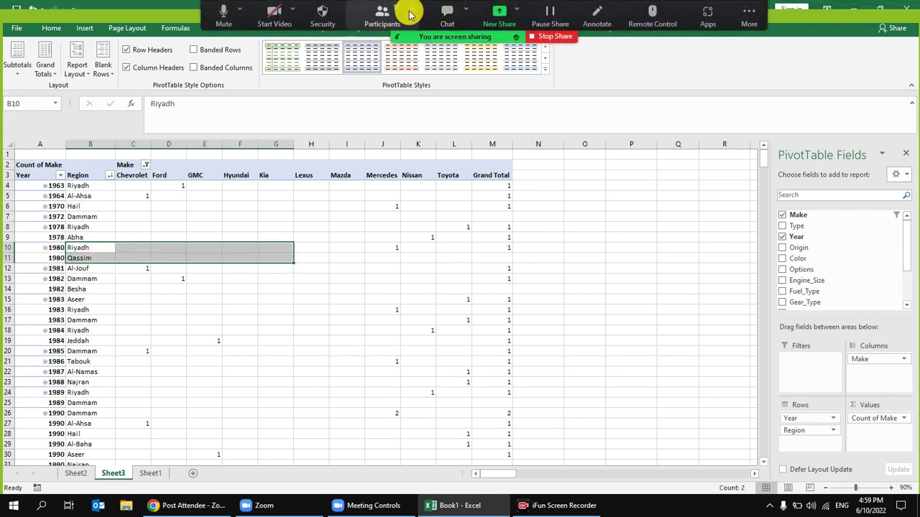
click(378, 16)
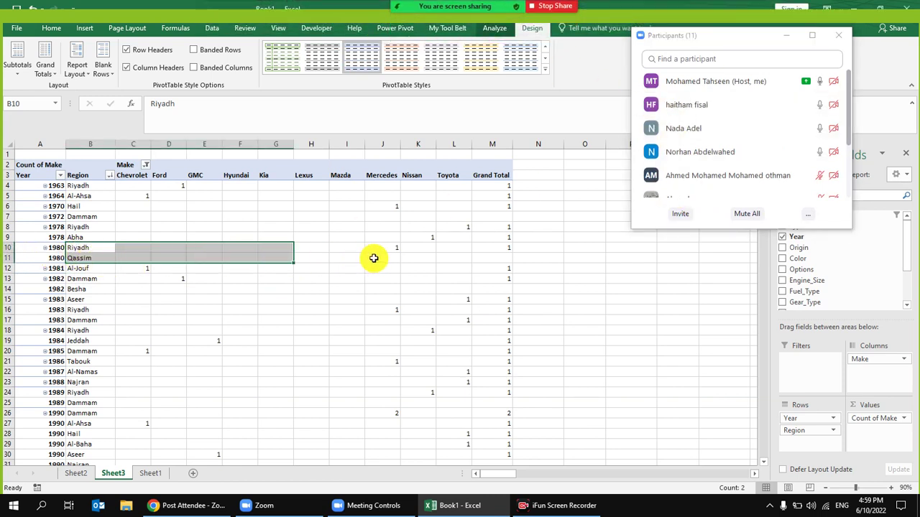
drag(79, 253, 487, 260)
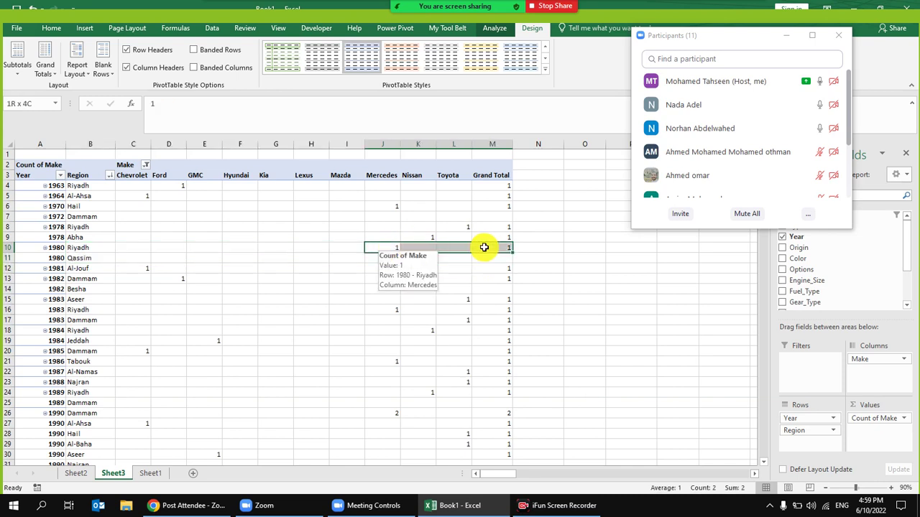
drag(84, 259, 486, 265)
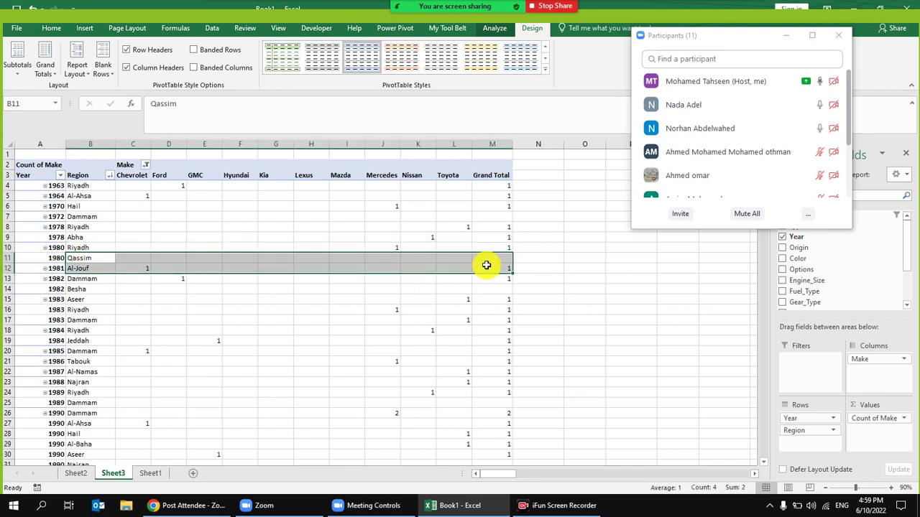
drag(87, 281, 499, 287)
click(384, 339)
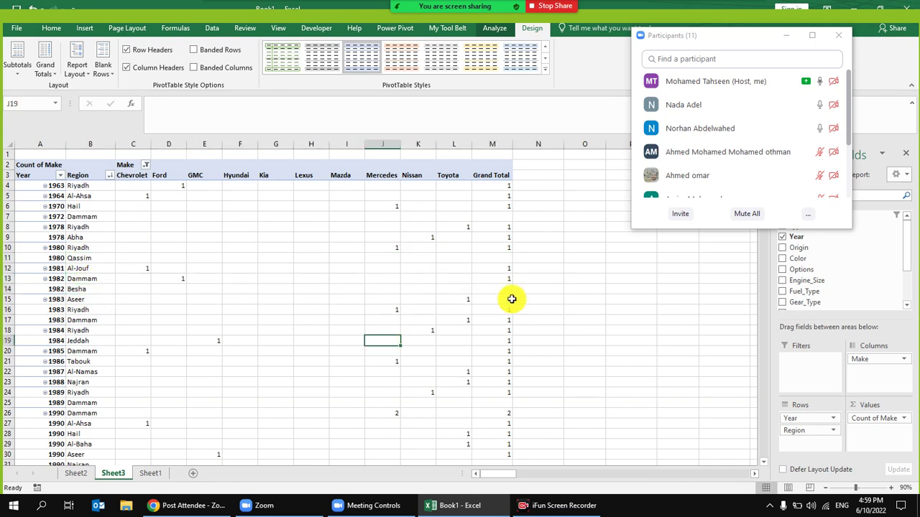
click(838, 34)
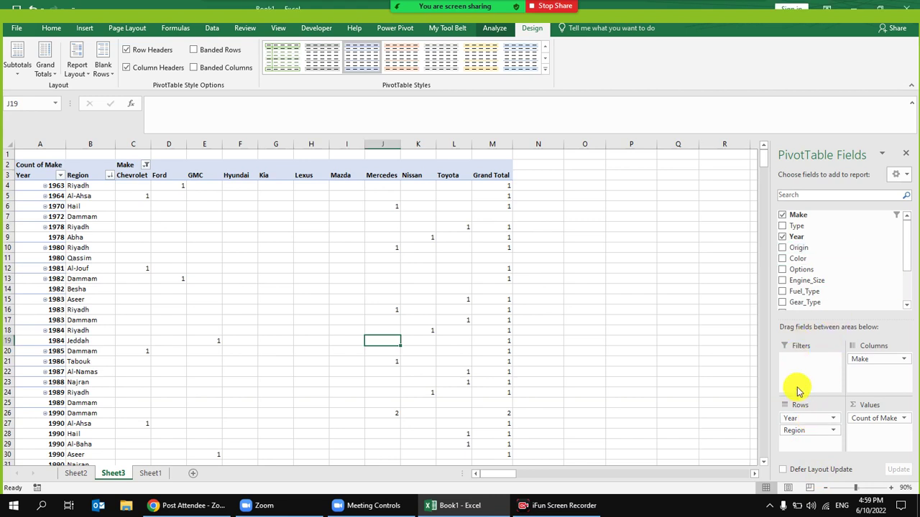
- Move Year from the rows to the PivotTable columns above Make and look at the Make filter options
drag(810, 421, 871, 356)
click(236, 238)
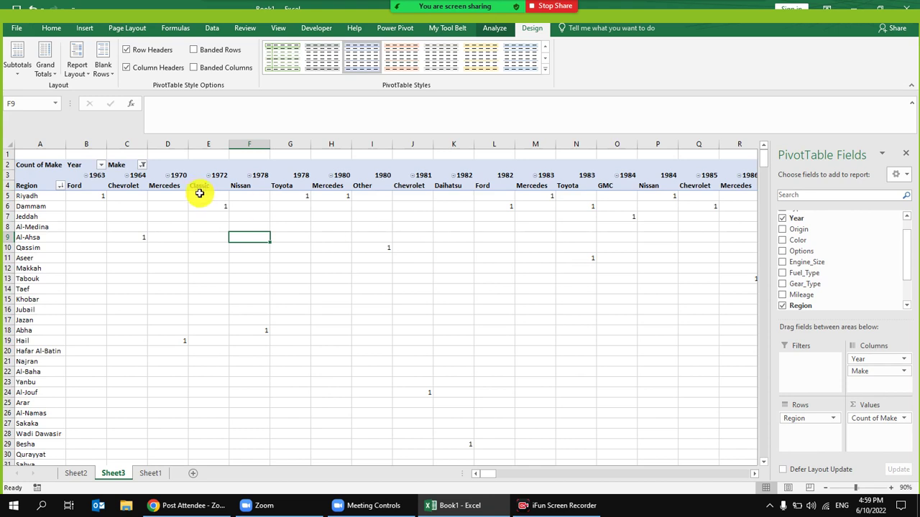
click(138, 166)
click(141, 166)
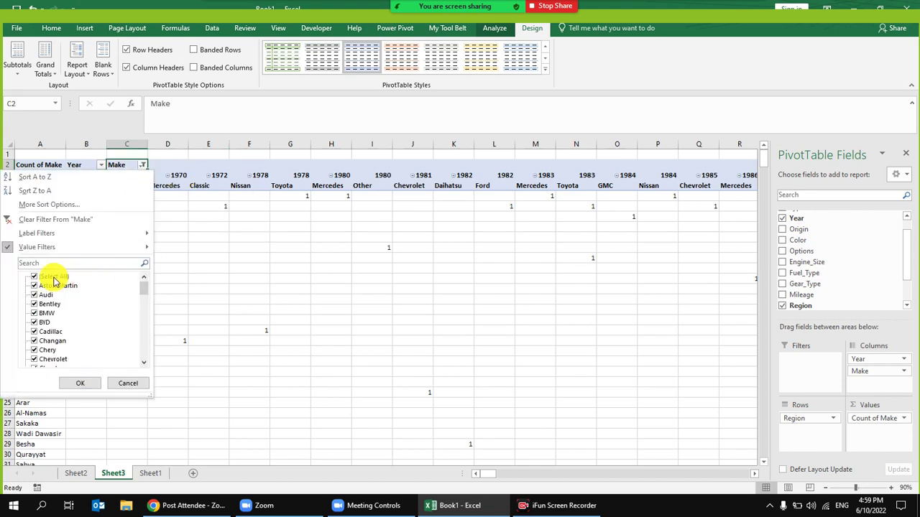
key(Escape)
- Filter the PivotTable's Year field to 2017 through 2021 and check the makes listed under 2017
click(101, 166)
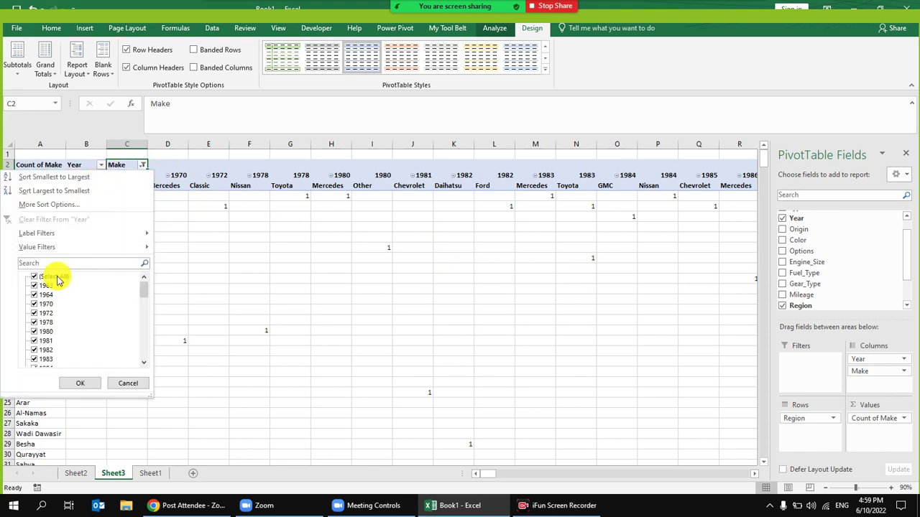
click(38, 278)
drag(143, 288, 123, 375)
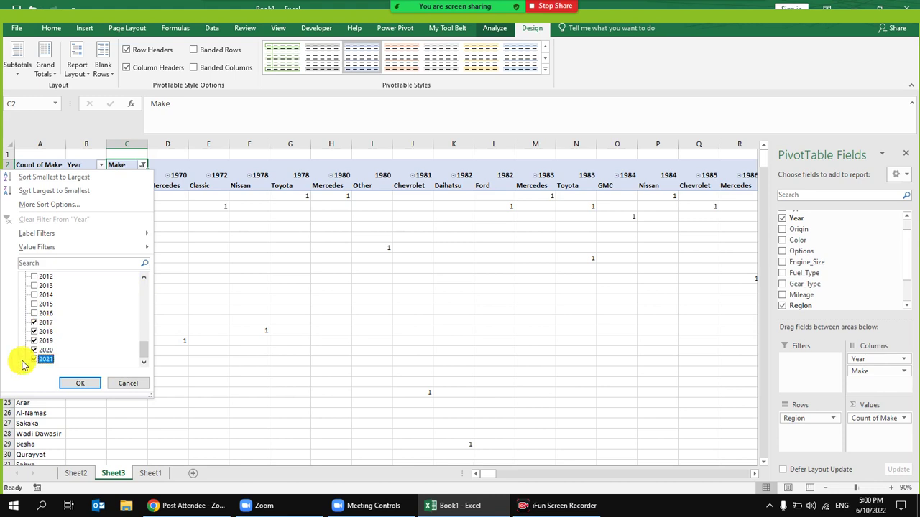
click(90, 382)
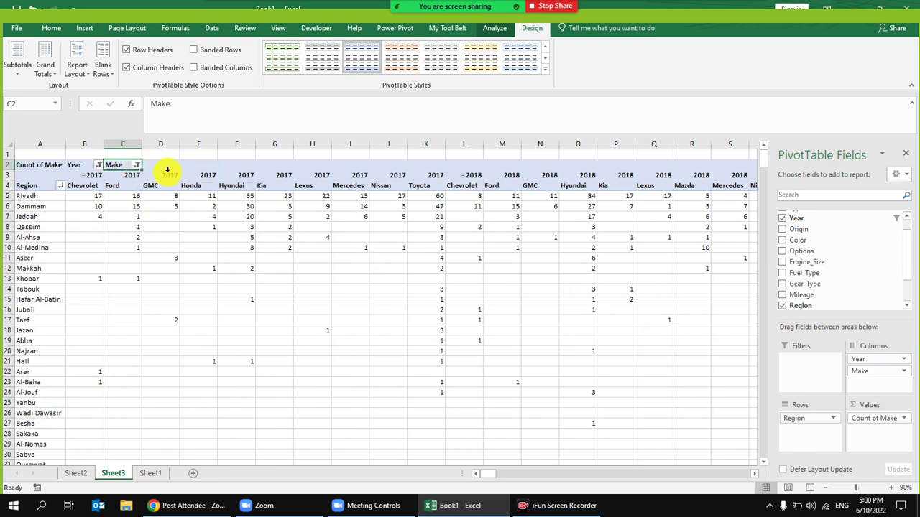
click(99, 175)
drag(98, 174, 426, 183)
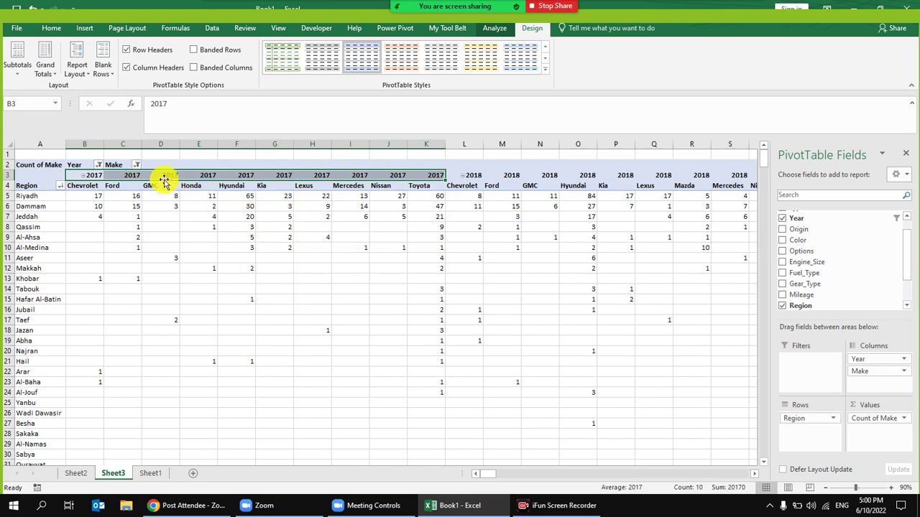
- Filter the PivotTable's Year field to 2021 only
click(136, 164)
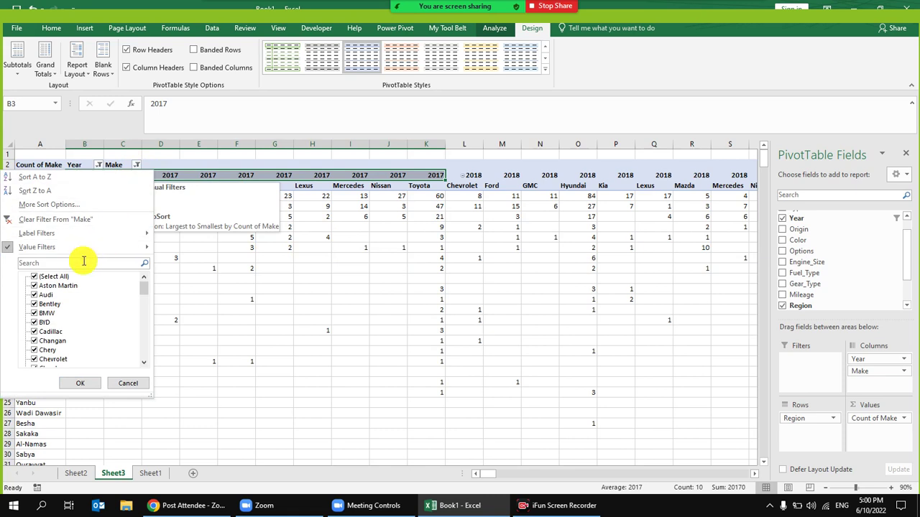
click(98, 166)
click(98, 165)
click(34, 277)
click(35, 279)
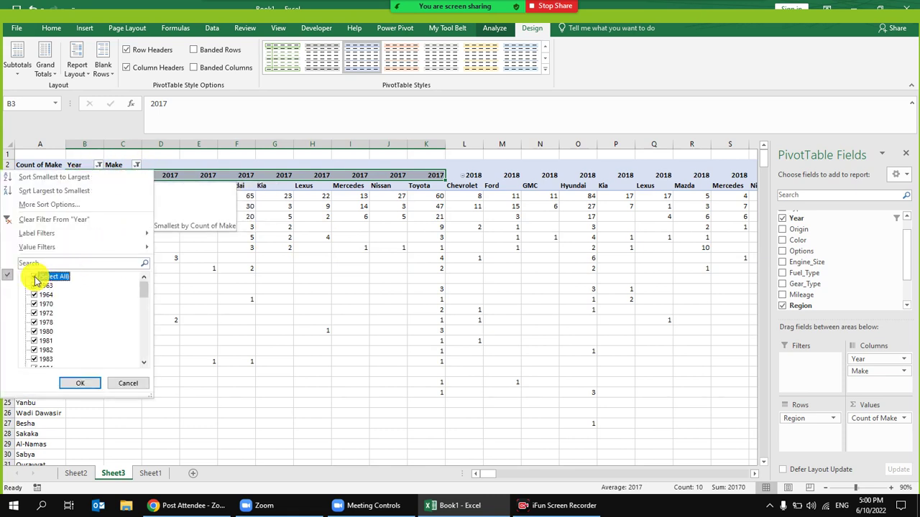
click(36, 278)
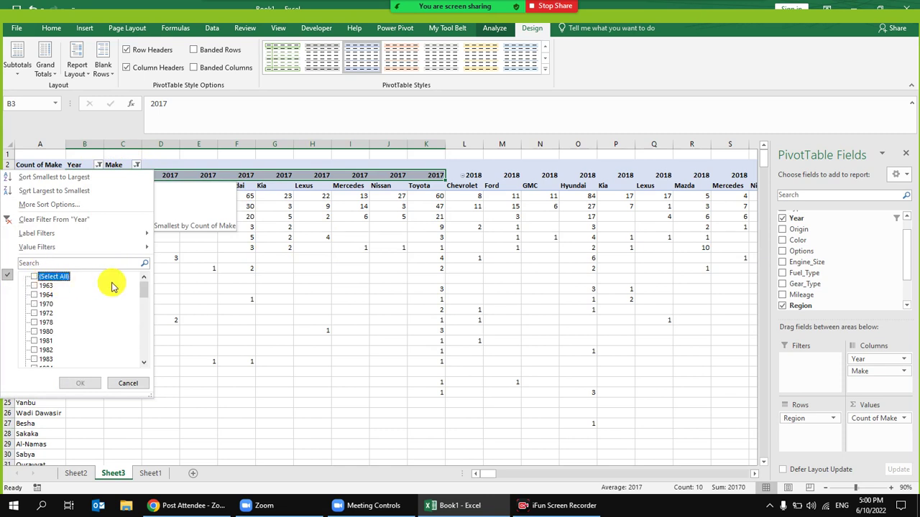
drag(143, 289, 143, 350)
click(43, 362)
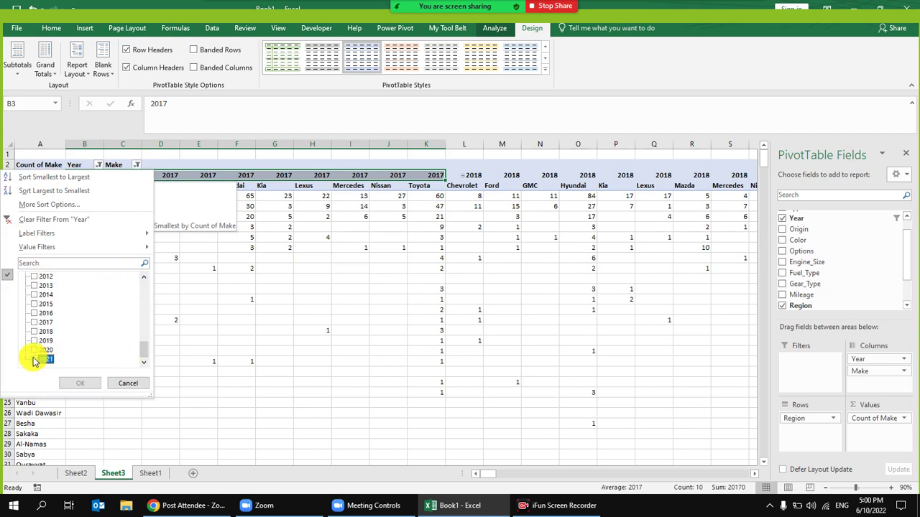
click(81, 383)
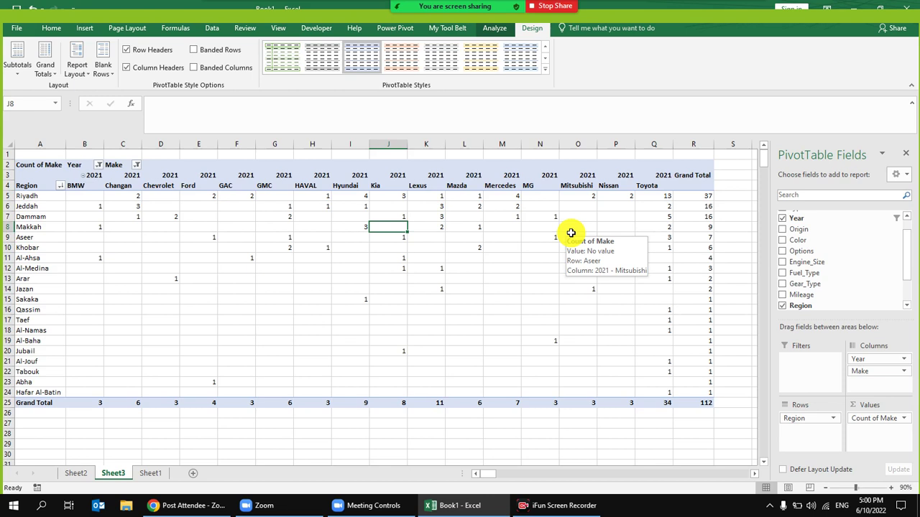
- Remove Year from the PivotTable columns so that only Make is left there
drag(870, 359, 867, 282)
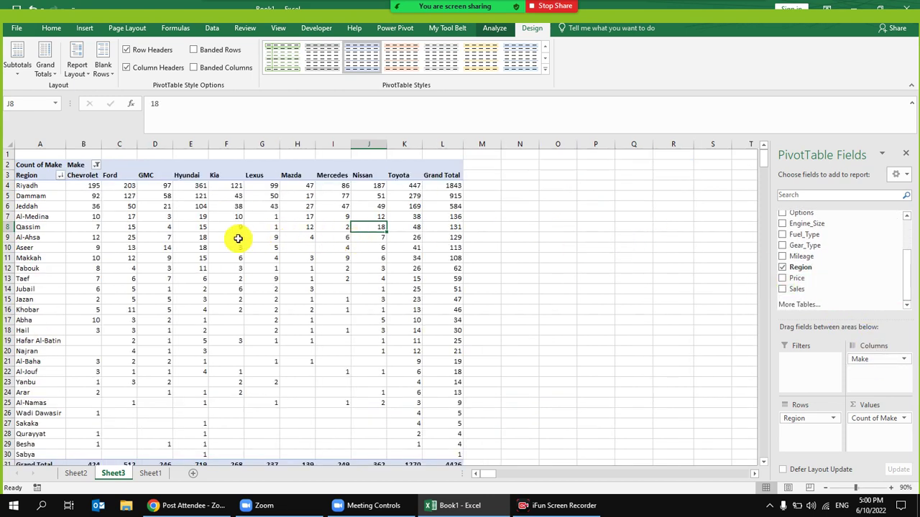
click(217, 237)
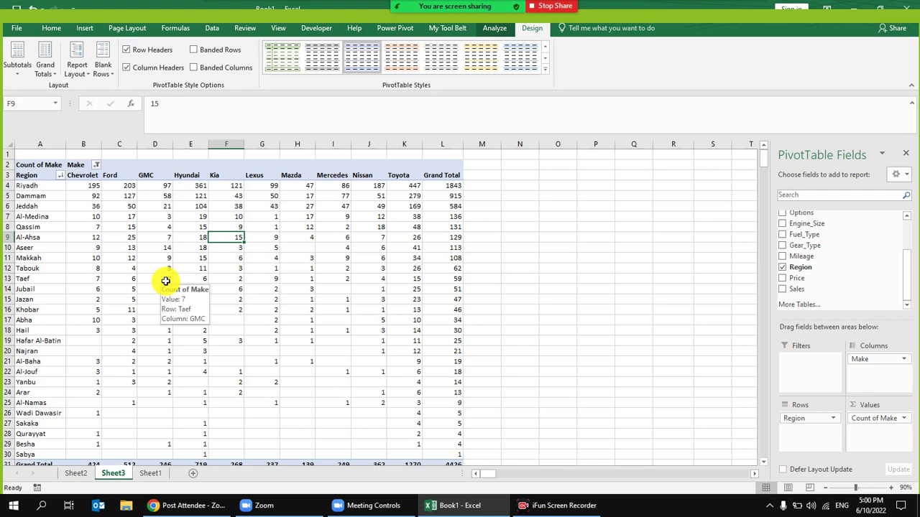
- Filter the source data on Sheet1 to Year 1963 and check the car's price
click(148, 473)
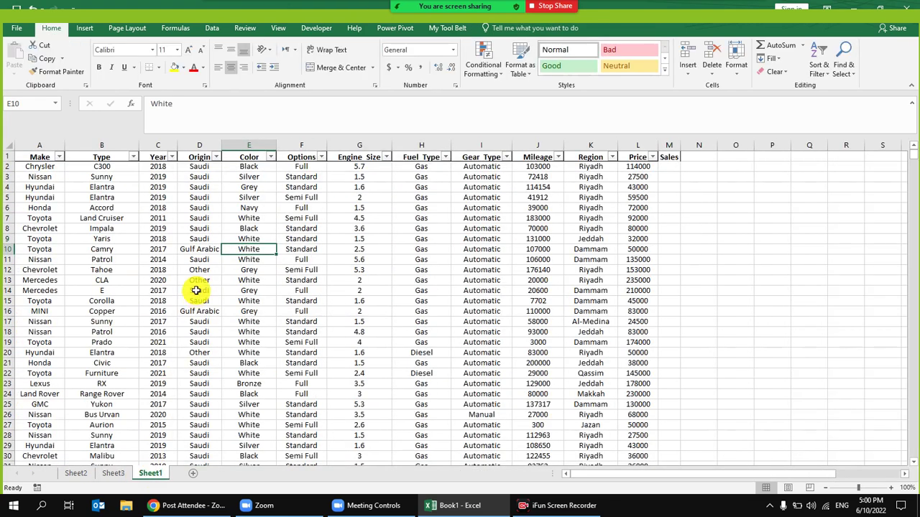
click(383, 268)
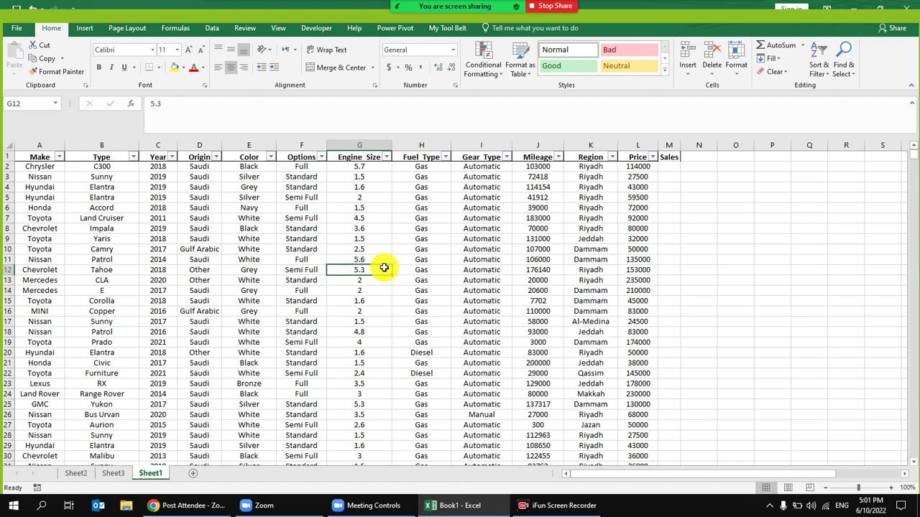
click(172, 156)
click(202, 268)
click(202, 277)
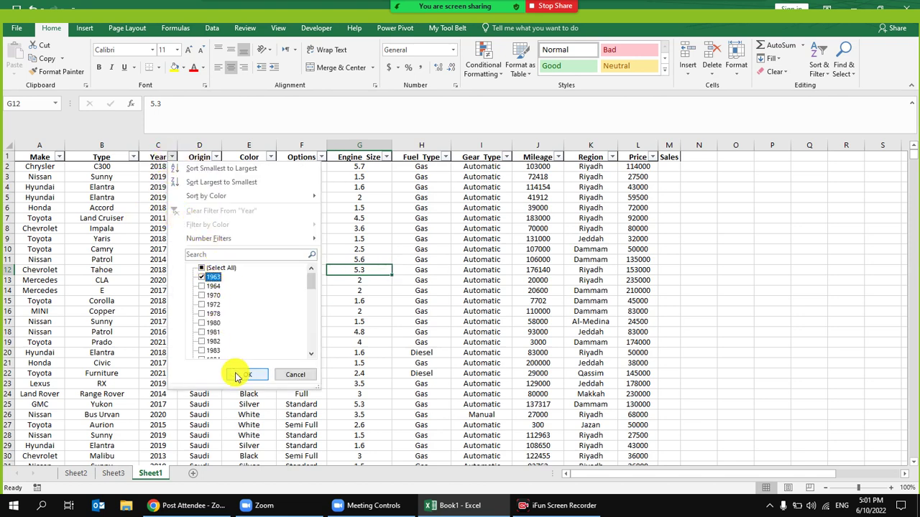
click(247, 375)
click(643, 167)
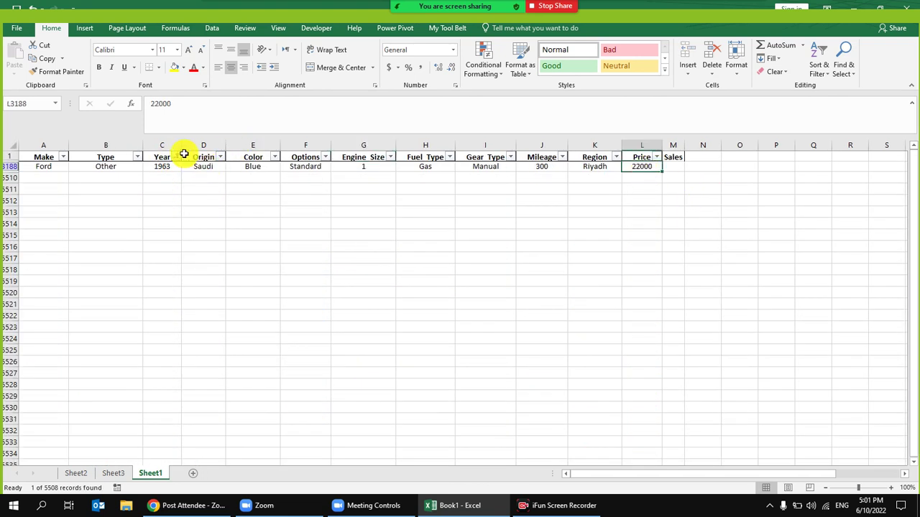
- Change the Year filter on Sheet1 to show only the 2009 cars
click(176, 156)
click(216, 277)
scroll(223, 309, down, 10)
click(219, 331)
click(251, 375)
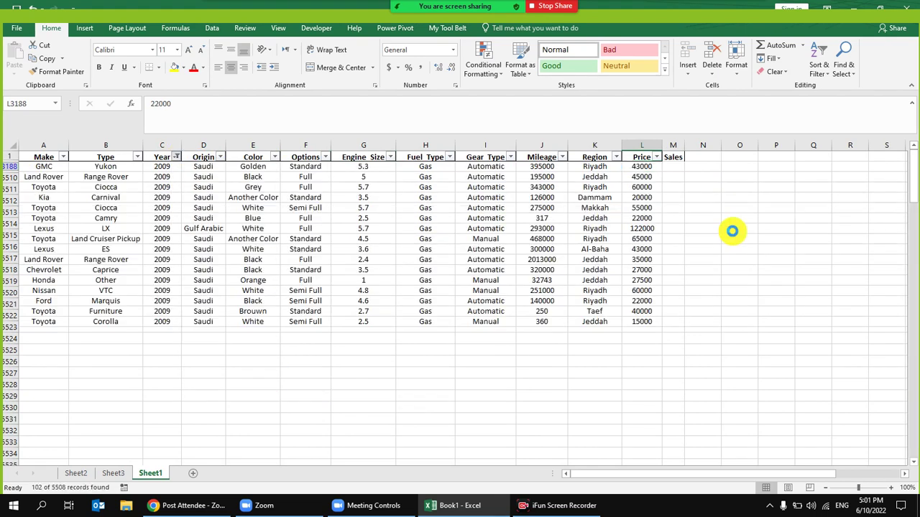
- Examine the prices of the 2009 cars down to the end of the filtered list
click(641, 167)
drag(651, 202, 651, 319)
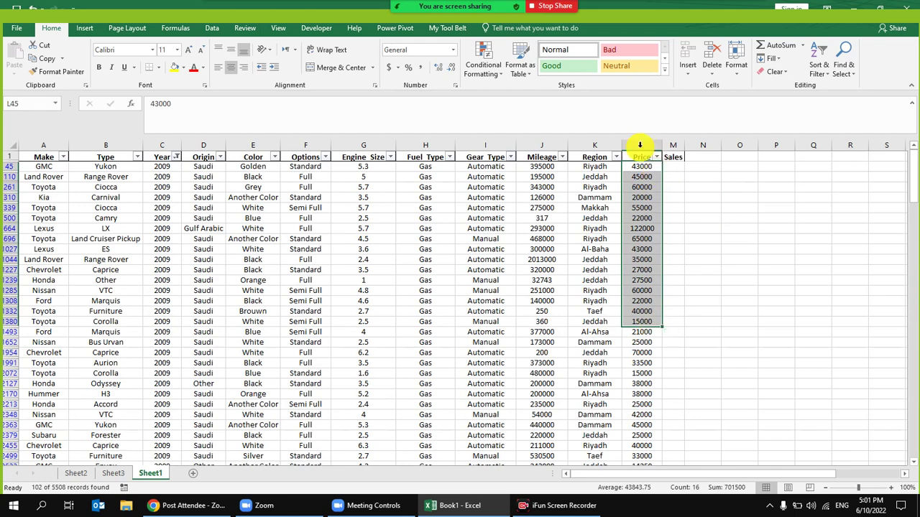
click(645, 167)
drag(644, 167, 652, 413)
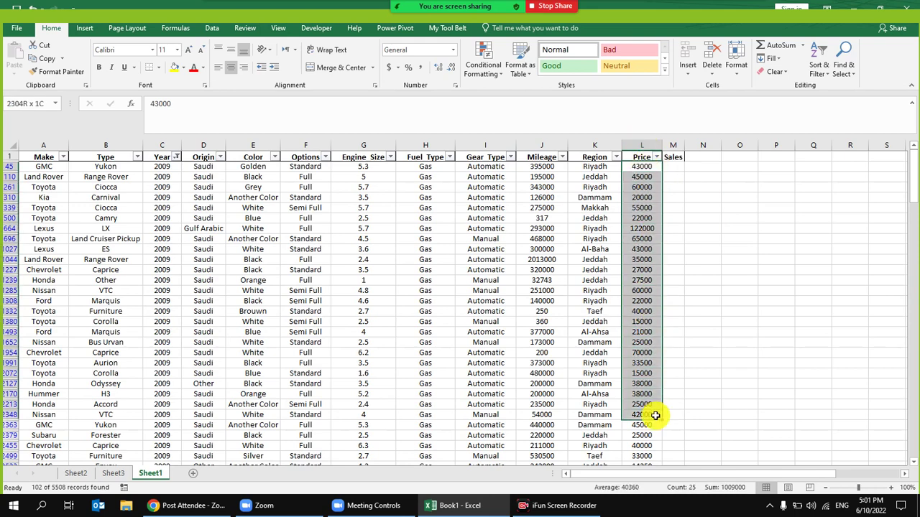
scroll(651, 318, down, 1)
scroll(649, 437, down, 5)
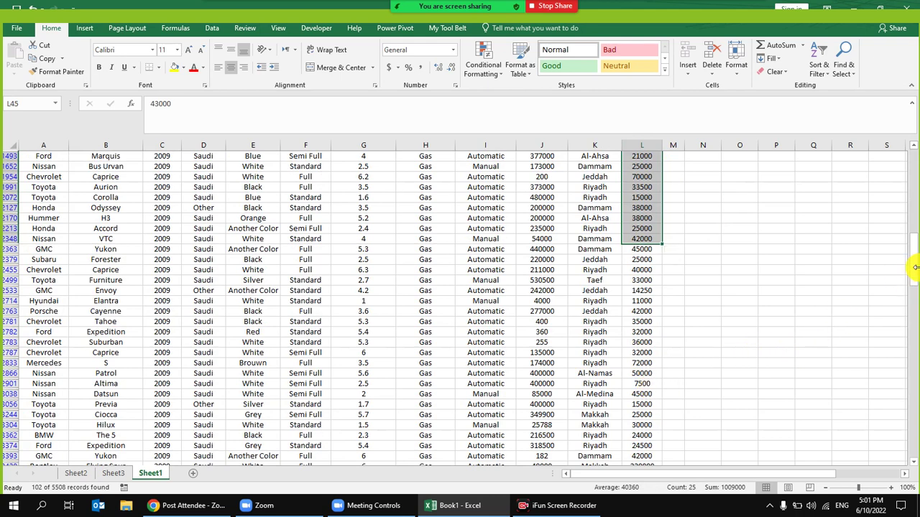
drag(914, 262, 895, 460)
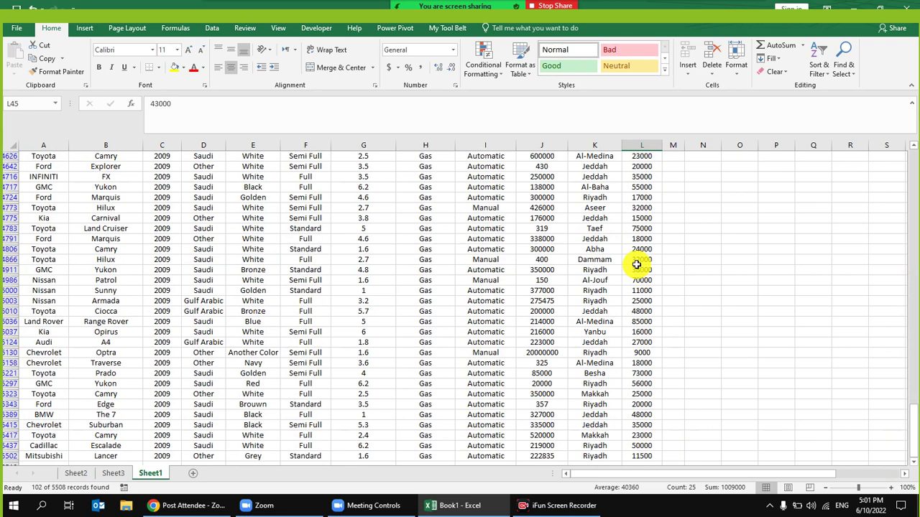
scroll(647, 195, up, 9)
drag(915, 321, 911, 154)
click(637, 205)
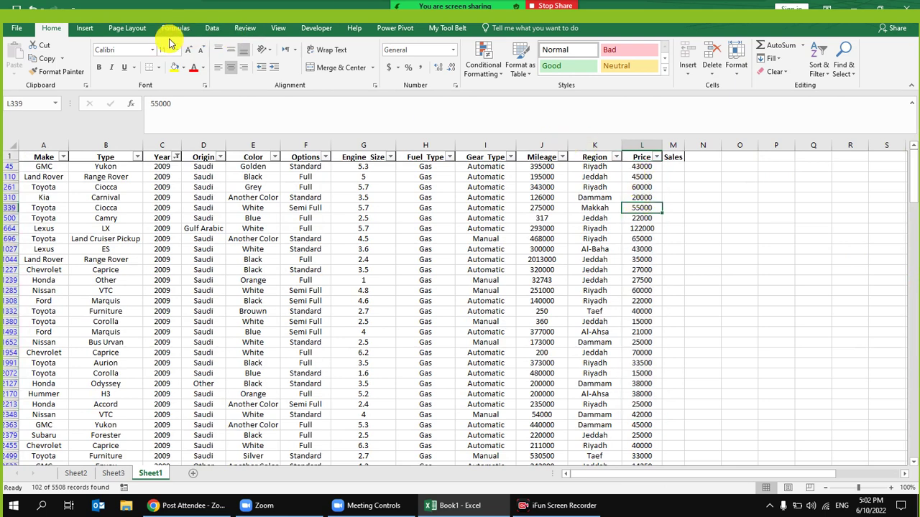
- Clear the Year filter on Sheet1 to show all car records
click(211, 27)
click(399, 46)
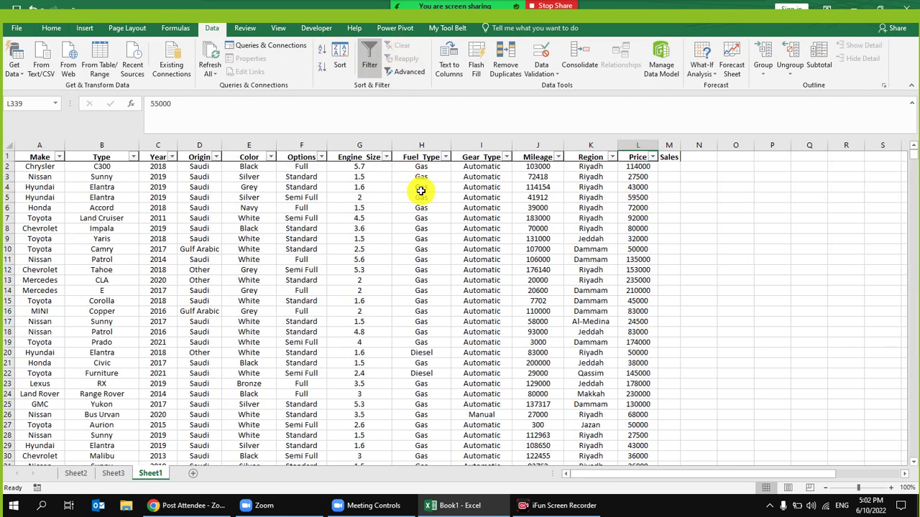
click(420, 189)
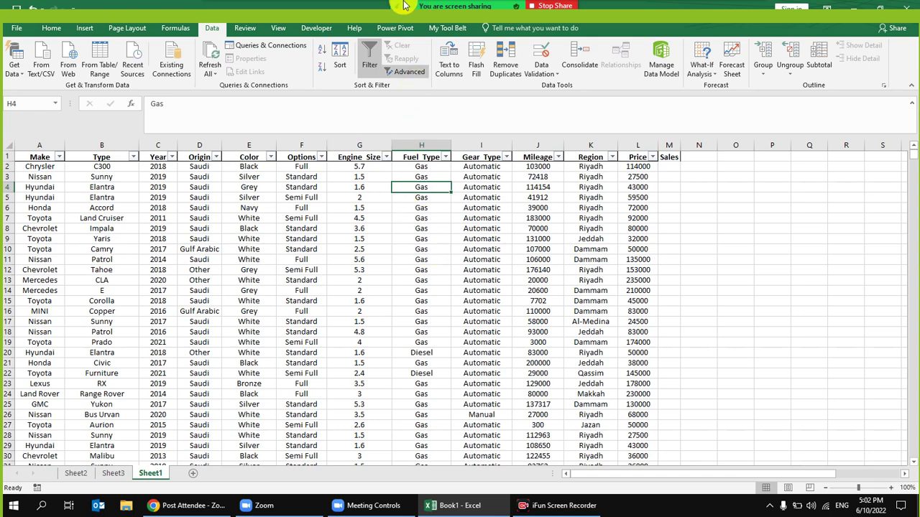
- Start the camera video in the Zoom meeting and open the participant list
mouse_move(274, 6)
click(276, 24)
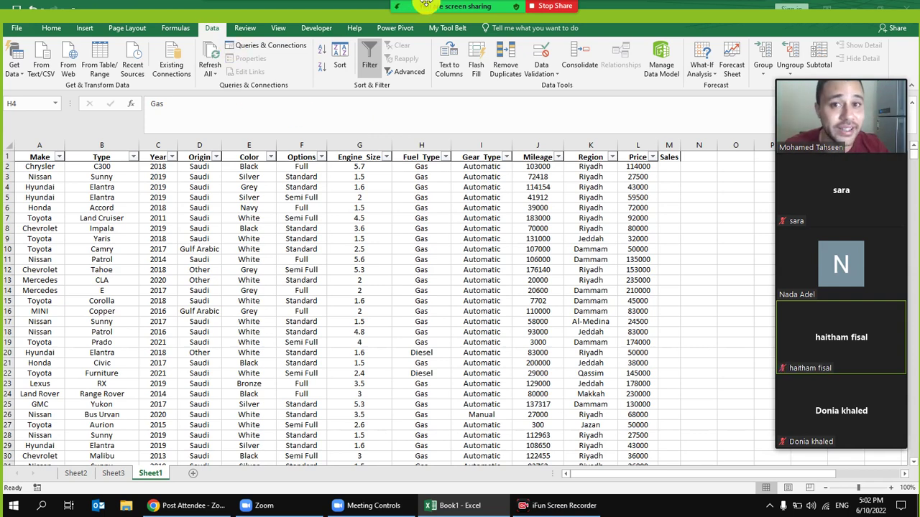
mouse_move(413, 6)
click(382, 14)
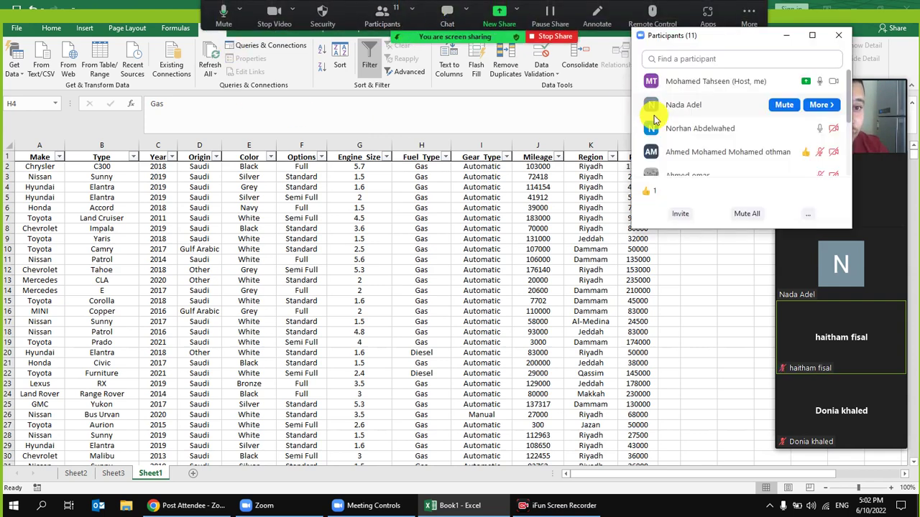
mouse_move(710, 129)
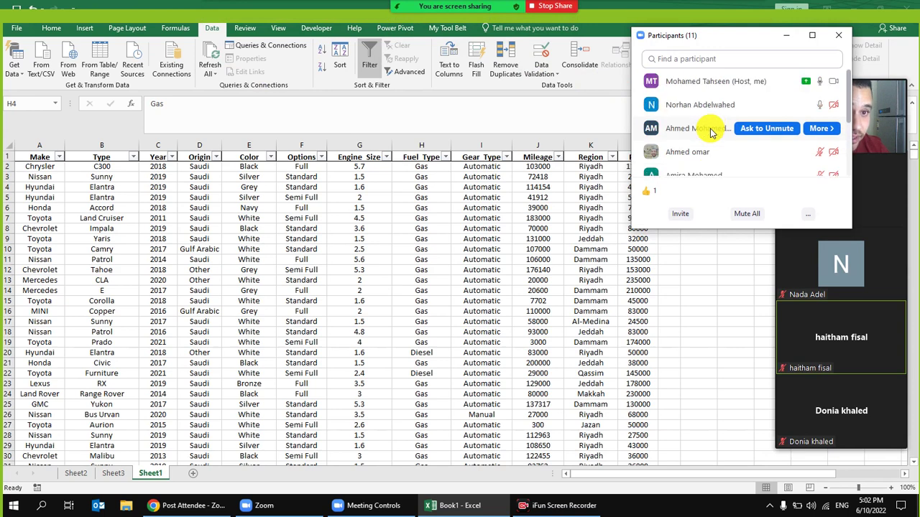
- Look through the Zoom participant list, close it and stop the camera video
scroll(690, 140, down, 4)
scroll(672, 144, up, 4)
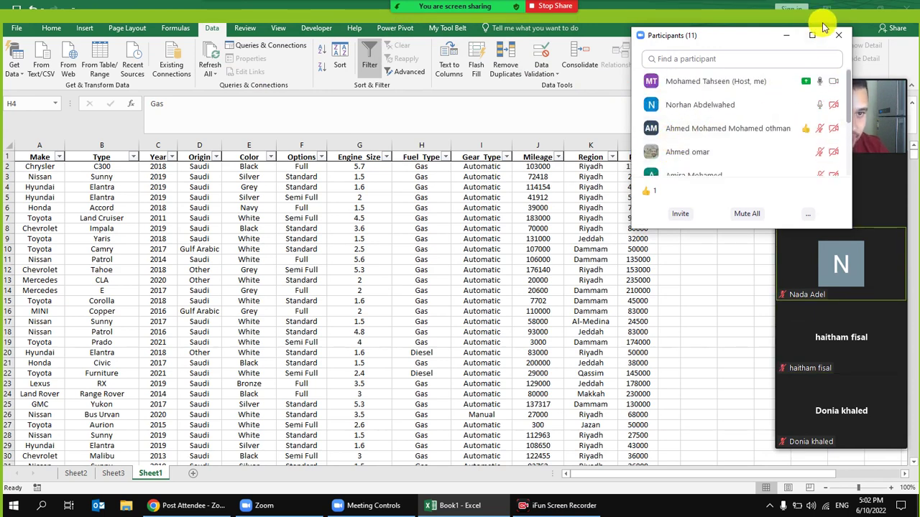
click(838, 34)
click(468, 243)
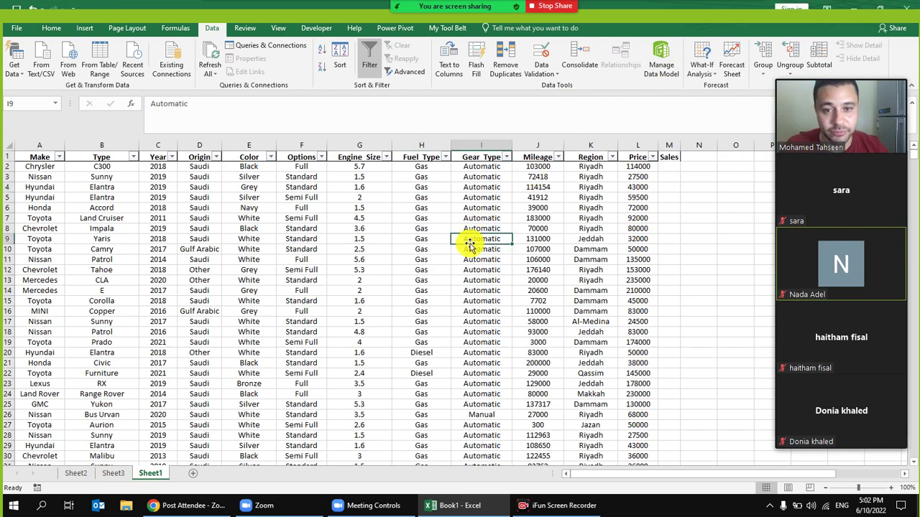
mouse_move(316, 20)
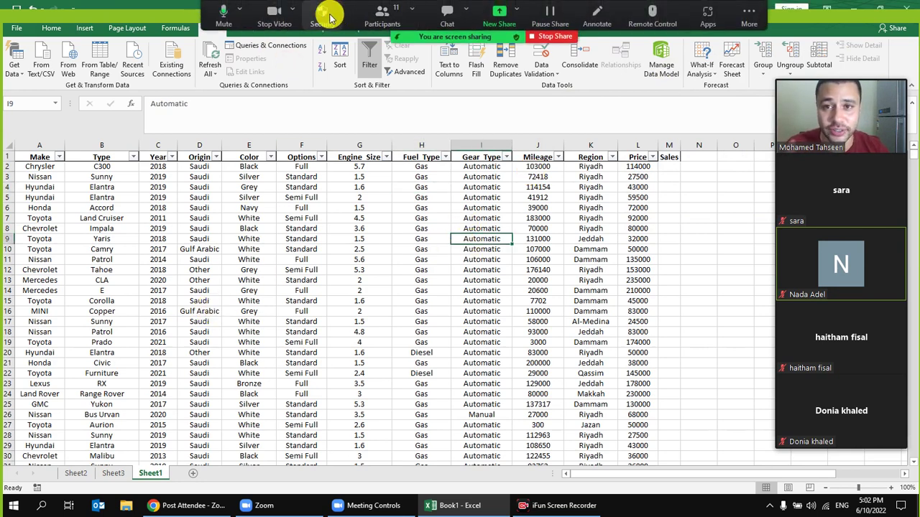
click(274, 16)
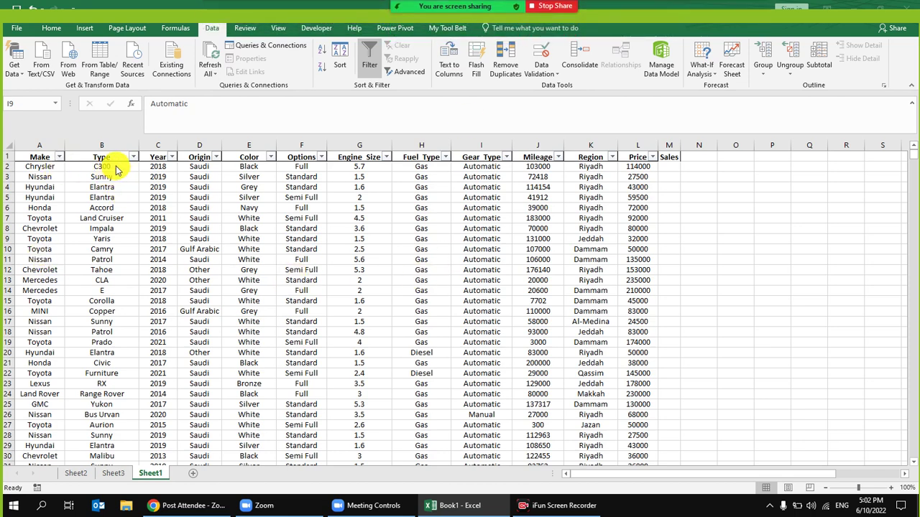
- Examine the car models in the Type column on Sheet1
drag(101, 166, 105, 290)
drag(107, 166, 113, 273)
click(110, 249)
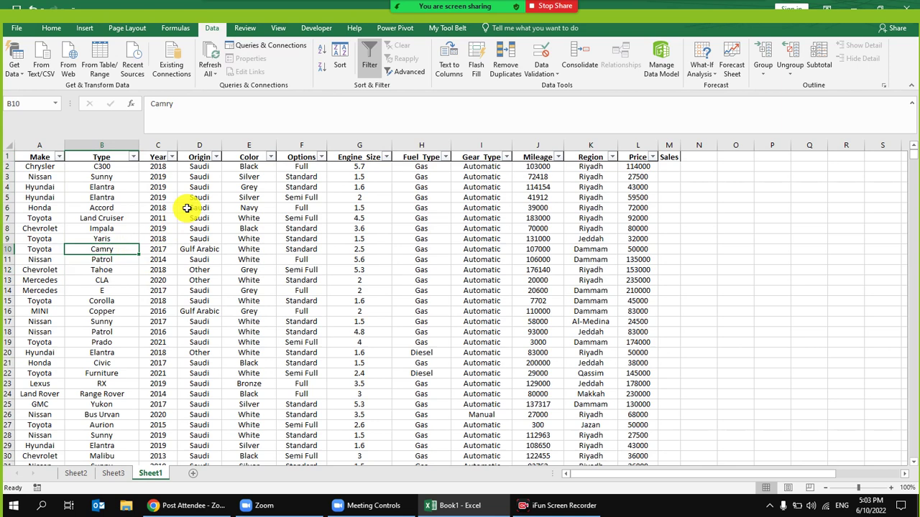
click(292, 199)
- Delete columns A to M on Sheet3 to remove the PivotTable counting makes by region
click(115, 473)
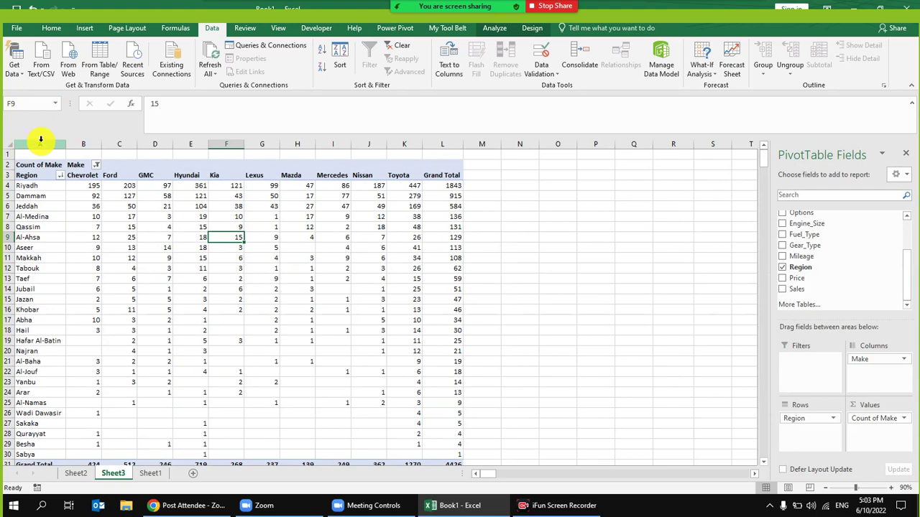
drag(38, 140, 435, 230)
right_click(500, 231)
click(485, 148)
drag(484, 144, 10, 163)
right_click(176, 257)
click(198, 334)
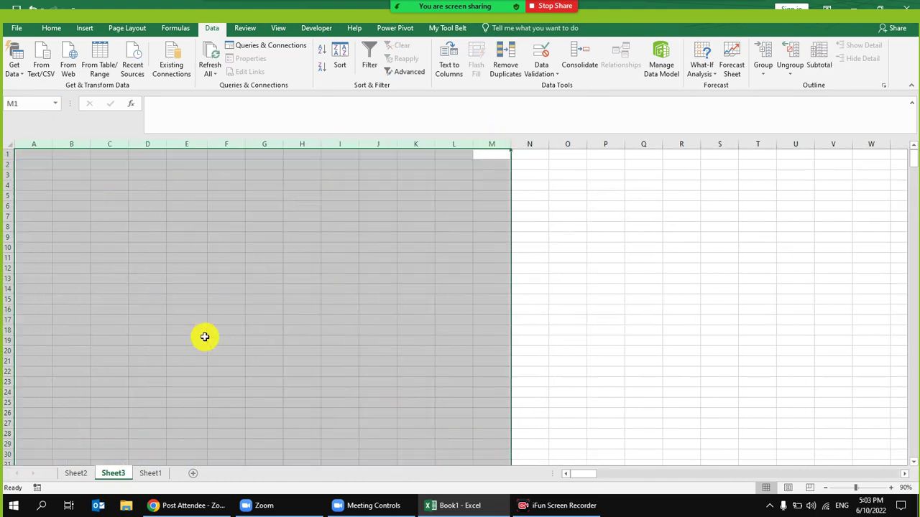
- Create a PivotTable from the Sheet1 car data, range A1:M5509, placed at cell A4 on the existing Sheet3
click(151, 473)
click(249, 239)
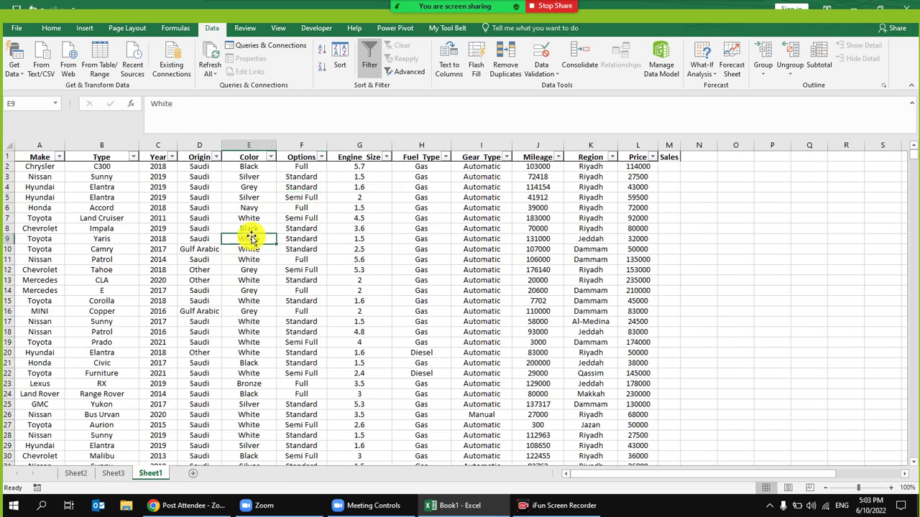
click(85, 28)
click(14, 60)
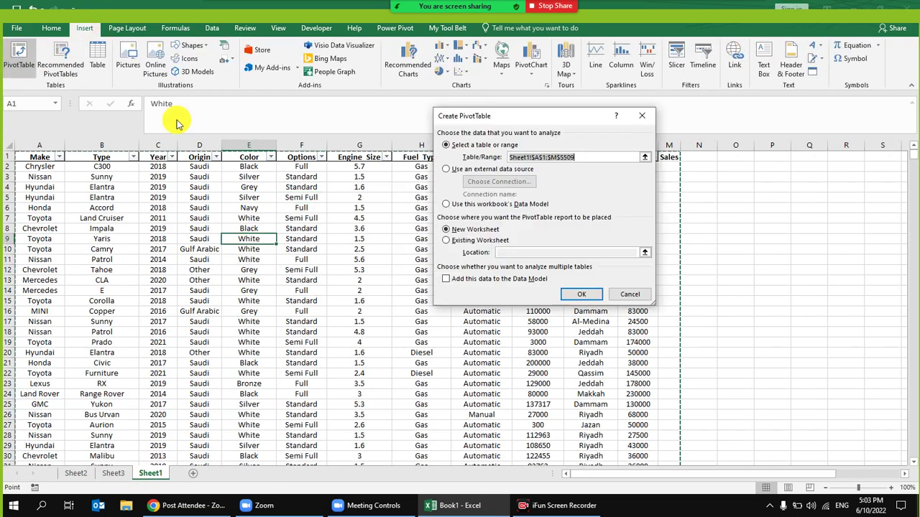
click(467, 240)
click(112, 473)
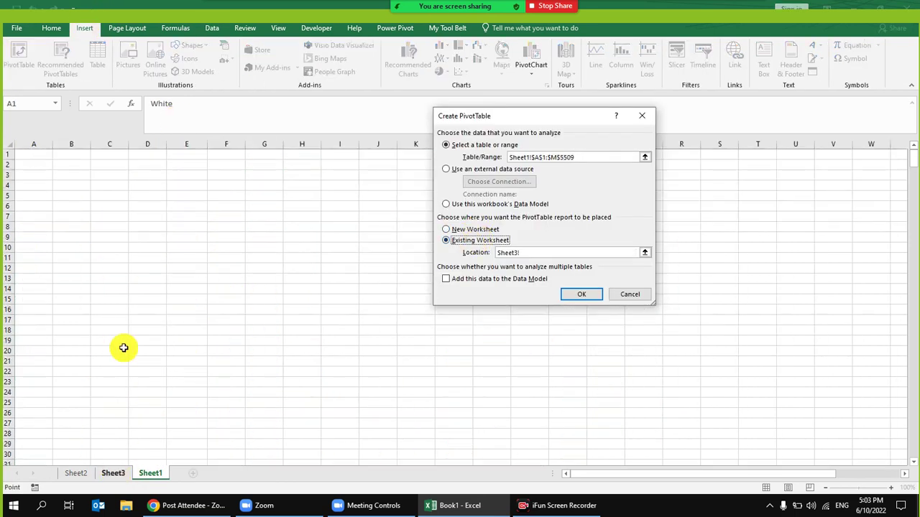
click(34, 186)
click(586, 295)
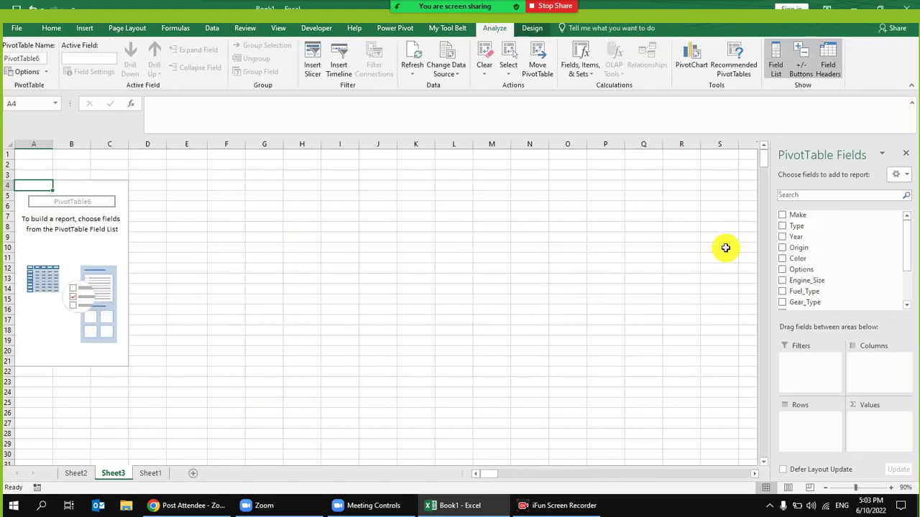
- Add the Type field to the PivotTable's rows and look through the full list of car types
drag(830, 236, 821, 431)
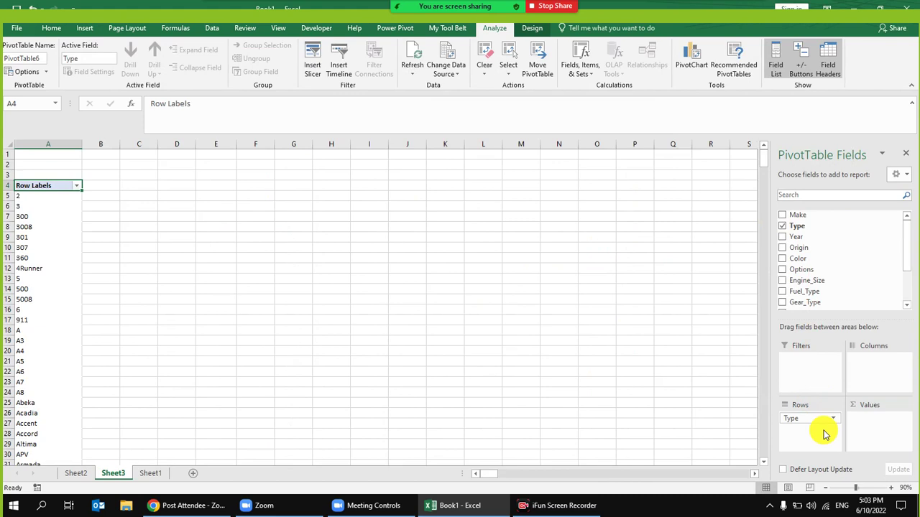
scroll(41, 281, down, 9)
scroll(41, 281, down, 20)
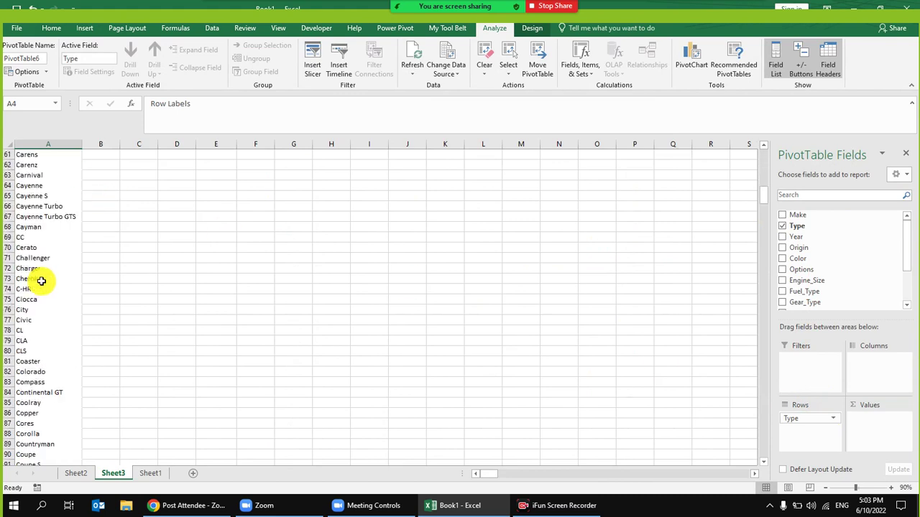
scroll(46, 283, down, 20)
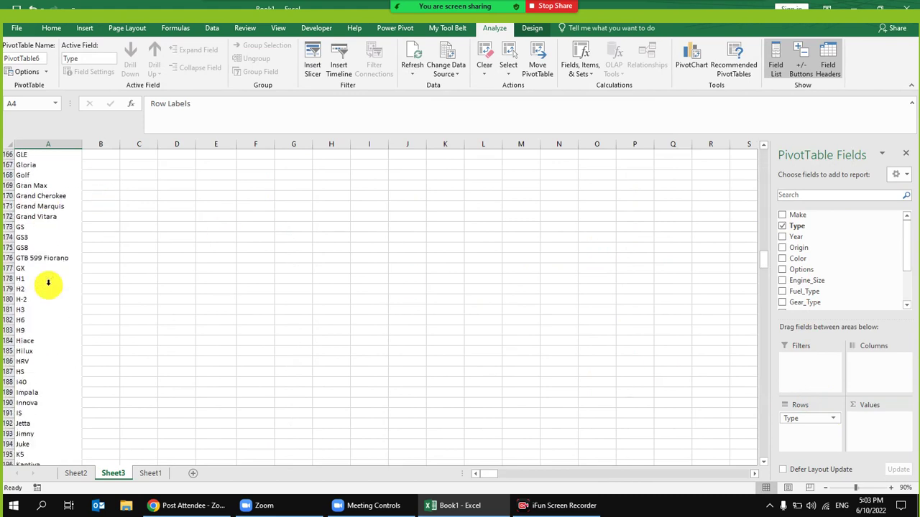
scroll(47, 283, down, 20)
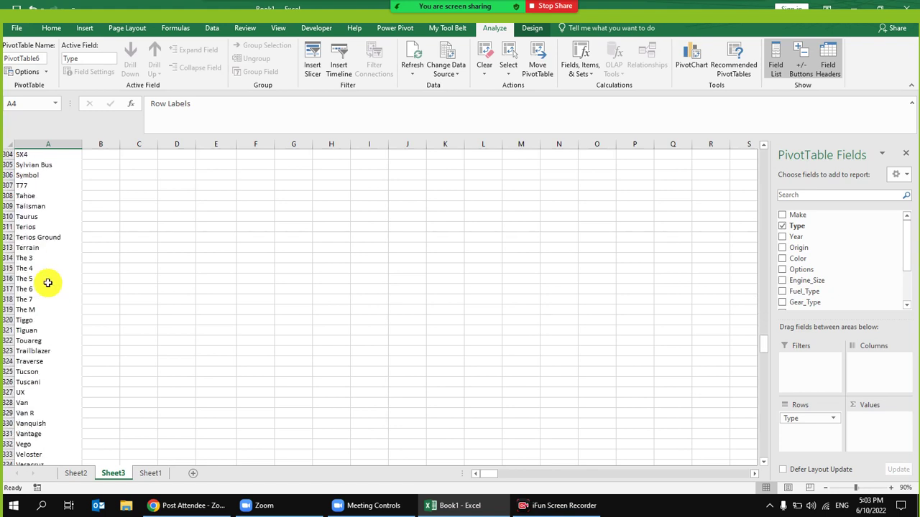
scroll(54, 281, up, 20)
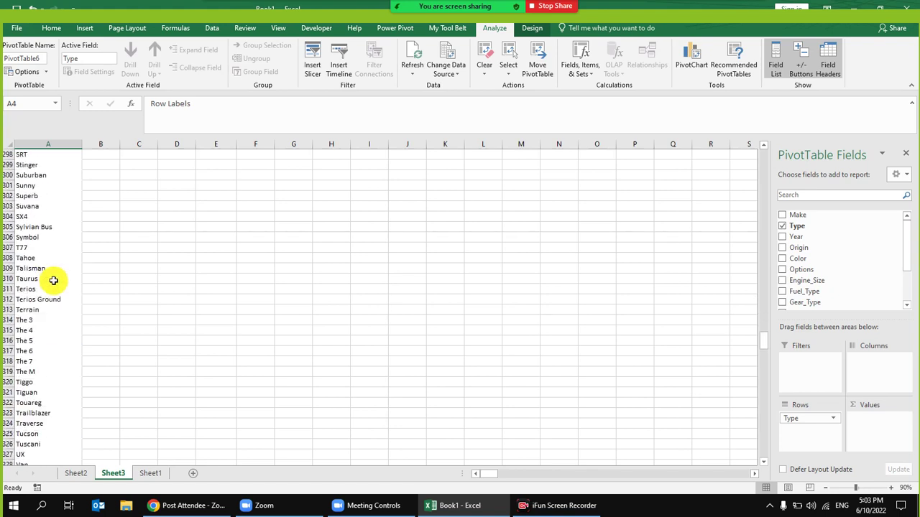
drag(759, 325, 764, 151)
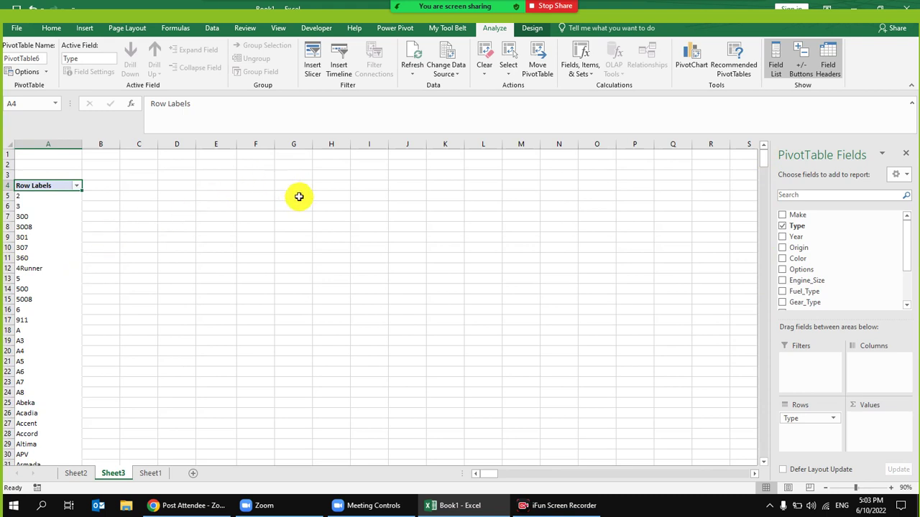
- Filter the row labels of the Sheet3 PivotTable to show only the Elantra type
click(151, 472)
click(302, 238)
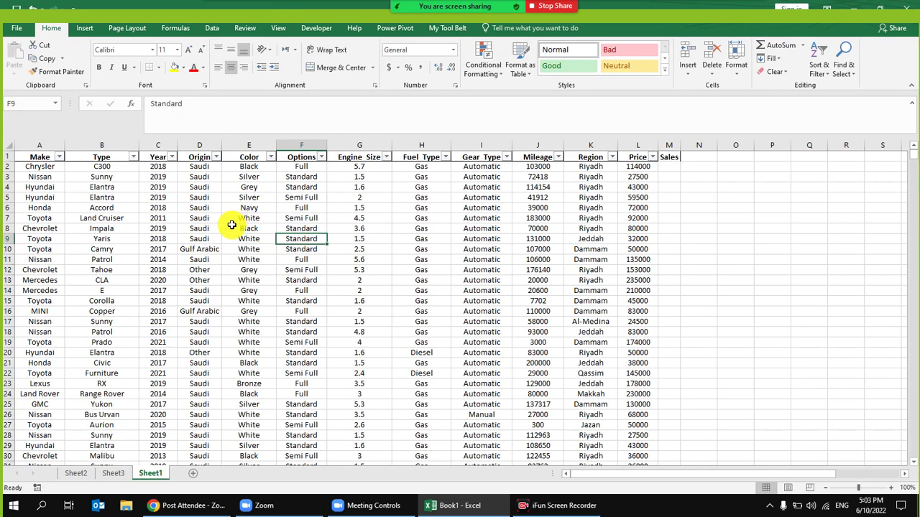
click(113, 473)
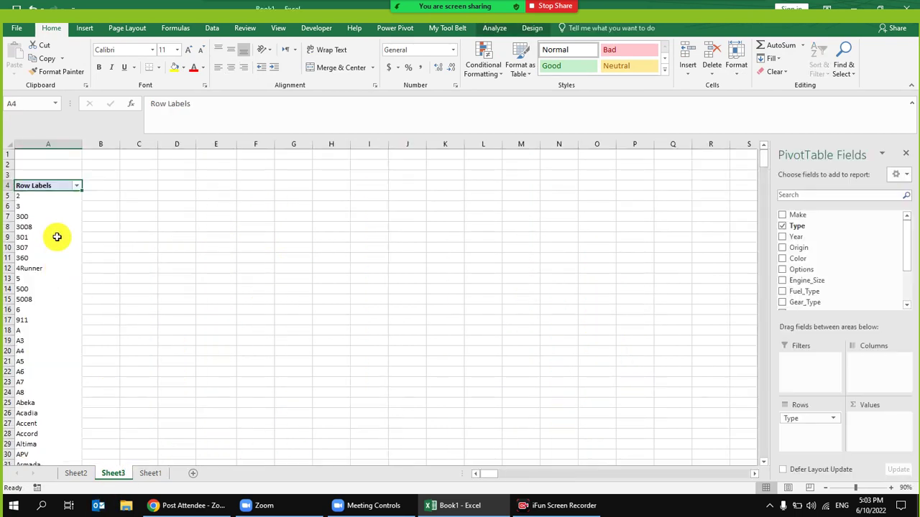
click(75, 185)
click(49, 284)
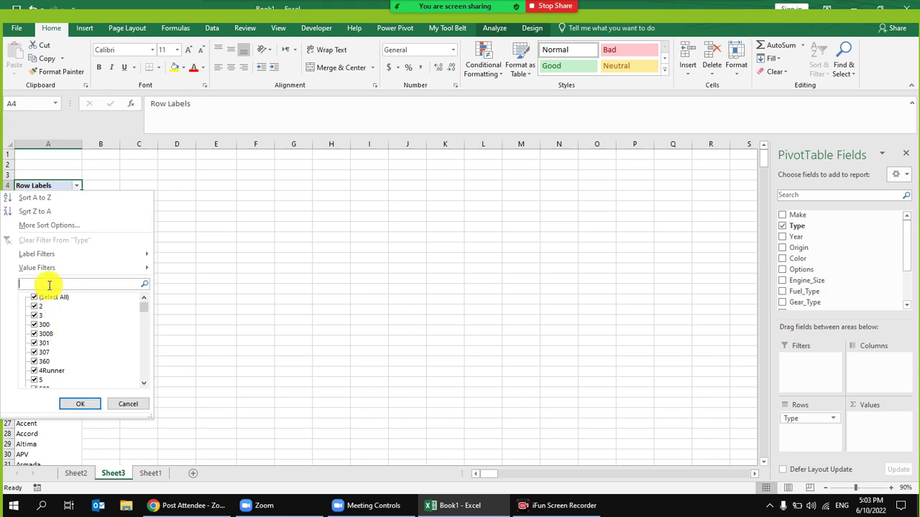
text(esca)
click(94, 404)
click(57, 196)
- Add the Year field to the PivotTable's columns and view the year filter options without changing them
scroll(851, 271, down, 2)
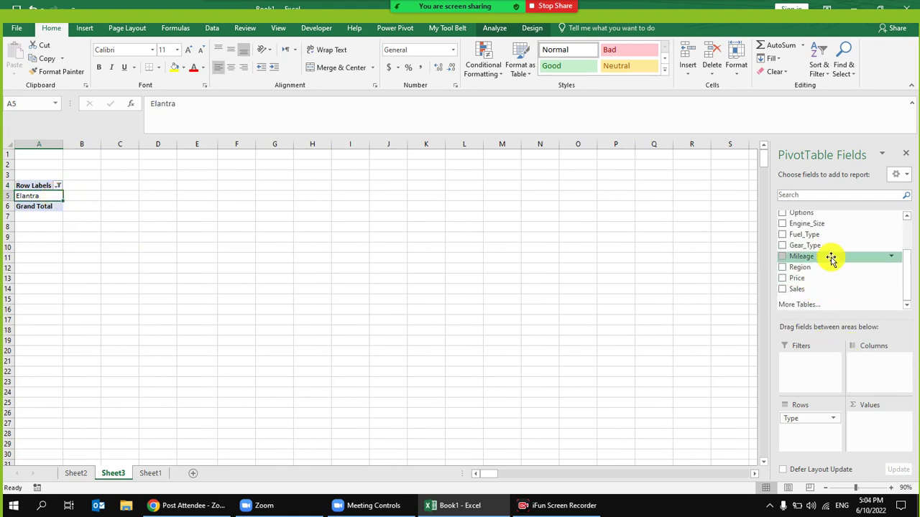
scroll(830, 258, up, 2)
drag(812, 237, 872, 365)
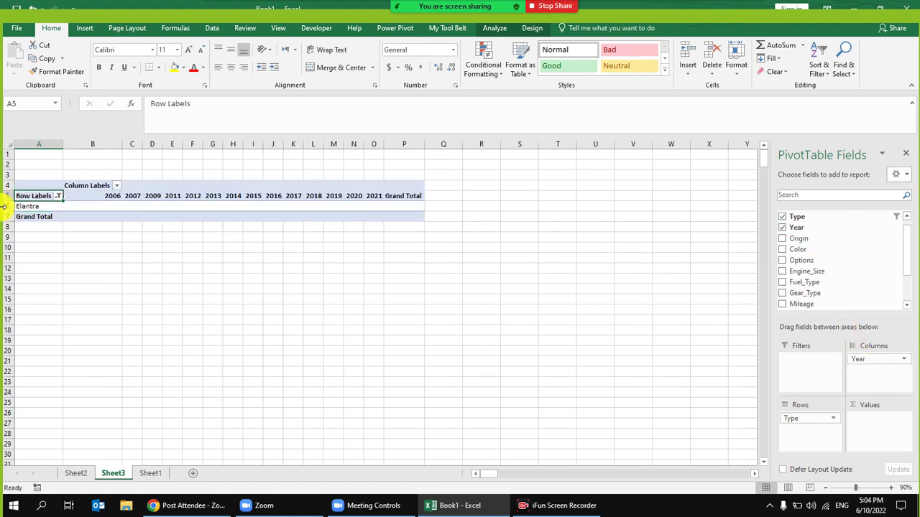
click(118, 186)
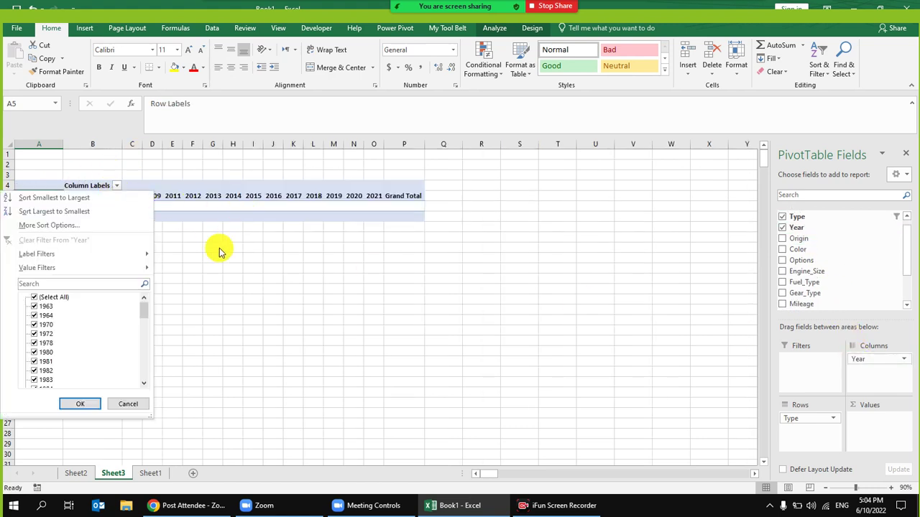
click(210, 214)
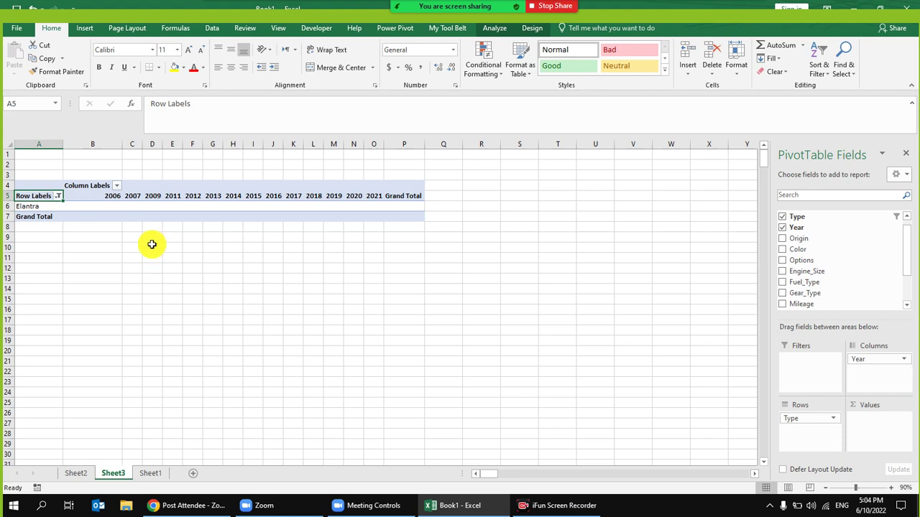
- Add the Price field to the PivotTable's values as Sum of Price
scroll(826, 294, down, 2)
drag(827, 281, 873, 431)
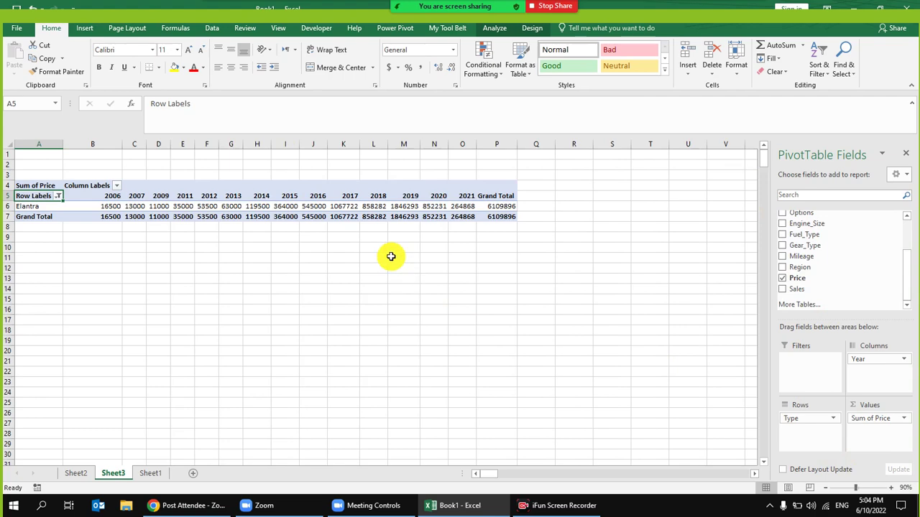
click(891, 488)
click(891, 488)
click(891, 488)
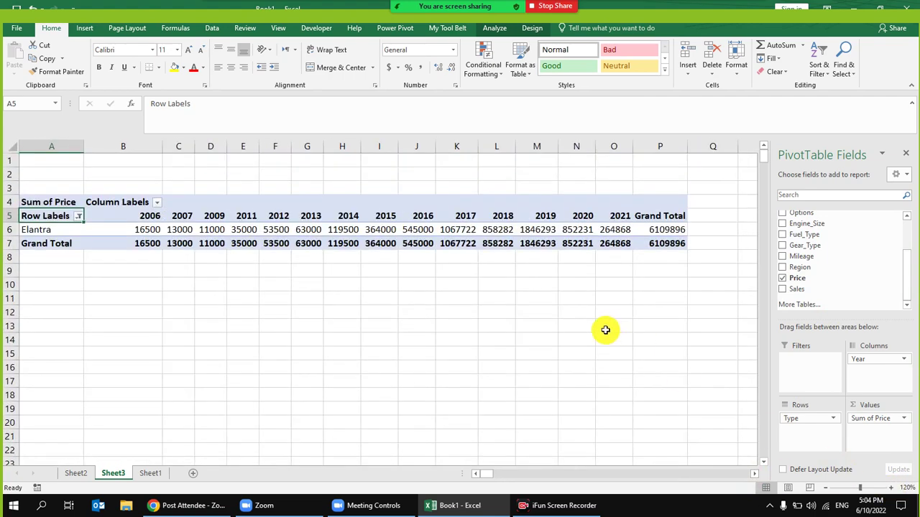
- Change the Price value field's calculation to Average
right_click(155, 231)
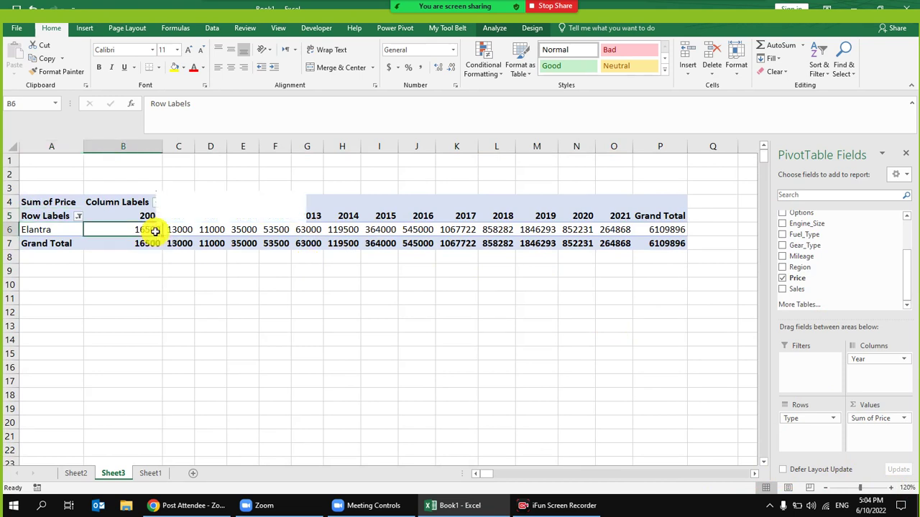
click(889, 436)
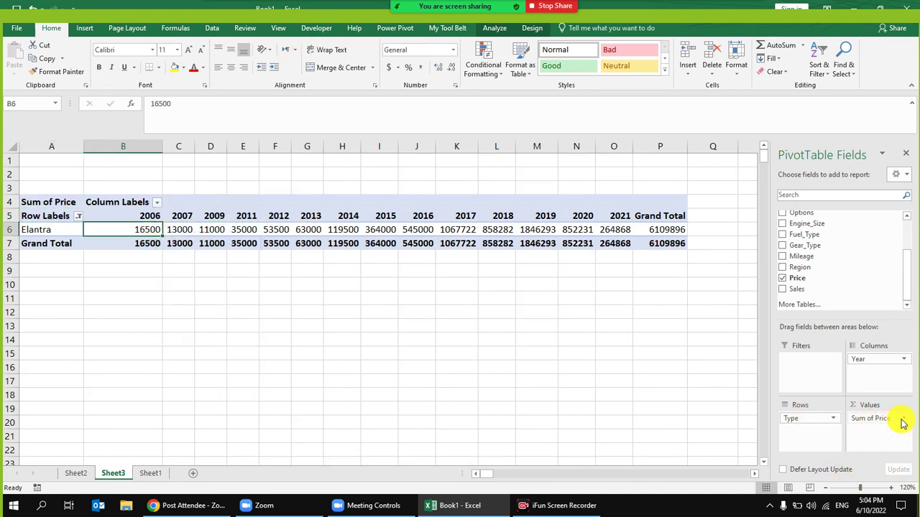
click(903, 421)
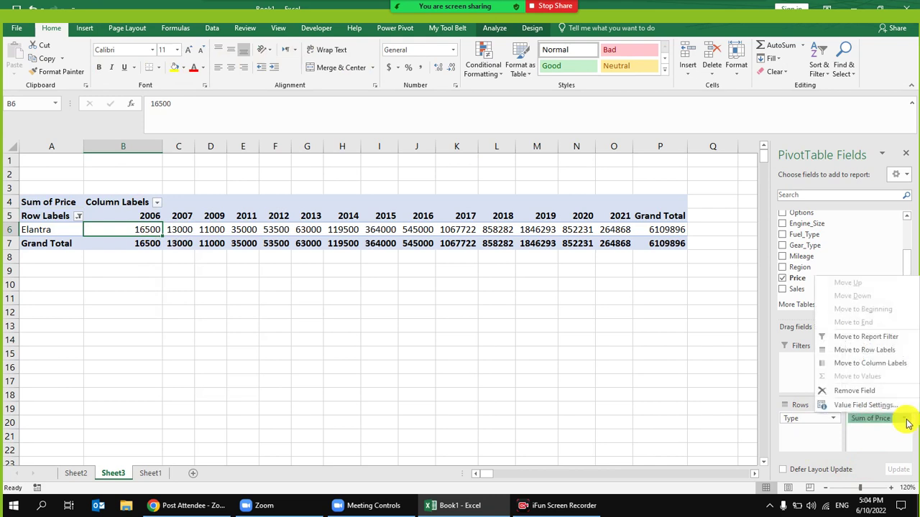
click(862, 406)
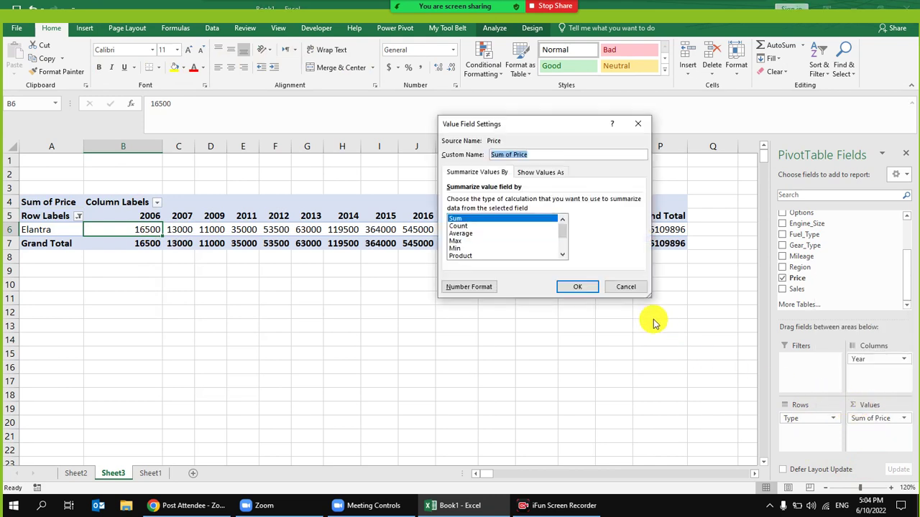
click(488, 234)
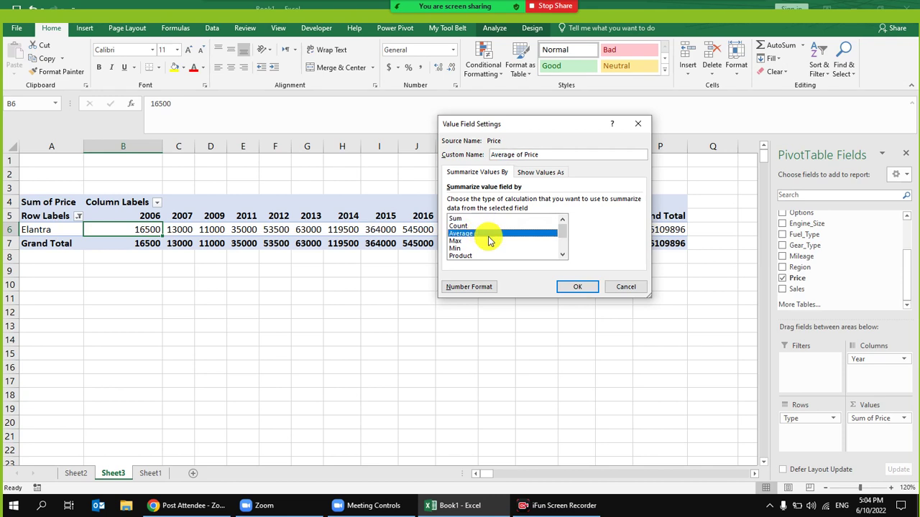
click(576, 286)
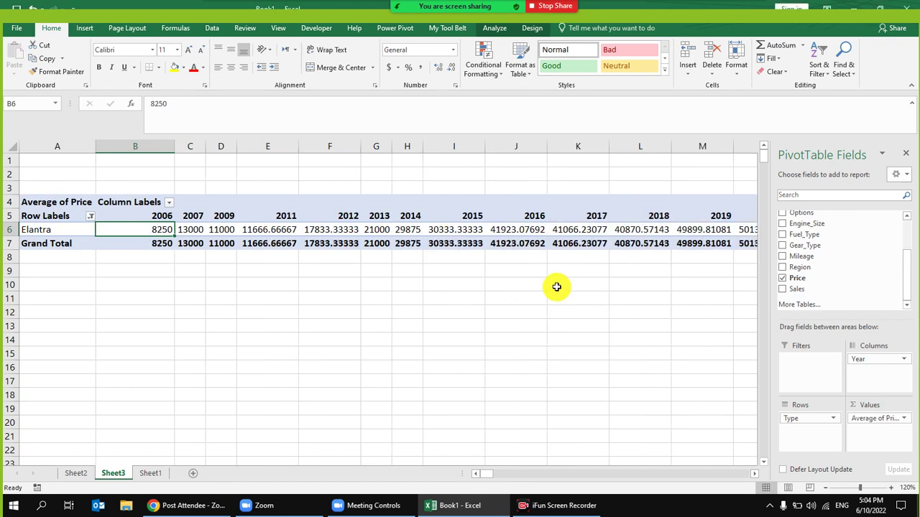
- Format the Sheet3 PivotTable's average price values as Number with a thousands separator and zero decimal places
click(235, 286)
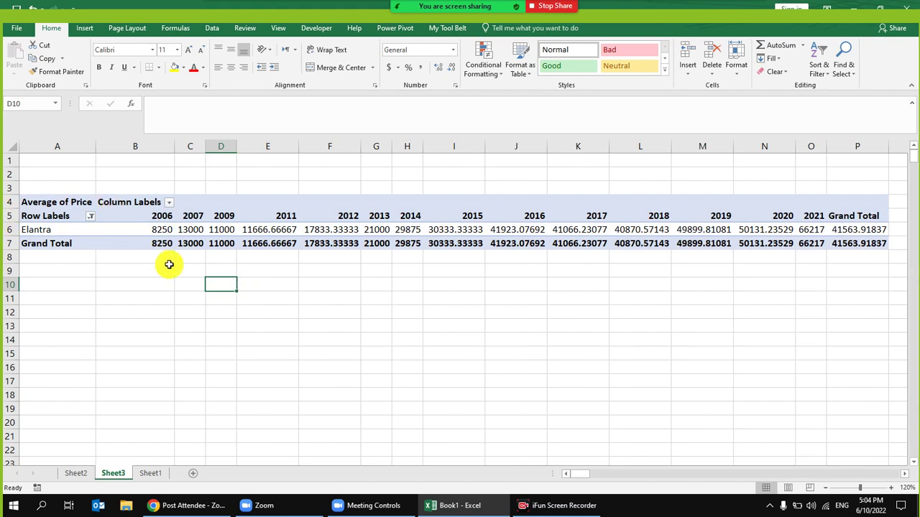
click(160, 229)
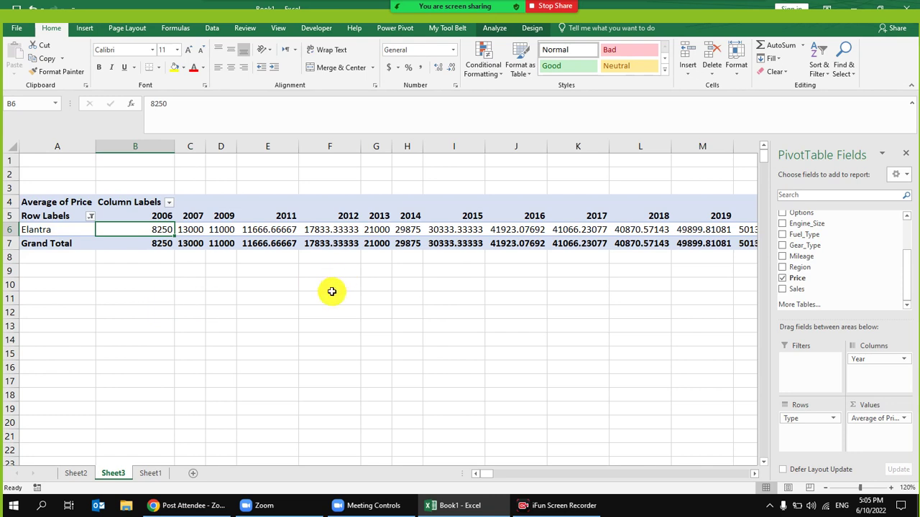
drag(158, 230, 656, 246)
right_click(654, 243)
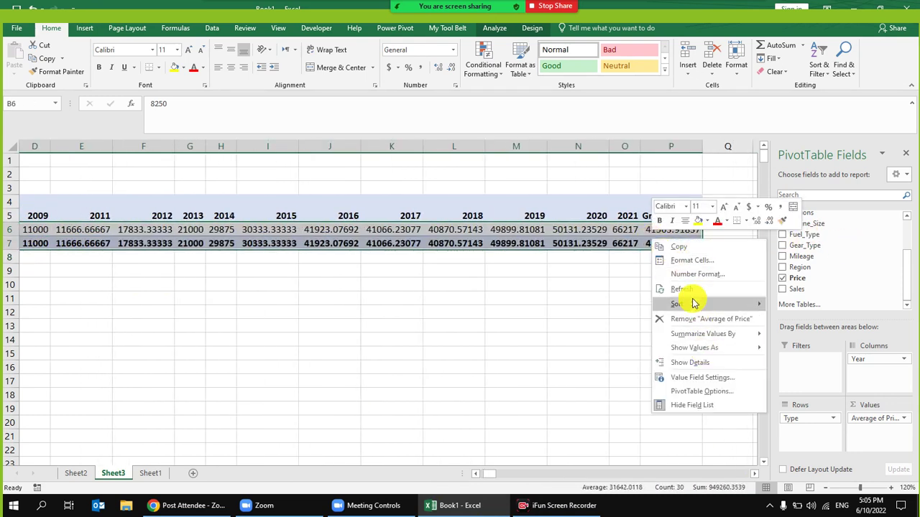
click(692, 260)
click(571, 183)
click(636, 213)
click(700, 202)
click(700, 202)
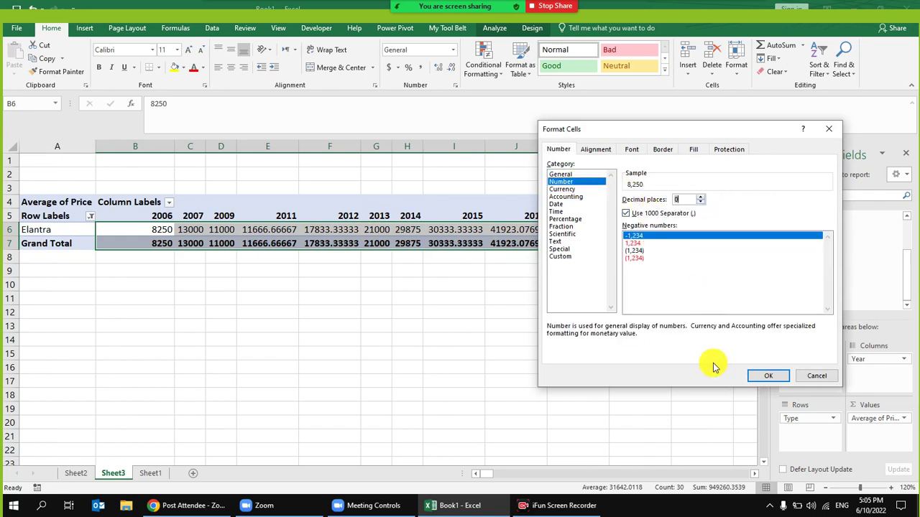
click(766, 376)
- Autofit all column widths on Sheet3 to their contents and inspect the Elantra's 2006 and 2007 average prices
click(408, 312)
click(6, 148)
double_click(95, 146)
click(293, 257)
click(154, 229)
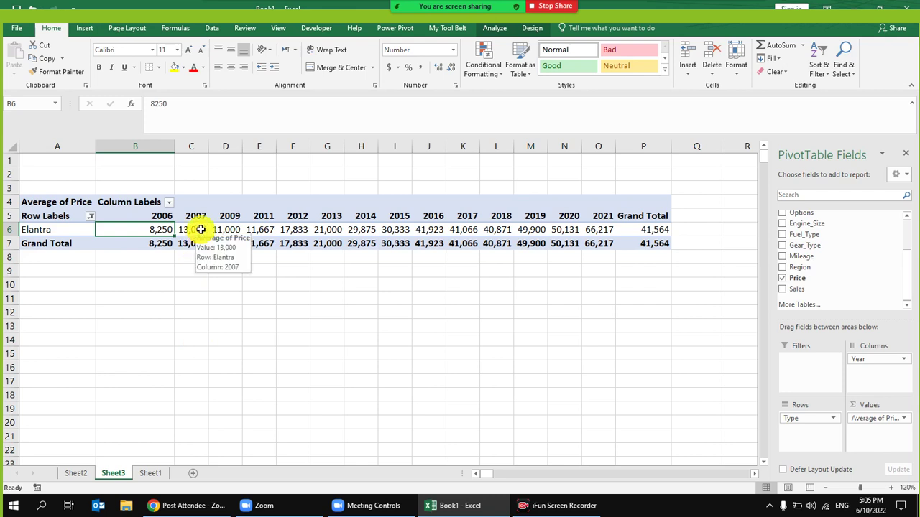
click(201, 229)
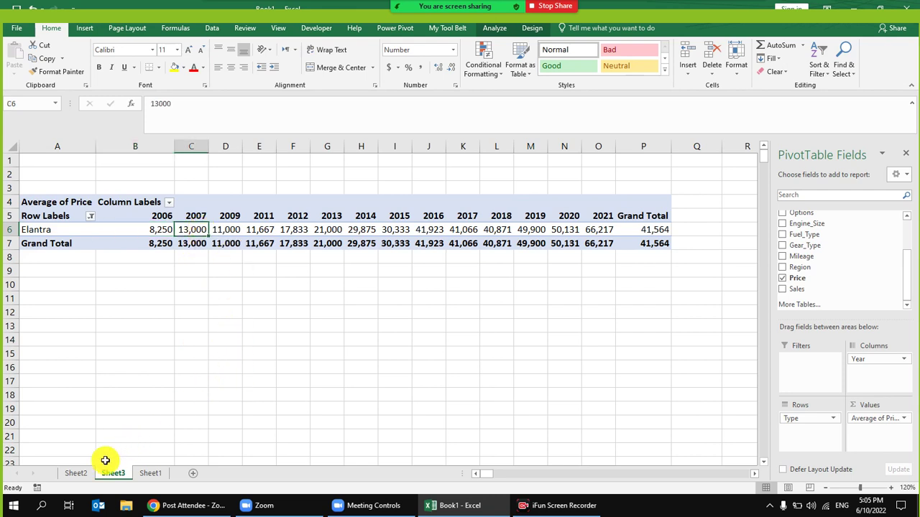
- Filter the source data on Sheet1 to show only cars from the year 2006
click(155, 473)
drag(503, 222, 123, 199)
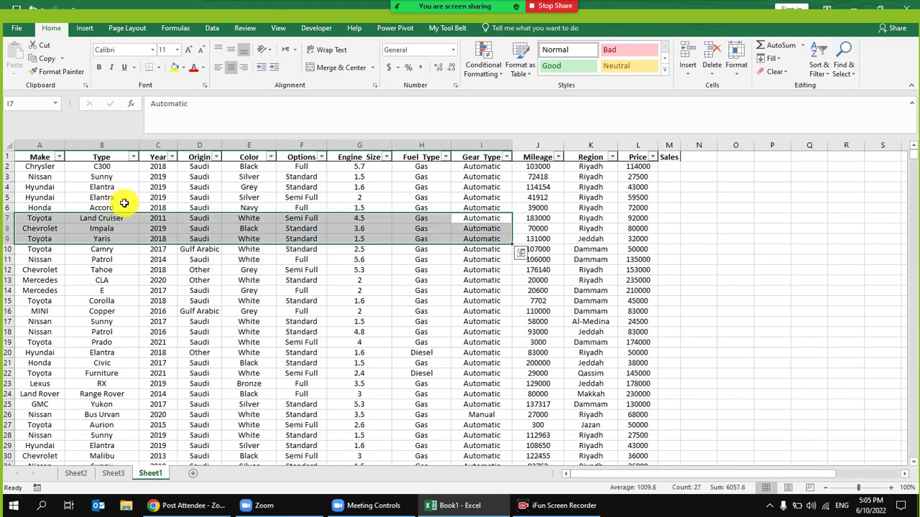
click(122, 186)
click(171, 156)
scroll(279, 306, down, 3)
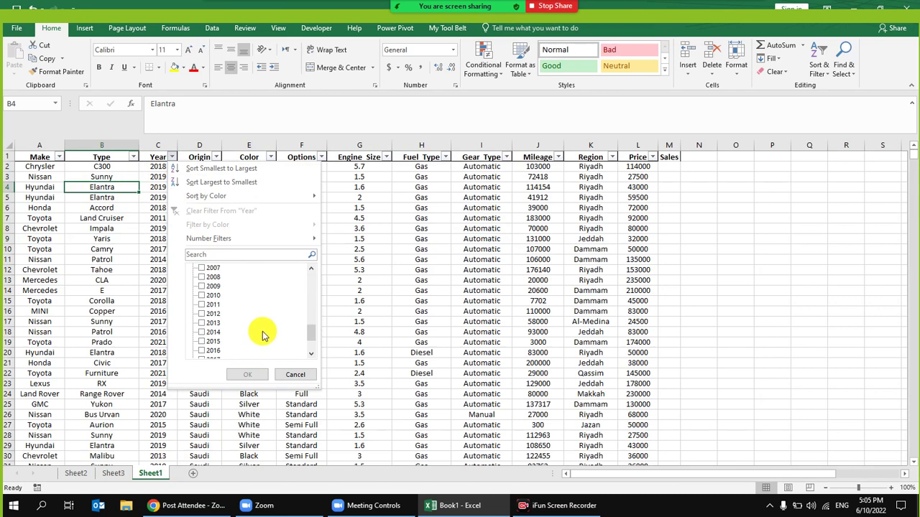
scroll(212, 286, up, 1)
click(212, 286)
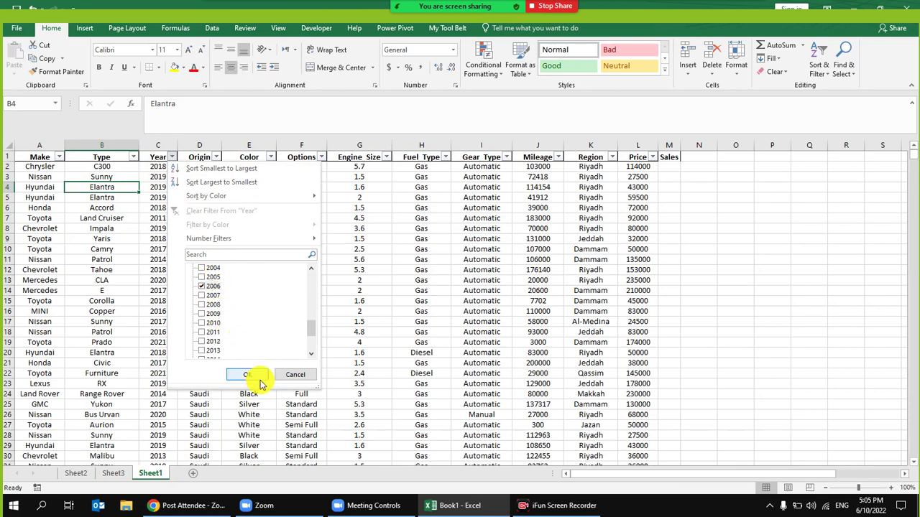
click(259, 376)
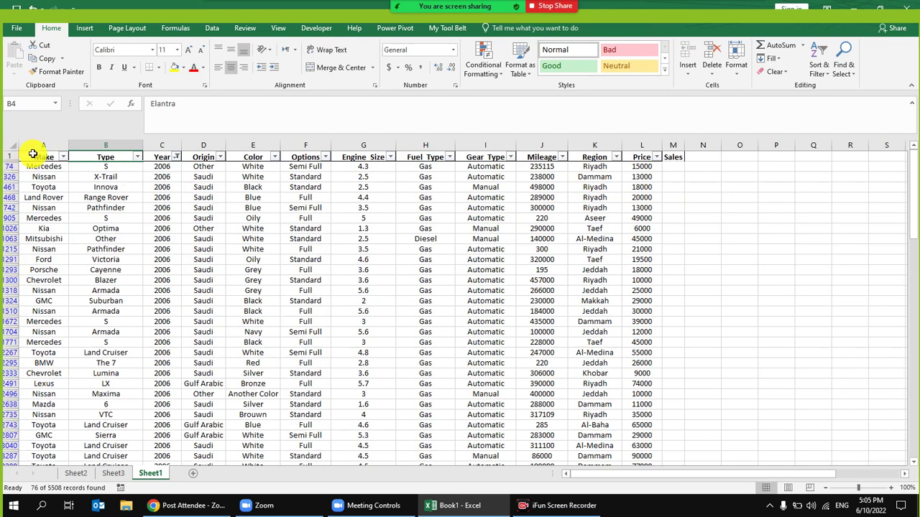
- Narrow the filtered Sheet1 data to the Elantra type by searching for "elan"
click(137, 157)
click(194, 254)
text(elan)
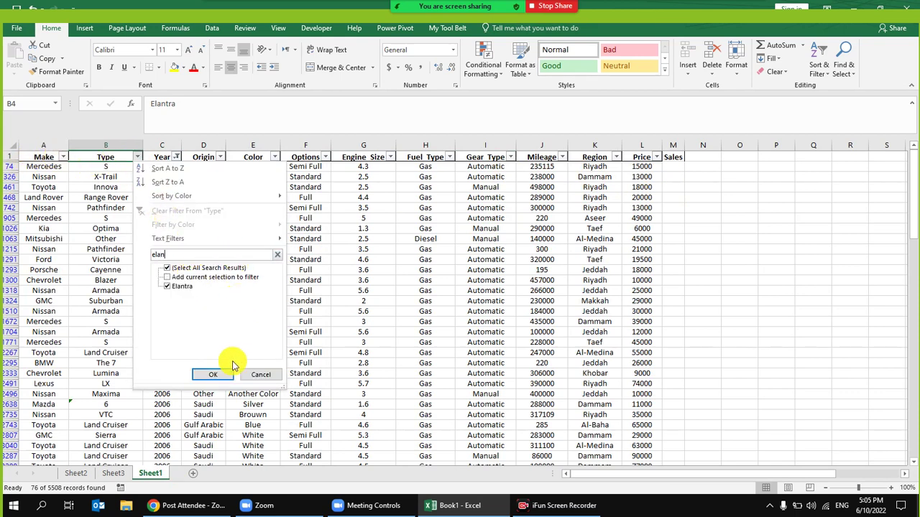
click(214, 374)
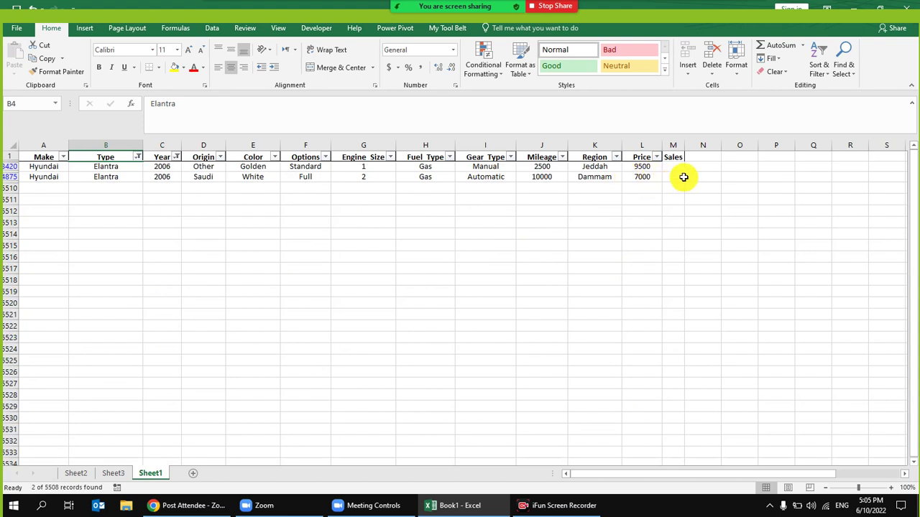
- Calculate the average of the two filtered Elantra prices in N3420 with the formula =(L3420+L4875)/2
click(707, 167)
text(=)
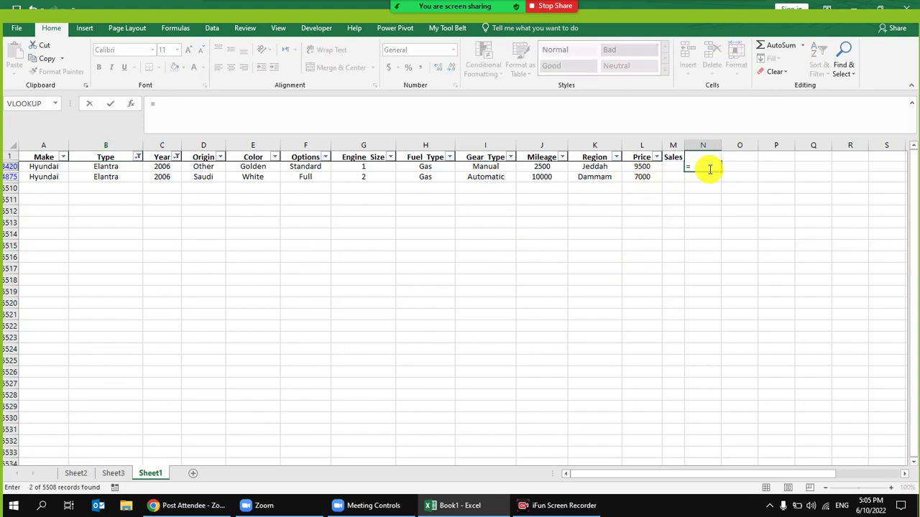
key(Left)
key(Left)
key(BackSpace)
key(BackSpace)
key(BackSpace)
key(BackSpace)
key(BackSpace)
click(655, 167)
text(+)
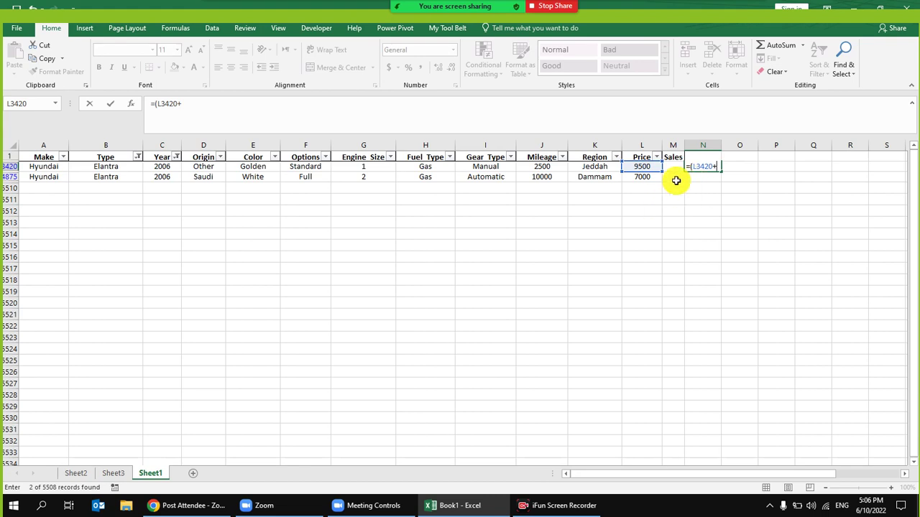
click(645, 177)
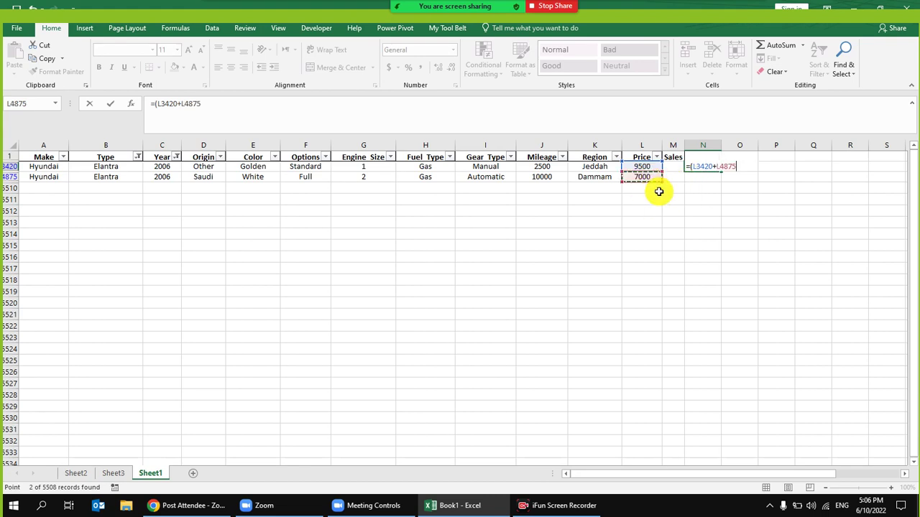
text())
text(/2)
key(Return)
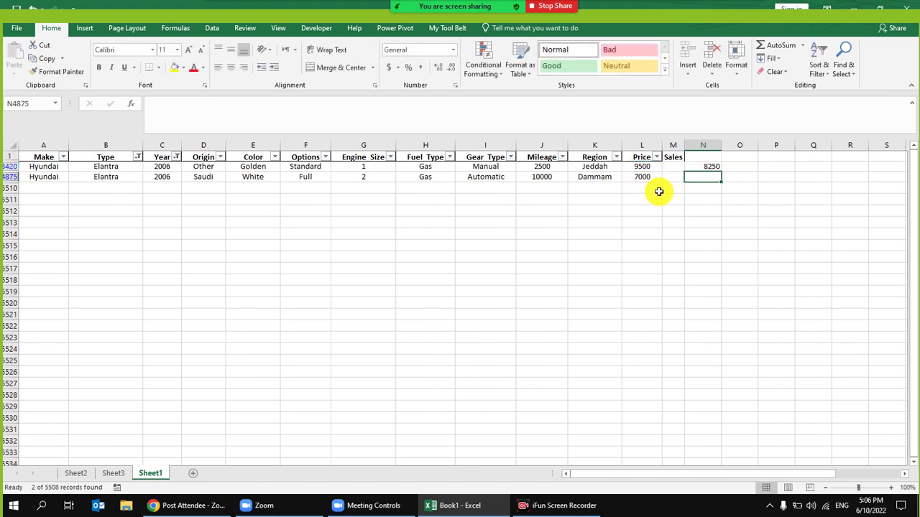
- Compare the manual average in N3420 with the Elantra's 2006 average price in the Sheet3 PivotTable
click(711, 166)
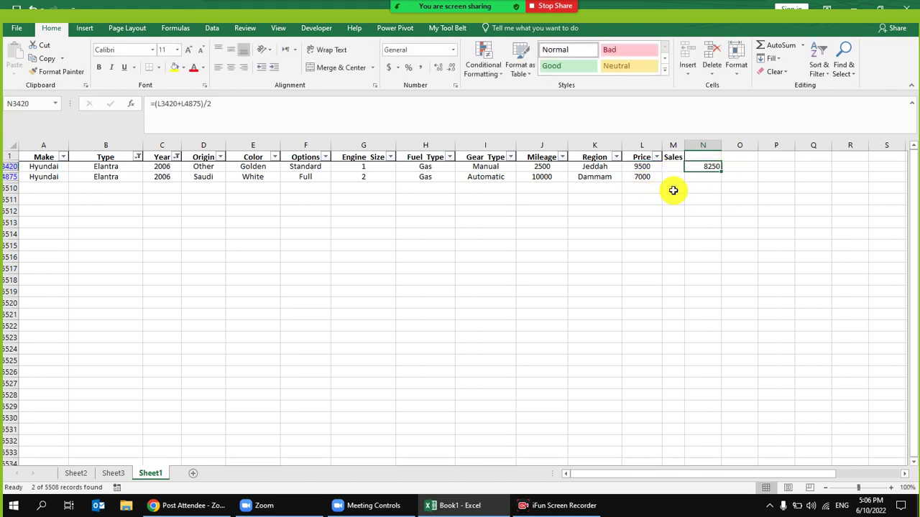
click(115, 473)
click(159, 230)
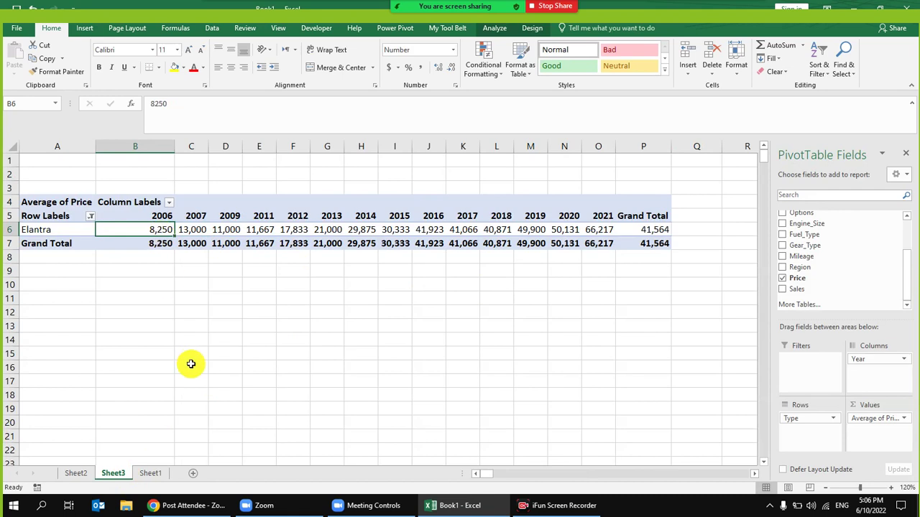
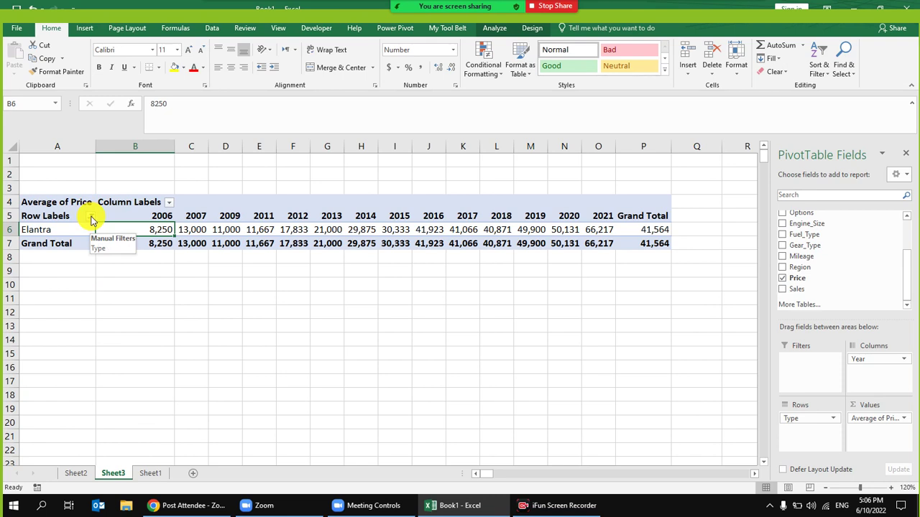
click(325, 271)
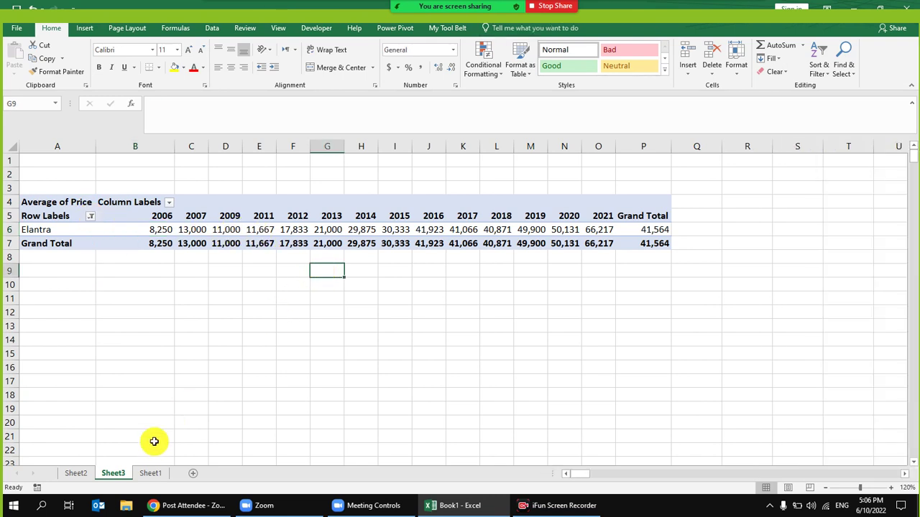
- Clear all filters from the Sheet1 data
click(143, 473)
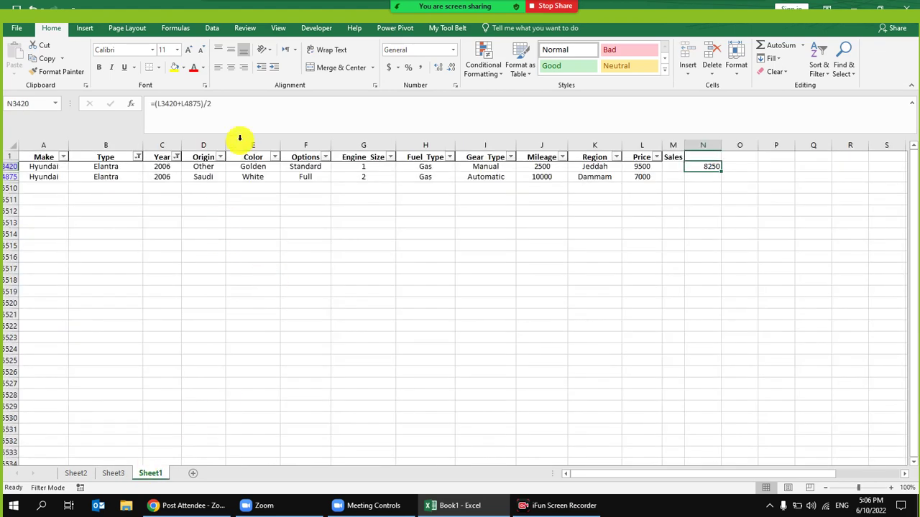
click(317, 176)
click(214, 27)
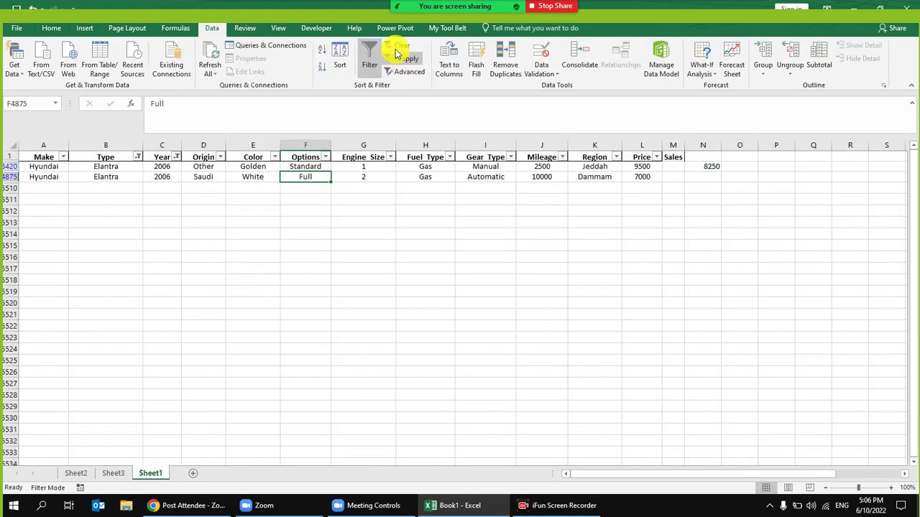
click(399, 46)
drag(639, 251, 18, 270)
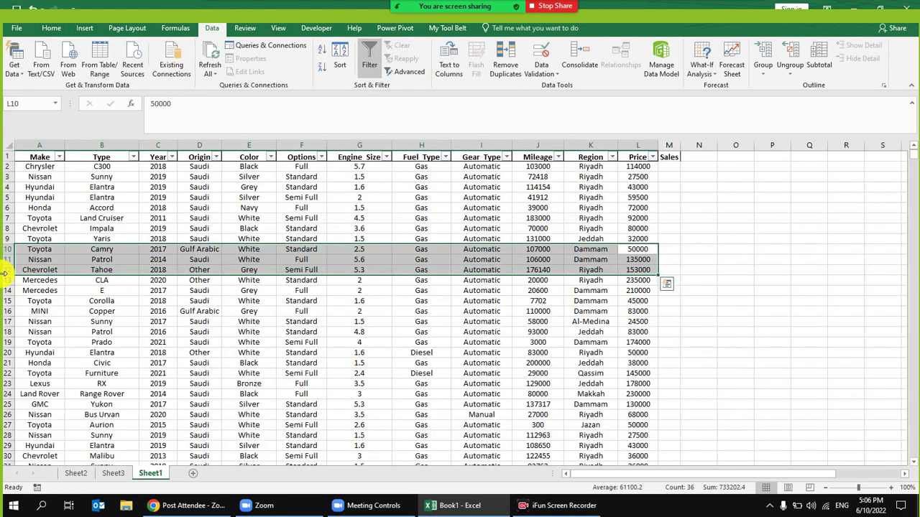
click(287, 305)
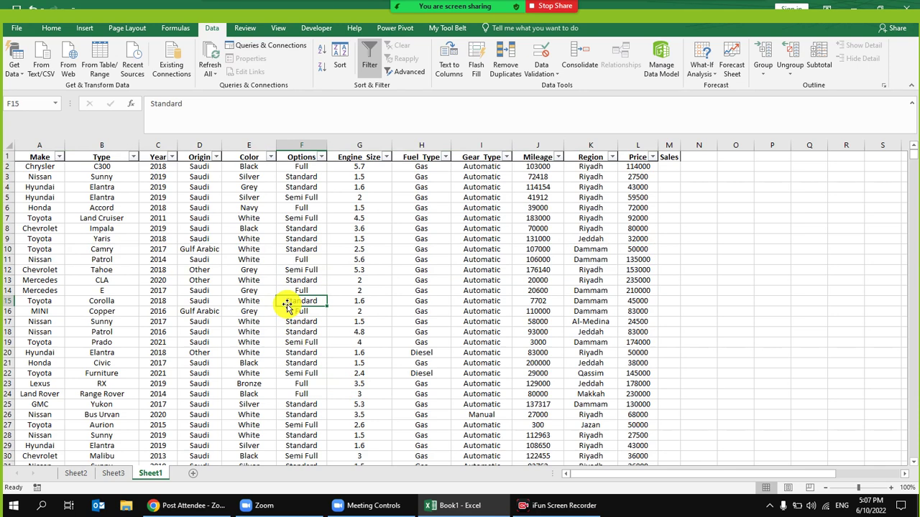
drag(249, 166, 248, 357)
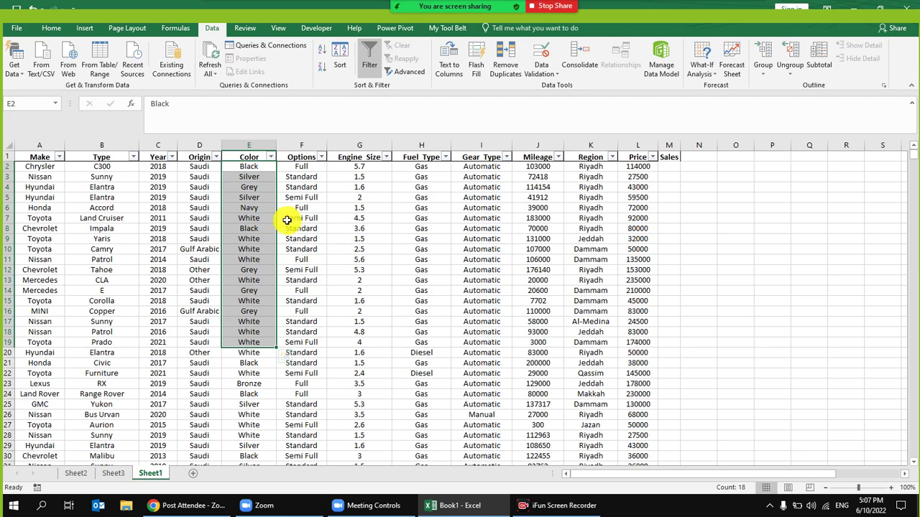
- Delete columns A through Q on Sheet3 to remove the Elantra price PivotTable
click(113, 472)
drag(51, 146, 702, 143)
right_click(664, 195)
click(694, 292)
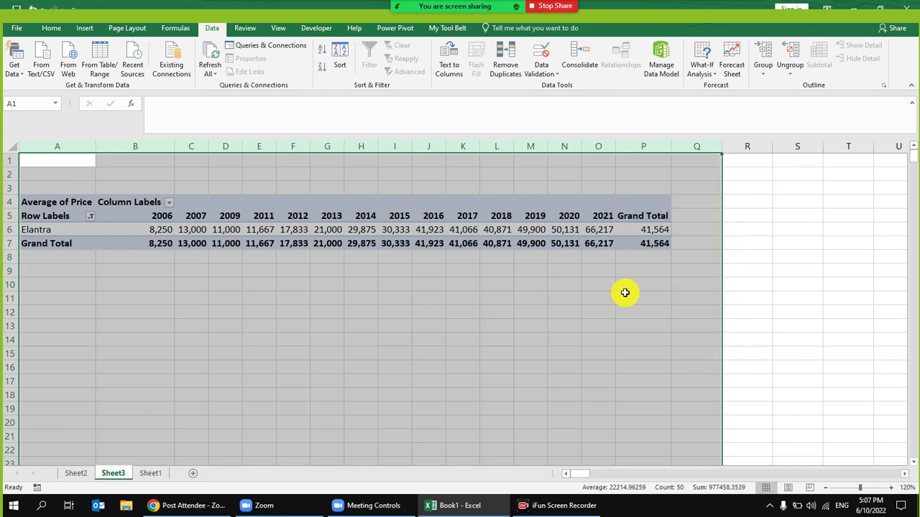
click(269, 232)
click(207, 268)
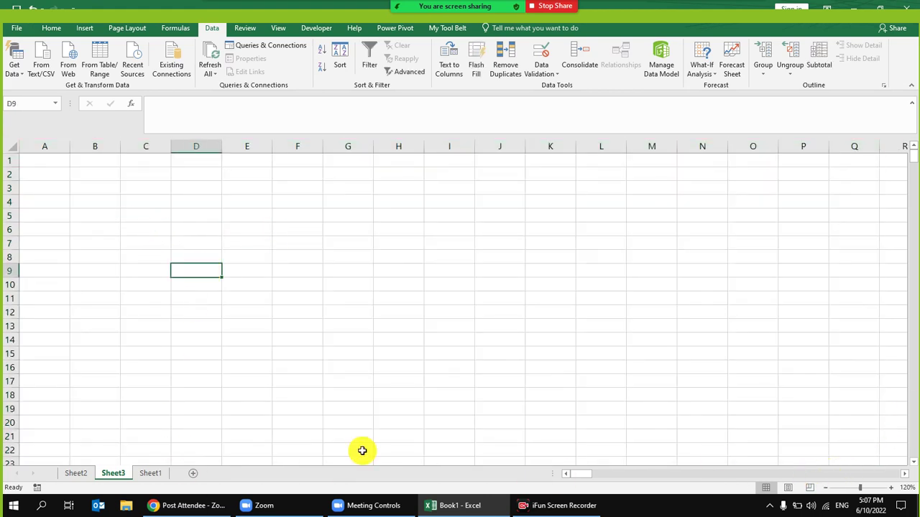
- Create a PivotTable from Sheet1 range A1:M5509 and place it at cell A2 of the existing worksheet Sheet3
click(148, 473)
click(246, 269)
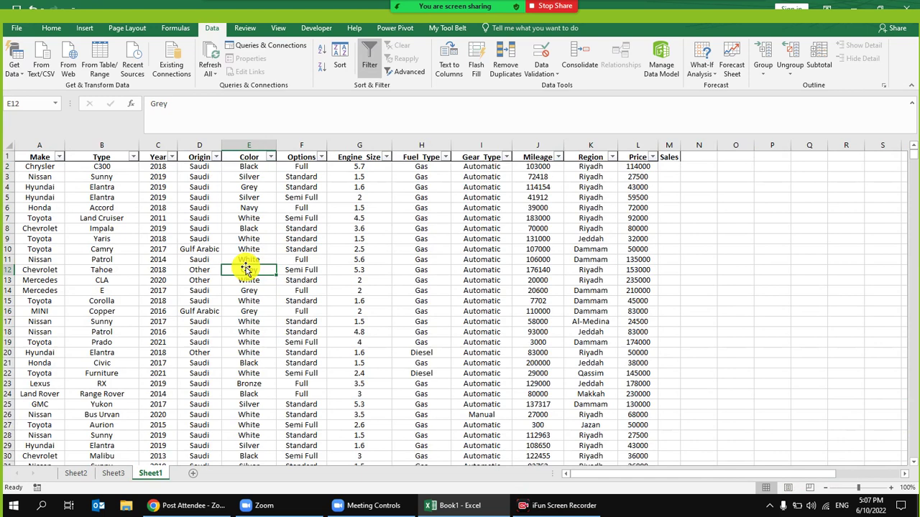
click(293, 227)
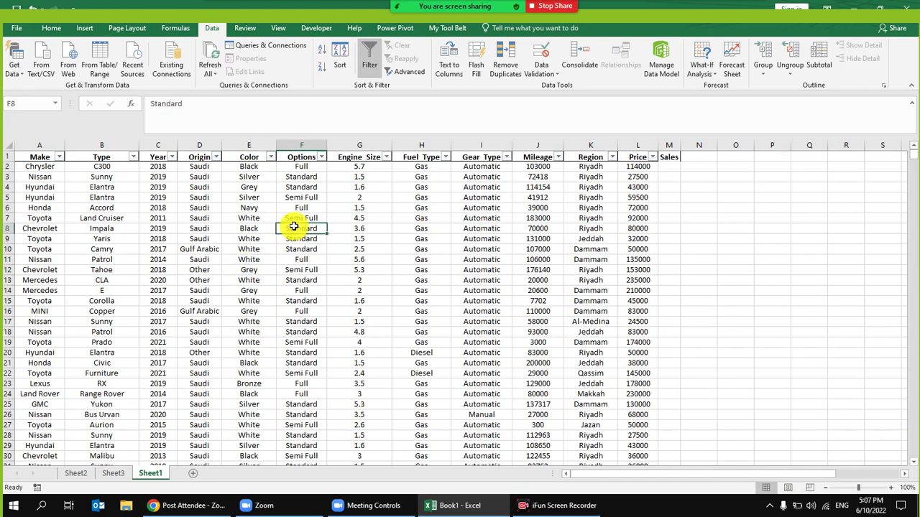
click(84, 28)
click(21, 56)
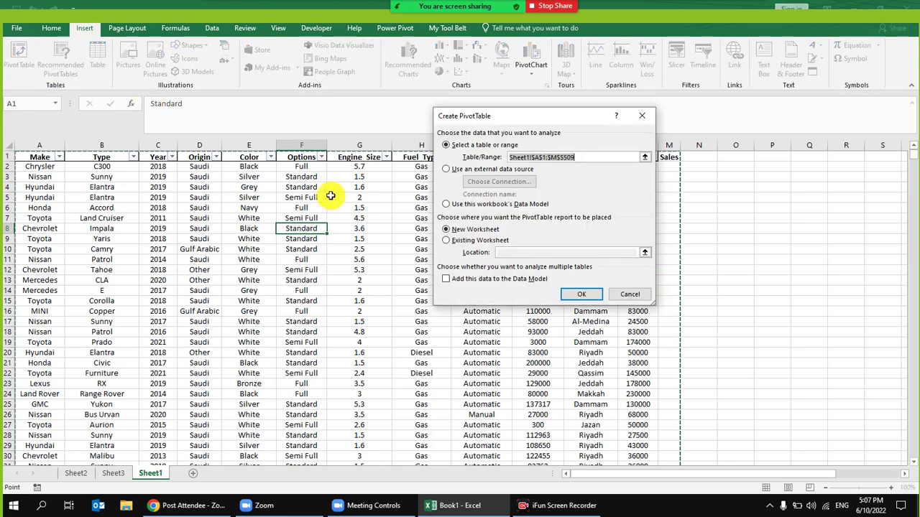
click(482, 242)
click(112, 473)
click(44, 175)
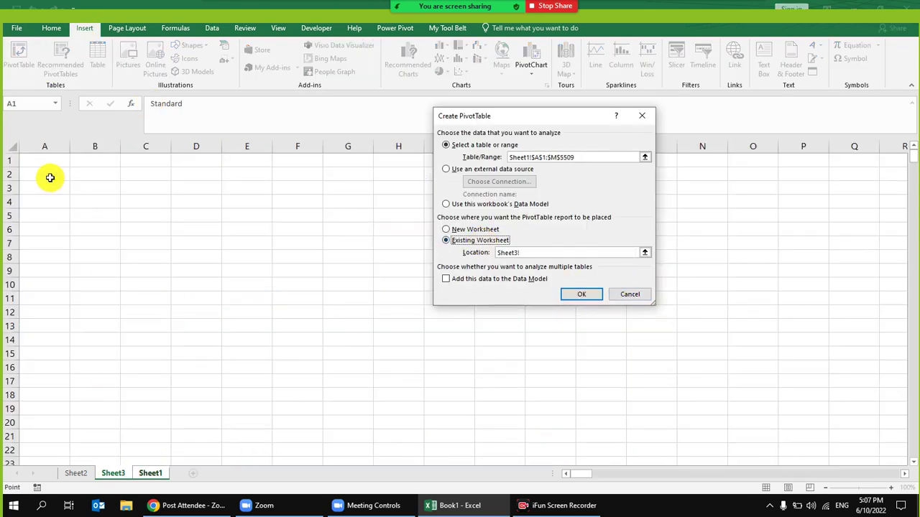
click(572, 293)
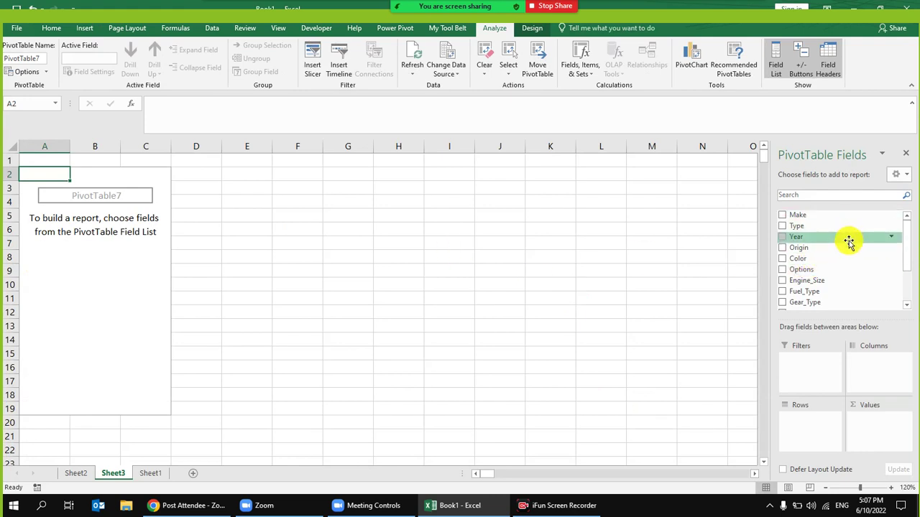
- Add the Color field to the PivotTable's rows and the Make field to its values as a count
drag(840, 263, 817, 427)
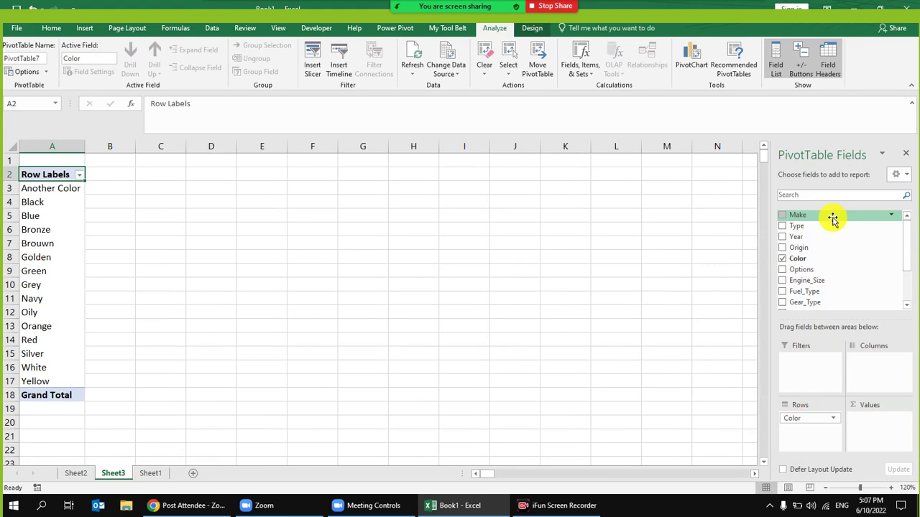
drag(832, 219, 891, 426)
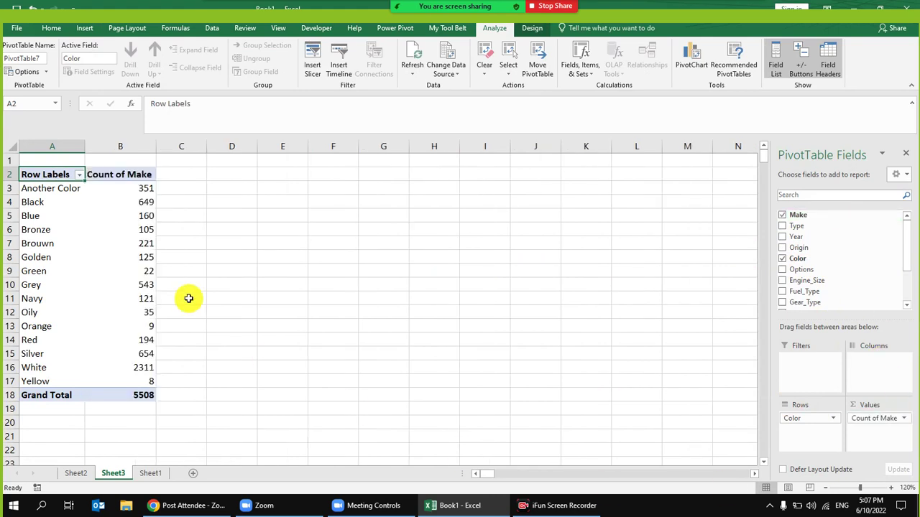
- Sort the colors in the PivotTable by Count of Make from largest to smallest
right_click(143, 188)
mouse_move(208, 254)
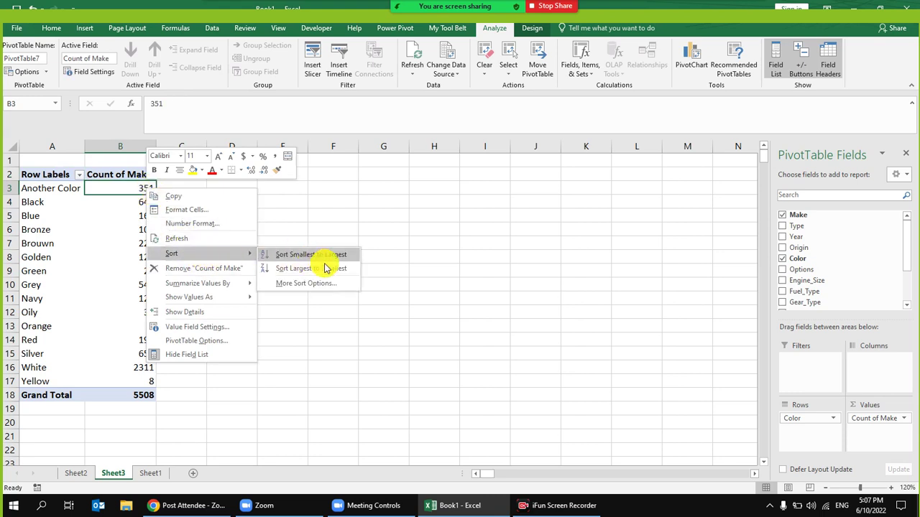
click(328, 265)
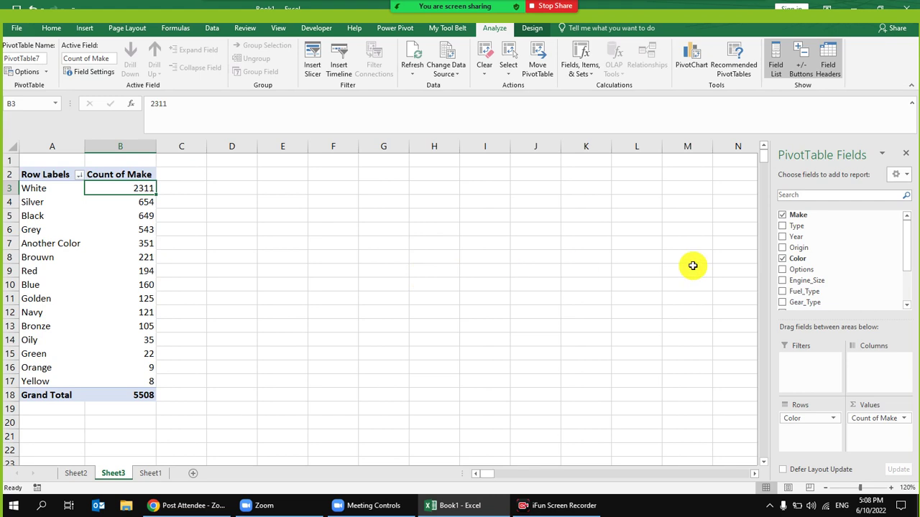
- Try the Type field as a second count in the PivotTable's values, remove it again, and check the Sheet1 data
drag(804, 227, 872, 449)
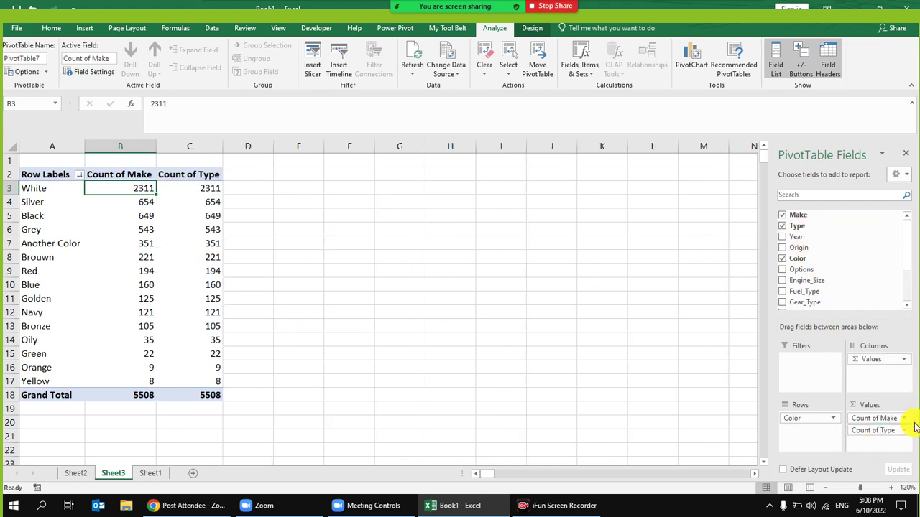
drag(890, 432, 846, 273)
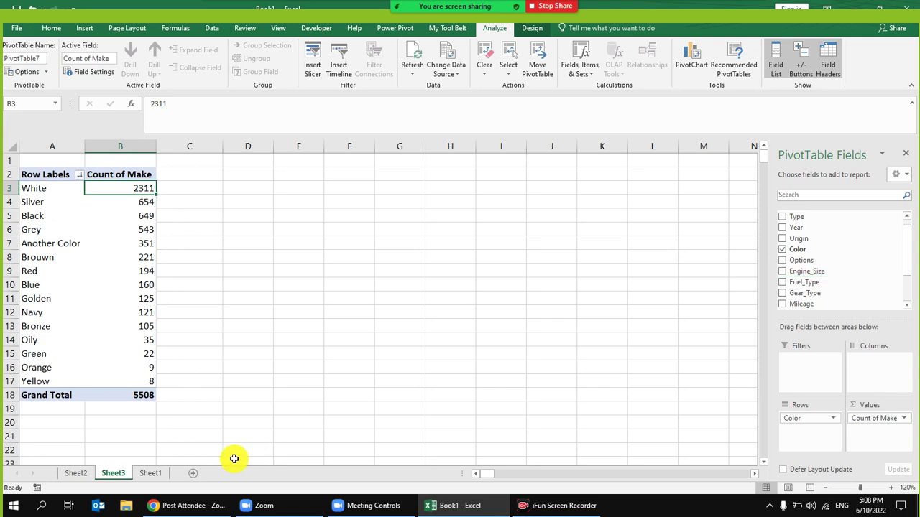
click(150, 473)
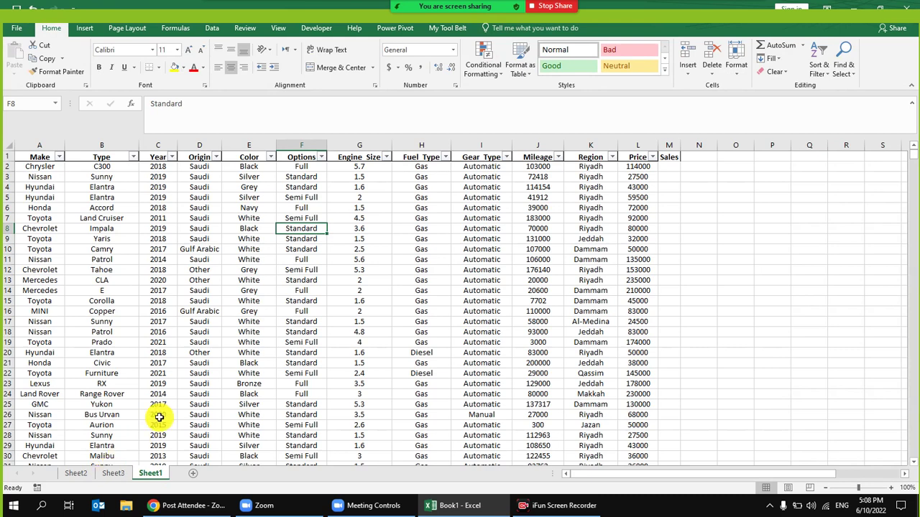
click(130, 472)
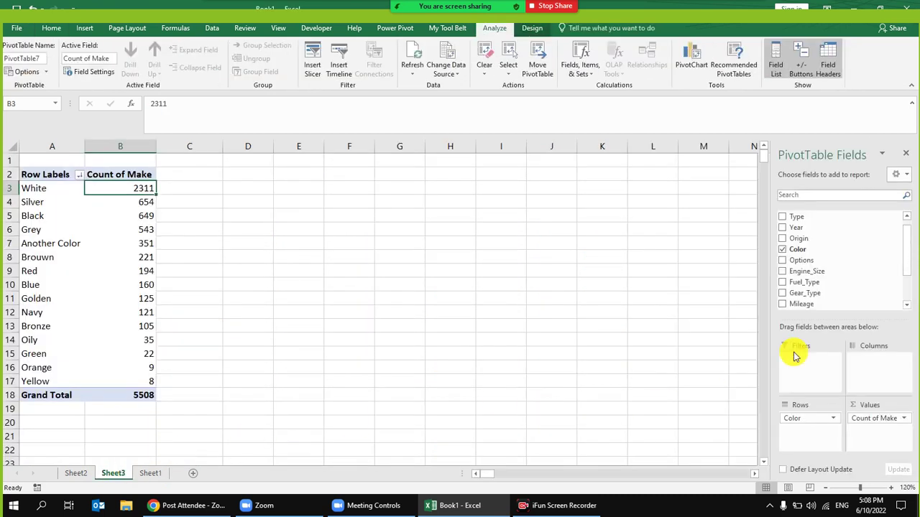
- Add the Year field to the PivotTable's columns and filter it to the years 2017 through 2021
drag(815, 231, 875, 361)
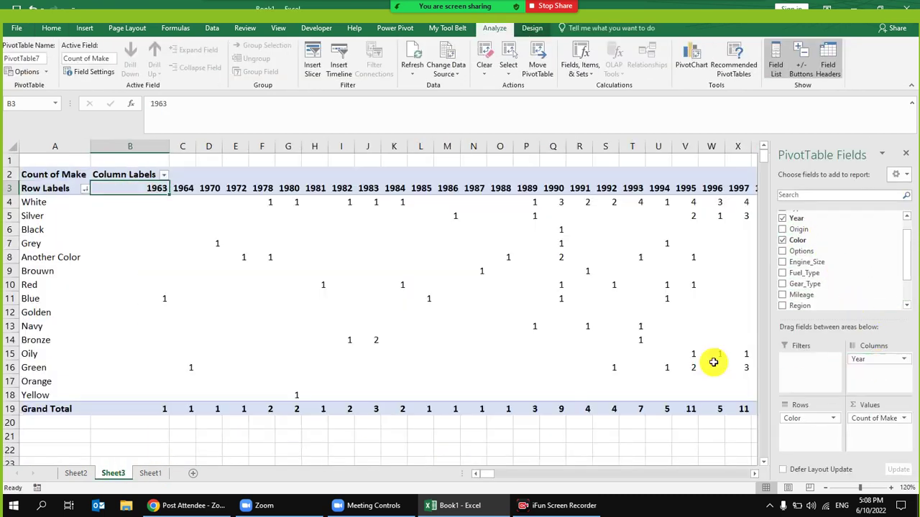
click(163, 174)
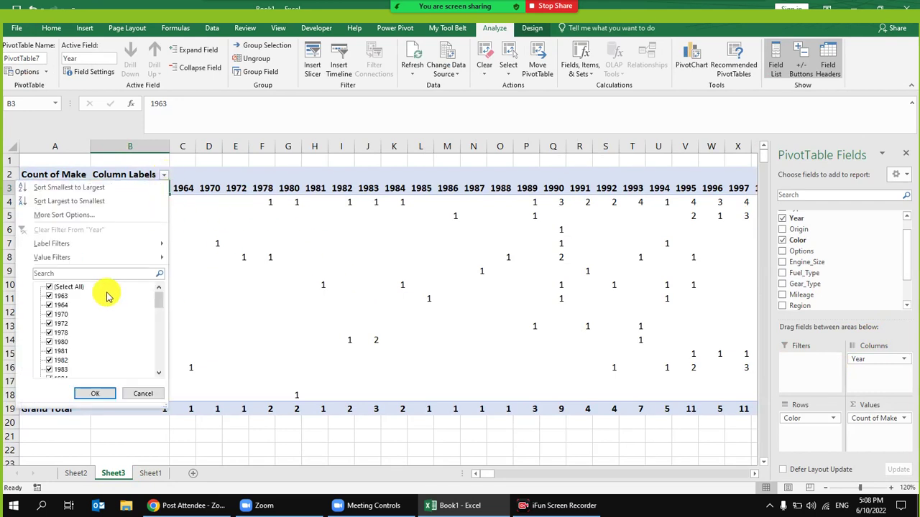
click(49, 288)
scroll(90, 317, down, 10)
click(65, 334)
key(Down)
key(space)
key(Down)
key(space)
key(Down)
key(space)
key(Down)
key(space)
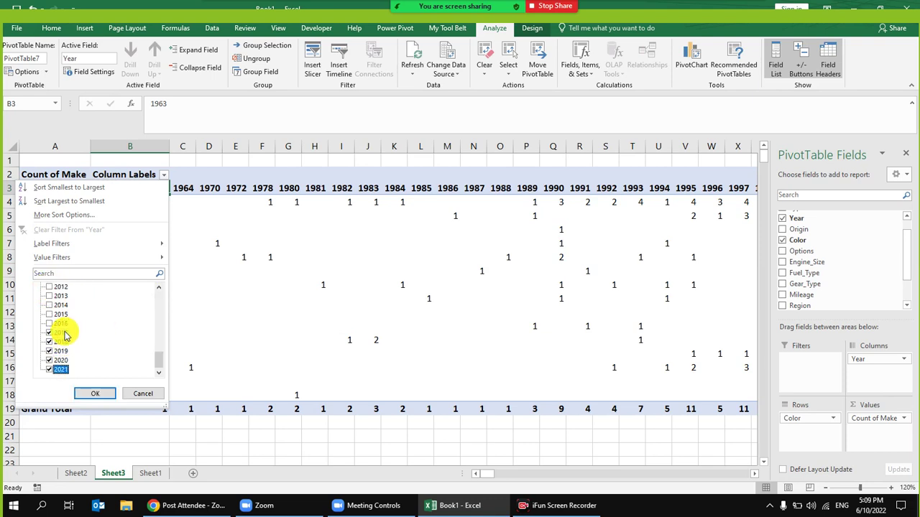
key(Return)
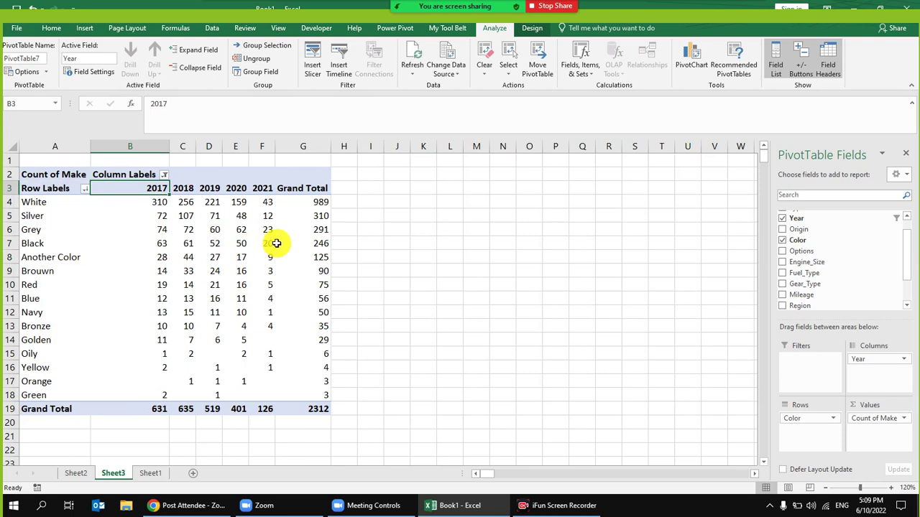
- Sort the color rows by their Grand Total from largest to smallest
right_click(321, 203)
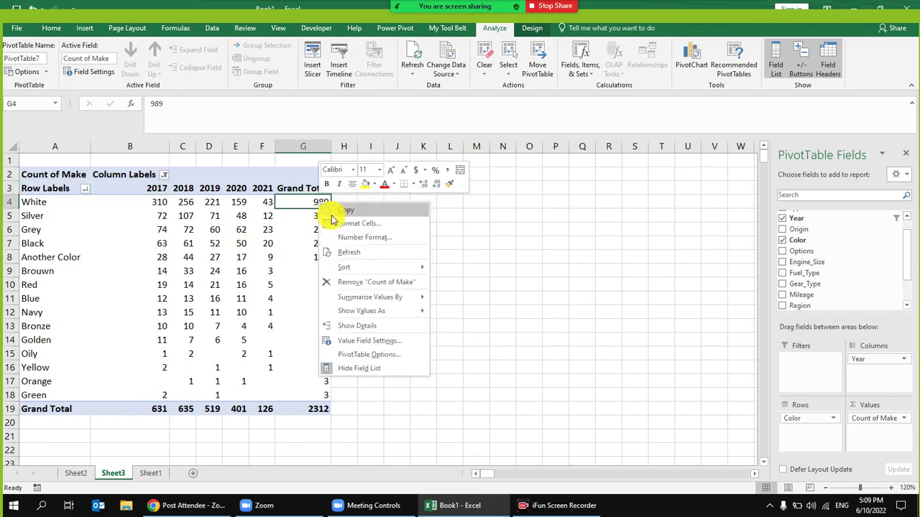
mouse_move(388, 267)
click(466, 287)
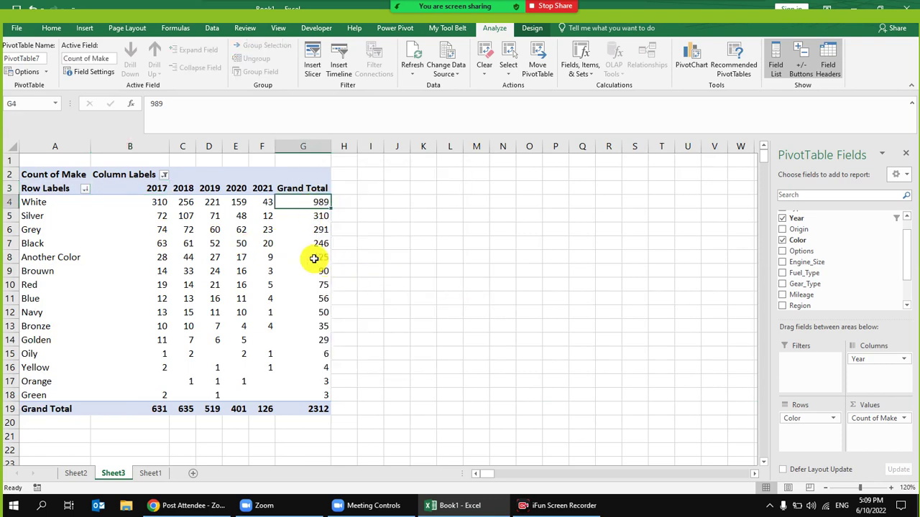
- Examine the 2021 car counts for the White, Black and Yellow rows of the PivotTable
click(402, 230)
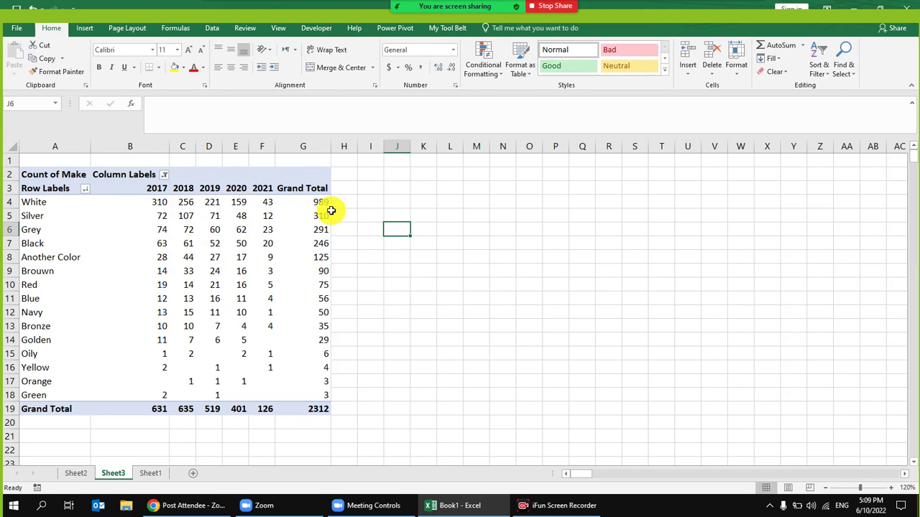
right_click(145, 206)
key(Escape)
mouse_move(299, 248)
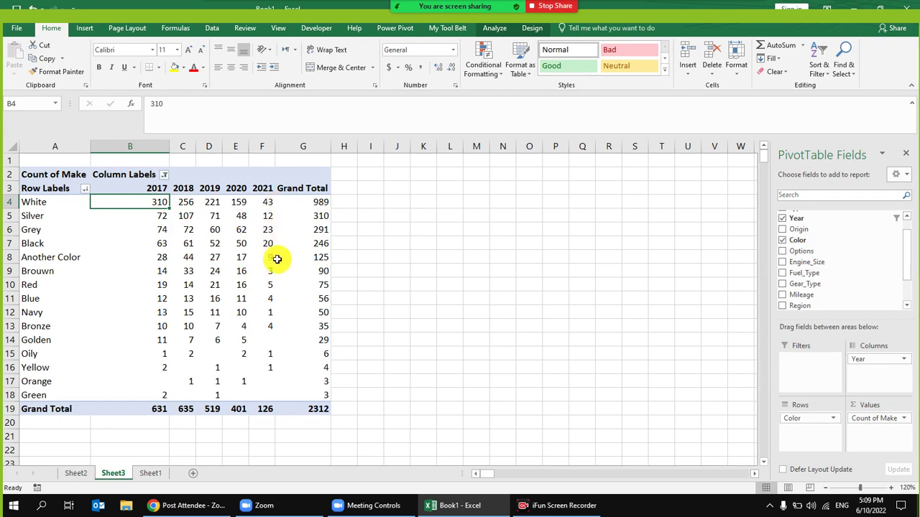
click(268, 202)
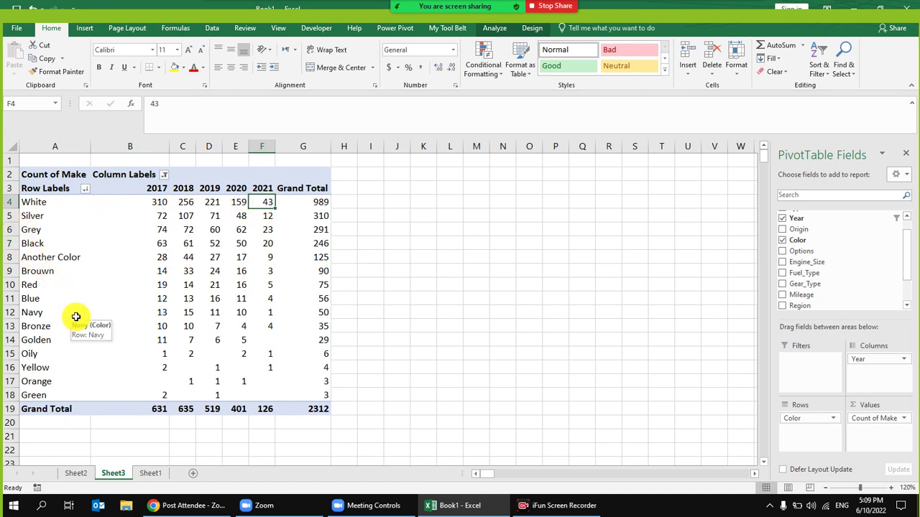
click(13, 243)
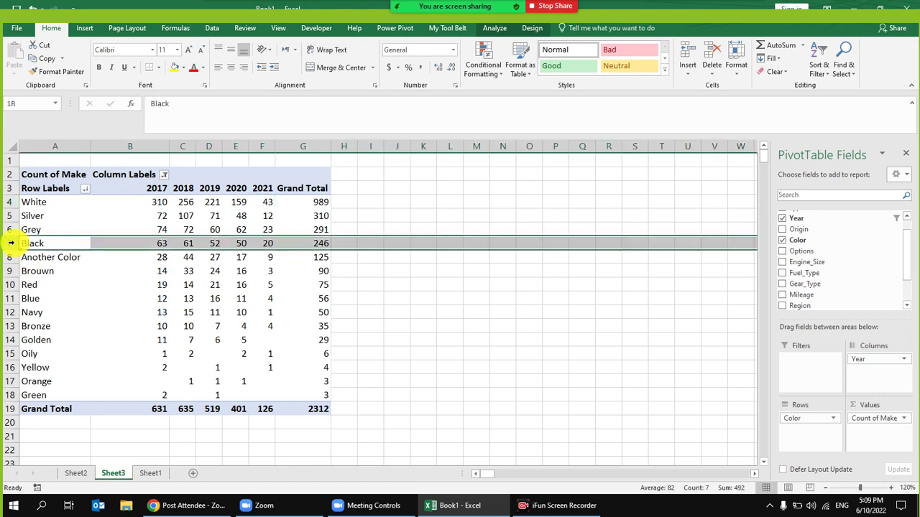
click(268, 243)
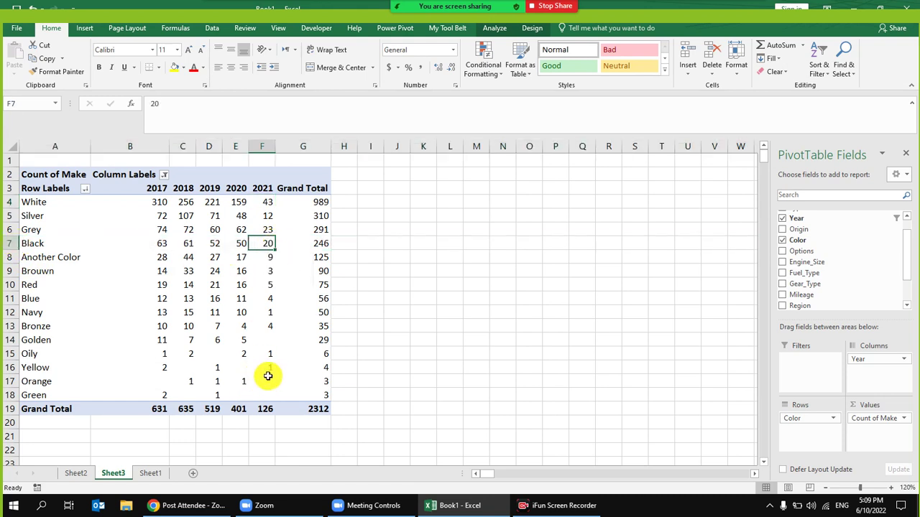
click(13, 367)
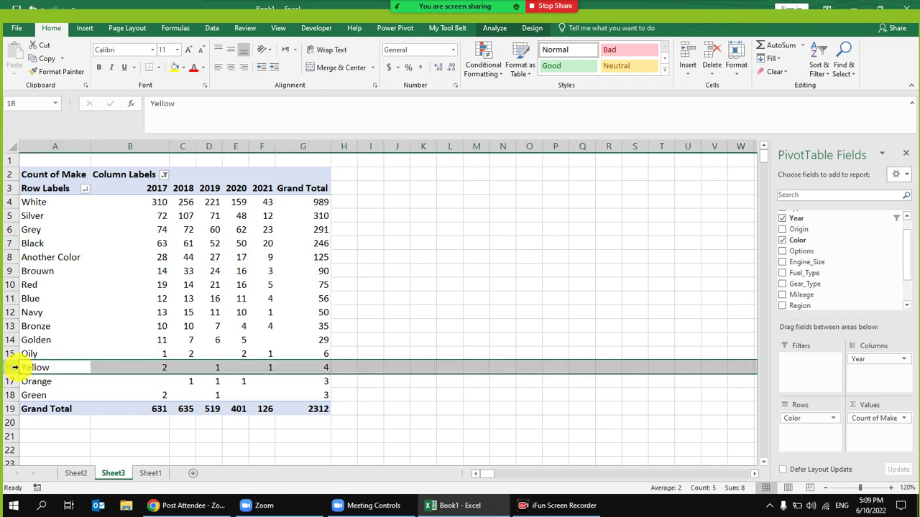
click(264, 371)
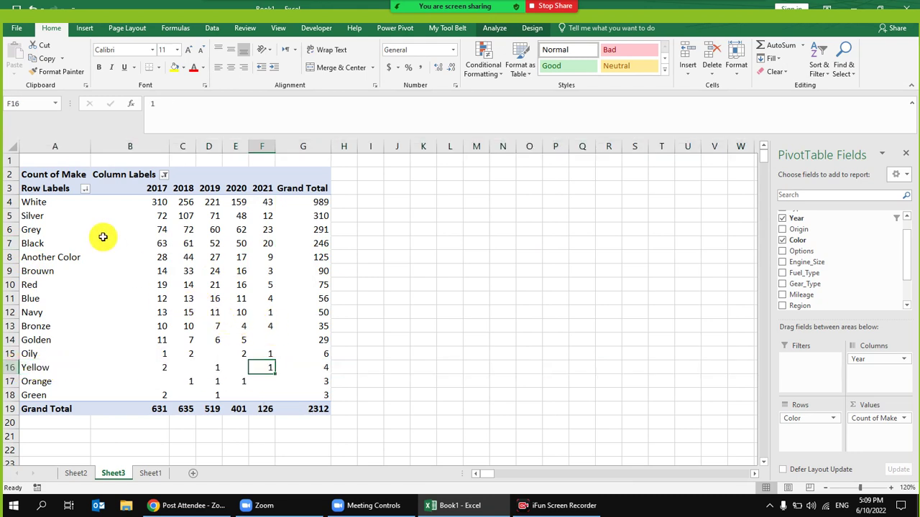
- Compare the Black and White rows, examine White's counts across 2017 to 2021, and dismiss the Zoom meeting notice
click(6, 243)
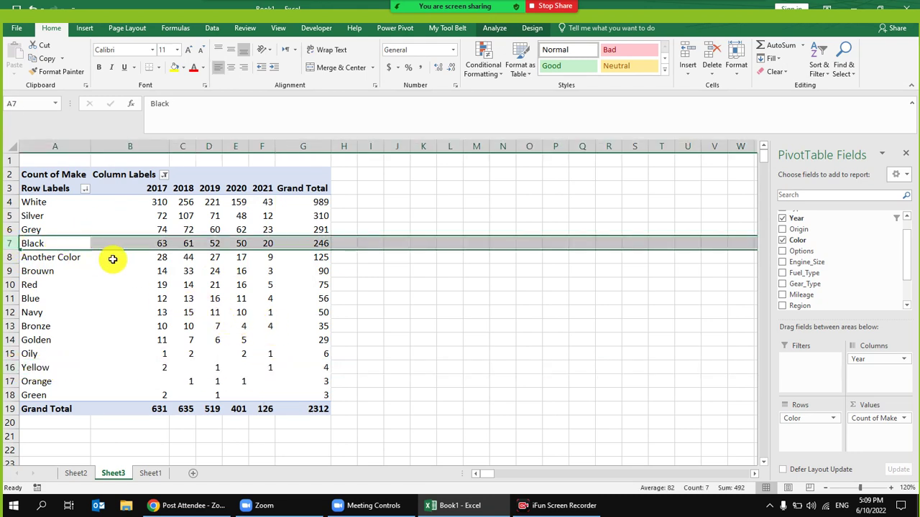
click(8, 202)
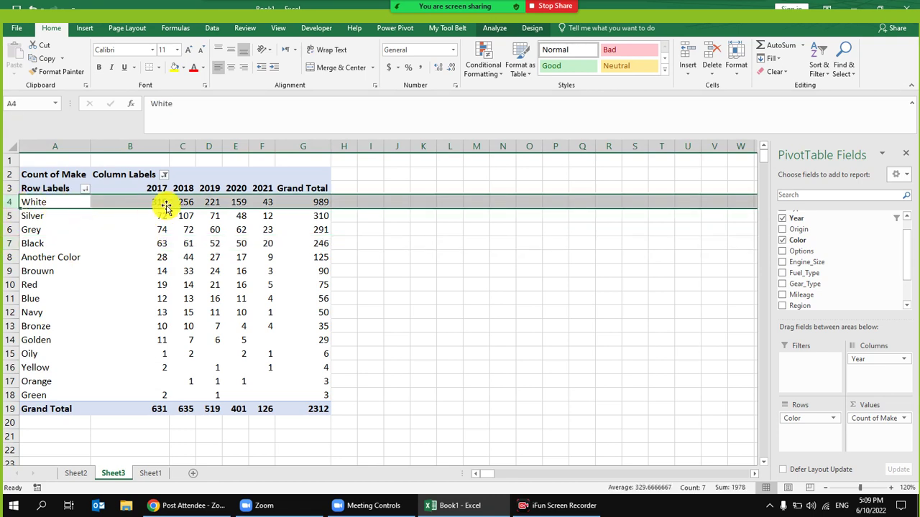
mouse_move(153, 202)
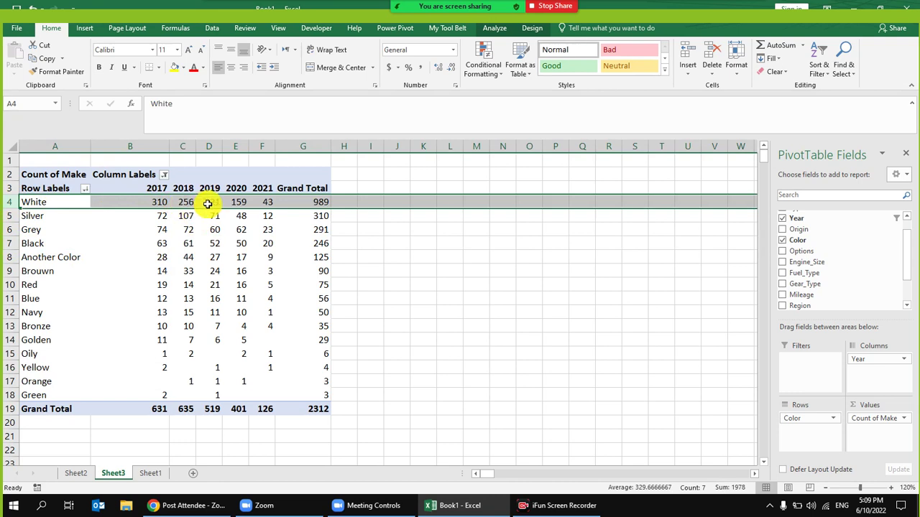
drag(153, 202, 269, 202)
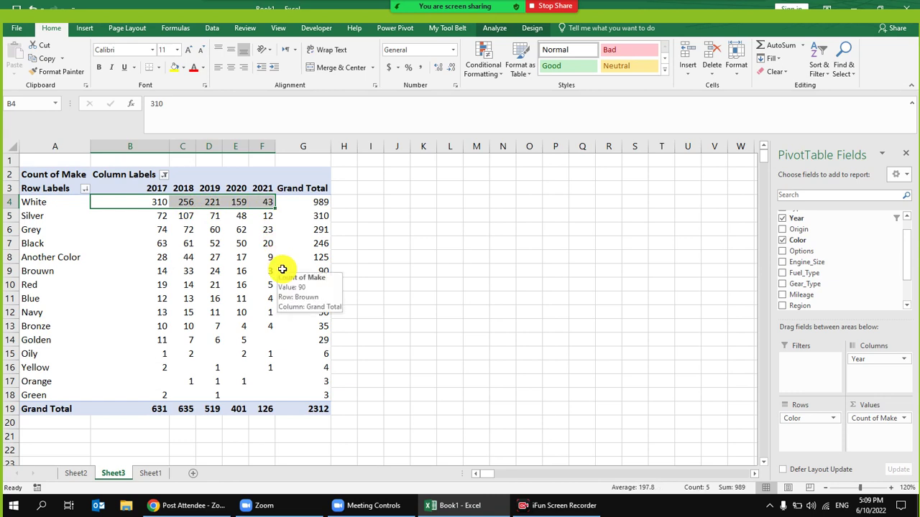
click(239, 230)
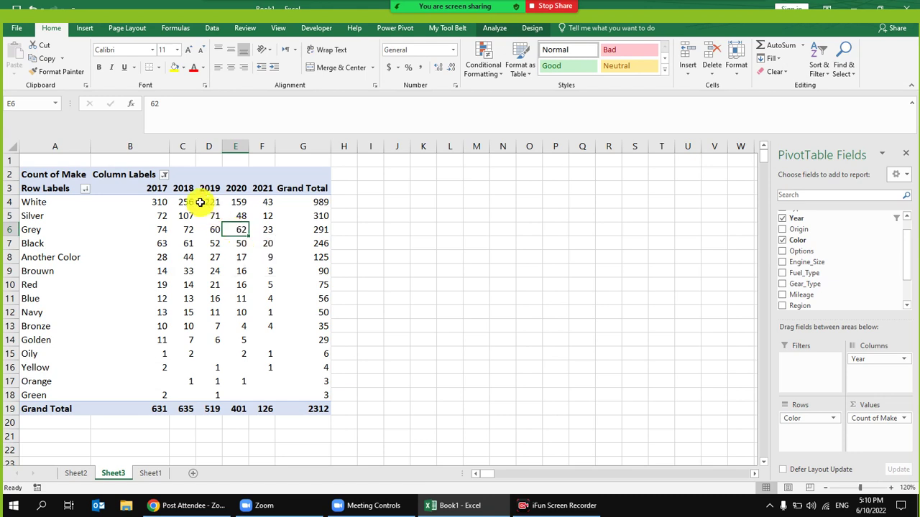
drag(159, 202, 287, 204)
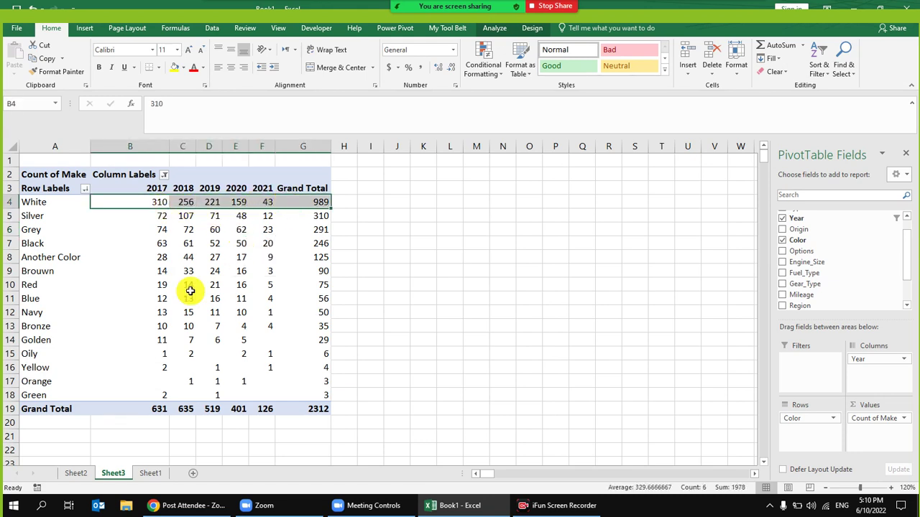
mouse_move(190, 290)
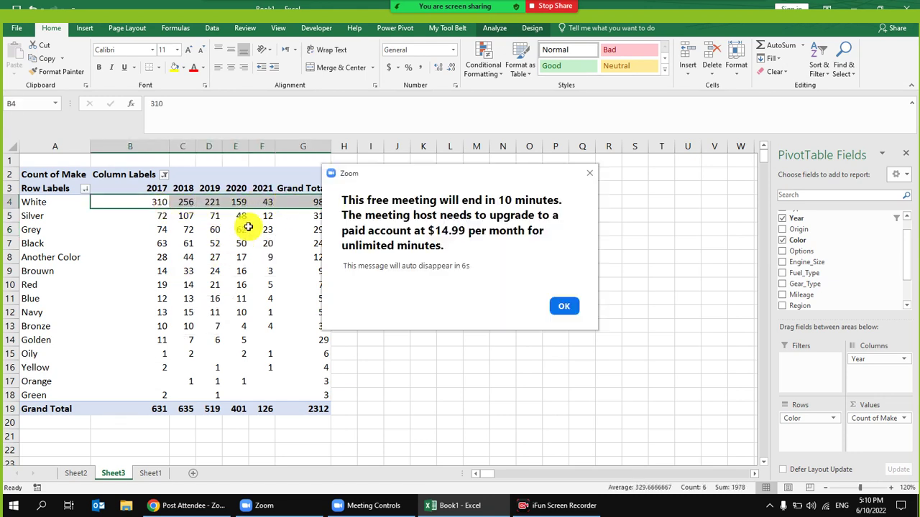
click(560, 305)
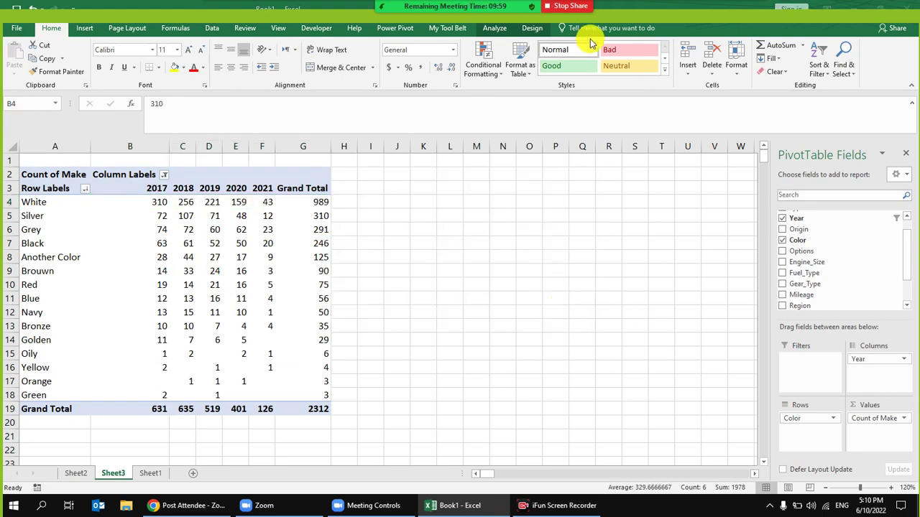
click(237, 286)
click(150, 476)
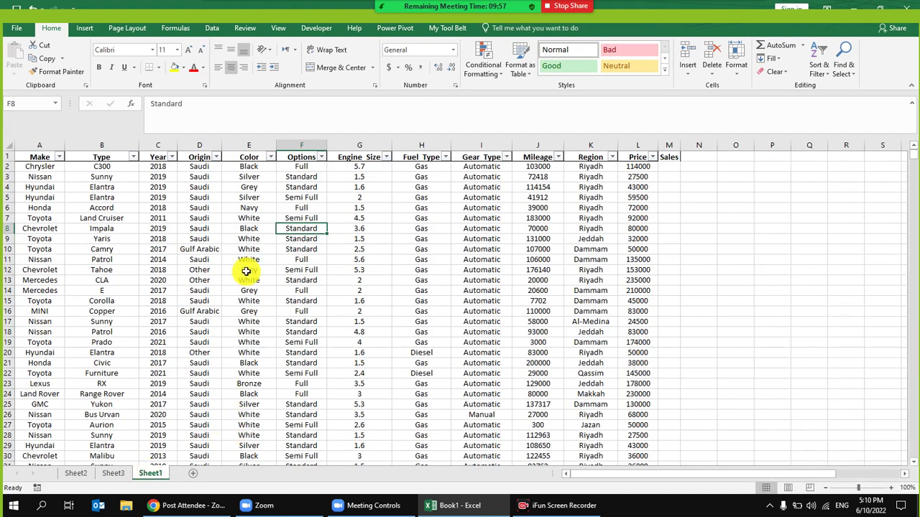
click(338, 208)
click(163, 301)
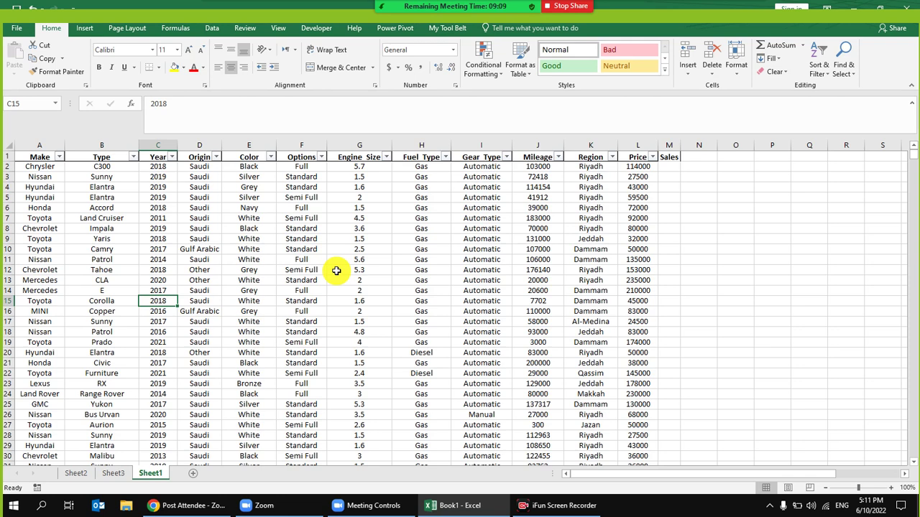
click(201, 208)
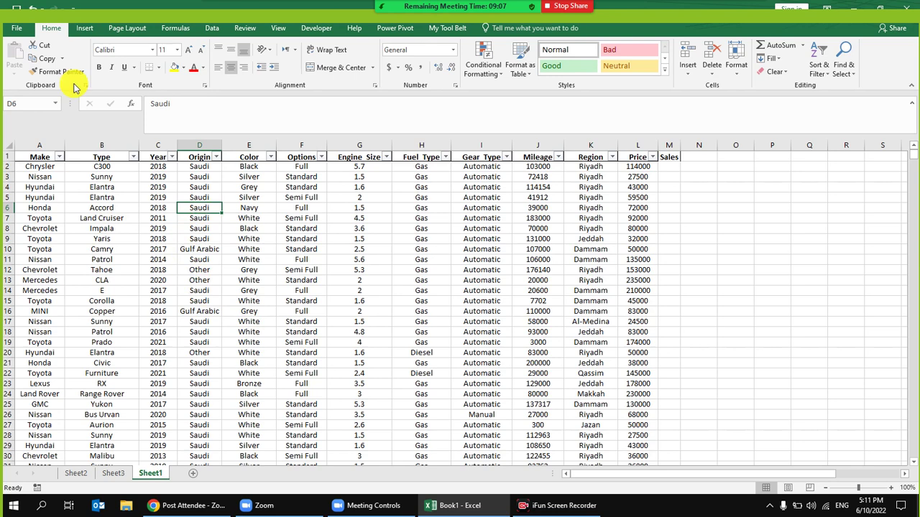
- Delete columns A through M on Sheet3 to remove the color count PivotTable
click(113, 473)
drag(49, 146, 475, 146)
right_click(359, 196)
click(383, 291)
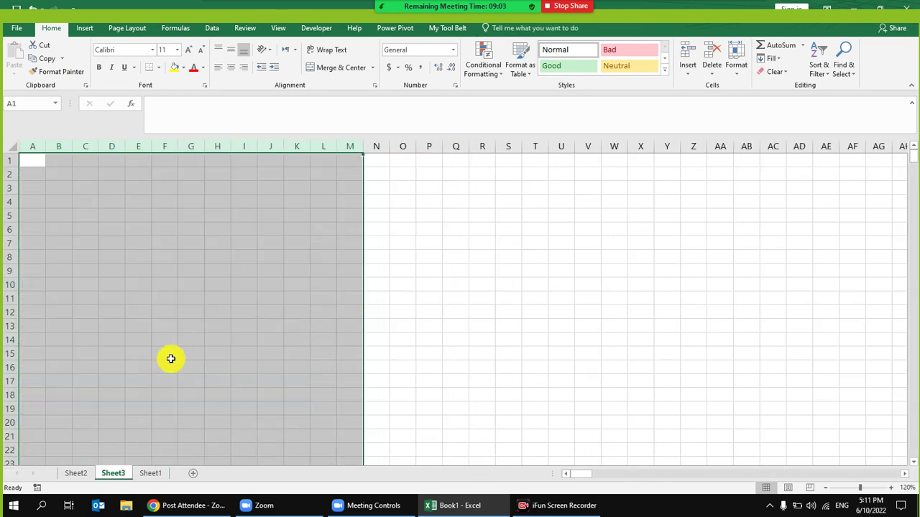
- Create a PivotTable from Sheet1 range A1:M5509 and place it at cell B3 of the existing worksheet Sheet3
click(150, 473)
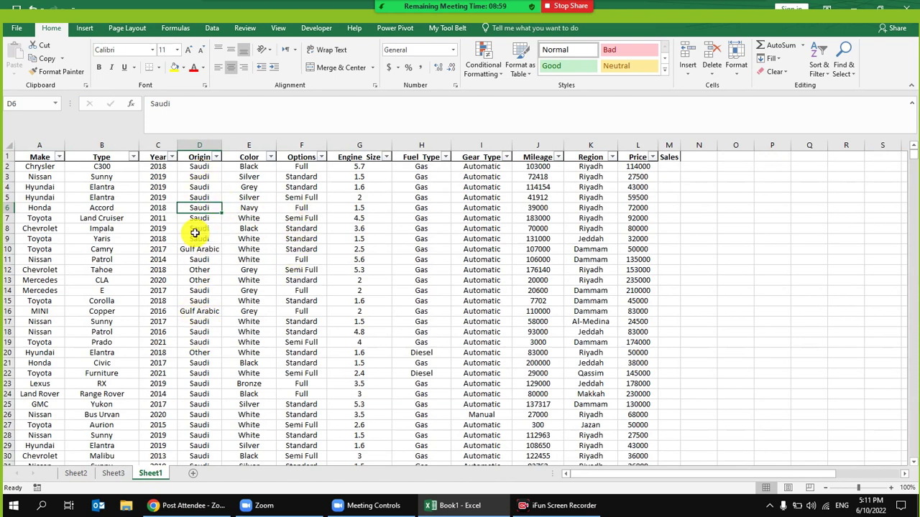
click(248, 281)
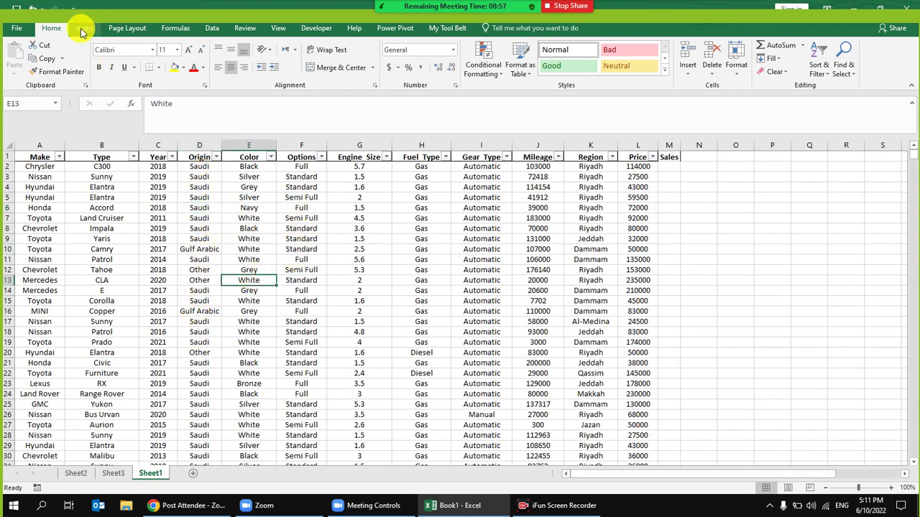
click(85, 28)
click(20, 58)
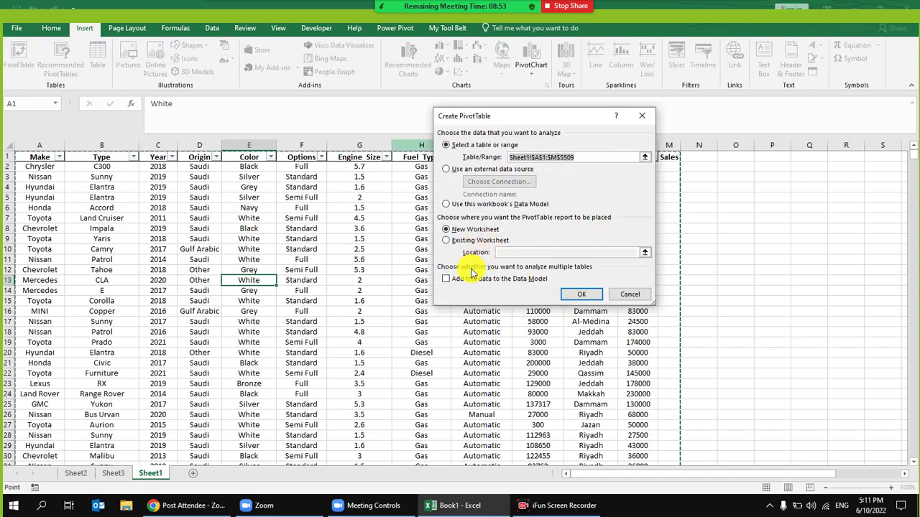
click(471, 240)
click(112, 473)
click(61, 188)
click(583, 295)
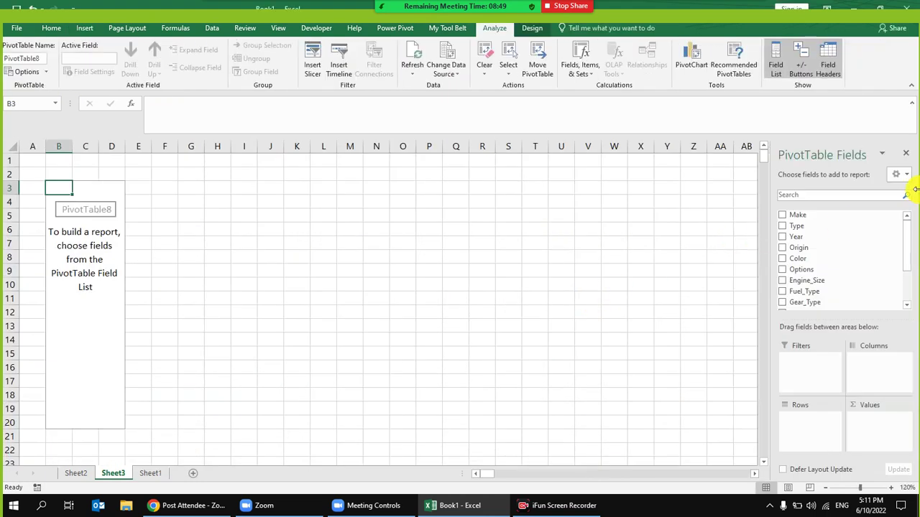
- Set Origin as the PivotTable's rows and Type as its counted values, deleting the empty column A beside it
drag(844, 248, 794, 427)
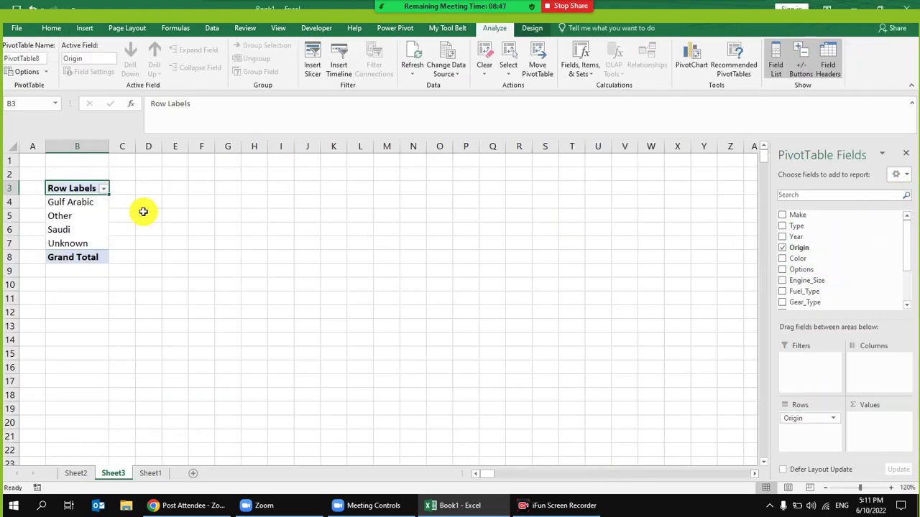
right_click(35, 148)
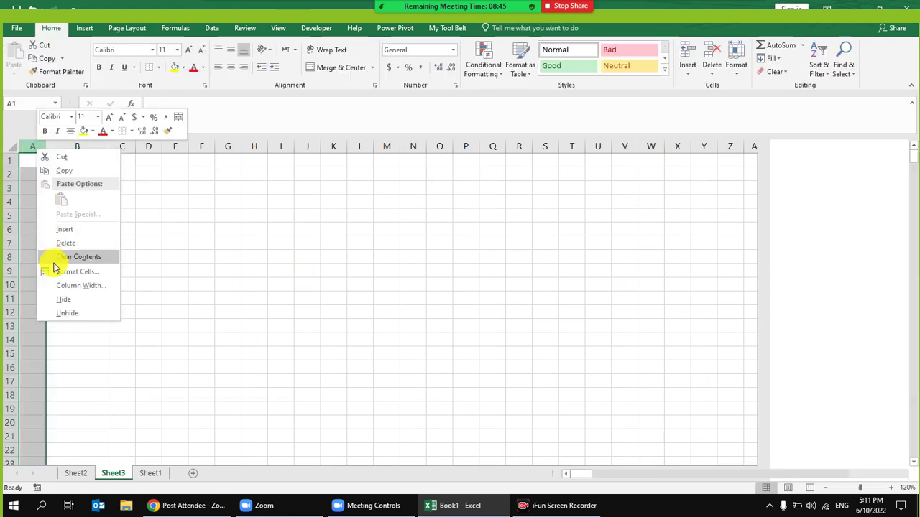
click(65, 244)
drag(64, 199, 44, 243)
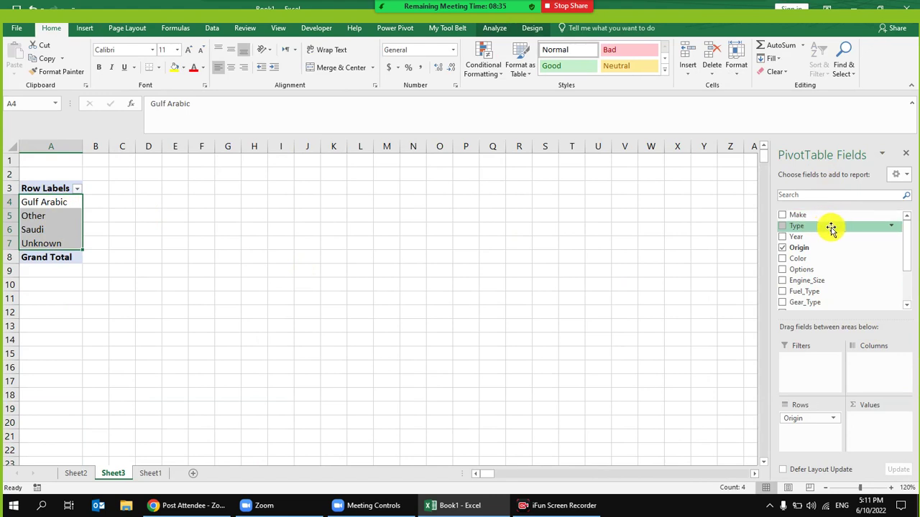
drag(832, 228, 897, 451)
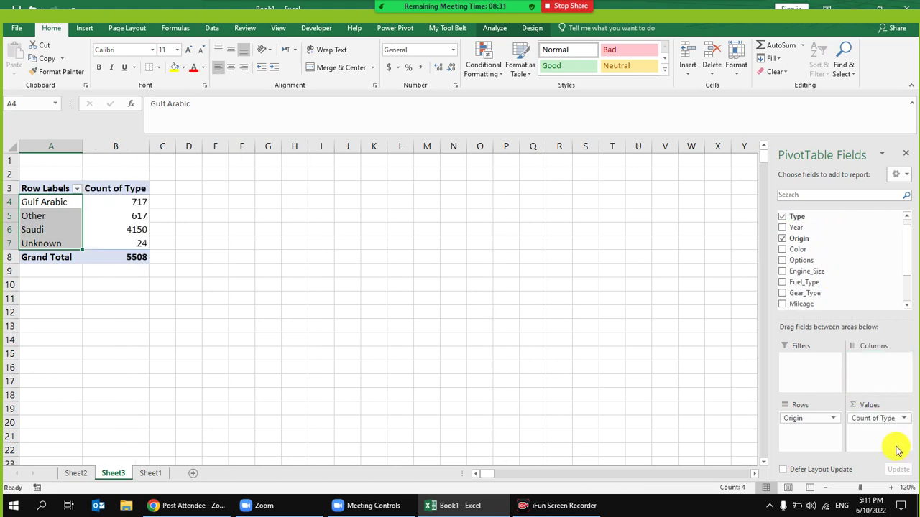
- Look through the calculation types offered for summarizing the Type value field
click(895, 418)
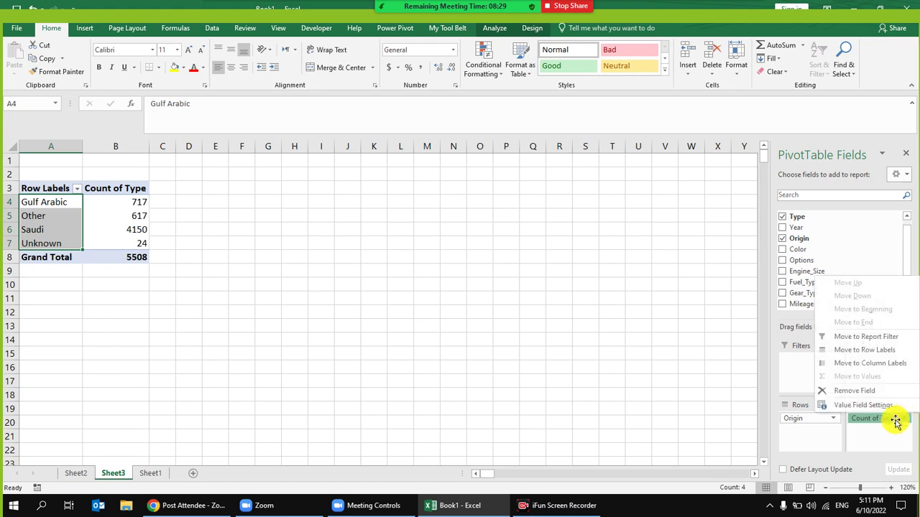
click(885, 406)
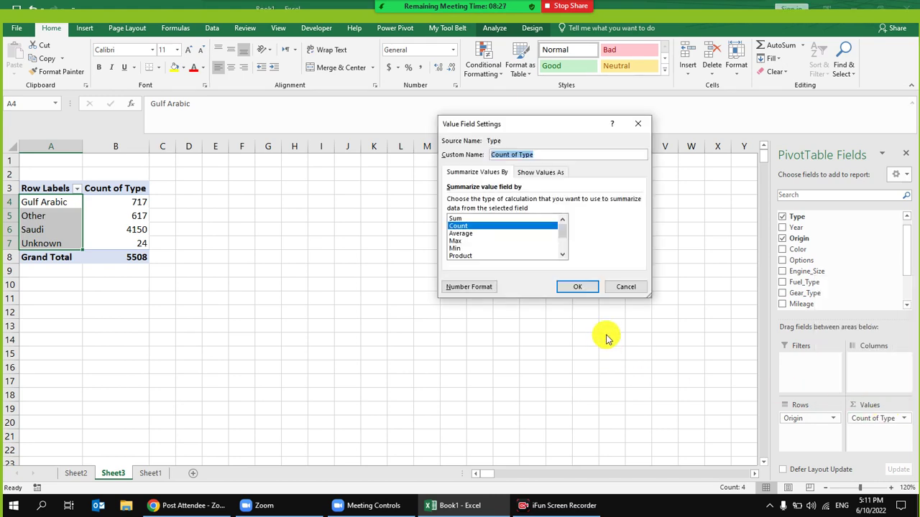
scroll(544, 244, down, 2)
click(565, 279)
- Delete columns A through E on Sheet3 to remove the PivotTable of Type counts by Origin
drag(65, 146, 215, 146)
right_click(194, 207)
click(229, 284)
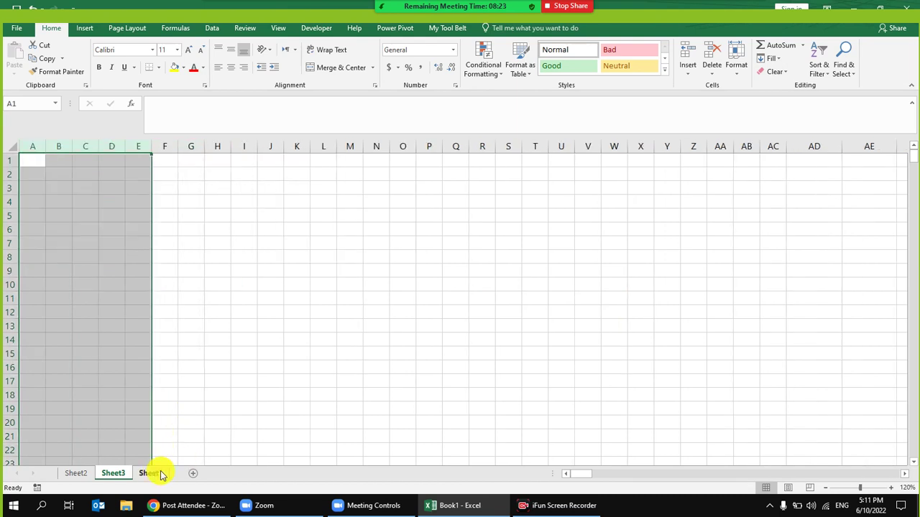
- Create a PivotTable from Sheet1 range A1:M5509 at cell A3 of Sheet3, adding the data to the Data Model
click(149, 473)
click(234, 291)
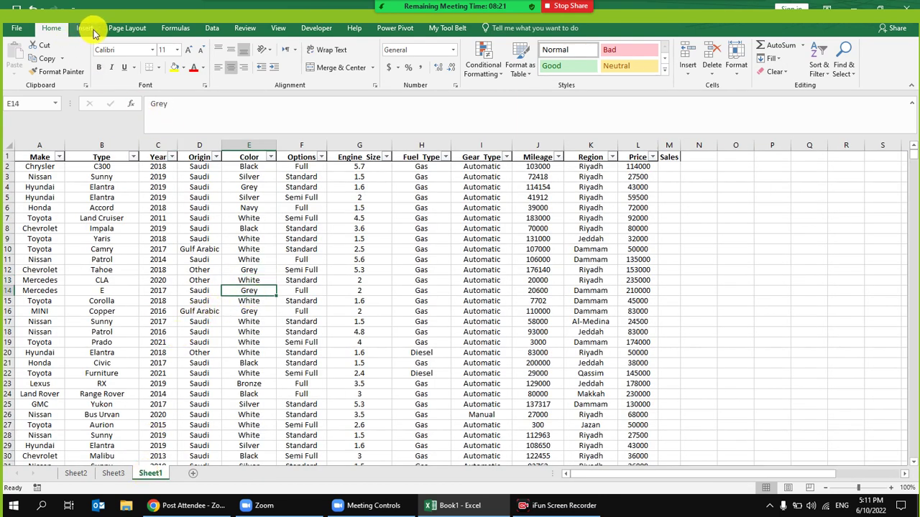
click(84, 28)
click(17, 61)
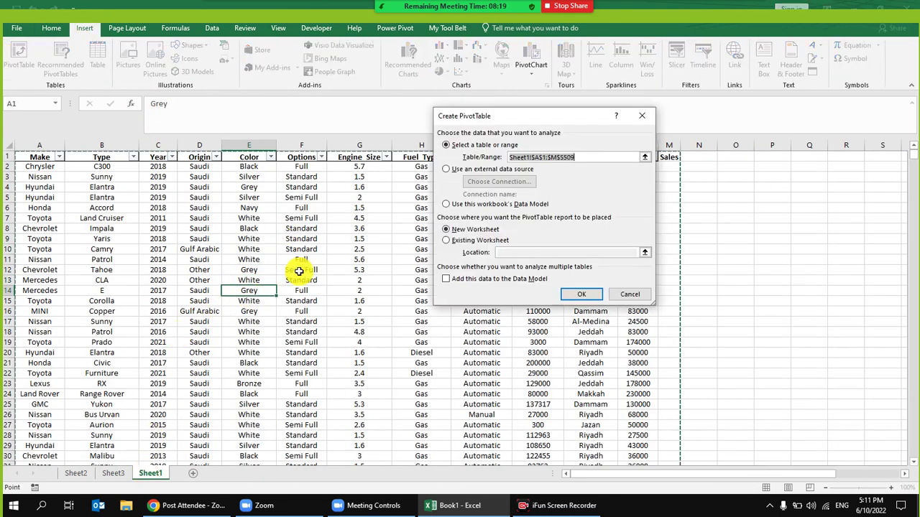
click(468, 283)
click(446, 240)
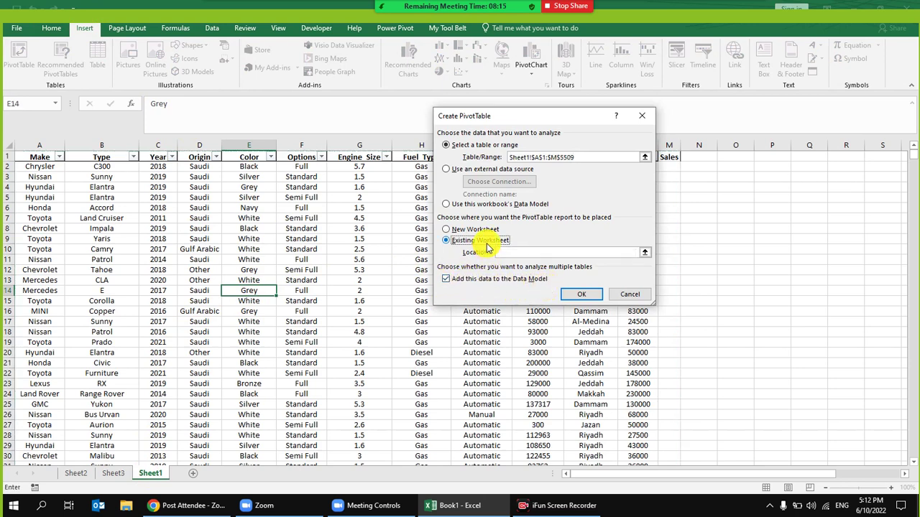
click(113, 473)
click(37, 186)
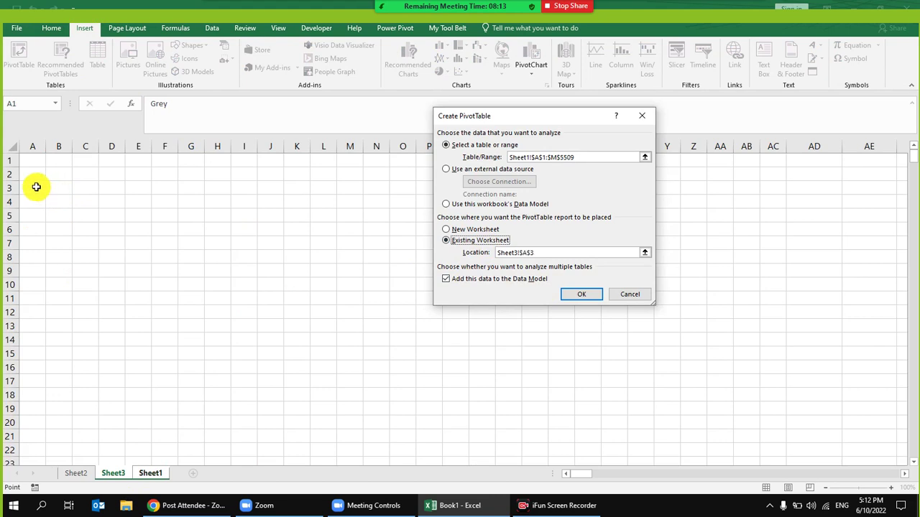
click(582, 294)
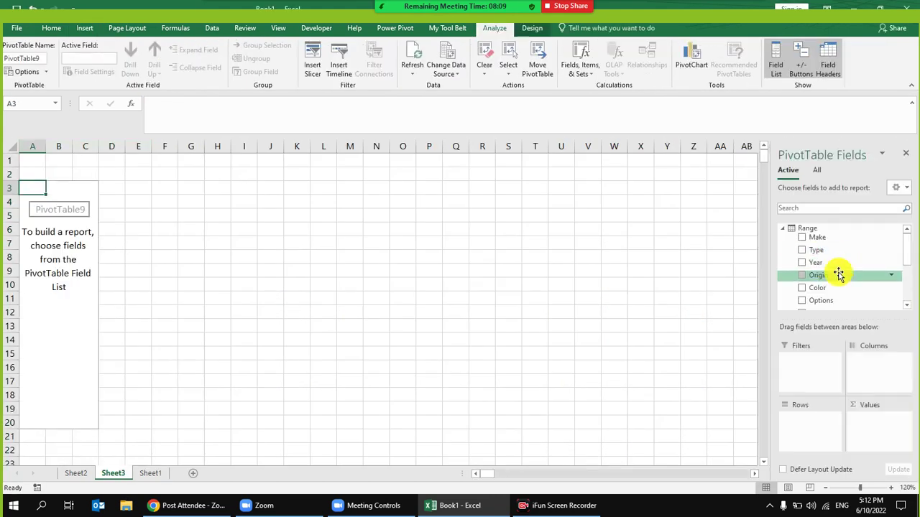
- Set Origin as the PivotTable's rows and summarize Type in the values by Distinct Count
drag(838, 274, 815, 413)
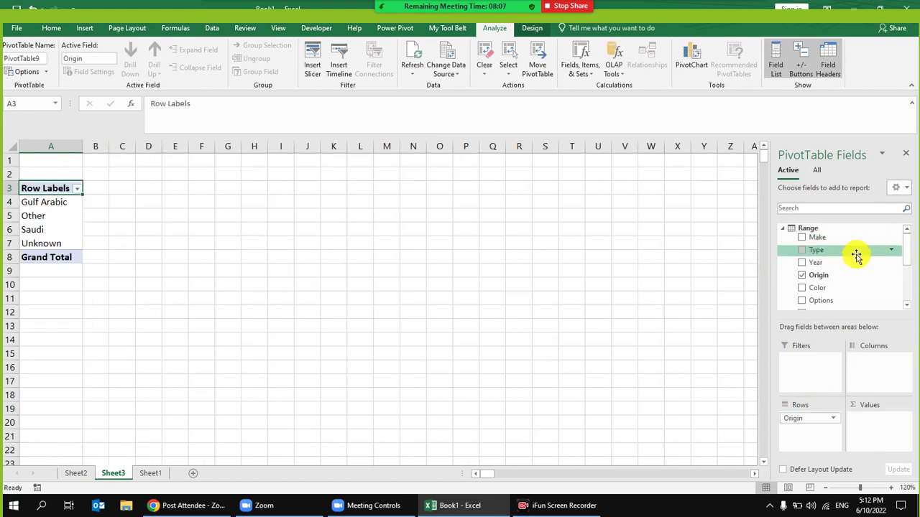
drag(854, 254, 907, 425)
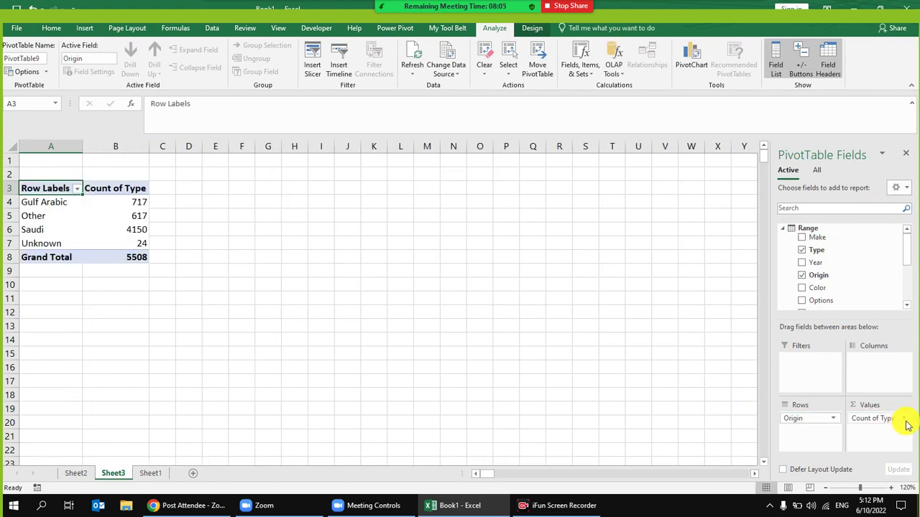
click(903, 418)
click(834, 402)
scroll(495, 231, down, 2)
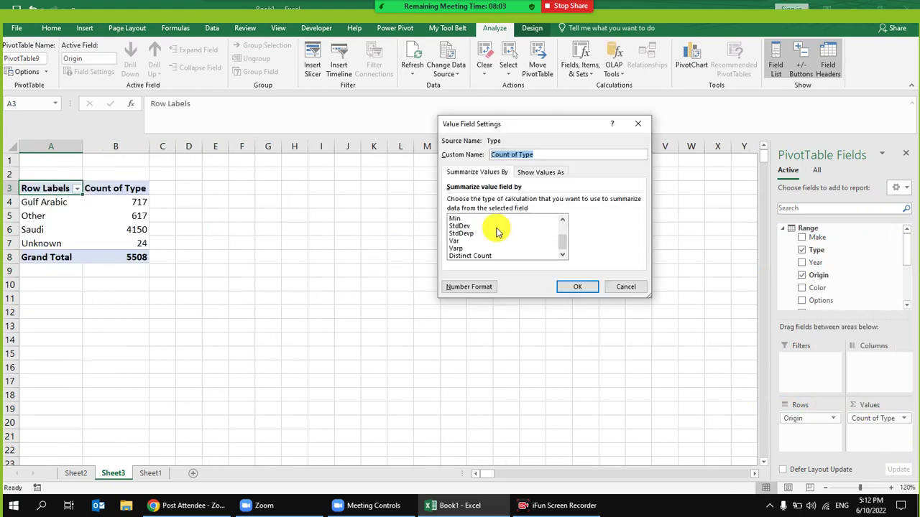
double_click(485, 255)
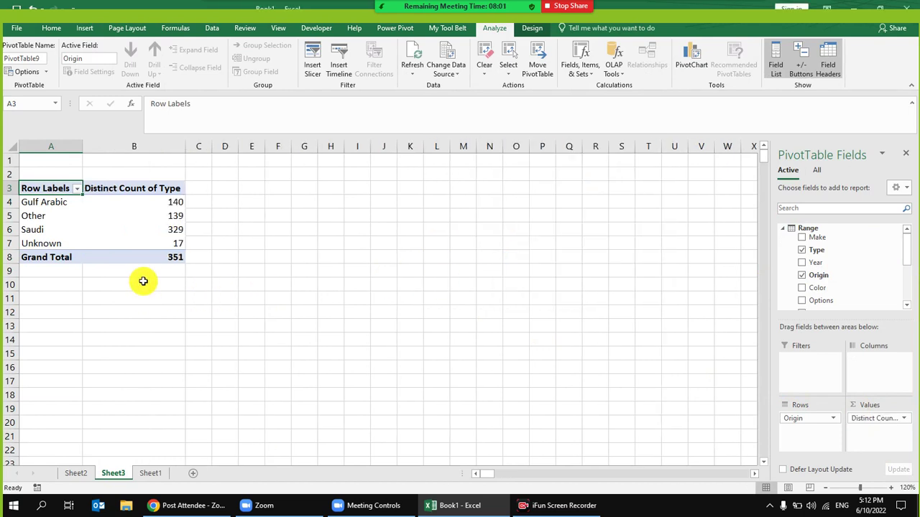
- Examine the distinct Type counts for each origin and glance at the source data on Sheet1
click(44, 203)
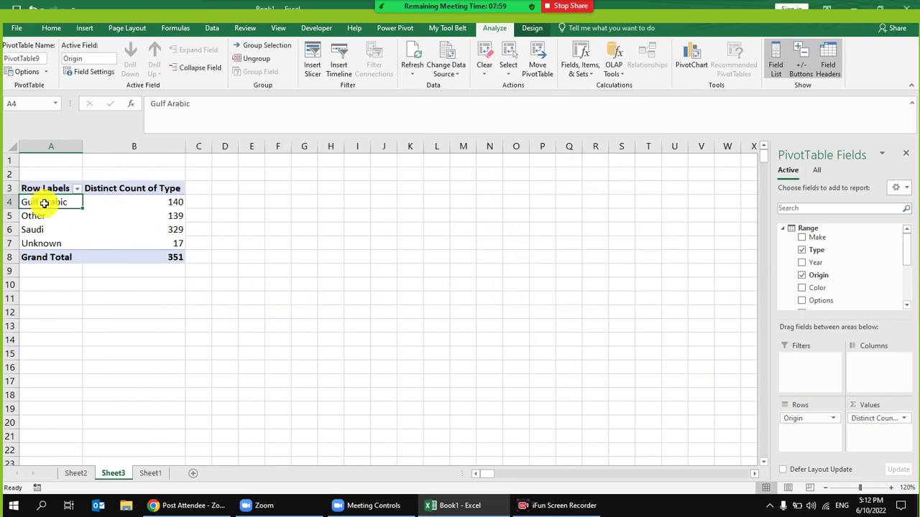
click(150, 204)
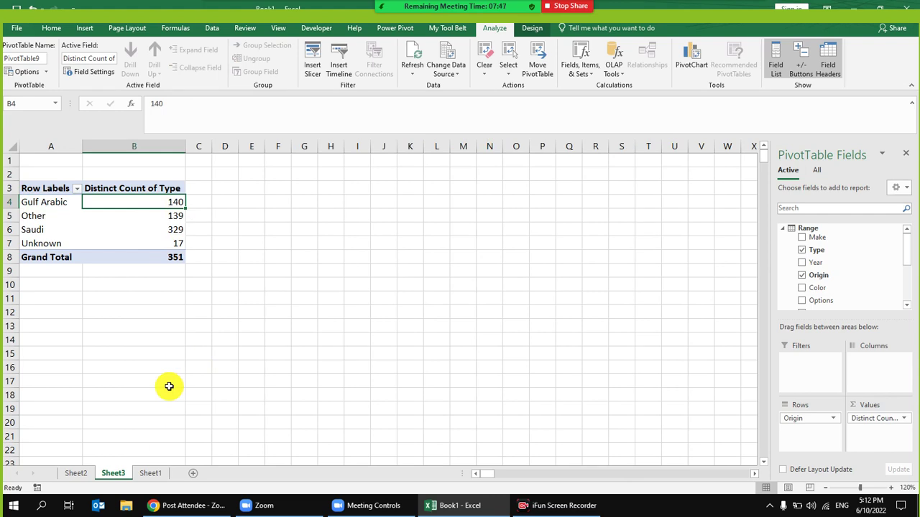
click(30, 216)
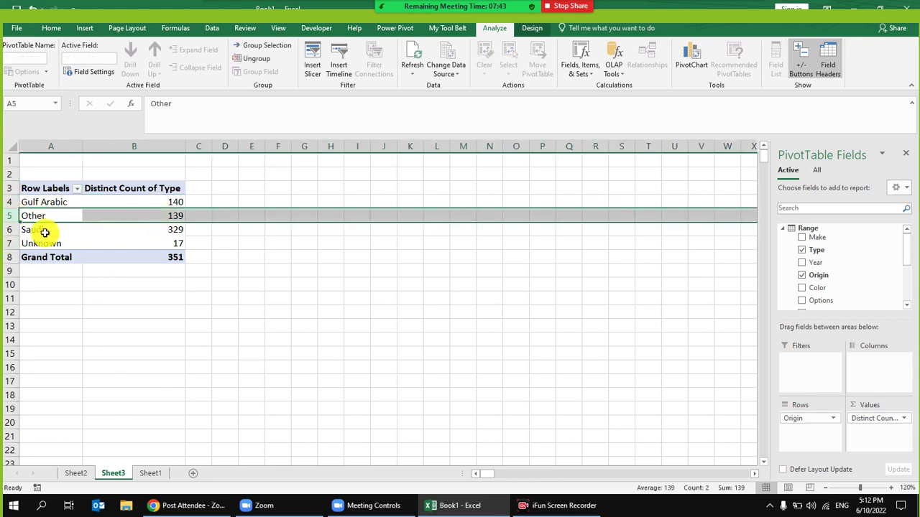
click(176, 230)
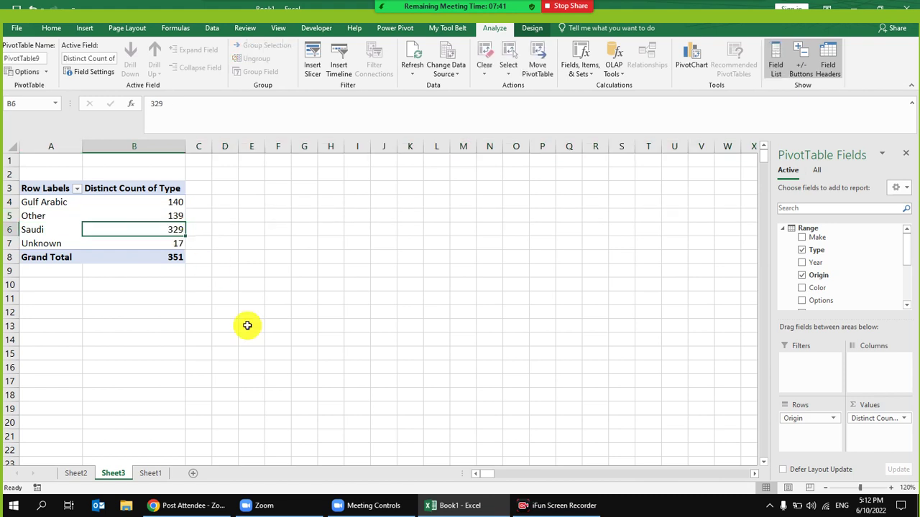
click(58, 246)
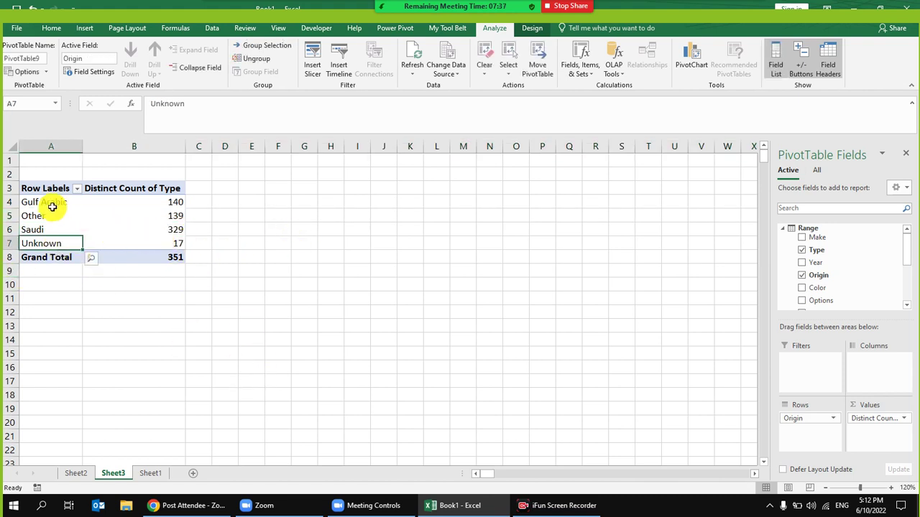
click(72, 473)
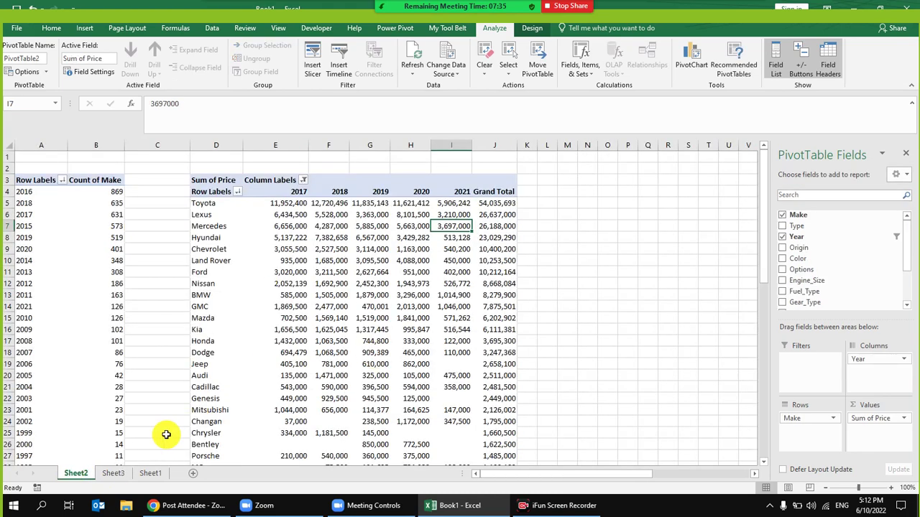
click(150, 473)
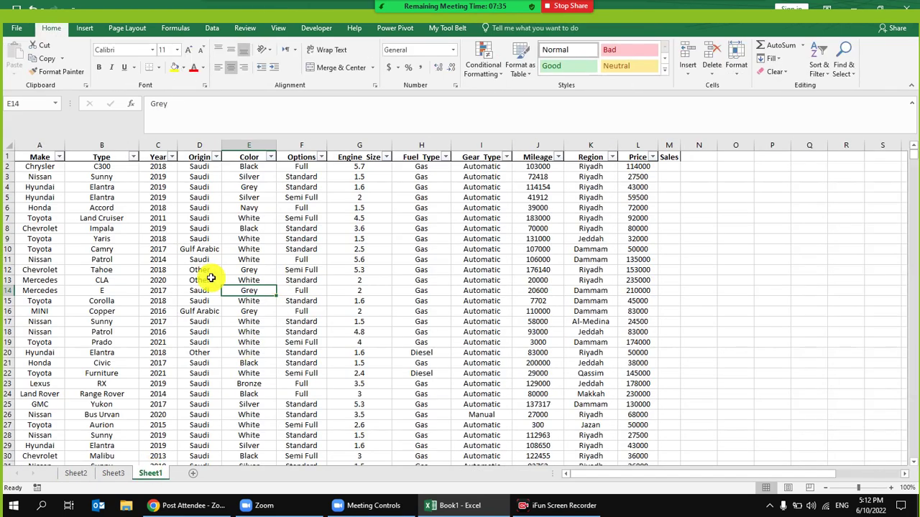
click(110, 472)
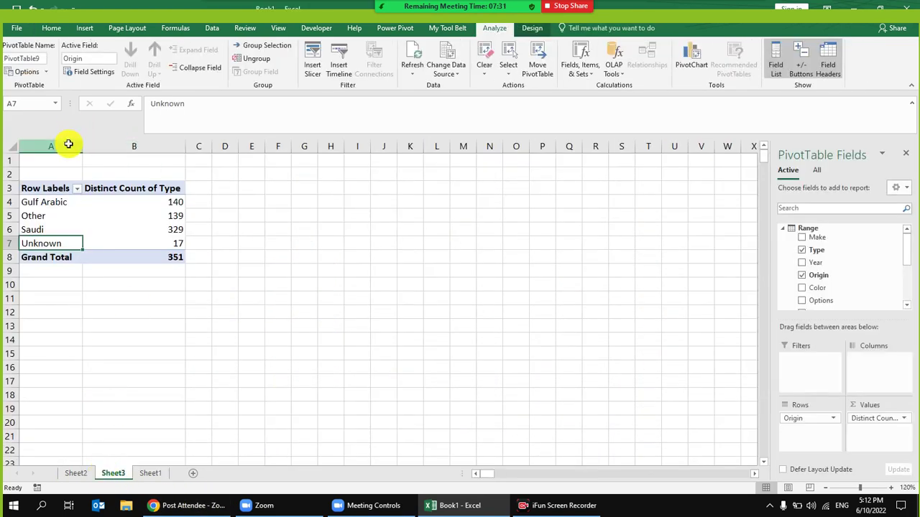
- Delete columns A through J on Sheet3 to remove the distinct count PivotTable
drag(67, 146, 388, 148)
right_click(333, 188)
click(370, 281)
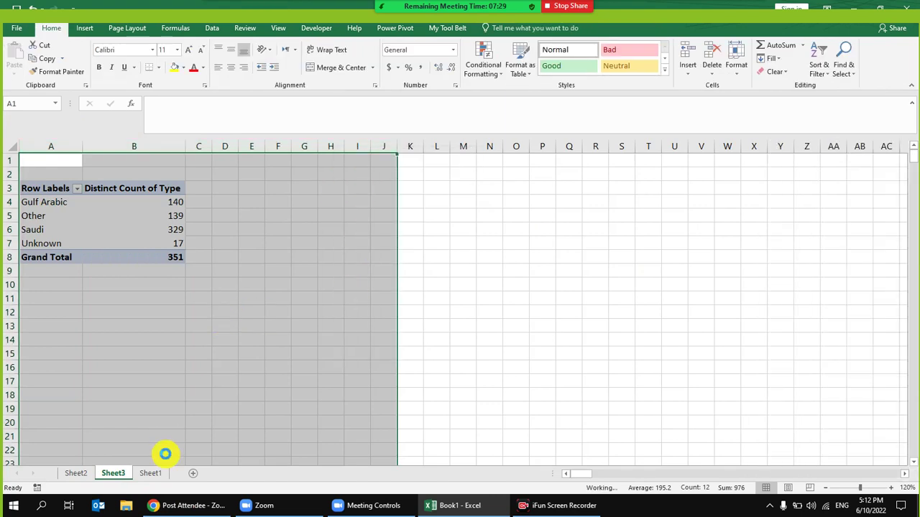
- Create a PivotTable from Sheet1 range A1:M5509 and place it at cell A2 of Sheet3, without the Data Model
click(150, 472)
click(380, 251)
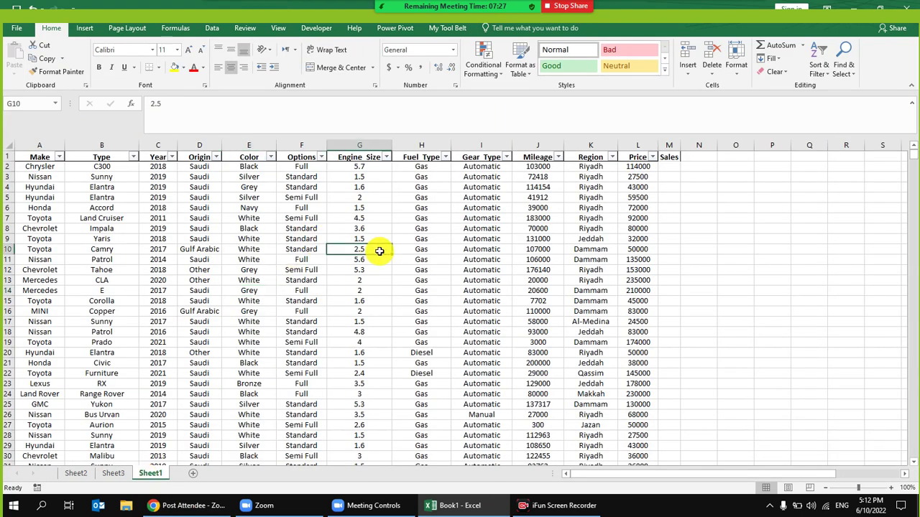
click(610, 218)
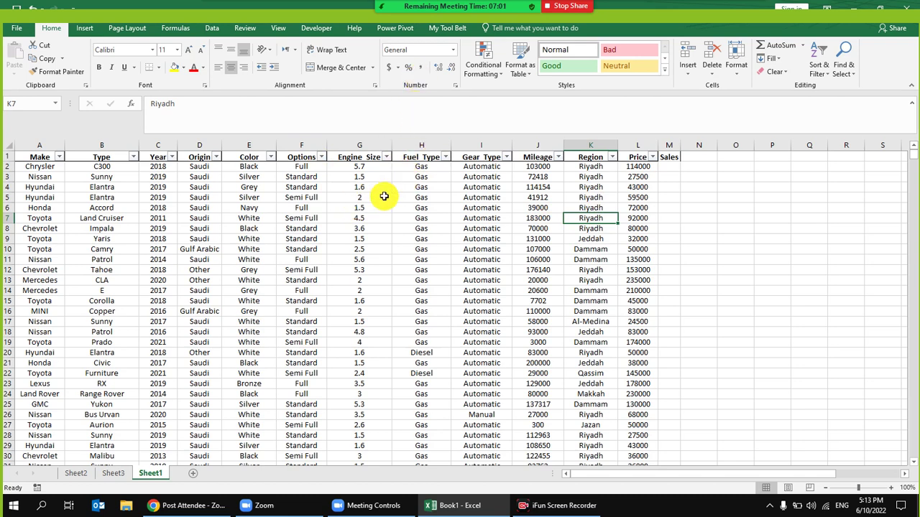
click(298, 217)
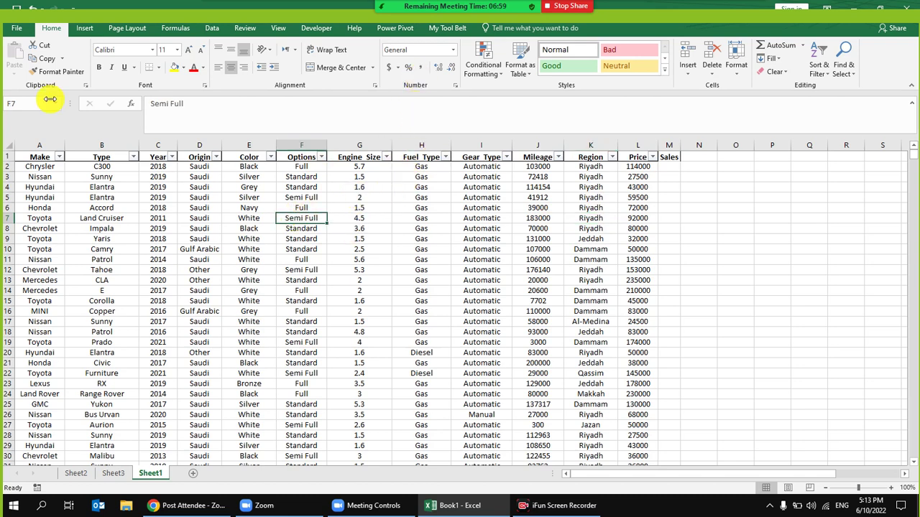
click(84, 28)
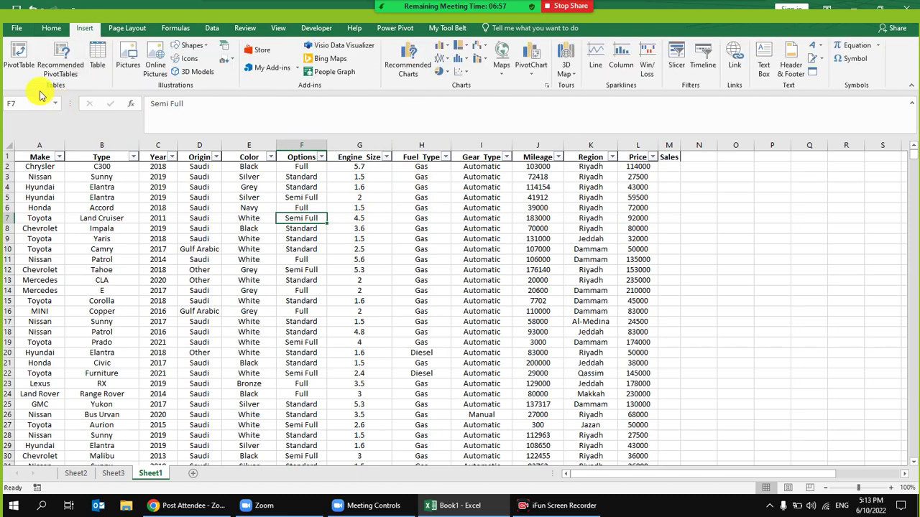
click(18, 55)
click(447, 240)
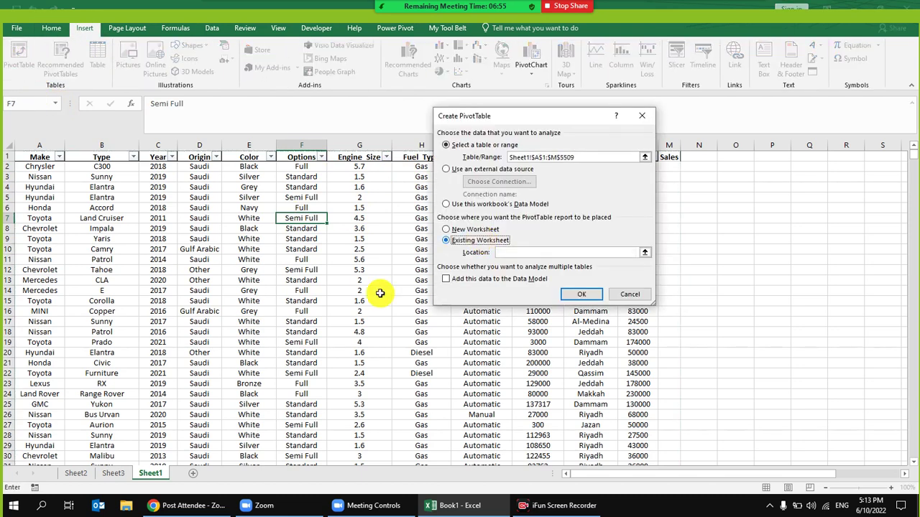
click(112, 473)
click(32, 173)
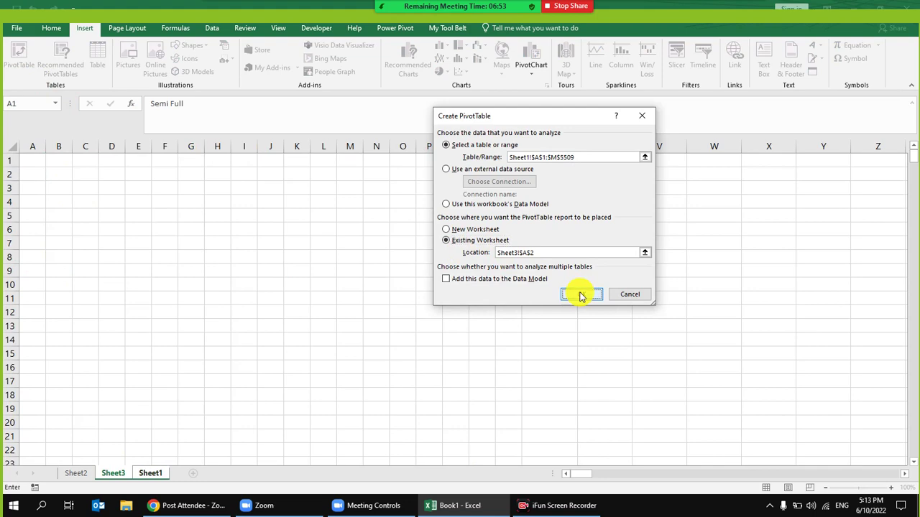
click(581, 294)
- Set Make as the PivotTable's rows and summarize Price in the values by Average
drag(817, 226, 810, 424)
scroll(837, 294, down, 2)
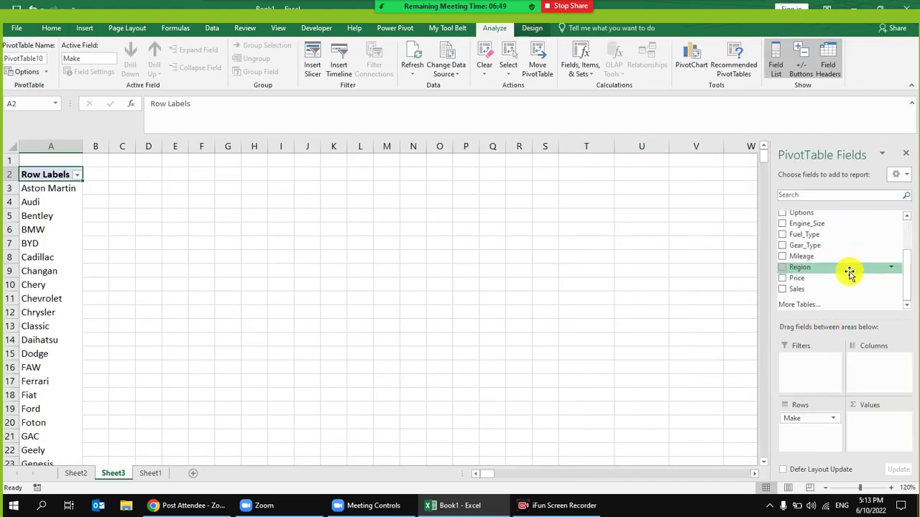
drag(817, 282, 866, 419)
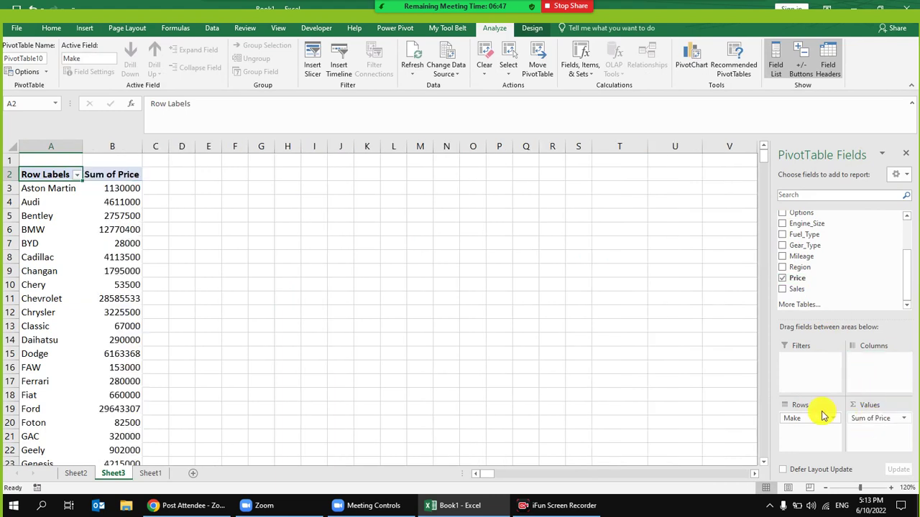
click(904, 420)
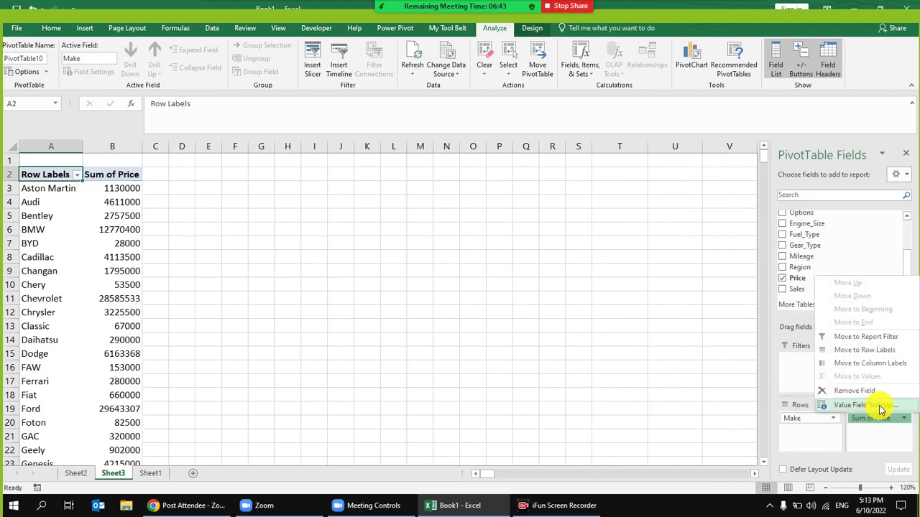
click(881, 407)
double_click(467, 232)
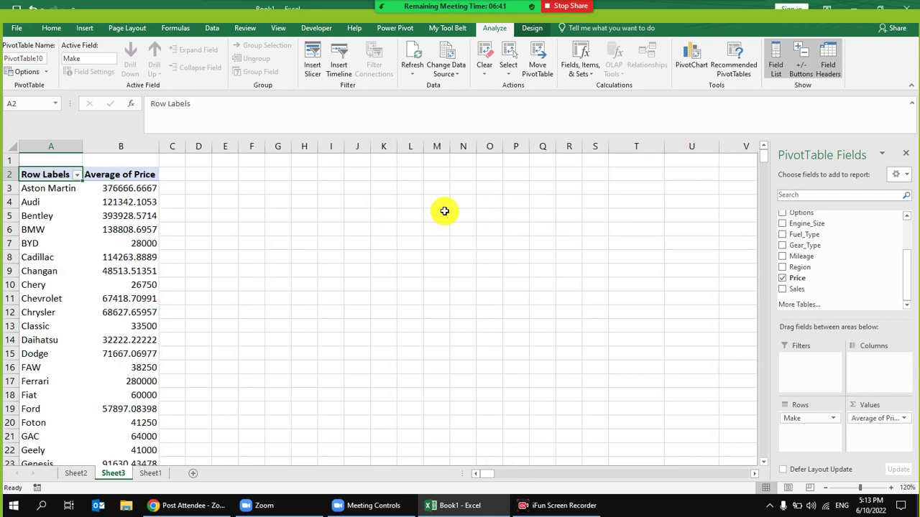
- Add Year to the PivotTable's columns and filter it to show only 2017 through 2021
scroll(868, 295, up, 2)
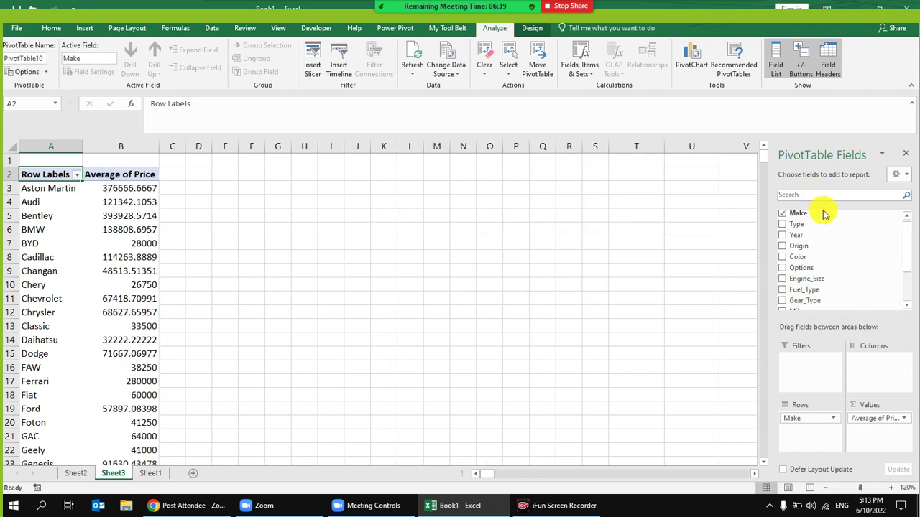
drag(813, 238, 867, 372)
click(164, 174)
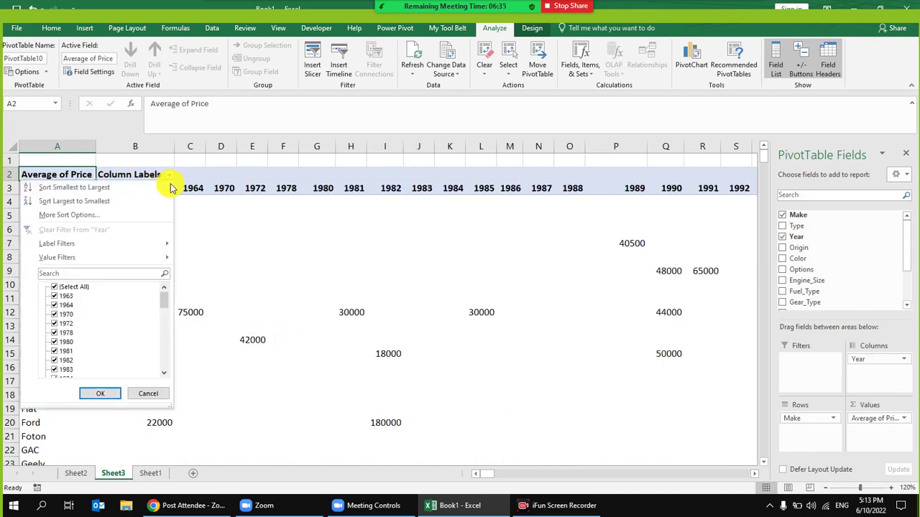
click(59, 289)
drag(164, 303, 154, 364)
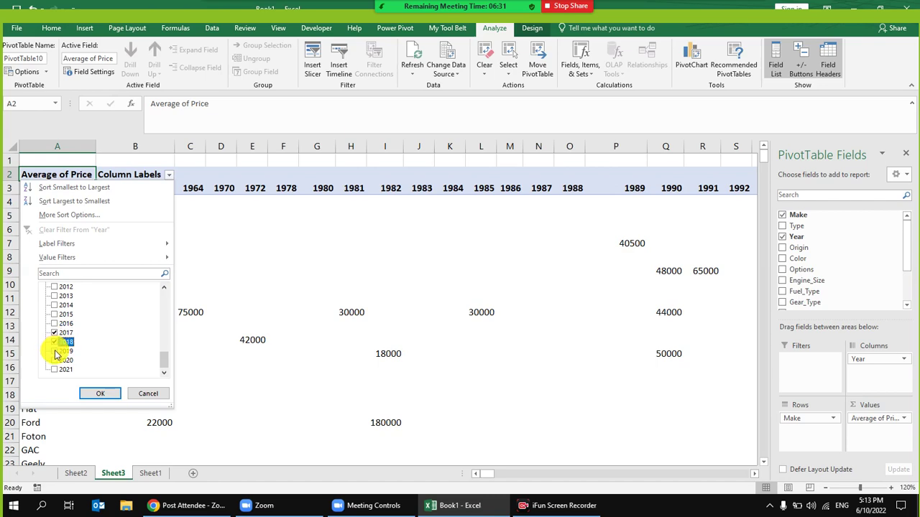
click(100, 393)
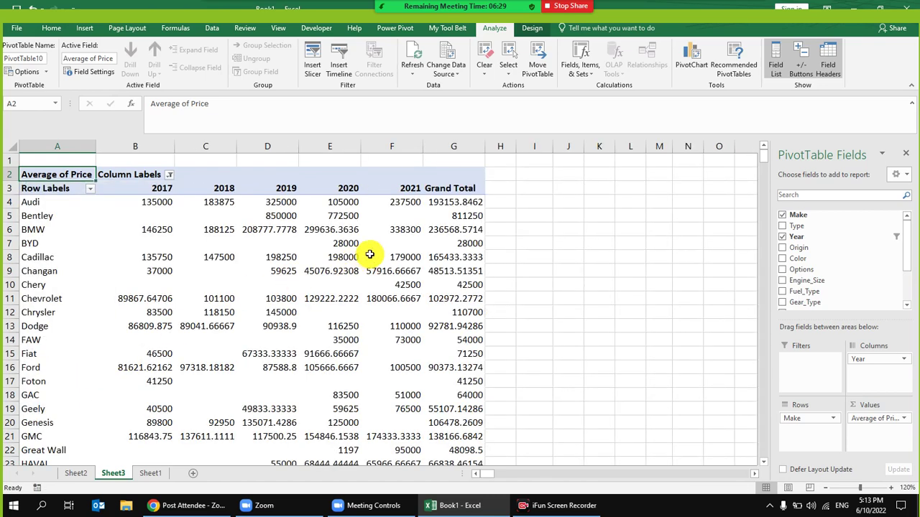
- Format the average prices from B4 through the Grand Total as Number with 0 decimal places and a thousands separator
click(826, 488)
click(826, 488)
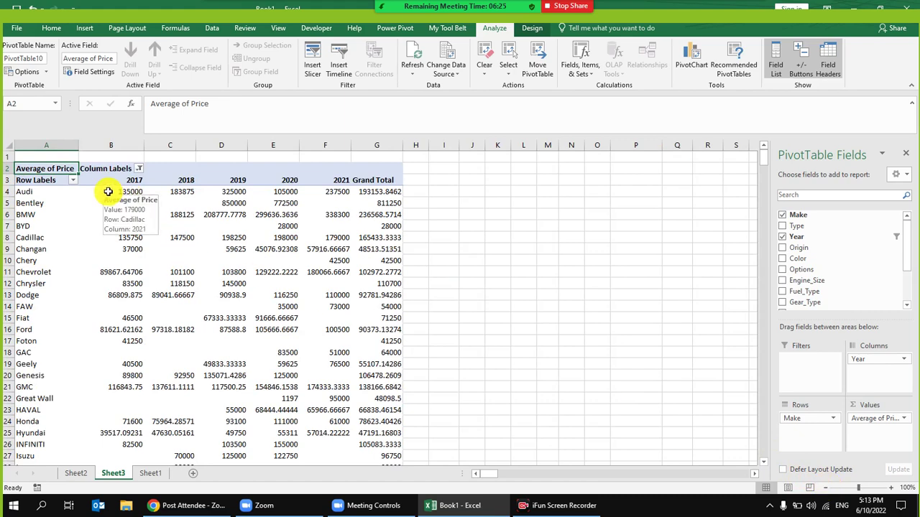
drag(108, 192, 380, 454)
right_click(347, 336)
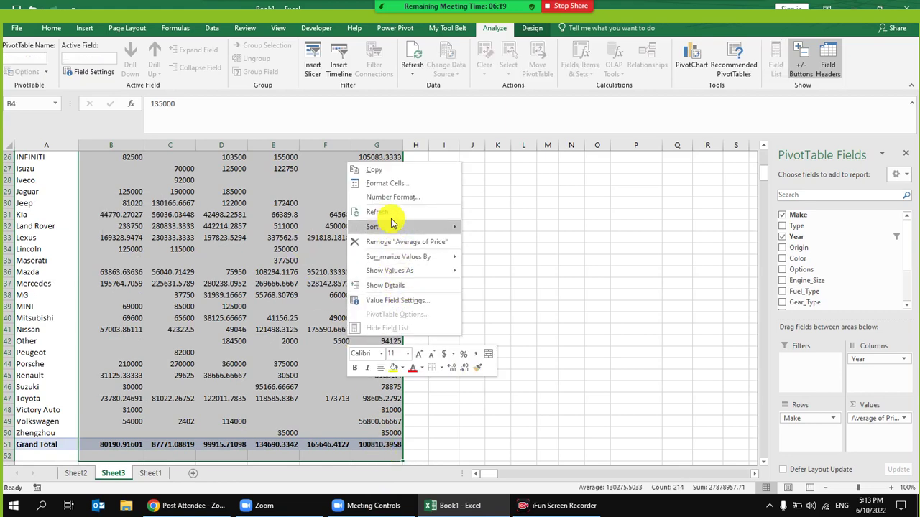
click(392, 197)
click(262, 116)
click(345, 148)
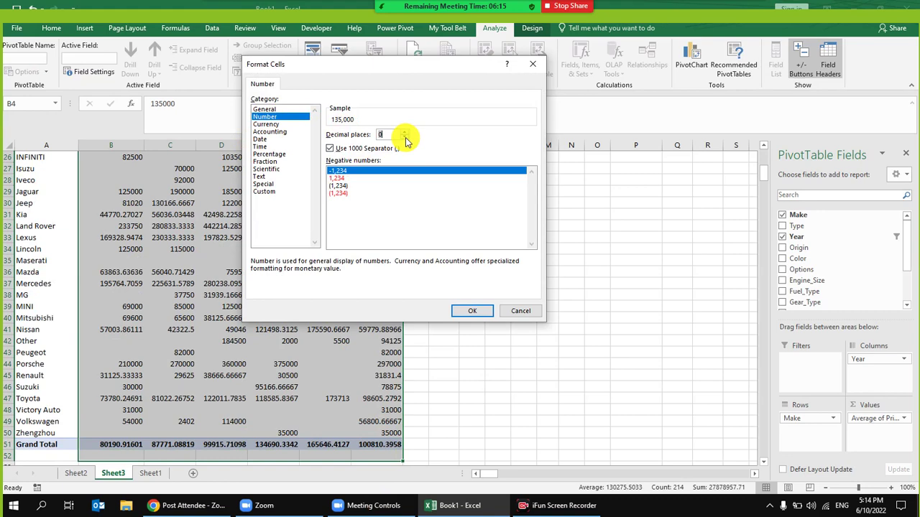
click(472, 310)
scroll(202, 230, up, 8)
click(154, 205)
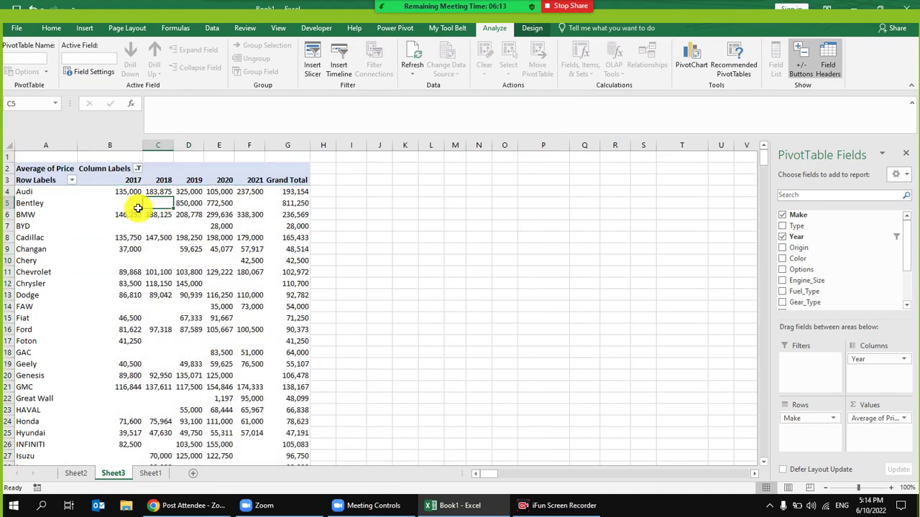
- Widen the PivotTable's year and Grand Total columns and center their contents
drag(135, 144, 381, 143)
drag(313, 144, 396, 147)
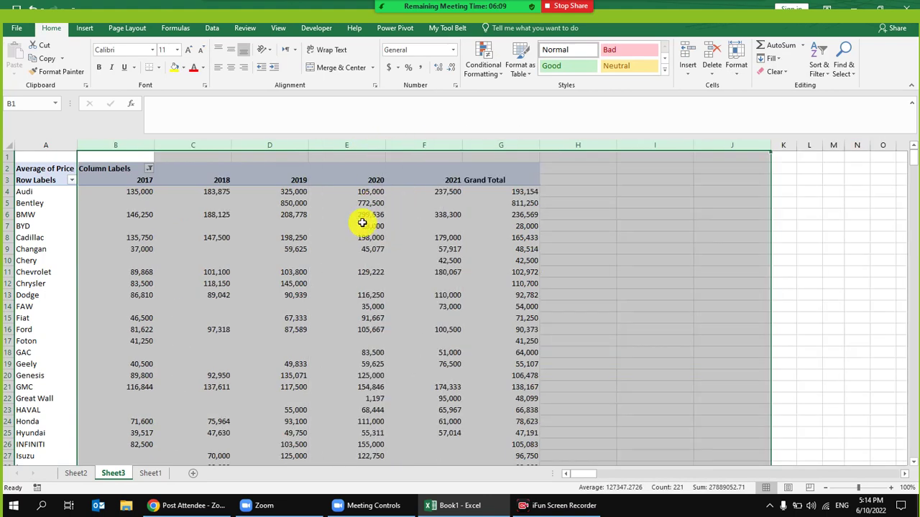
click(362, 224)
drag(123, 145, 527, 145)
click(231, 67)
click(267, 225)
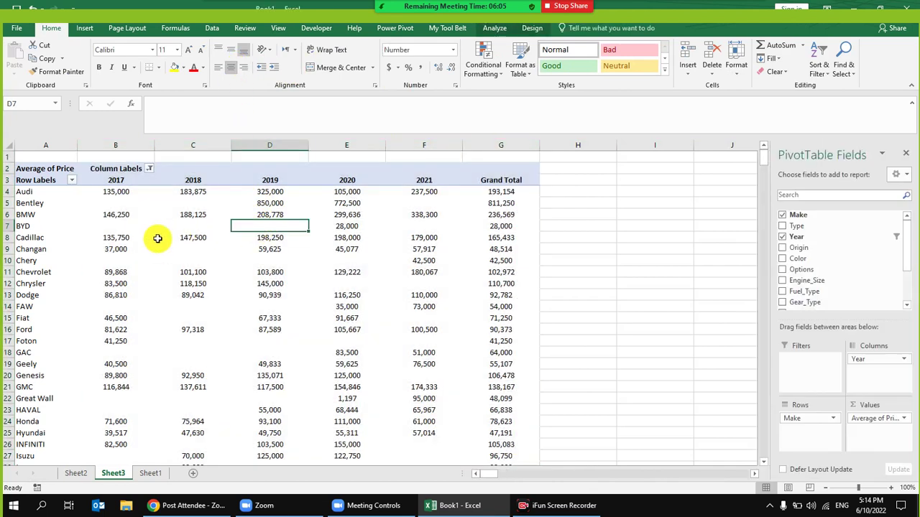
- Show the Average of Price values as % Difference From, with base field Make and base item Audi
click(107, 190)
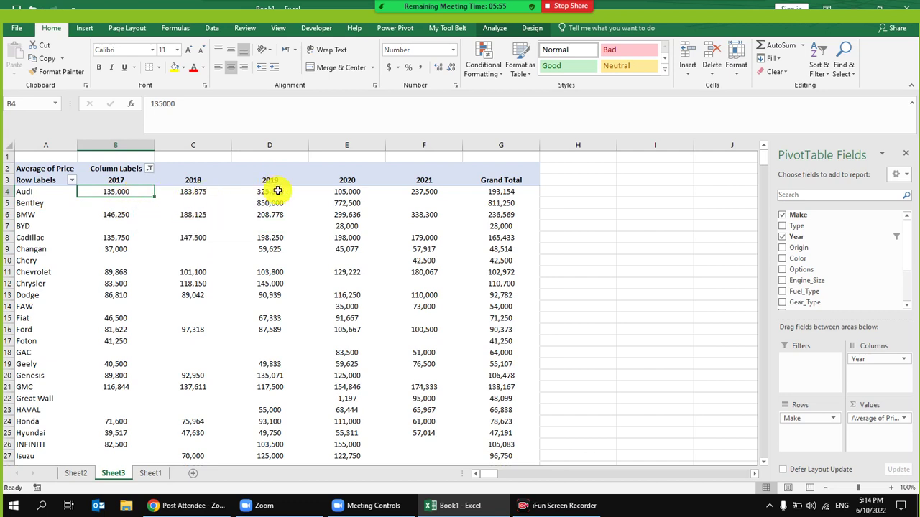
mouse_move(267, 196)
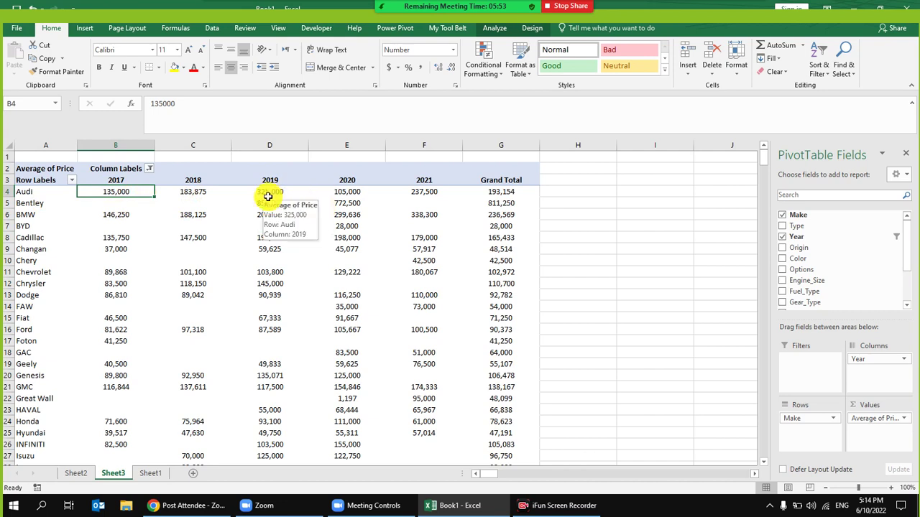
mouse_move(321, 195)
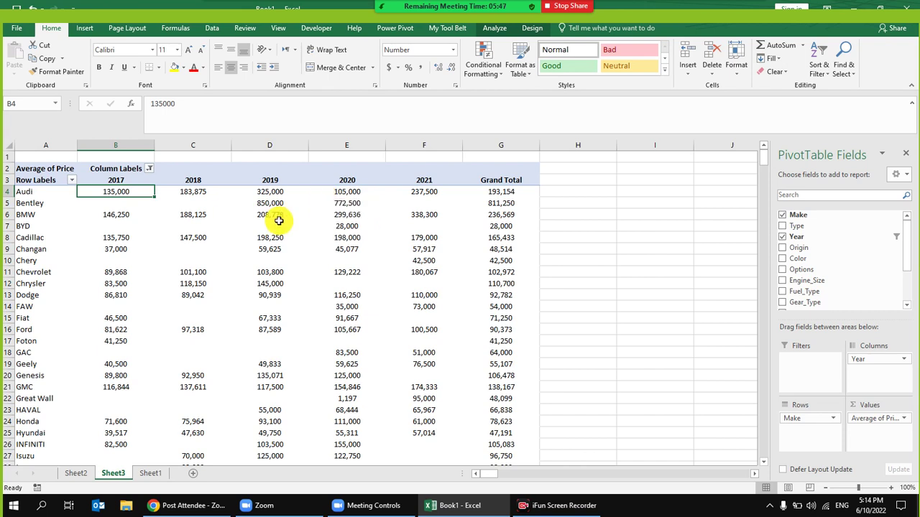
mouse_move(280, 220)
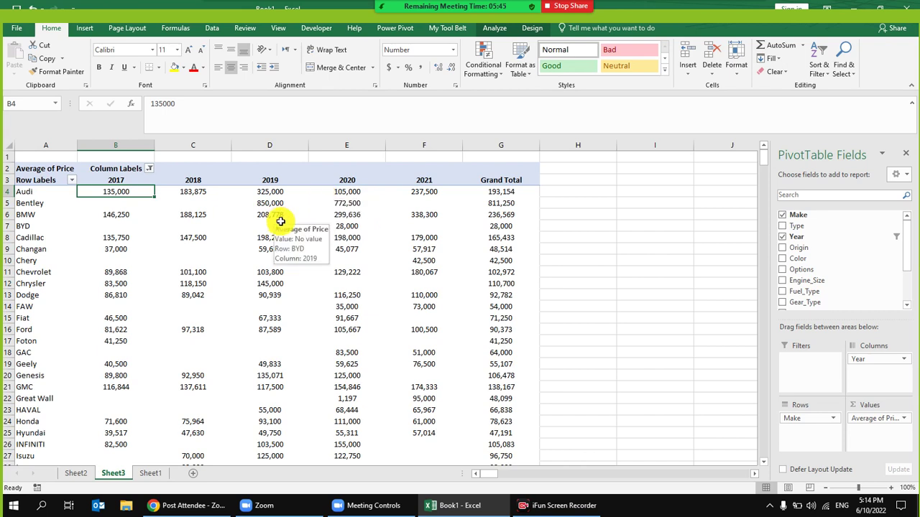
right_click(273, 194)
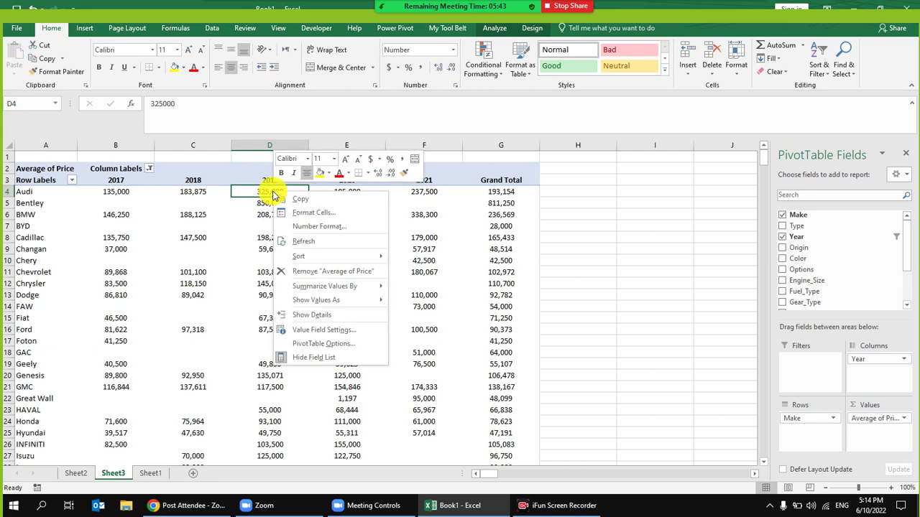
mouse_move(371, 304)
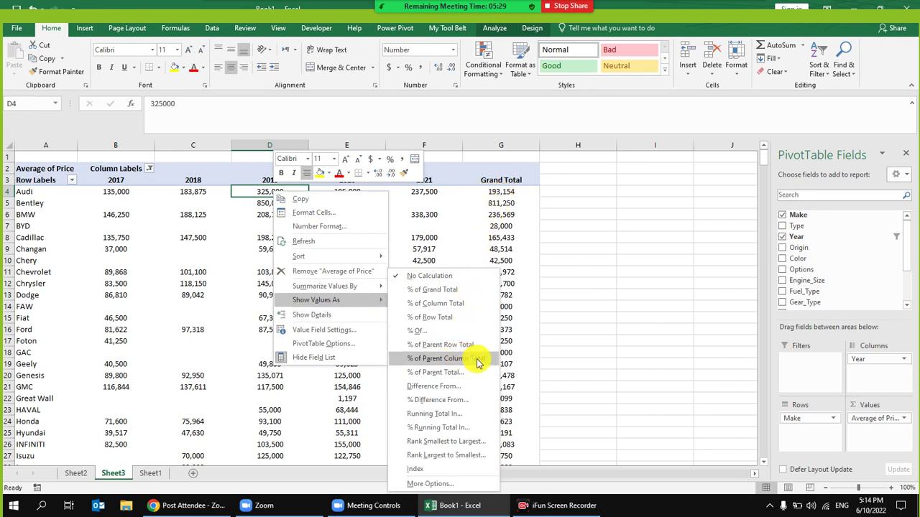
click(474, 401)
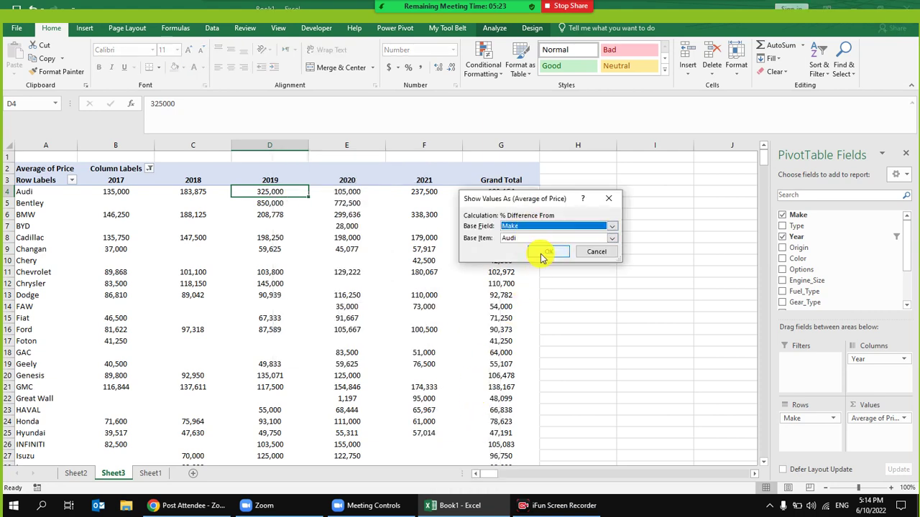
click(546, 252)
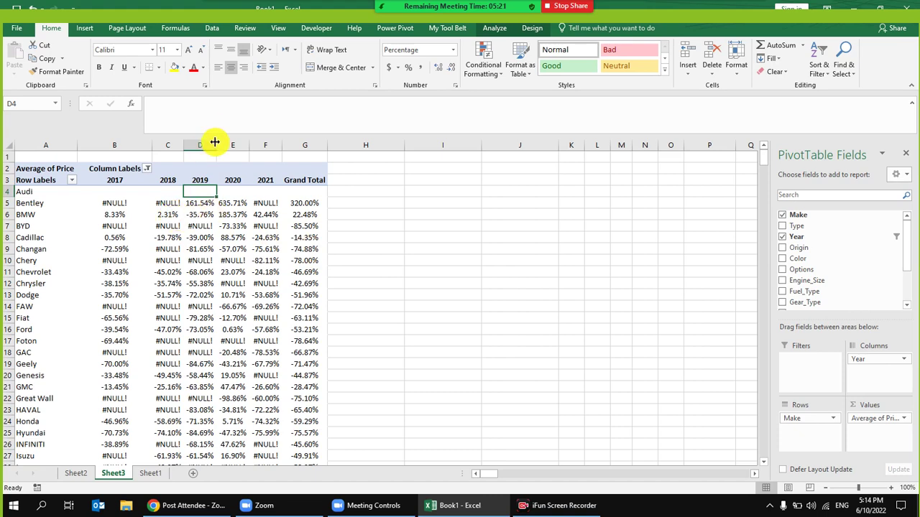
- Widen columns B through G again and examine Bentley's percentage differences for 2017, 2018 and 2019
drag(128, 145, 416, 146)
drag(571, 148, 517, 146)
click(345, 246)
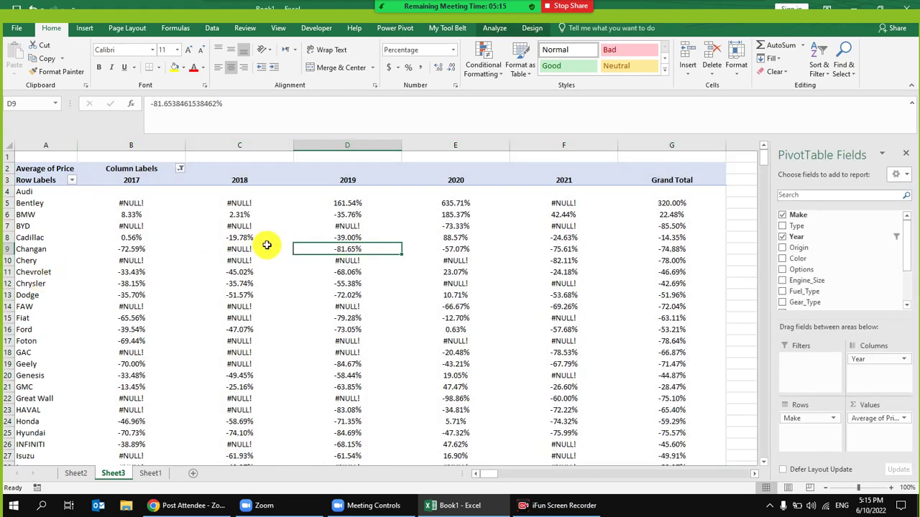
click(241, 203)
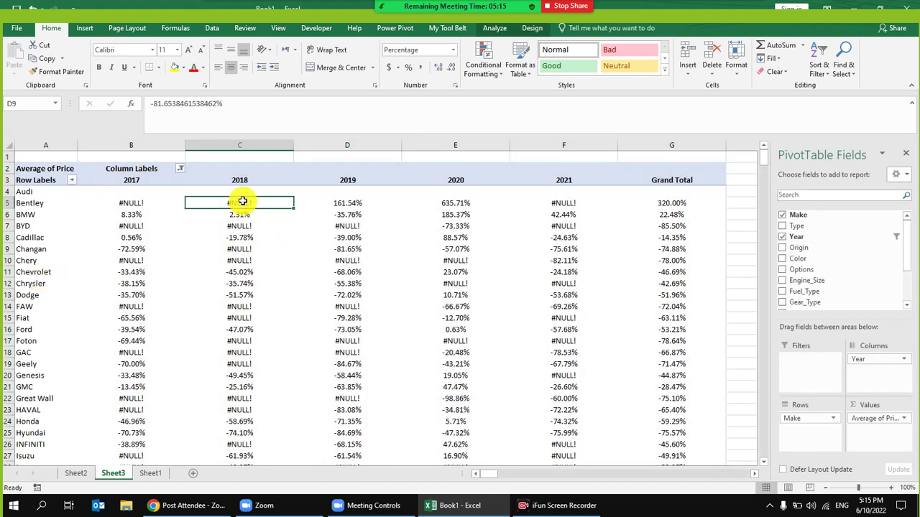
click(121, 202)
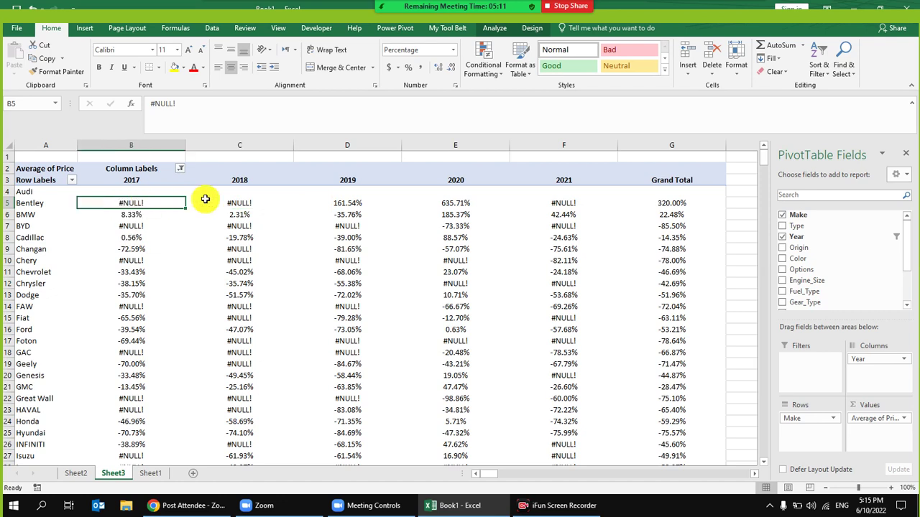
click(252, 204)
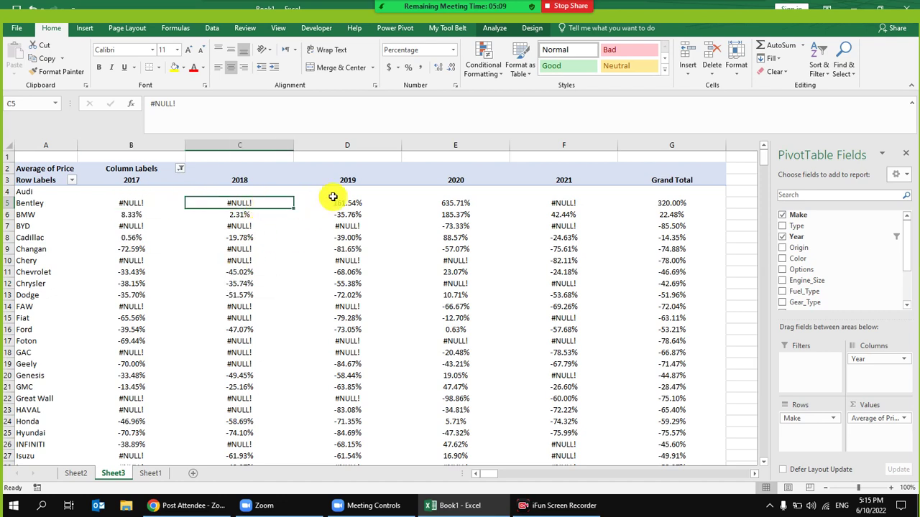
click(359, 205)
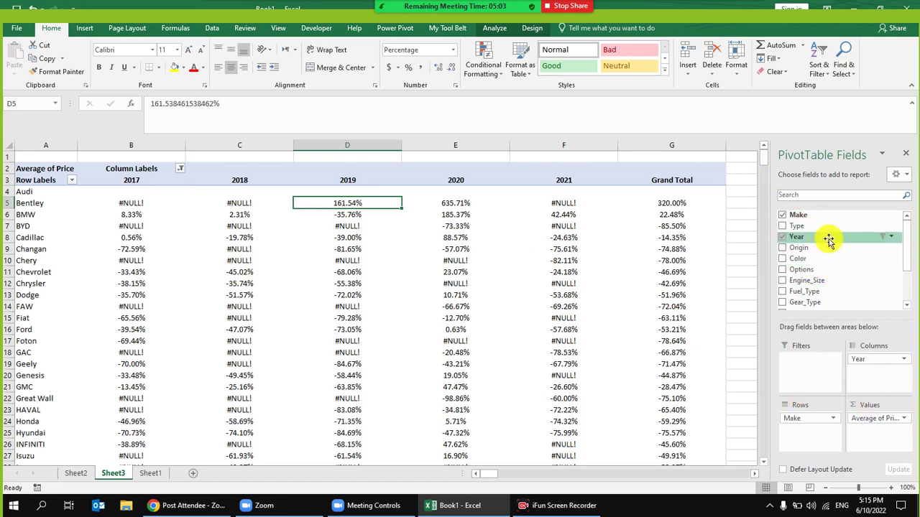
- Add Price to the PivotTable's values a second time and summarize it by Average
scroll(826, 244, down, 2)
drag(822, 281, 888, 431)
click(891, 430)
click(873, 426)
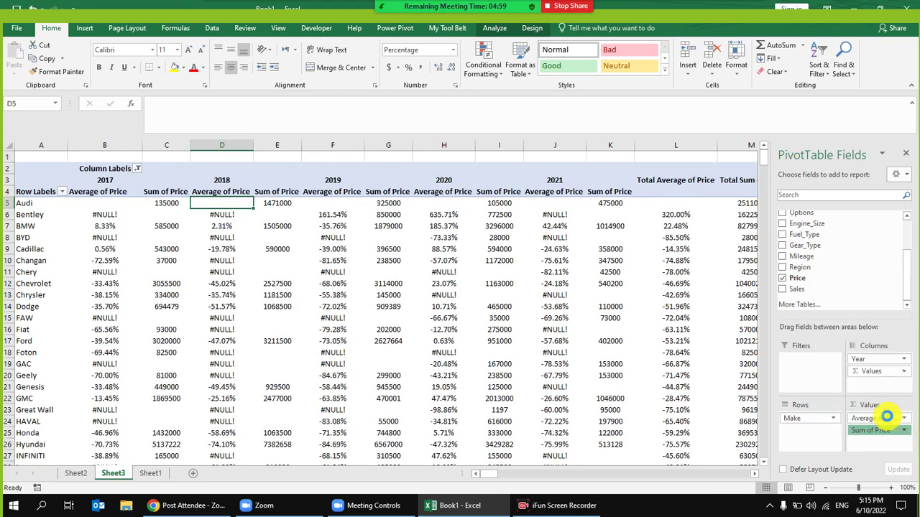
double_click(471, 233)
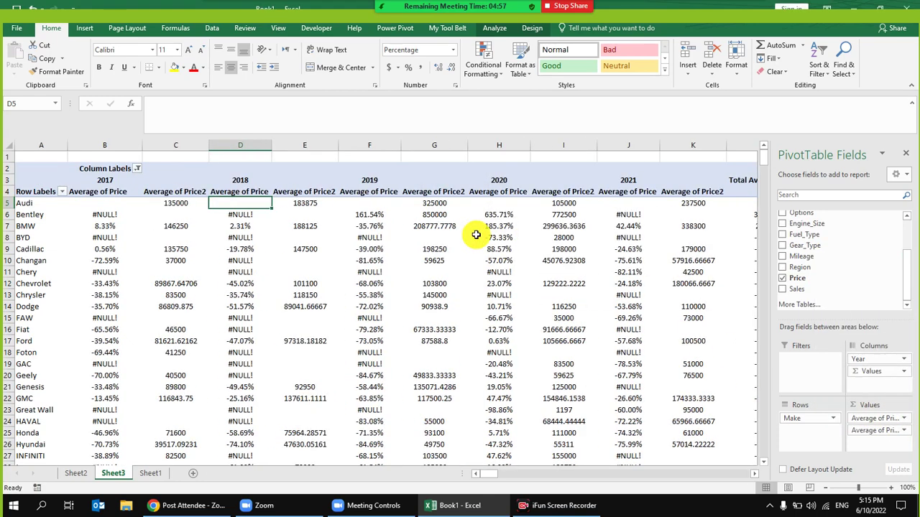
- Filter the Make row labels to Aston Martin, Audi and Bentley only
click(365, 282)
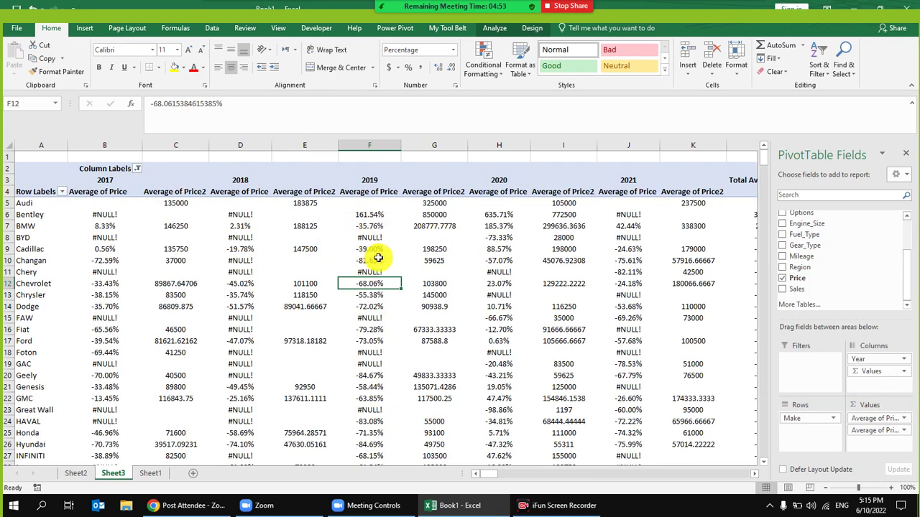
click(62, 191)
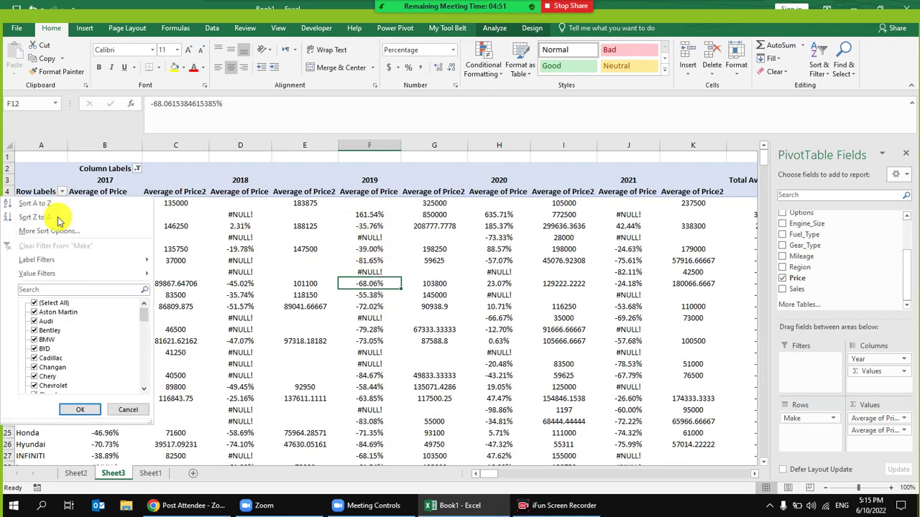
click(33, 313)
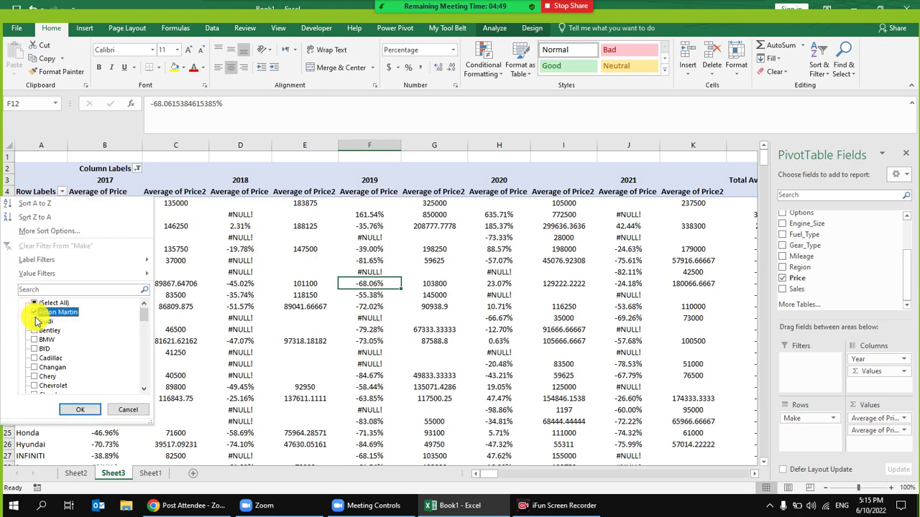
click(34, 330)
click(80, 410)
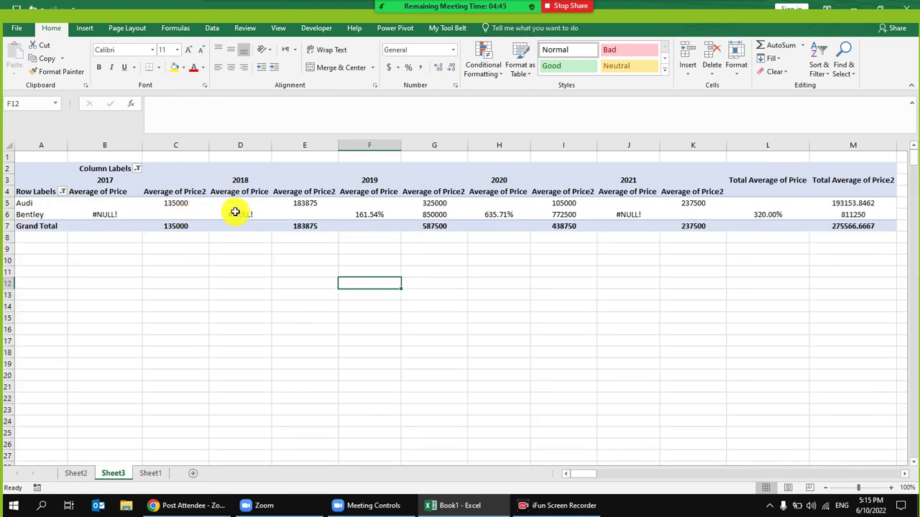
- Compare the average prices with the percentage differences for Audi and Bentley across the years
click(172, 191)
click(304, 191)
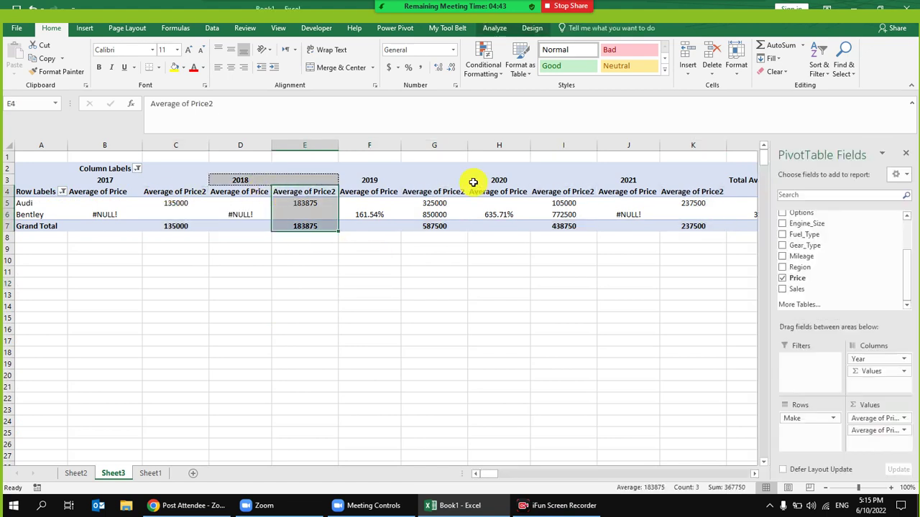
click(549, 193)
click(513, 192)
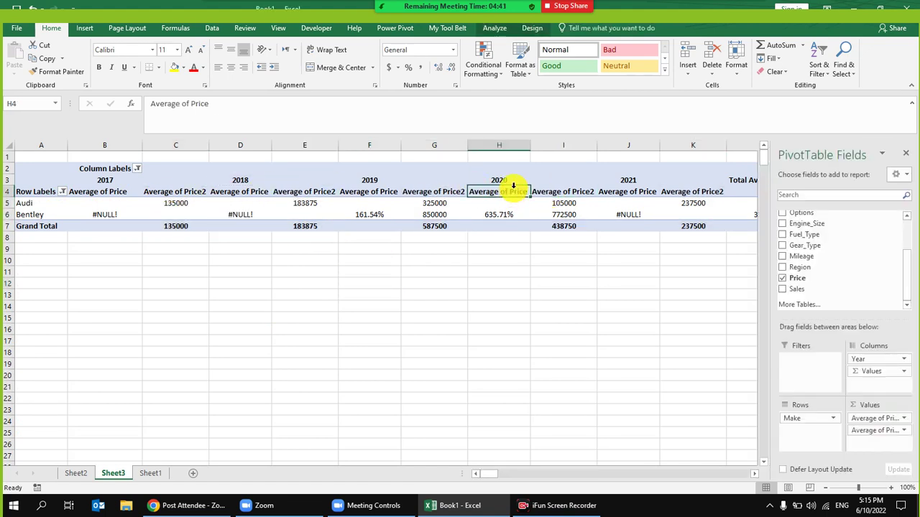
click(514, 193)
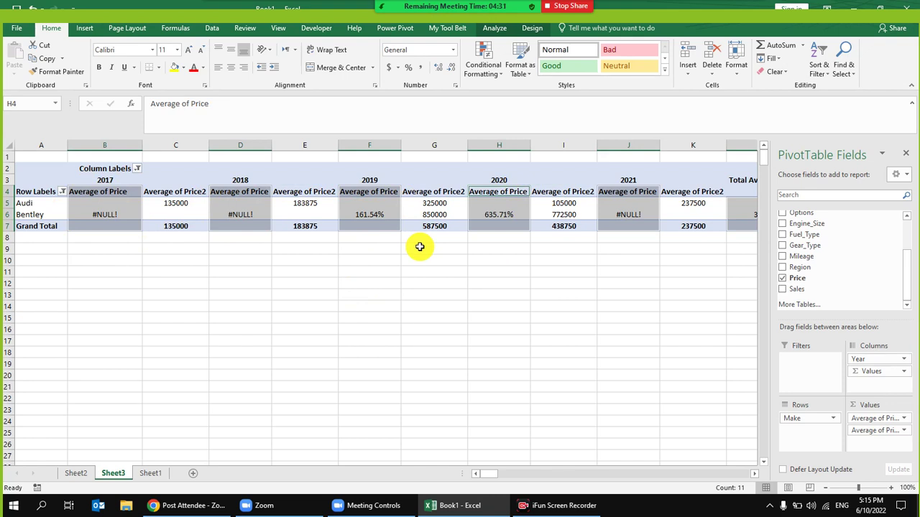
click(390, 270)
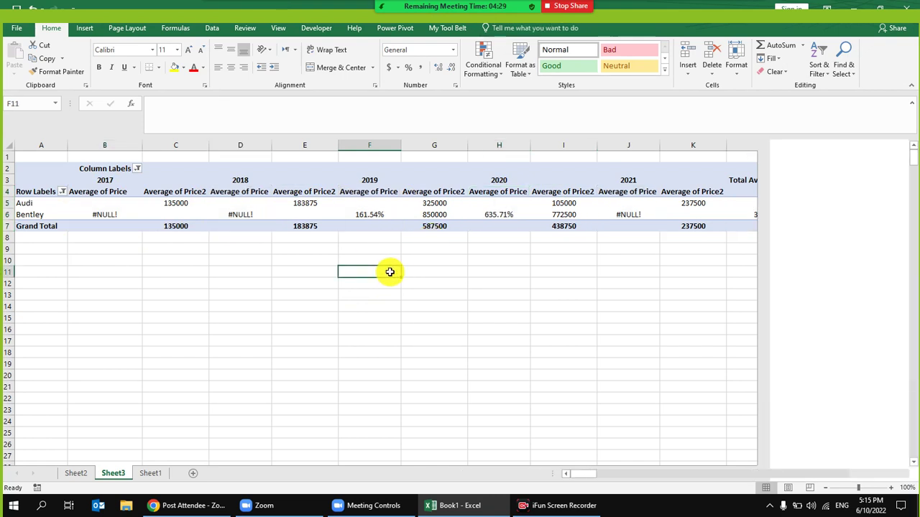
- Remove the percentage-difference price field from the PivotTable's values and include BMW and BYD in the Make filter
click(441, 193)
drag(863, 338, 841, 242)
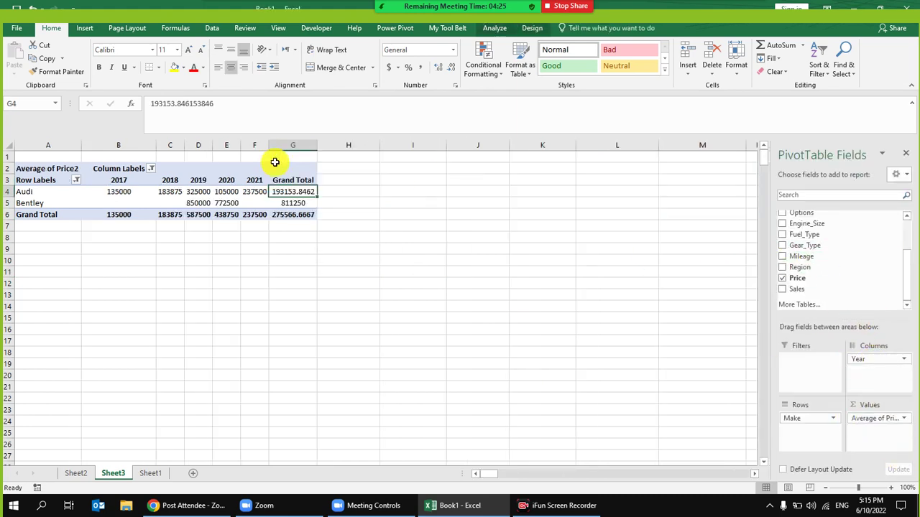
click(76, 180)
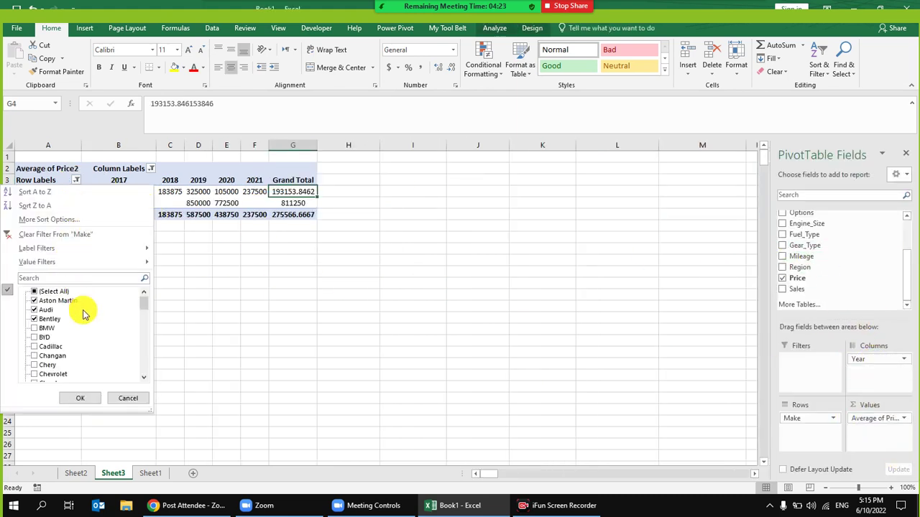
click(34, 337)
click(80, 398)
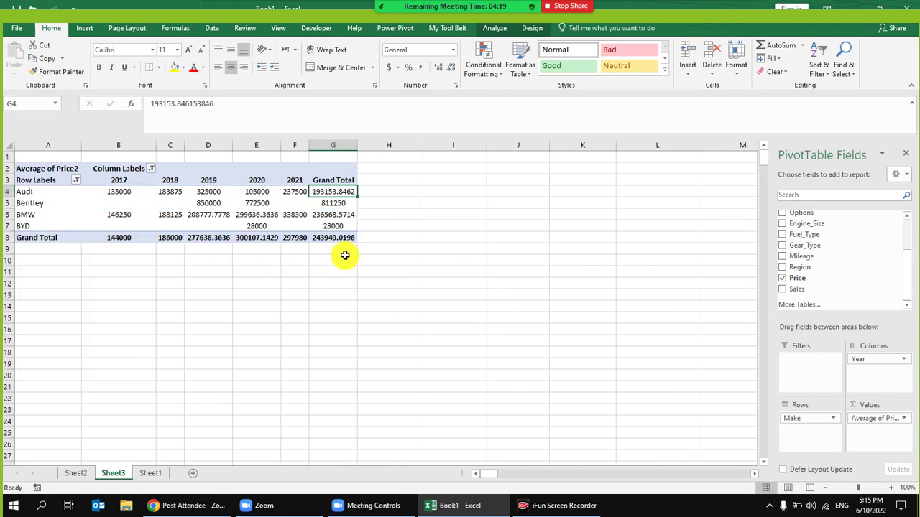
- Widen column G and format the average prices as Number with 0 decimal places and a thousands separator
click(352, 293)
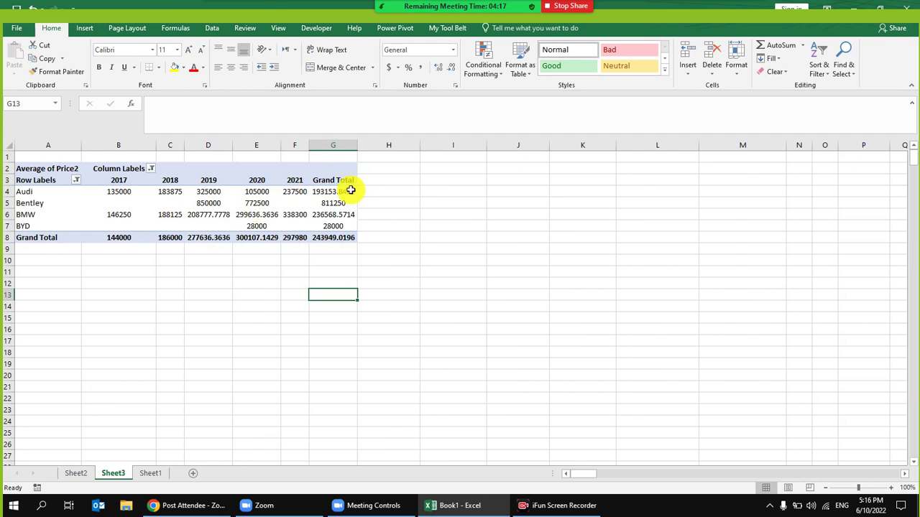
drag(357, 146, 382, 145)
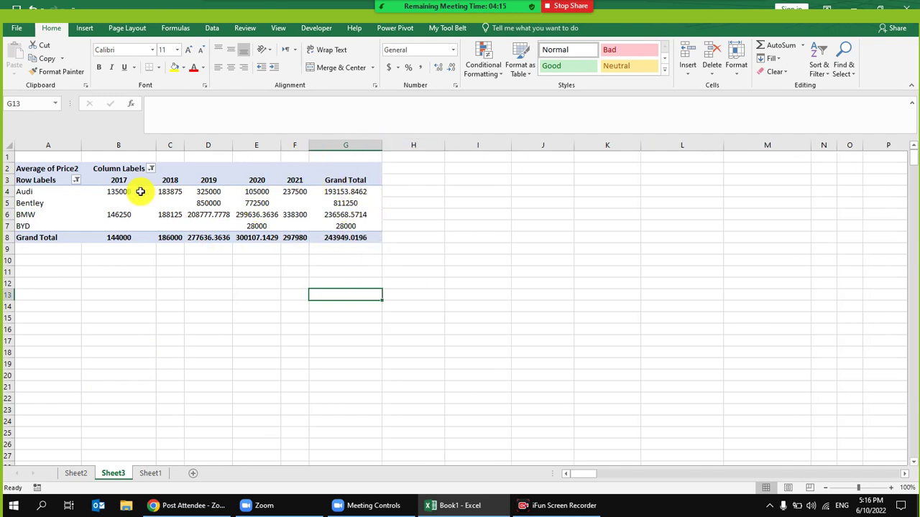
drag(123, 193, 405, 263)
right_click(345, 237)
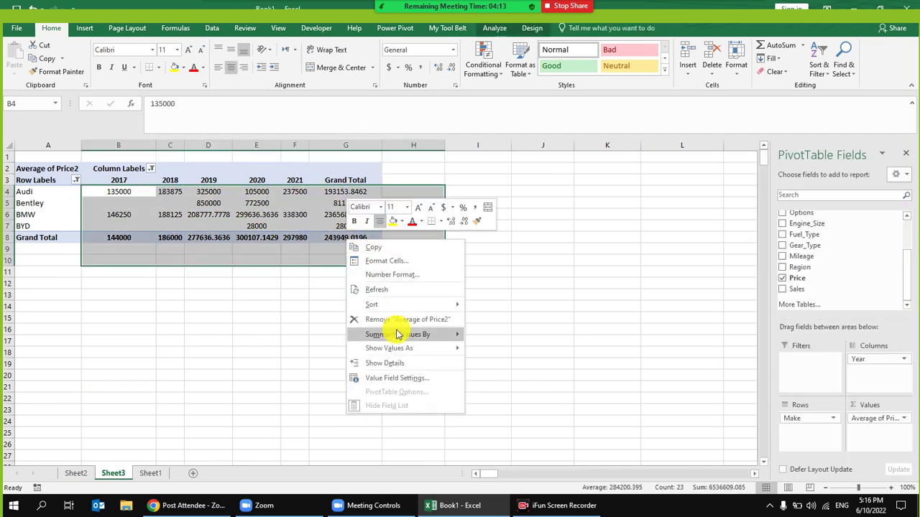
click(391, 280)
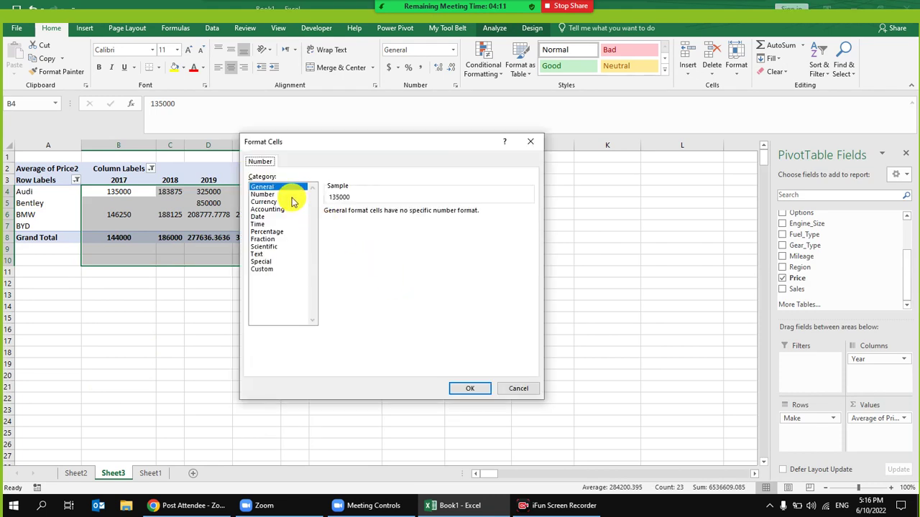
click(292, 195)
click(383, 226)
click(402, 215)
click(402, 214)
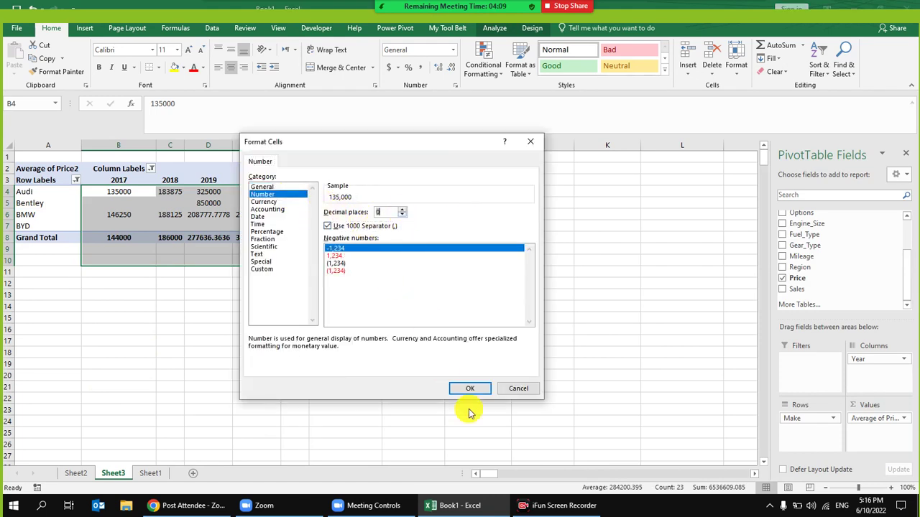
click(468, 388)
- Widen columns B through I to one equal width
click(170, 293)
drag(122, 145, 422, 161)
drag(322, 146, 361, 148)
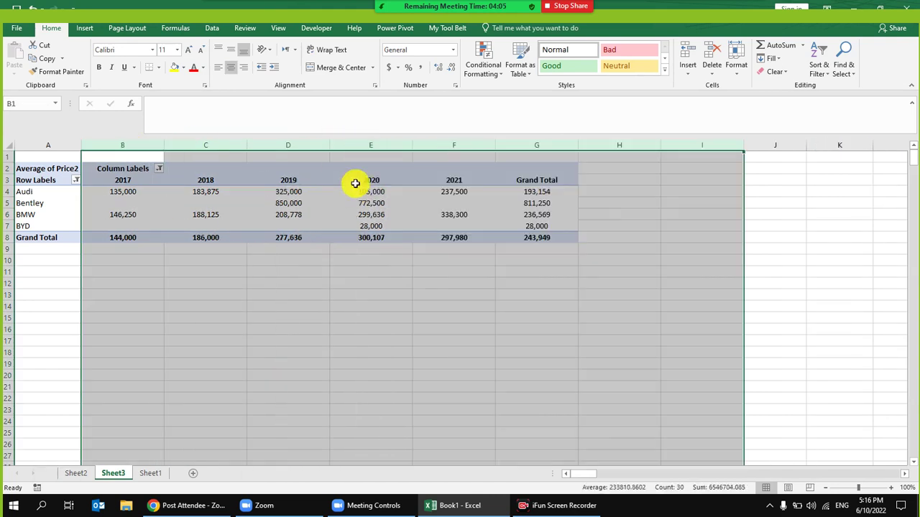
click(415, 240)
- Show the average prices as % of Row Total and widen the year columns equally
right_click(200, 190)
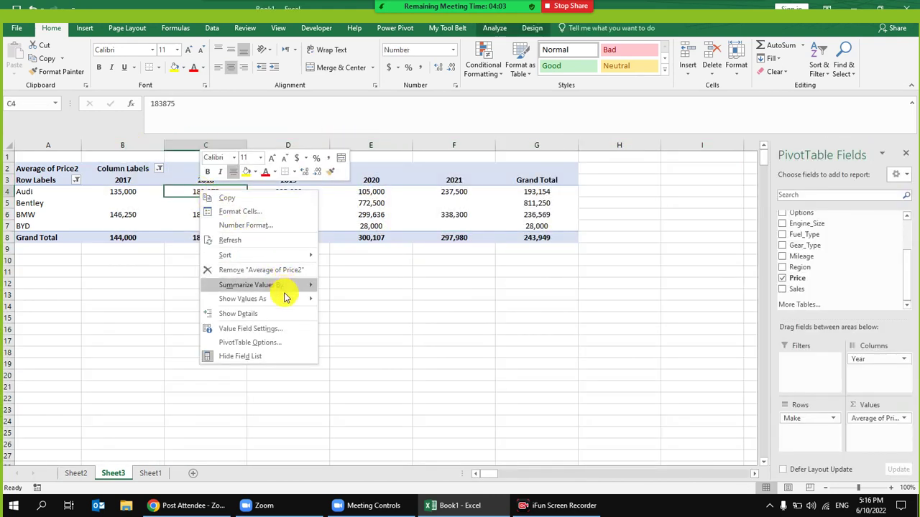
mouse_move(302, 305)
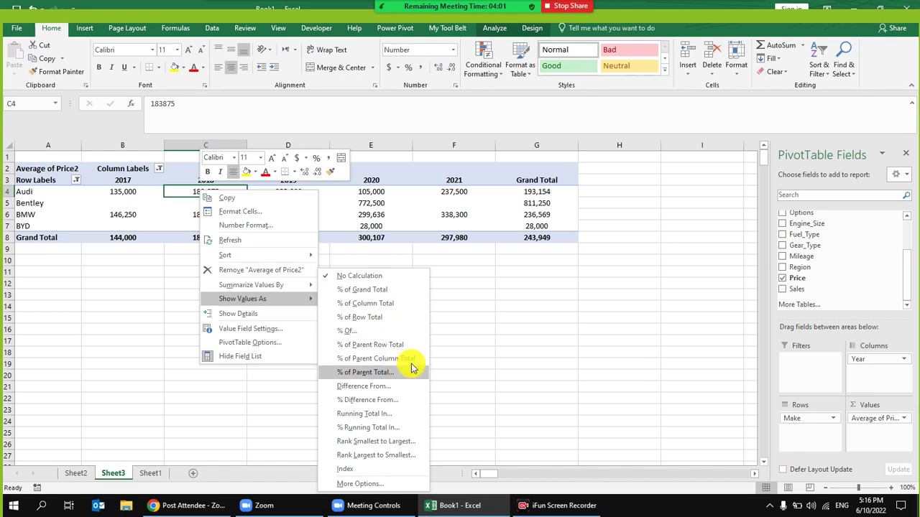
click(388, 321)
drag(109, 141, 364, 144)
click(354, 282)
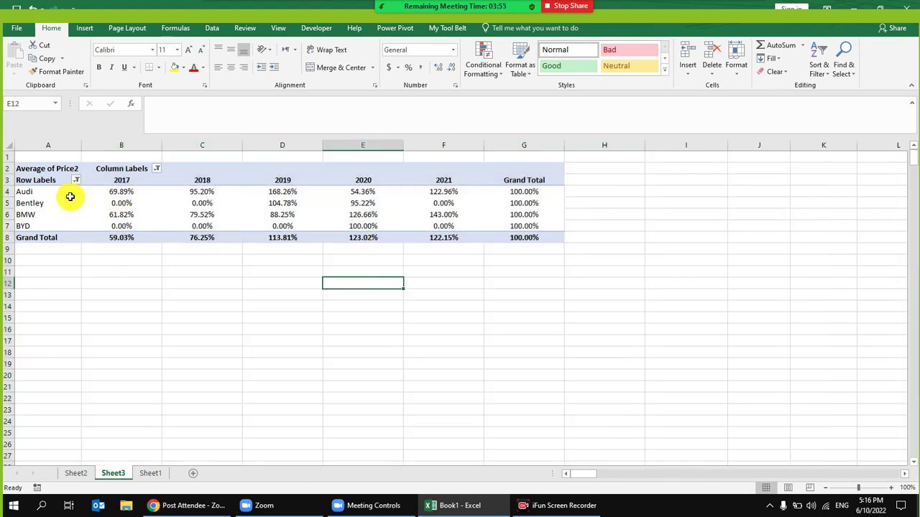
- Add Price to the PivotTable's values again beside the row percentages and summarize it by Average
click(130, 194)
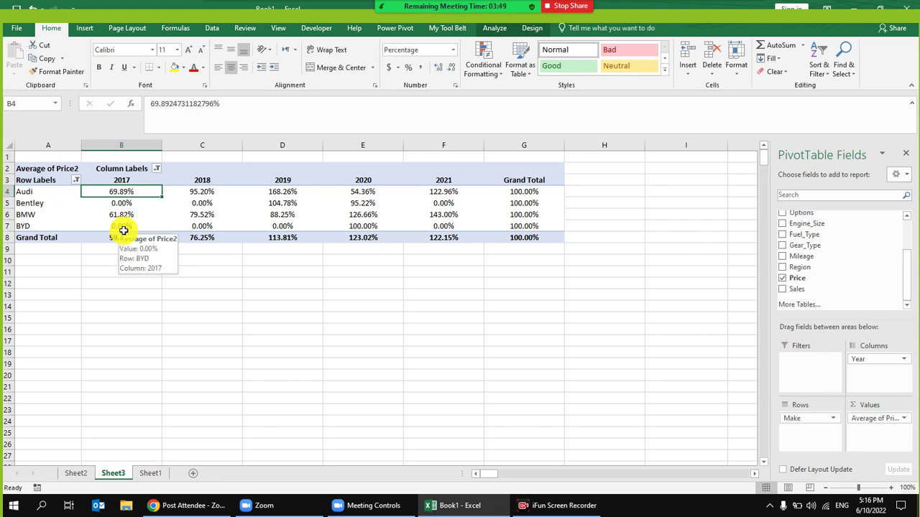
drag(799, 278, 871, 445)
click(899, 431)
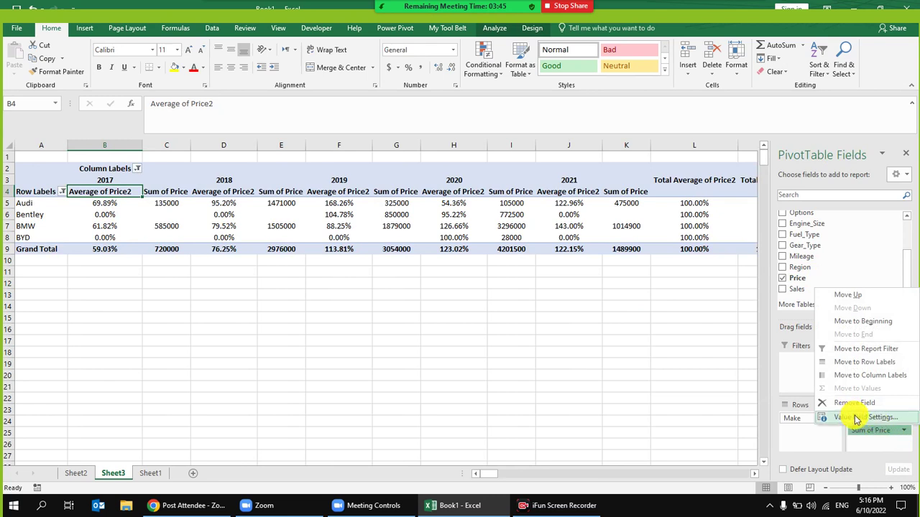
click(855, 417)
double_click(461, 232)
click(305, 293)
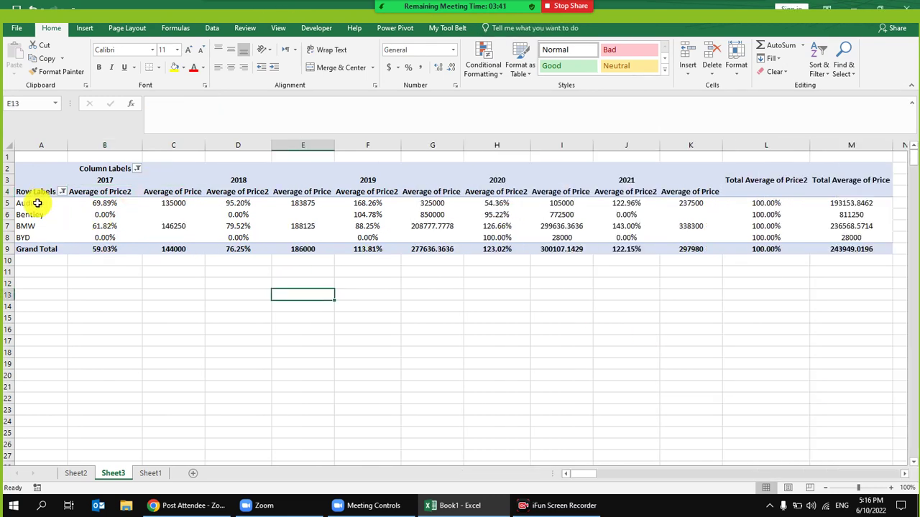
- Compare Audi's average prices with its row-total percentages for each year from 2017 to 2020
drag(78, 203, 168, 202)
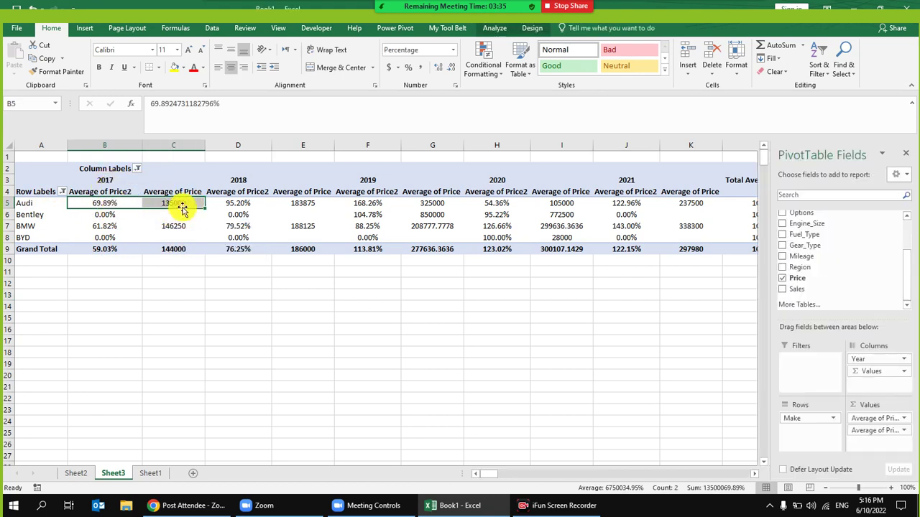
mouse_move(182, 205)
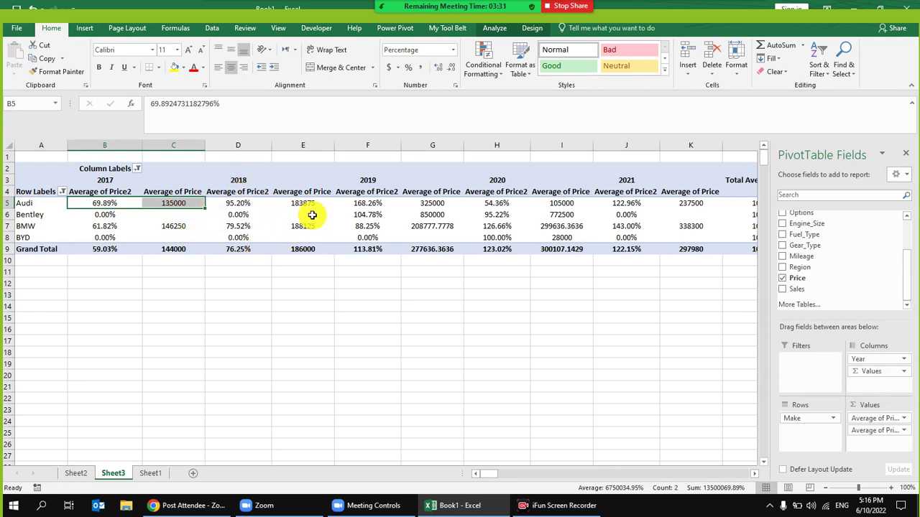
mouse_move(310, 204)
drag(267, 206, 281, 205)
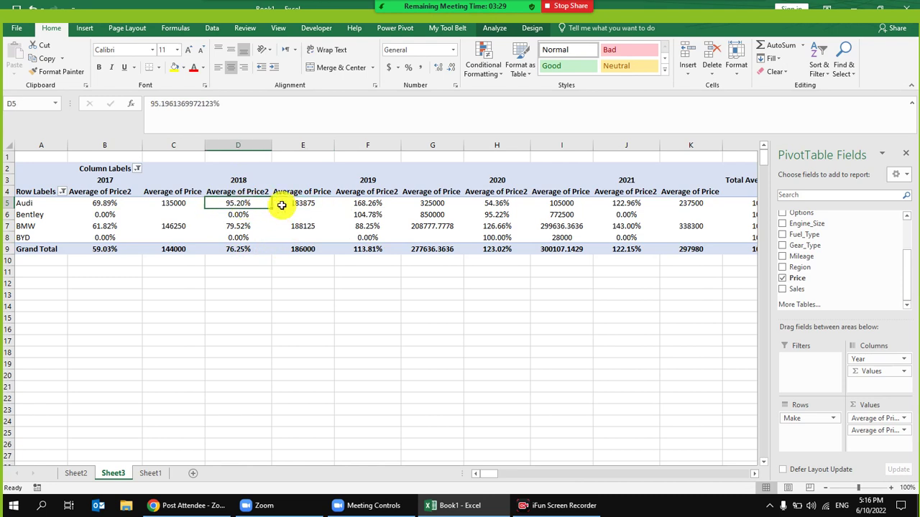
click(240, 208)
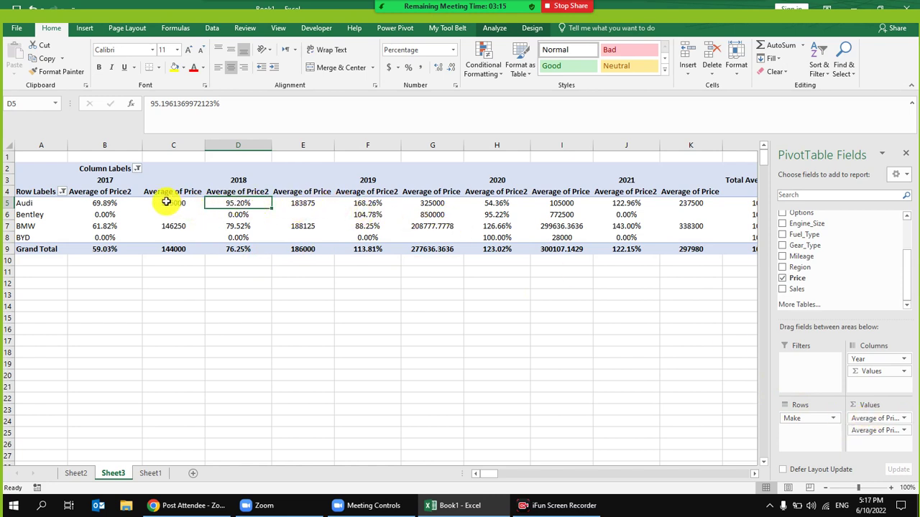
drag(164, 202, 242, 201)
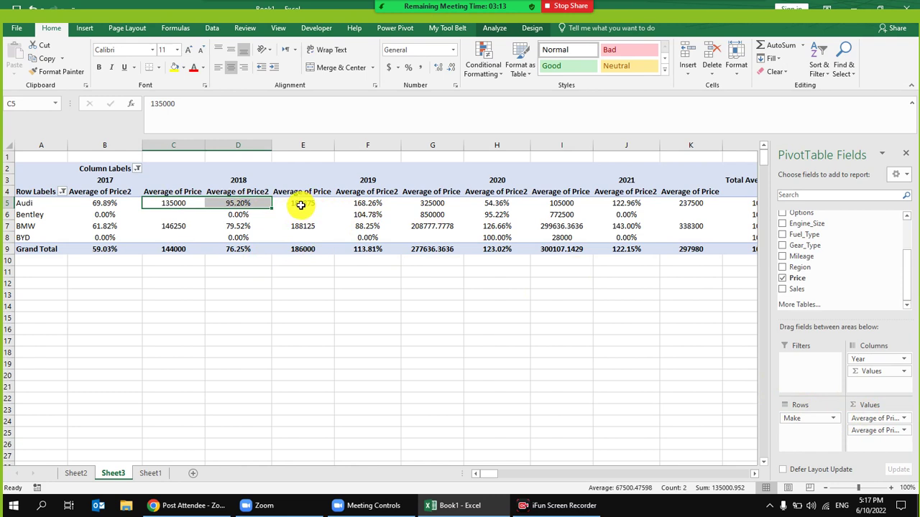
drag(302, 204, 368, 201)
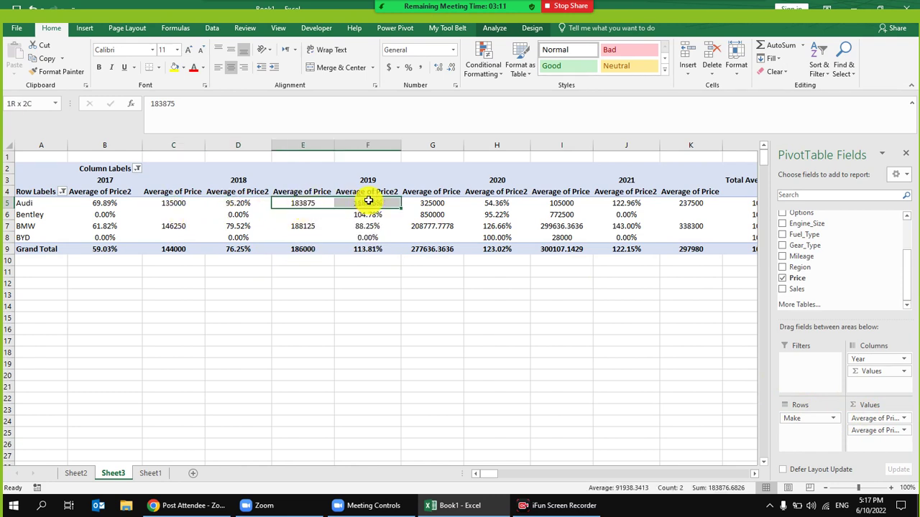
drag(439, 205, 493, 201)
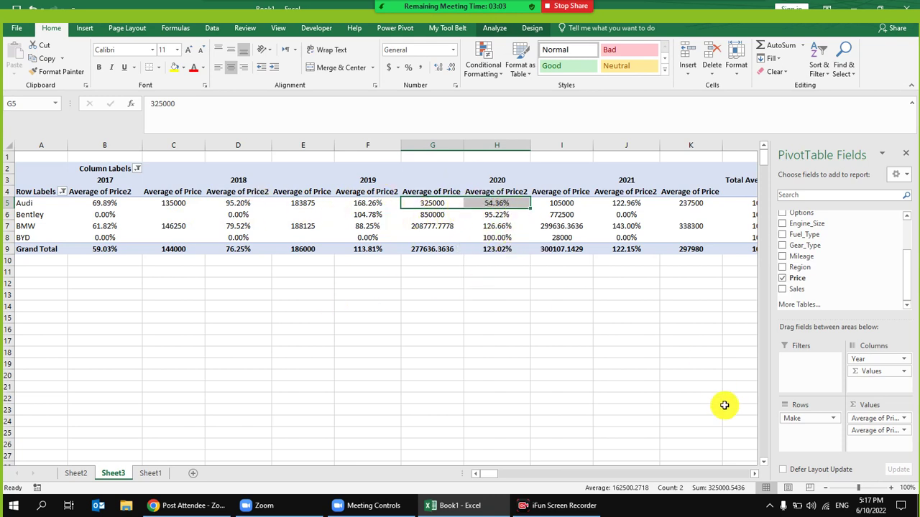
- Remove the row-percentage price field from the PivotTable's values, keeping only the plain average of Price
drag(864, 424, 800, 278)
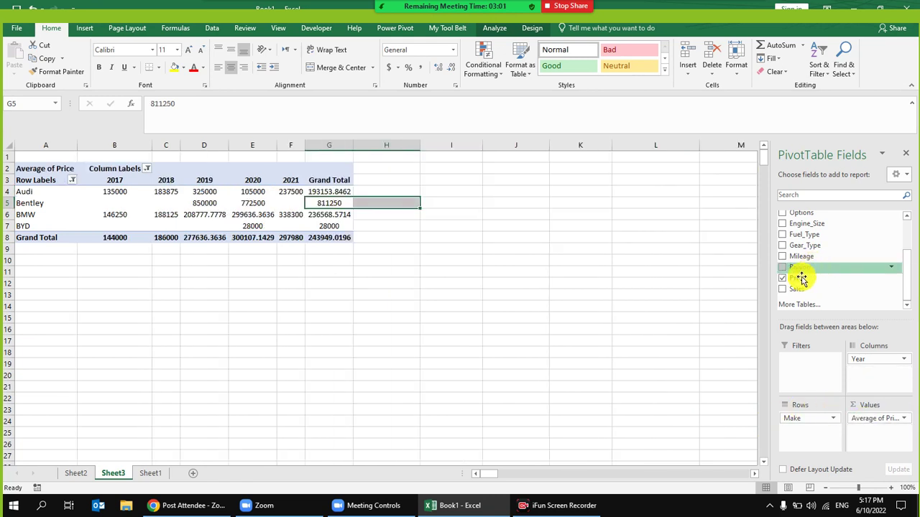
click(385, 272)
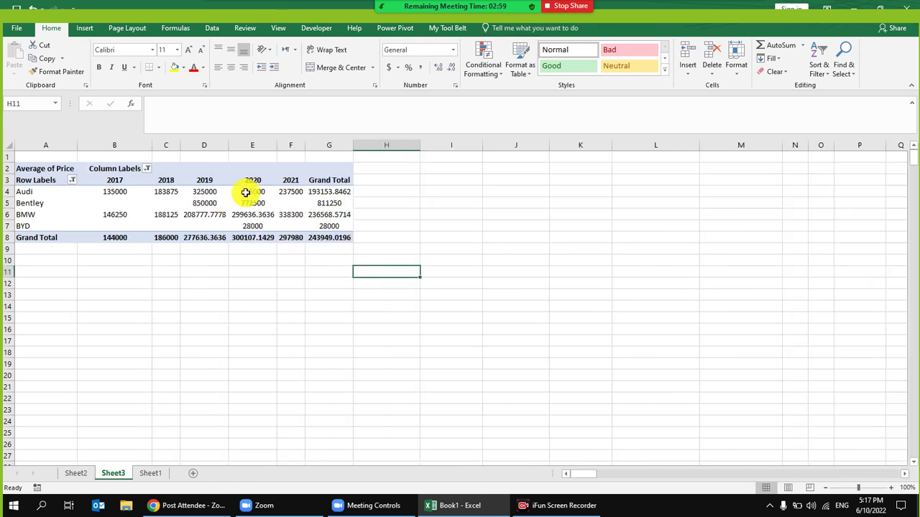
mouse_move(220, 202)
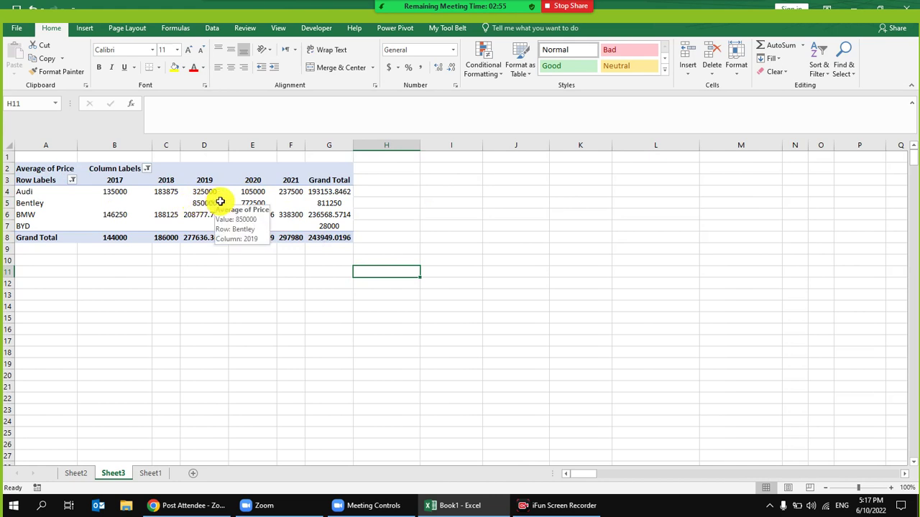
- Include Cadillac and Changan in the Make row filter
click(72, 180)
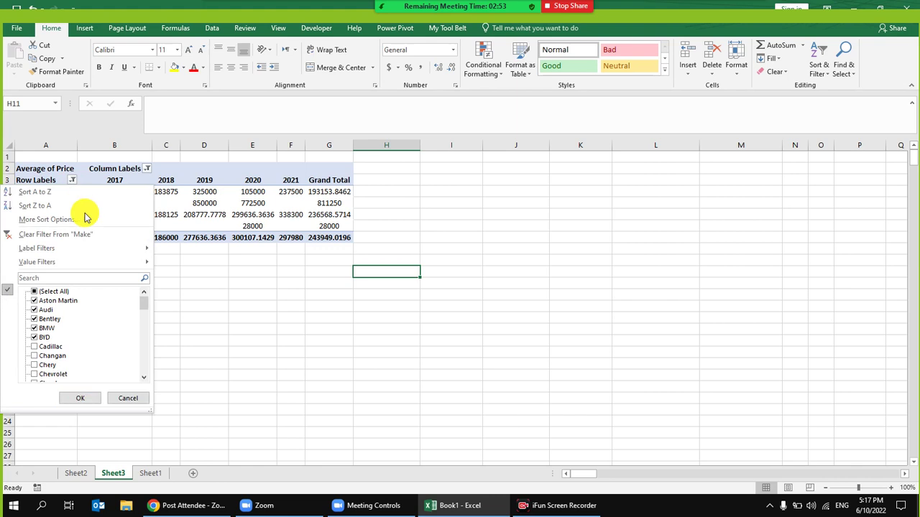
click(50, 346)
click(50, 355)
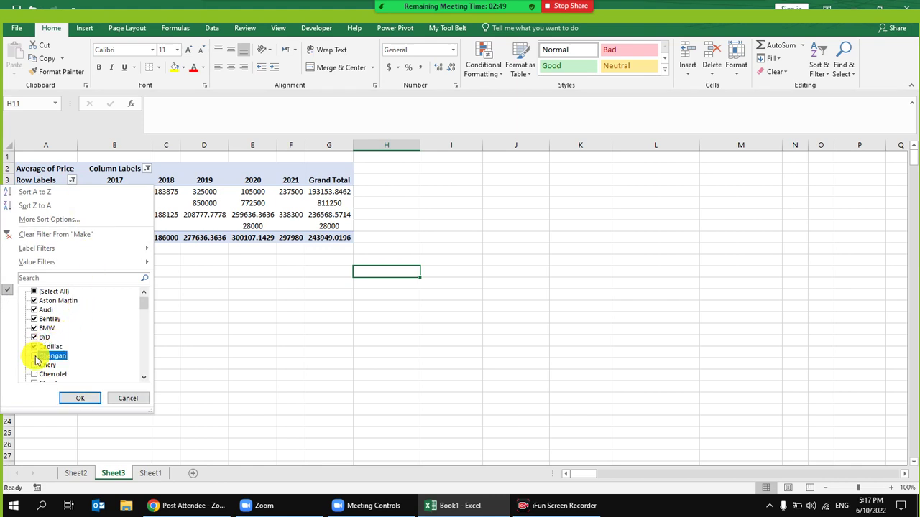
click(78, 397)
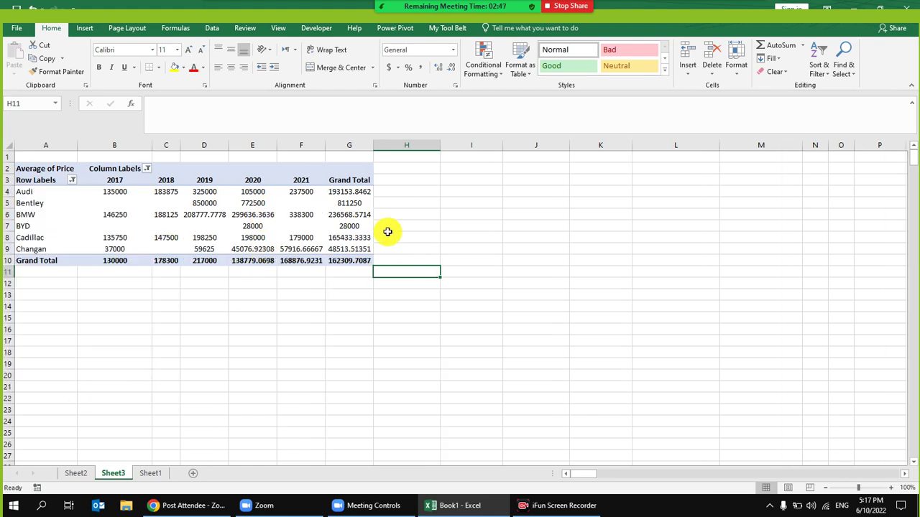
- Format the average prices of all makes and the Grand Total row with no decimal places
drag(114, 191, 352, 251)
click(437, 67)
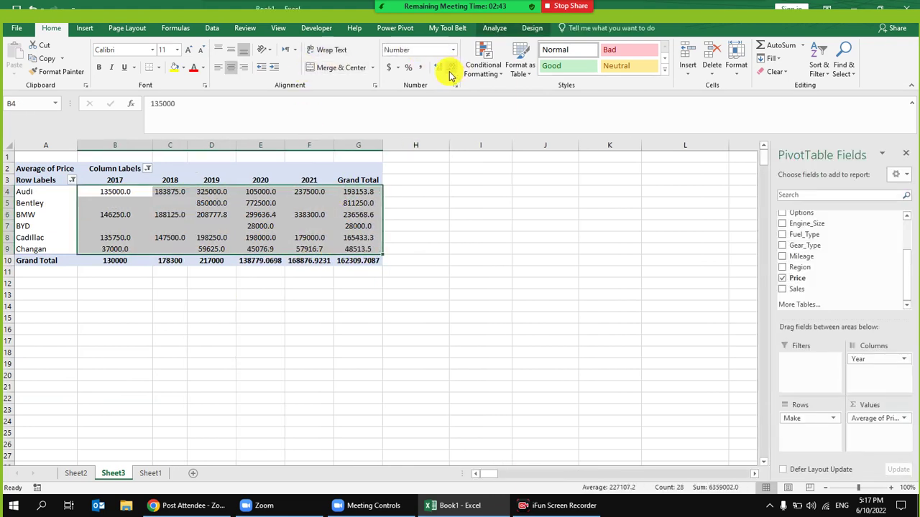
click(449, 69)
click(411, 283)
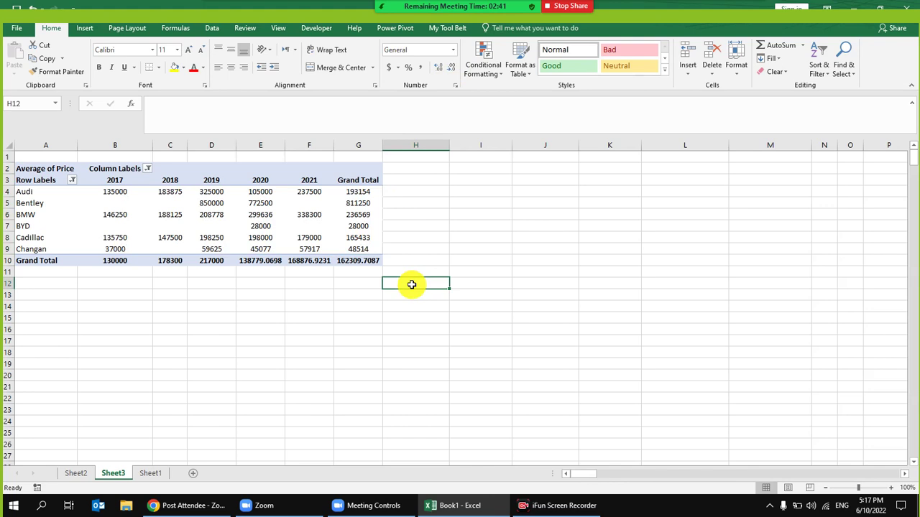
drag(136, 257, 359, 260)
click(437, 68)
click(447, 69)
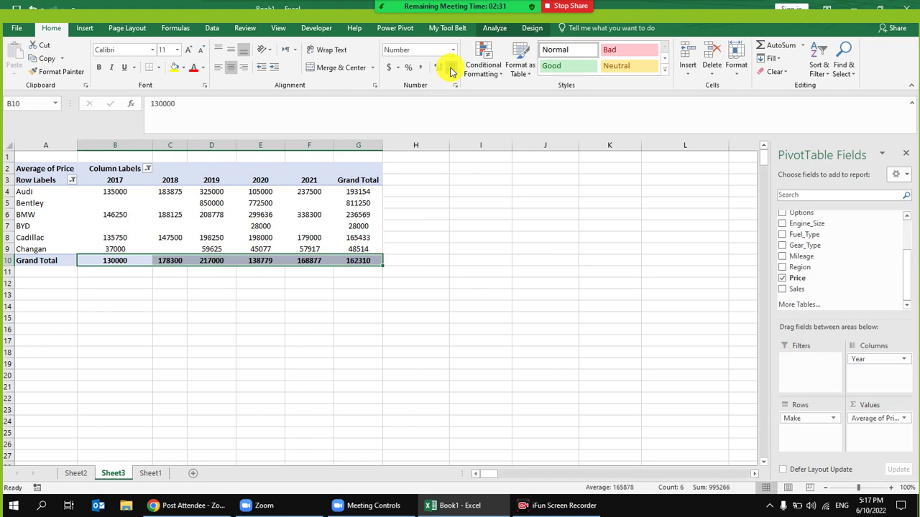
click(769, 505)
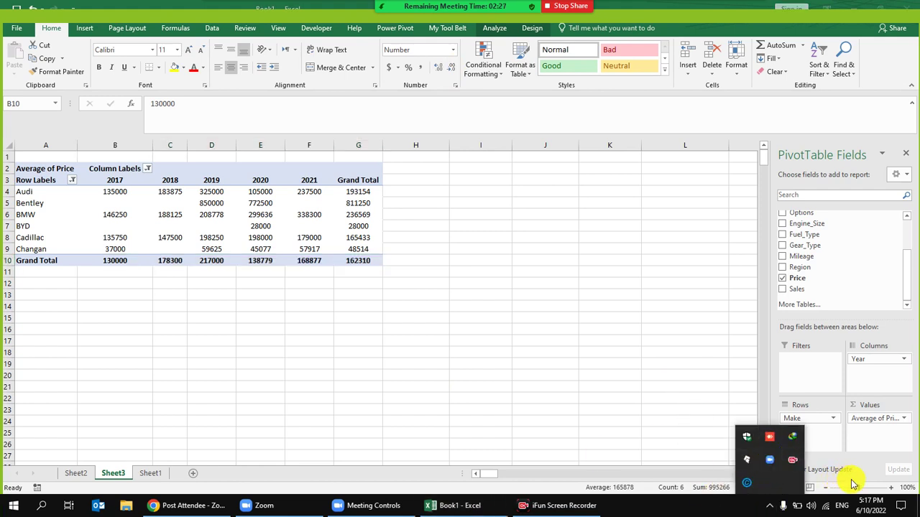
click(679, 336)
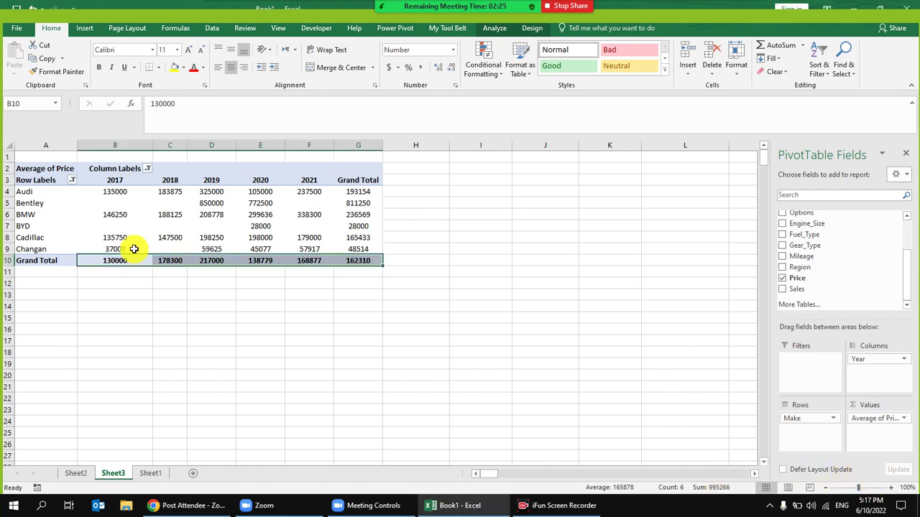
click(204, 201)
- Open the Zoom meeting's participants list and start the webcam video
mouse_move(472, 10)
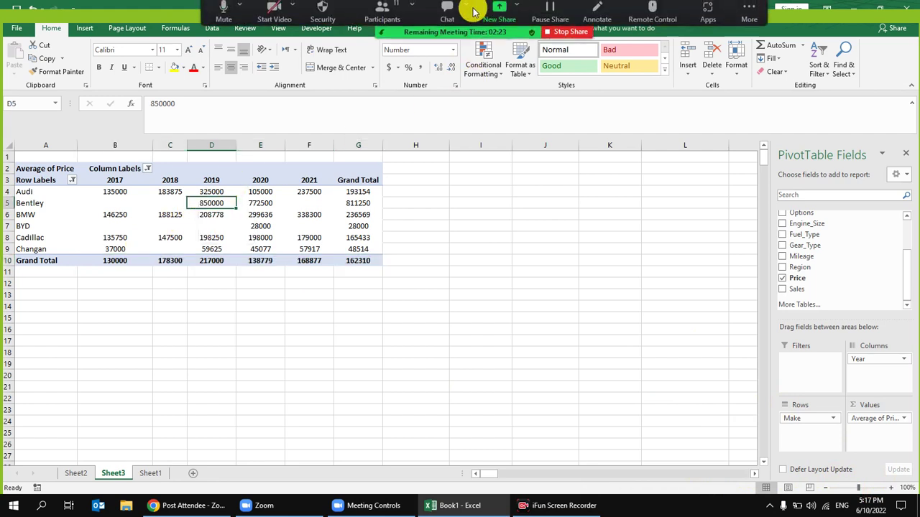
click(380, 21)
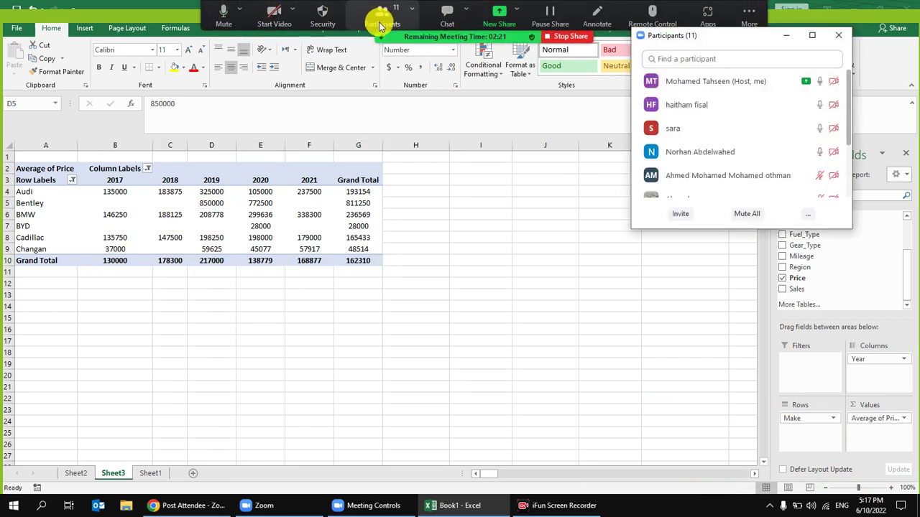
mouse_move(709, 145)
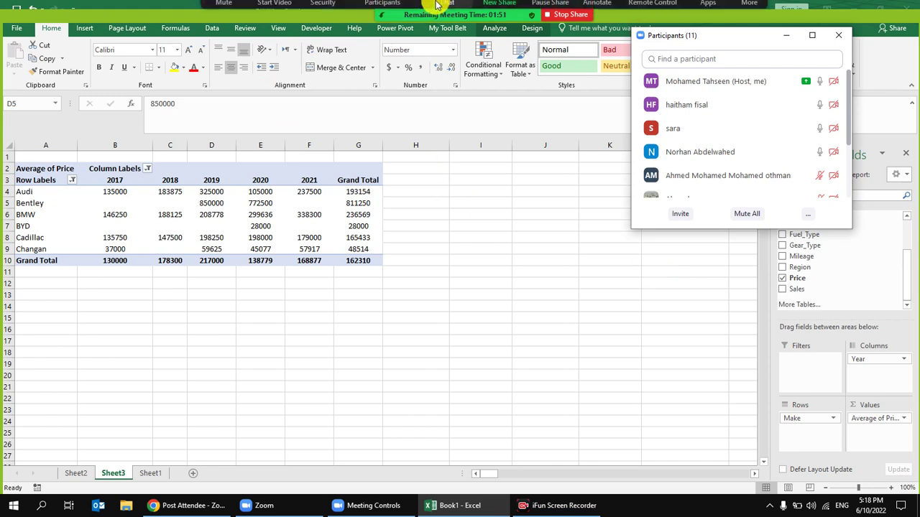
click(268, 11)
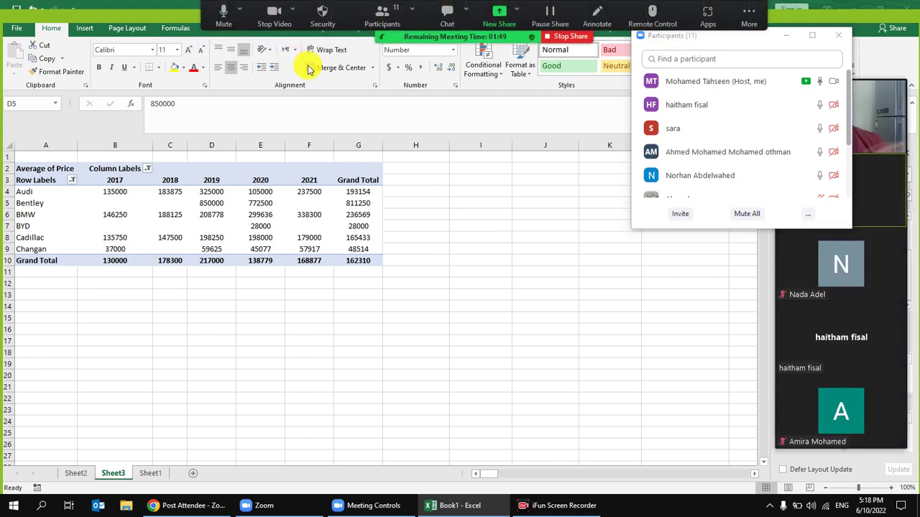
- Close the participants list and stop the Zoom screen share
click(838, 34)
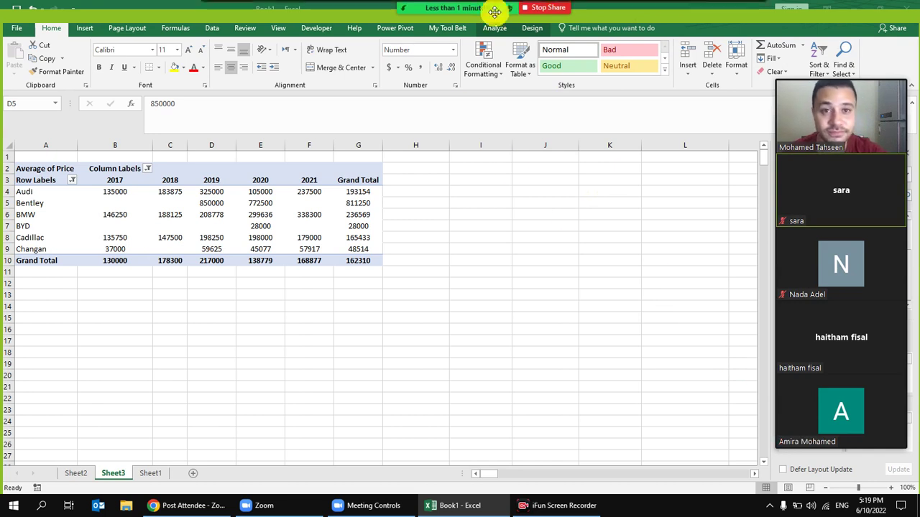
click(546, 37)
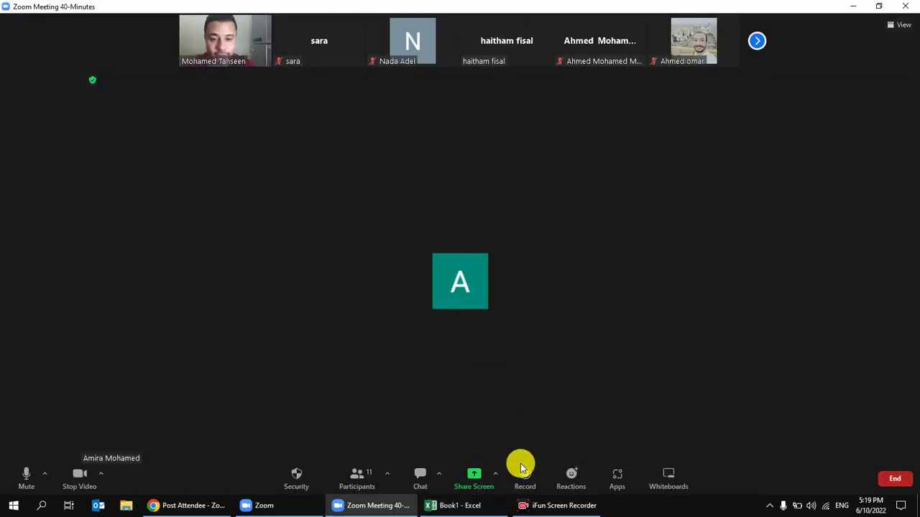